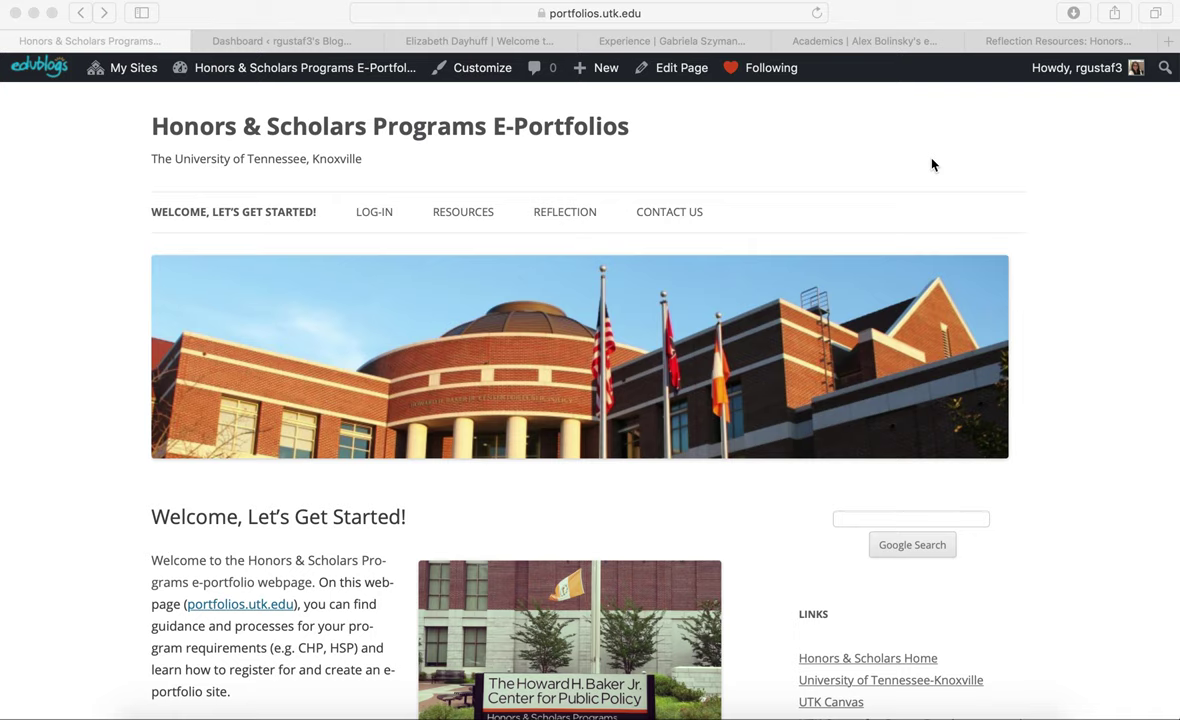
Review the e-portfolio registration instructions on the Honors & Scholars Programs welcome page.
{"action": "scroll", "coordinate": [932, 165], "scroll_direction": "down", "scroll_amount": 1}
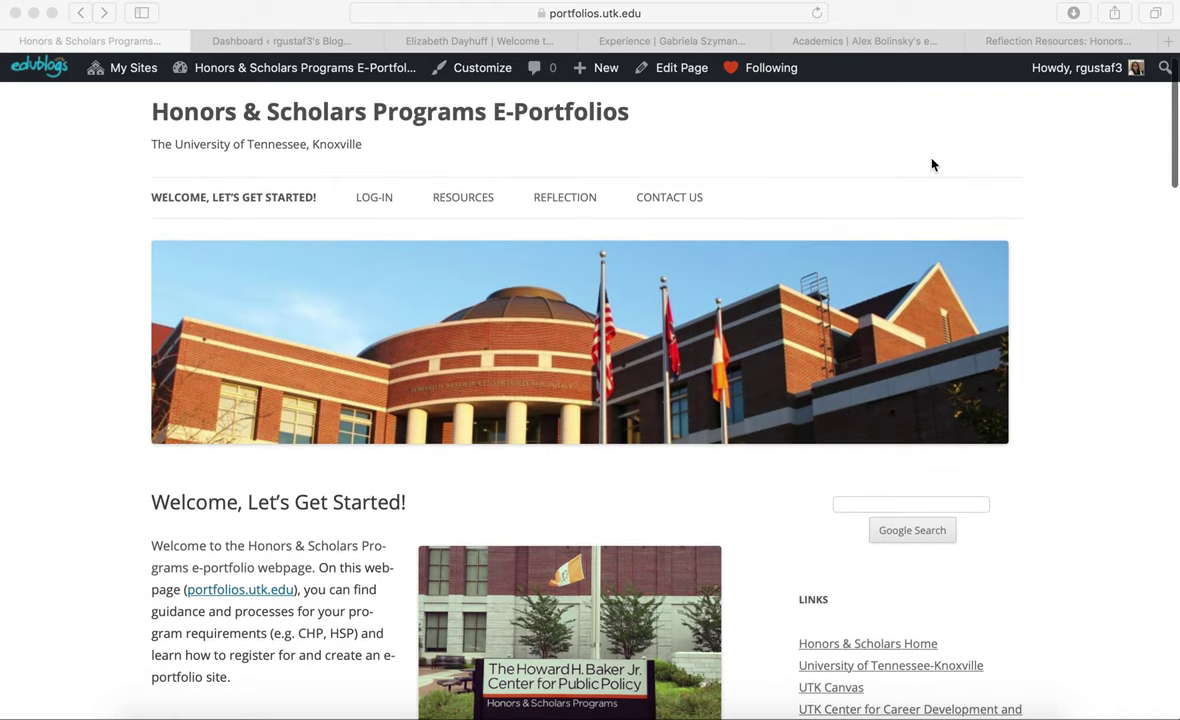
{"action": "scroll", "coordinate": [932, 165], "scroll_direction": "down", "scroll_amount": 5}
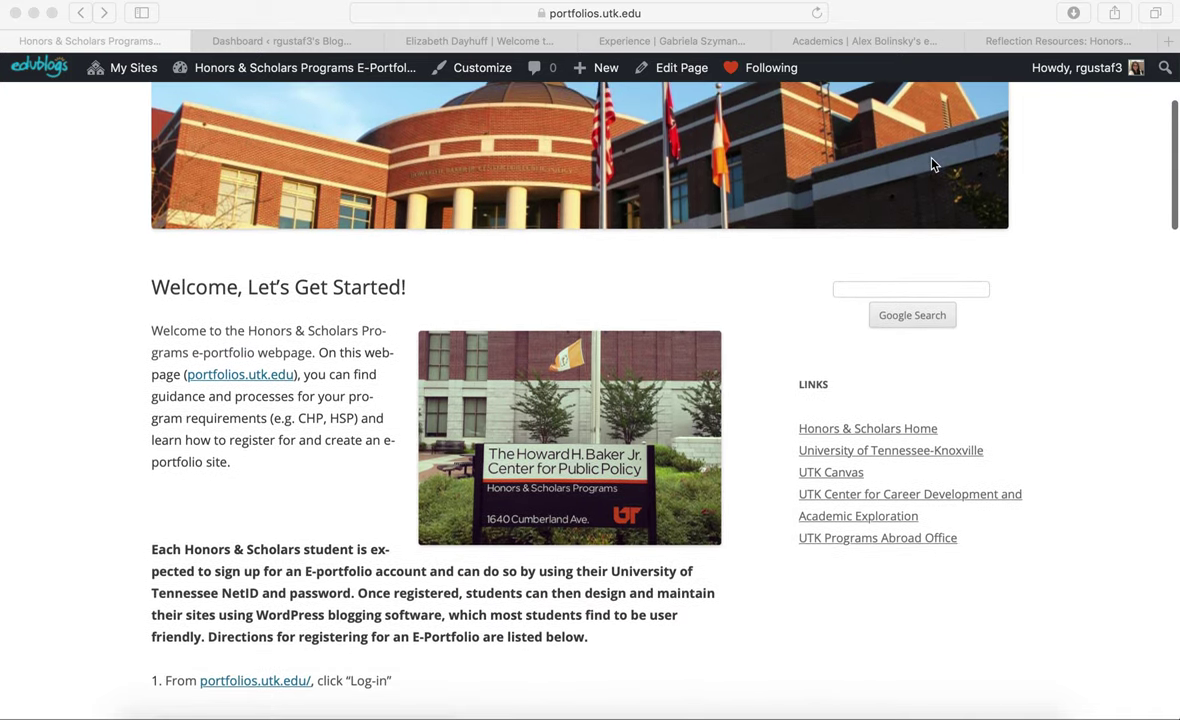
{"action": "scroll", "coordinate": [932, 160], "scroll_direction": "down", "scroll_amount": 20}
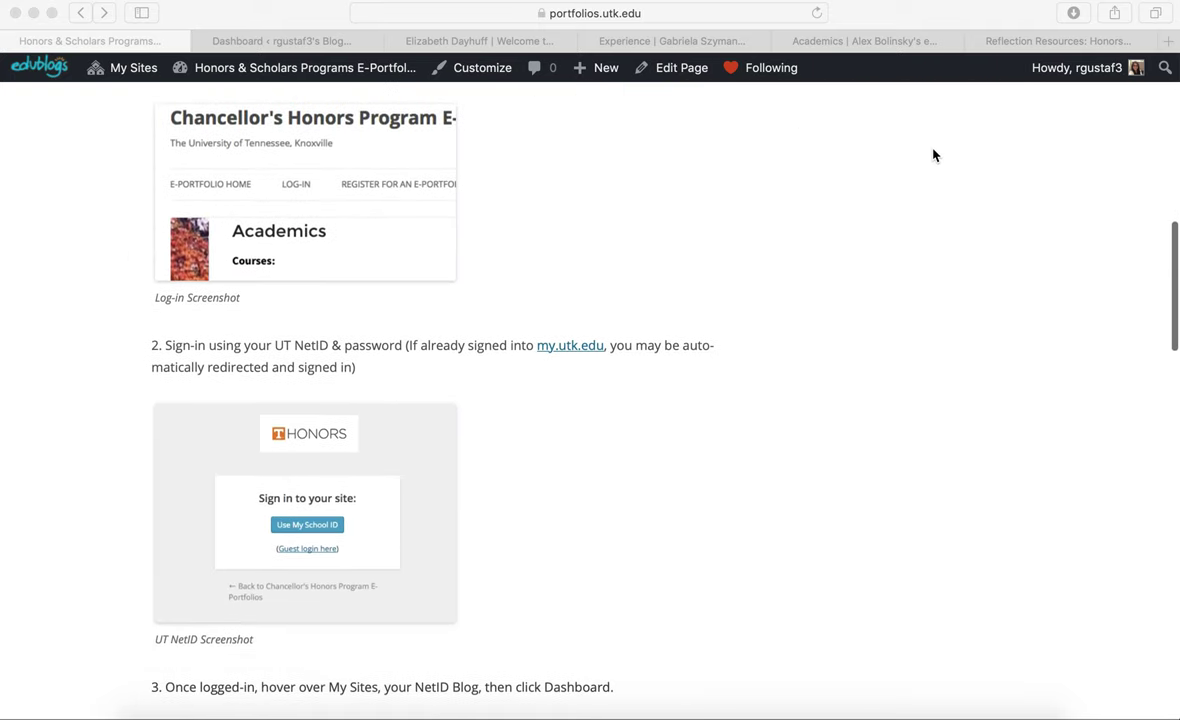
{"action": "scroll", "coordinate": [932, 155], "scroll_direction": "up", "scroll_amount": 20}
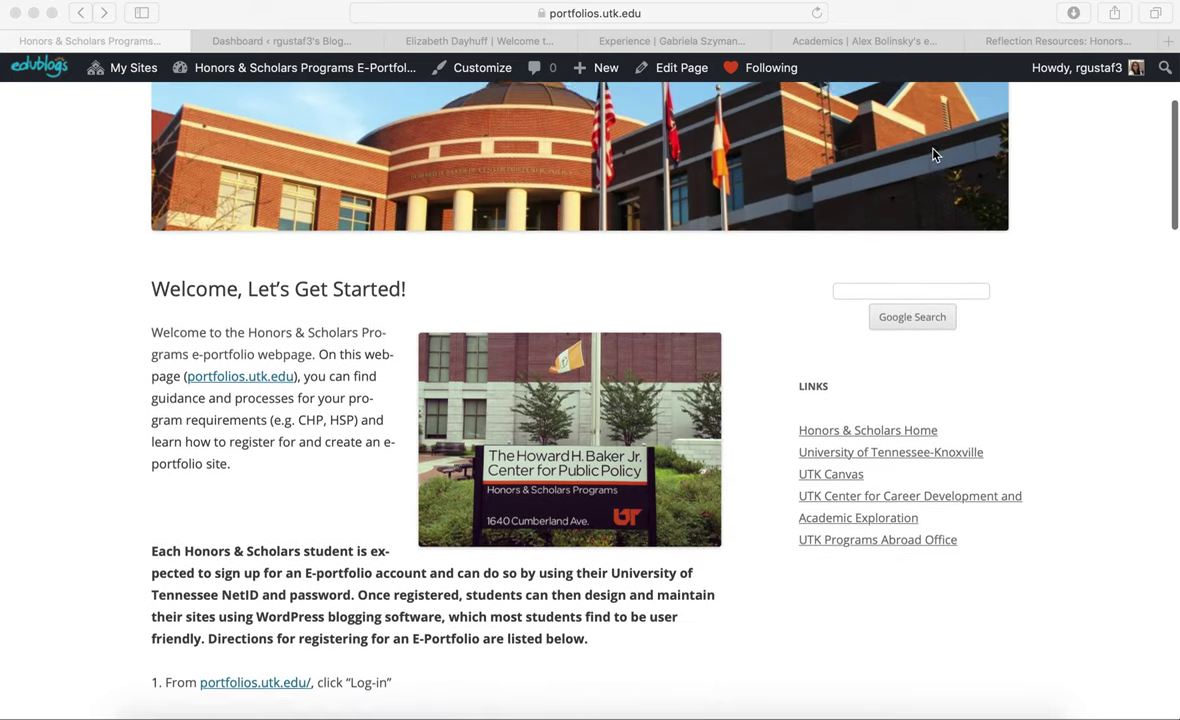
{"action": "scroll", "coordinate": [932, 155], "scroll_direction": "up", "scroll_amount": 1}
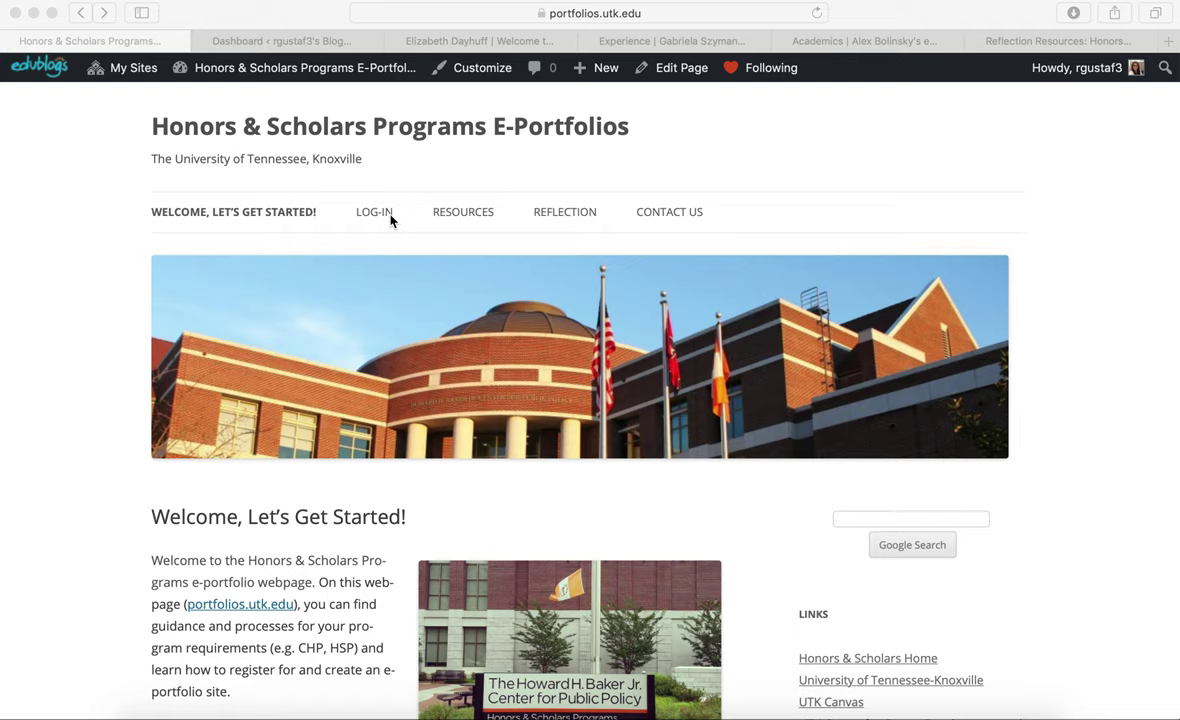
{"action": "left_click", "coordinate": [125, 82]}
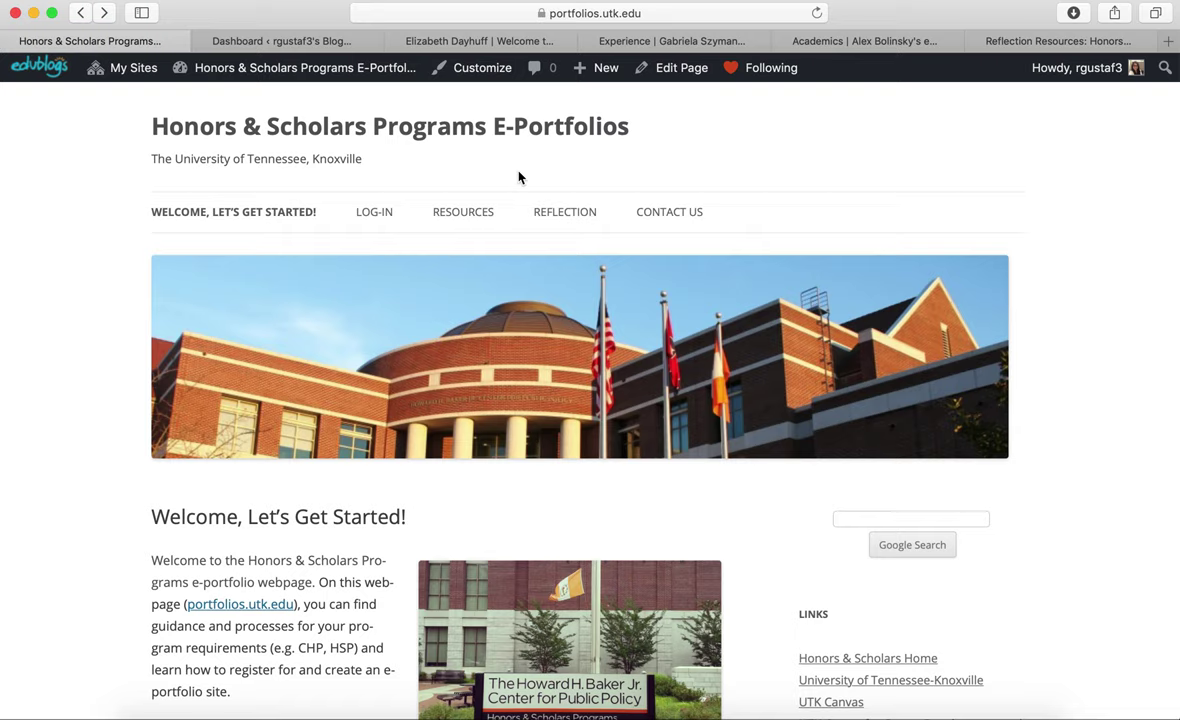
Go to the blog's dashboard and compare it with the public model site, examining the site's navigation menu from About Me to Honors Seminars.
{"action": "left_click", "coordinate": [271, 45]}
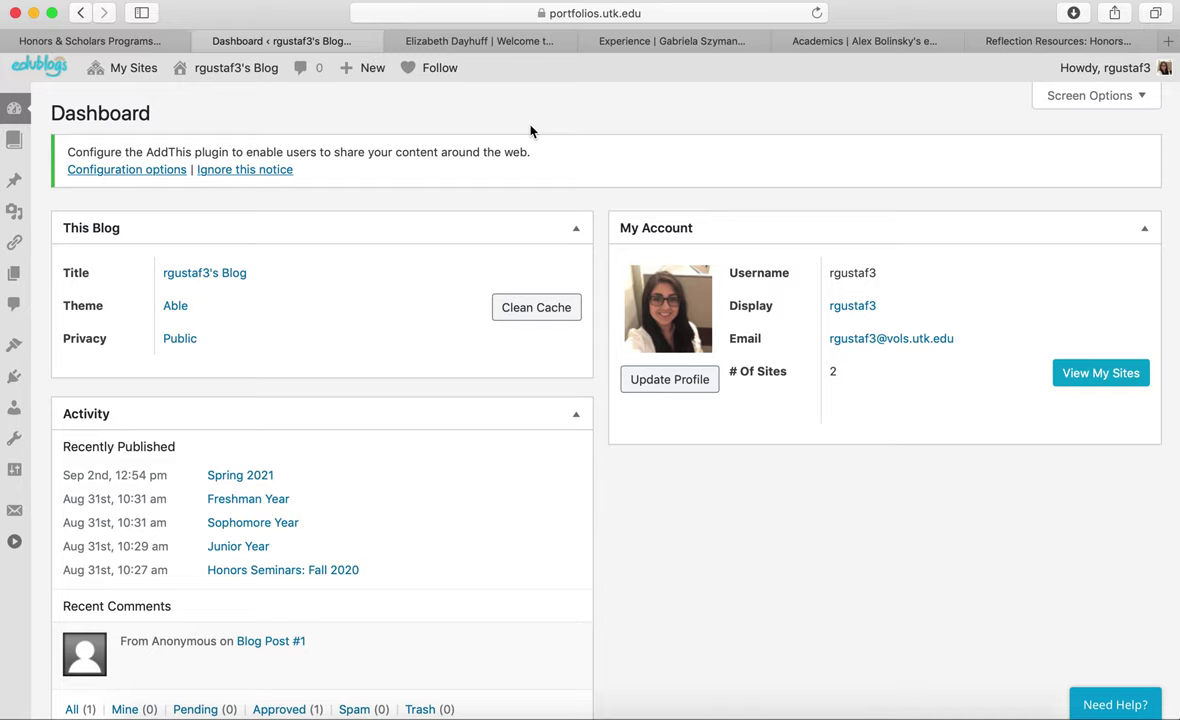
{"action": "left_click", "coordinate": [234, 78]}
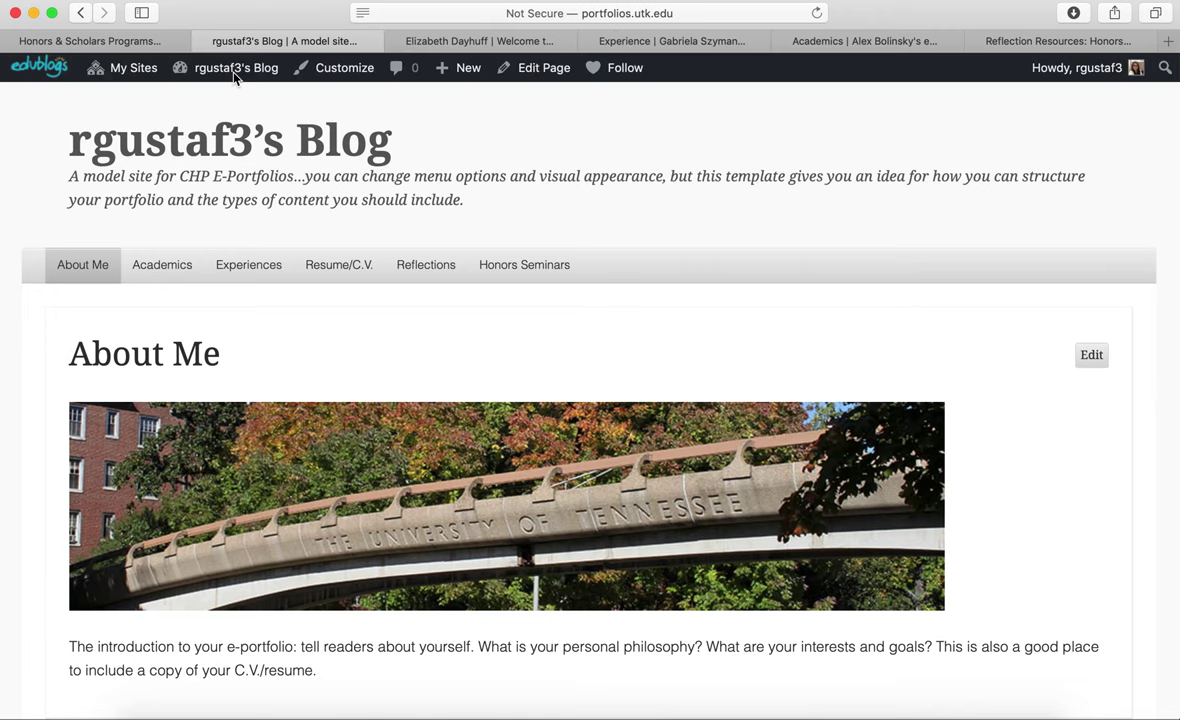
{"action": "mouse_move", "coordinate": [236, 79]}
{"action": "left_click", "coordinate": [268, 75]}
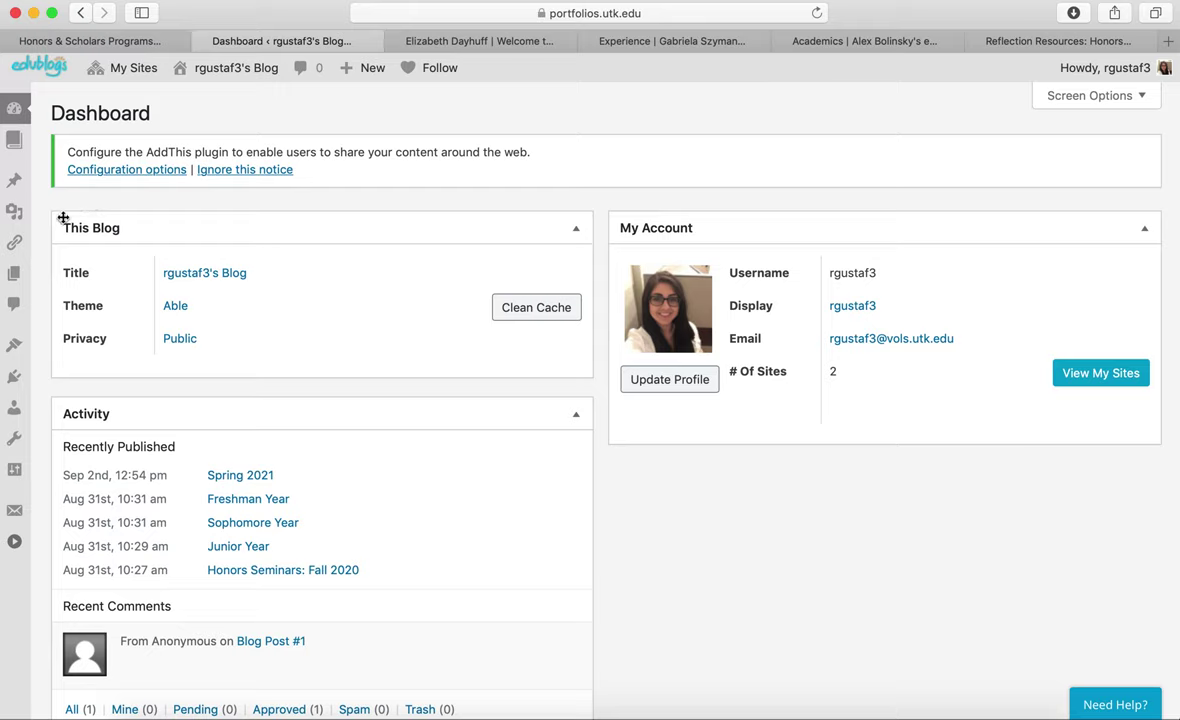
{"action": "mouse_move", "coordinate": [20, 282]}
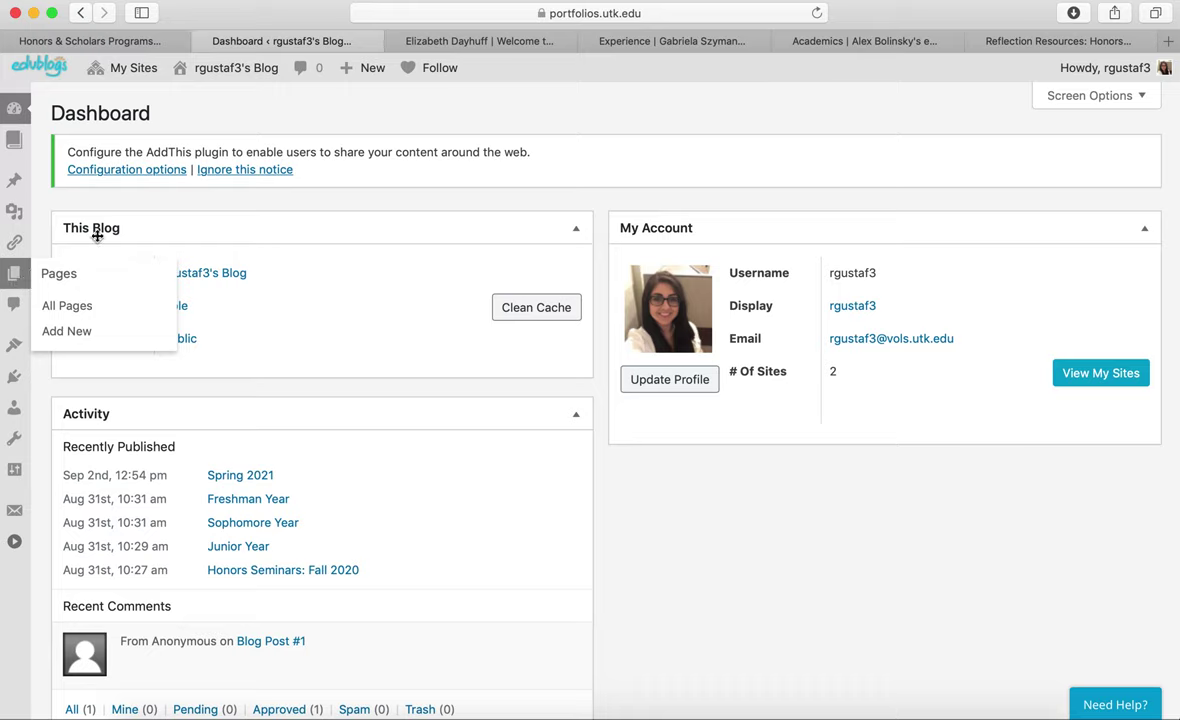
{"action": "left_click", "coordinate": [236, 74]}
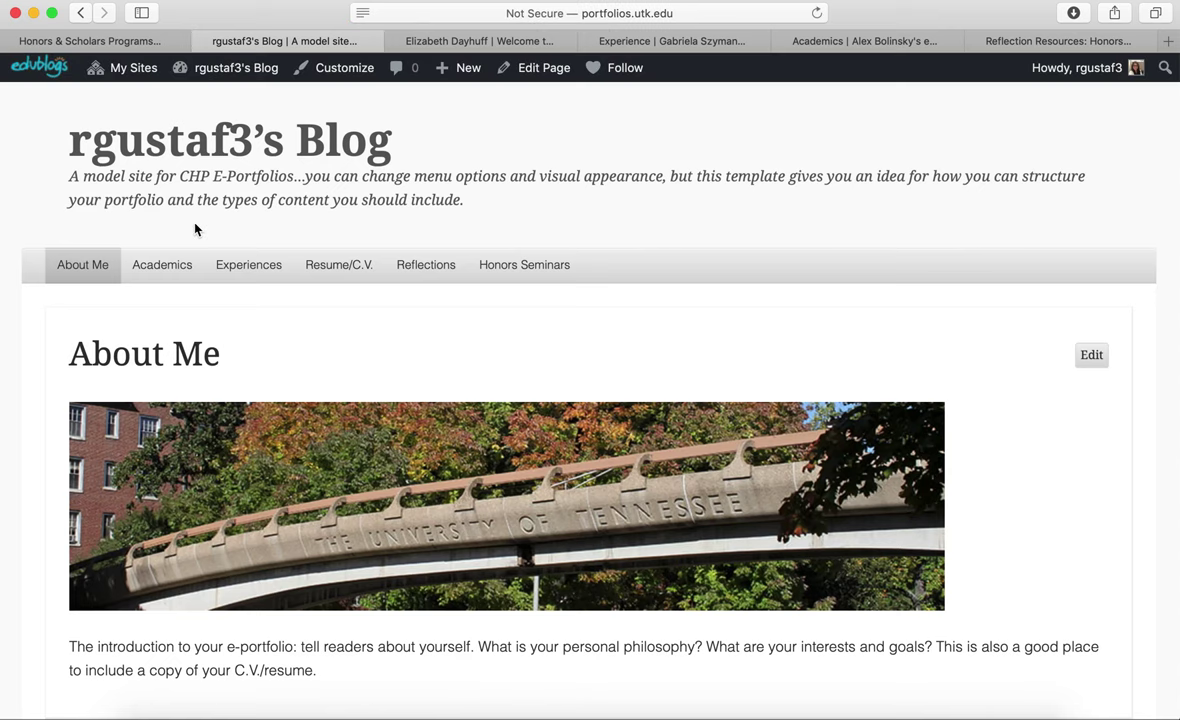
{"action": "mouse_move", "coordinate": [408, 266]}
{"action": "mouse_move", "coordinate": [518, 280]}
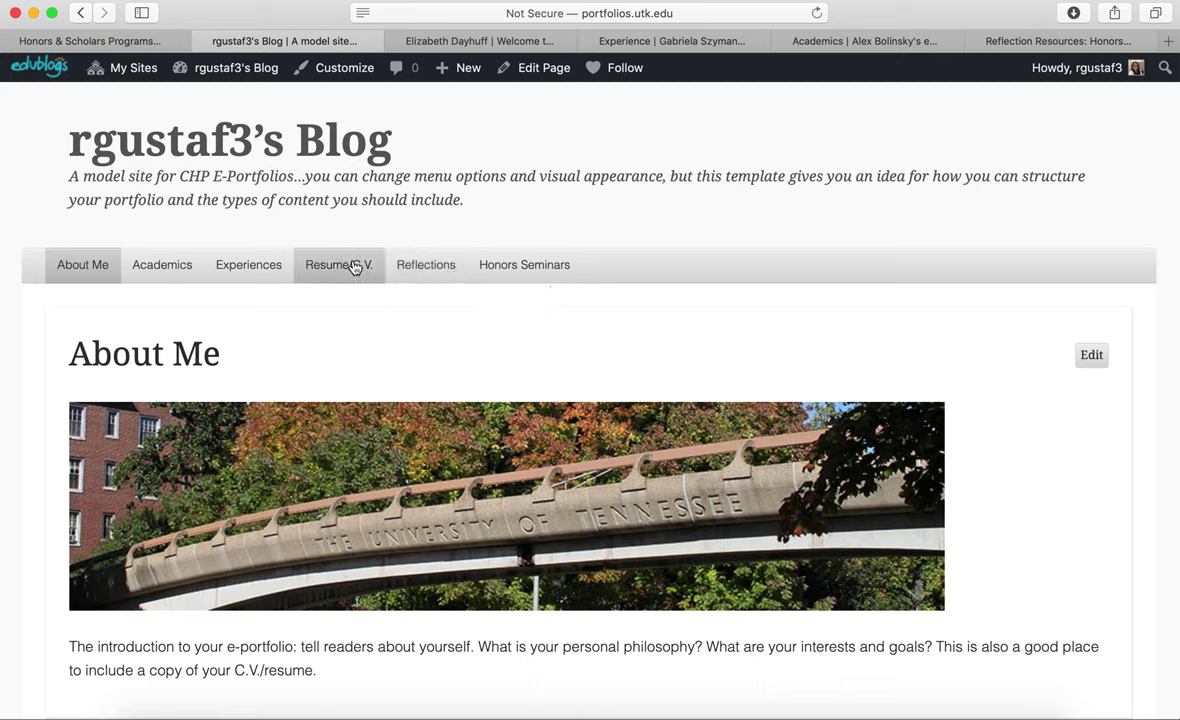
{"action": "mouse_move", "coordinate": [243, 275]}
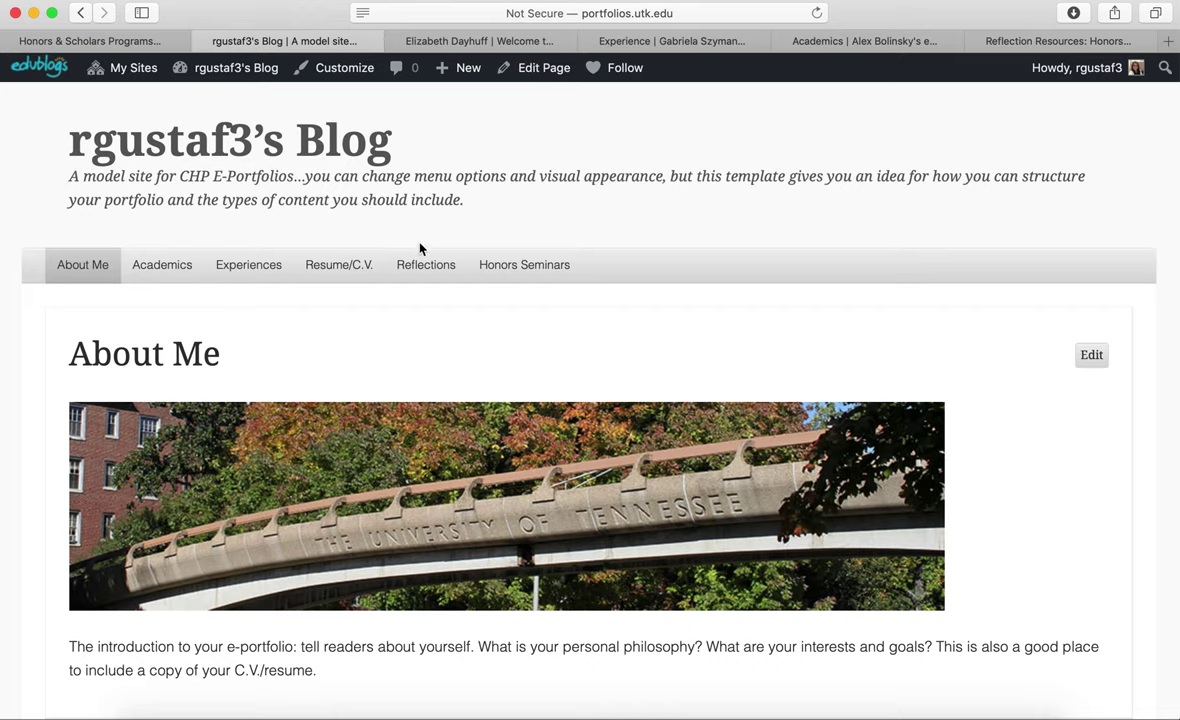
Return to the dashboard, add a new page titled "Test Page" to the blog and publish it.
{"action": "left_click", "coordinate": [249, 82]}
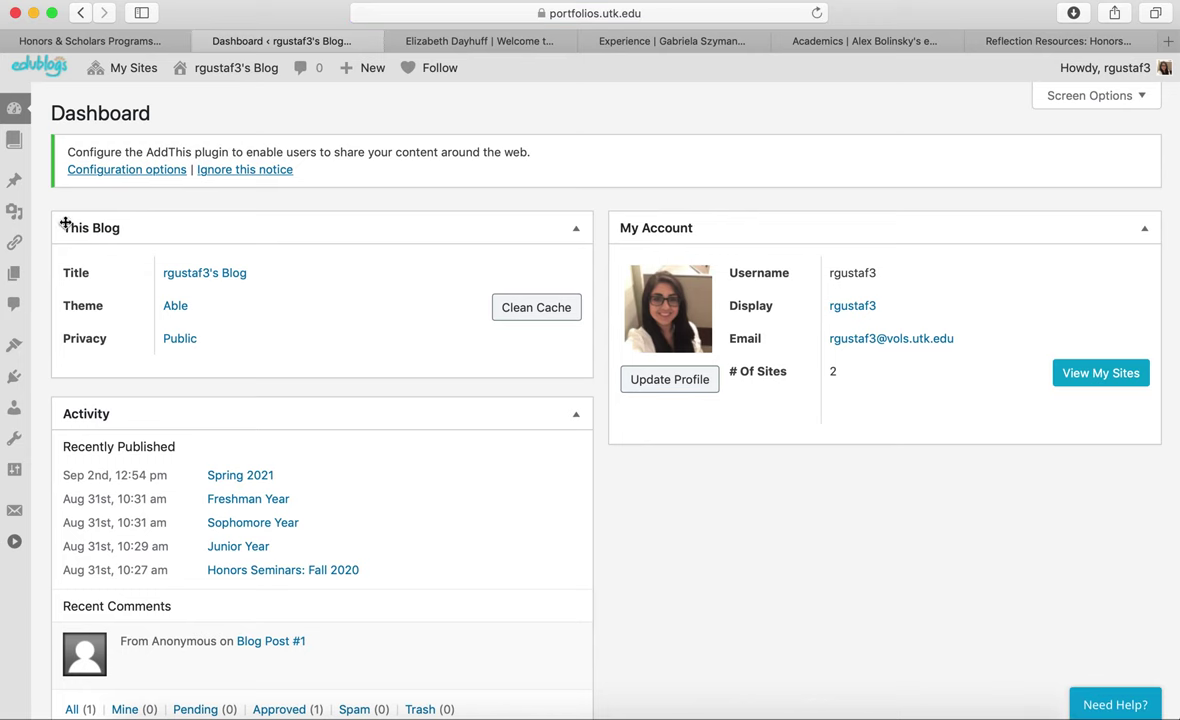
{"action": "mouse_move", "coordinate": [14, 272]}
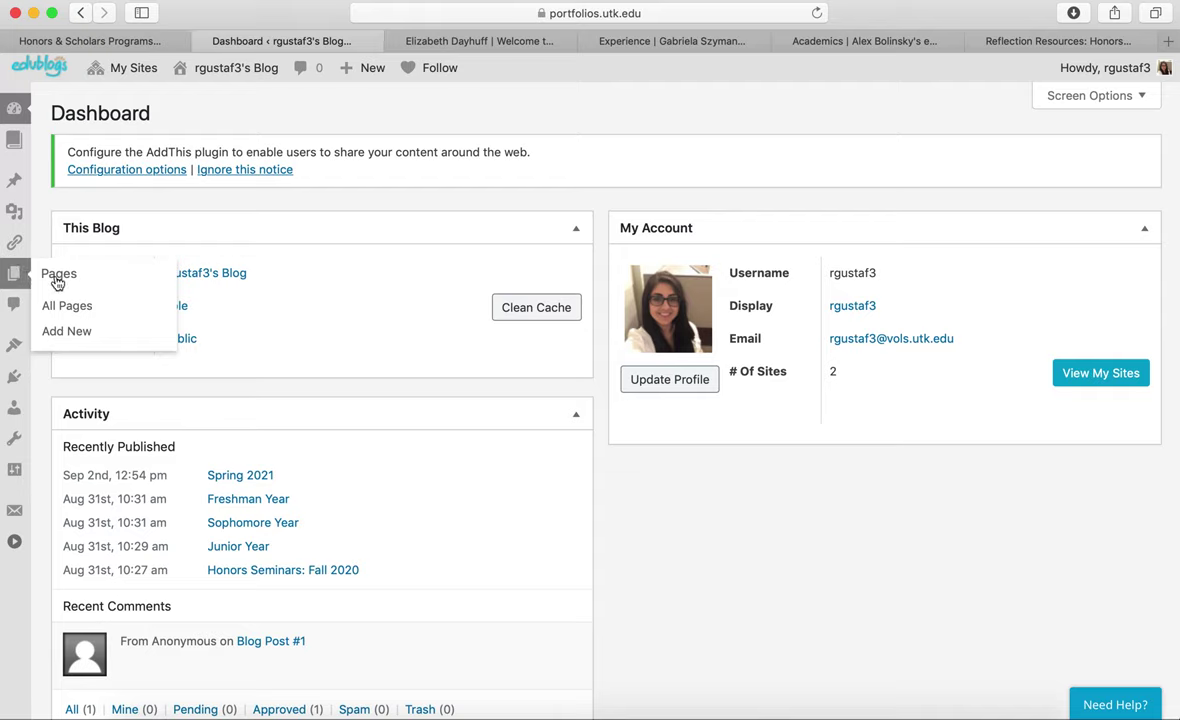
{"action": "left_click", "coordinate": [57, 278]}
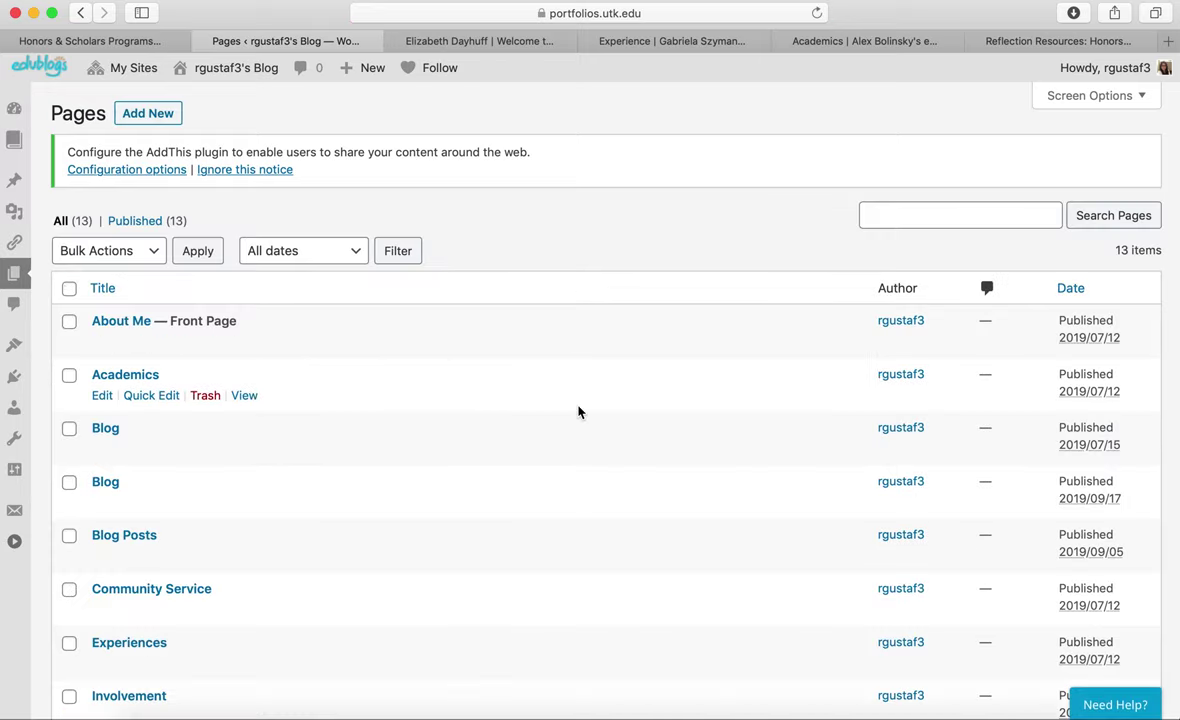
{"action": "scroll", "coordinate": [578, 412], "scroll_direction": "down", "scroll_amount": 5}
{"action": "scroll", "coordinate": [578, 412], "scroll_direction": "up", "scroll_amount": 5}
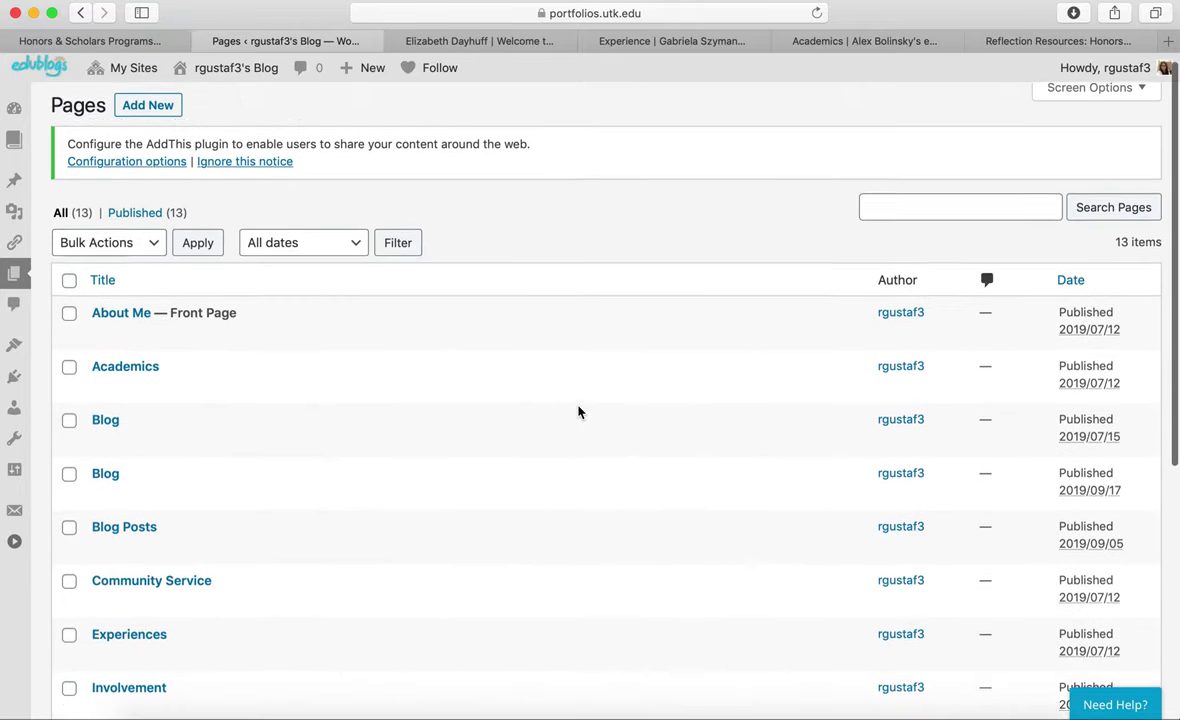
{"action": "left_click", "coordinate": [150, 114]}
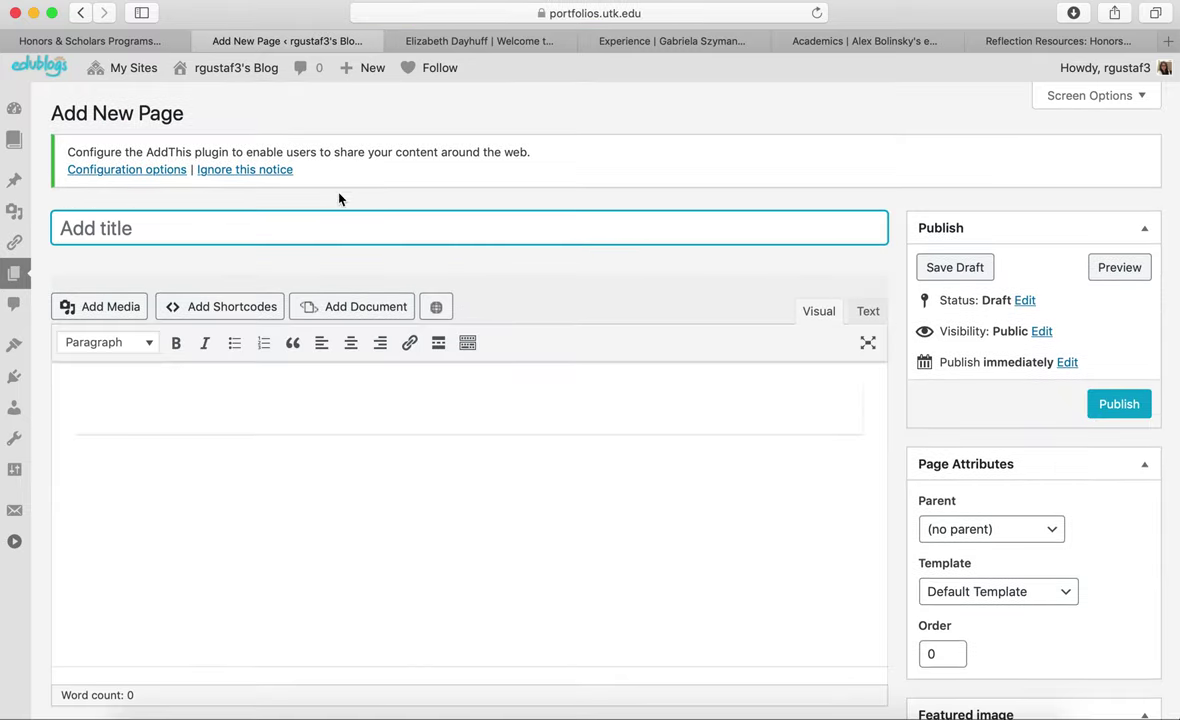
{"action": "type", "text": "Test Pa"}
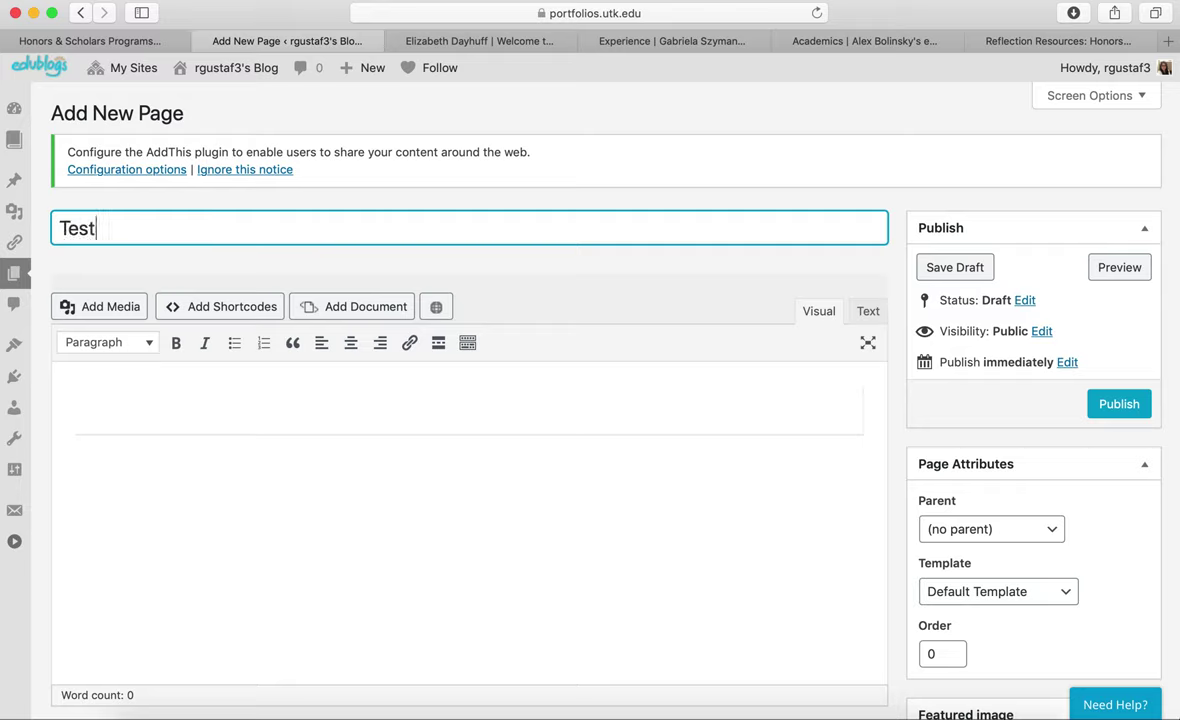
{"action": "type", "text": "ge"}
{"action": "left_click", "coordinate": [1117, 404]}
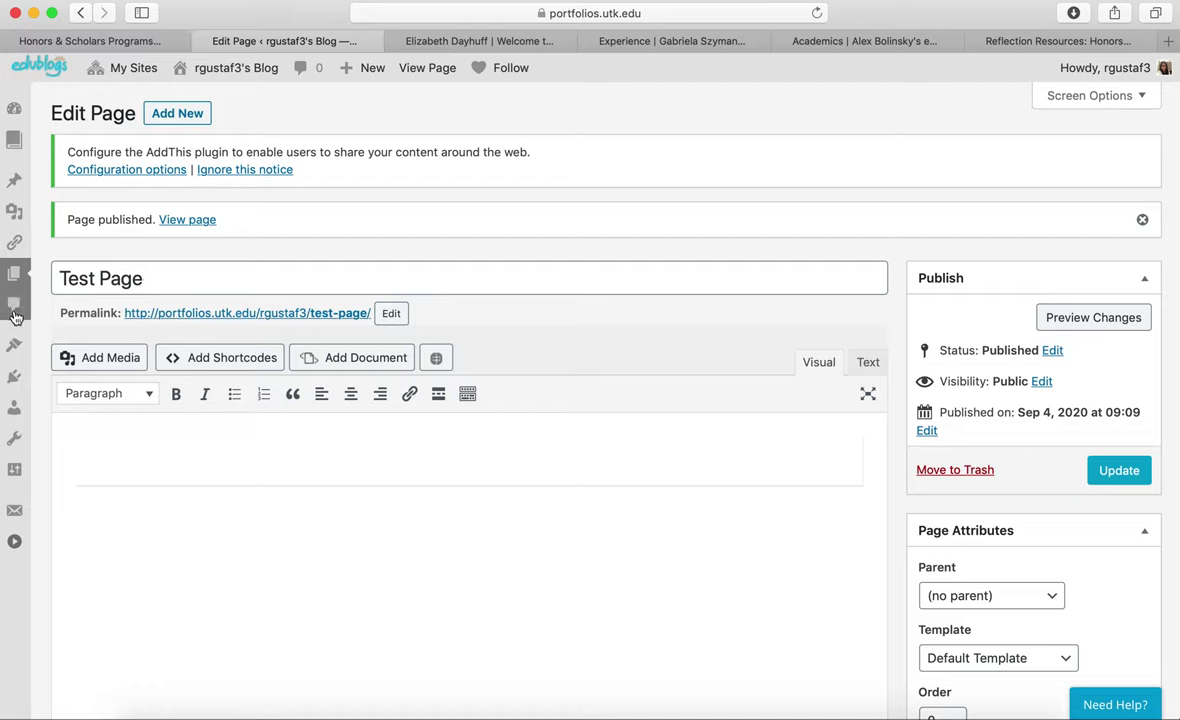
Add a new blog post titled "Test Post" in the Standard format and publish it.
{"action": "mouse_move", "coordinate": [14, 182]}
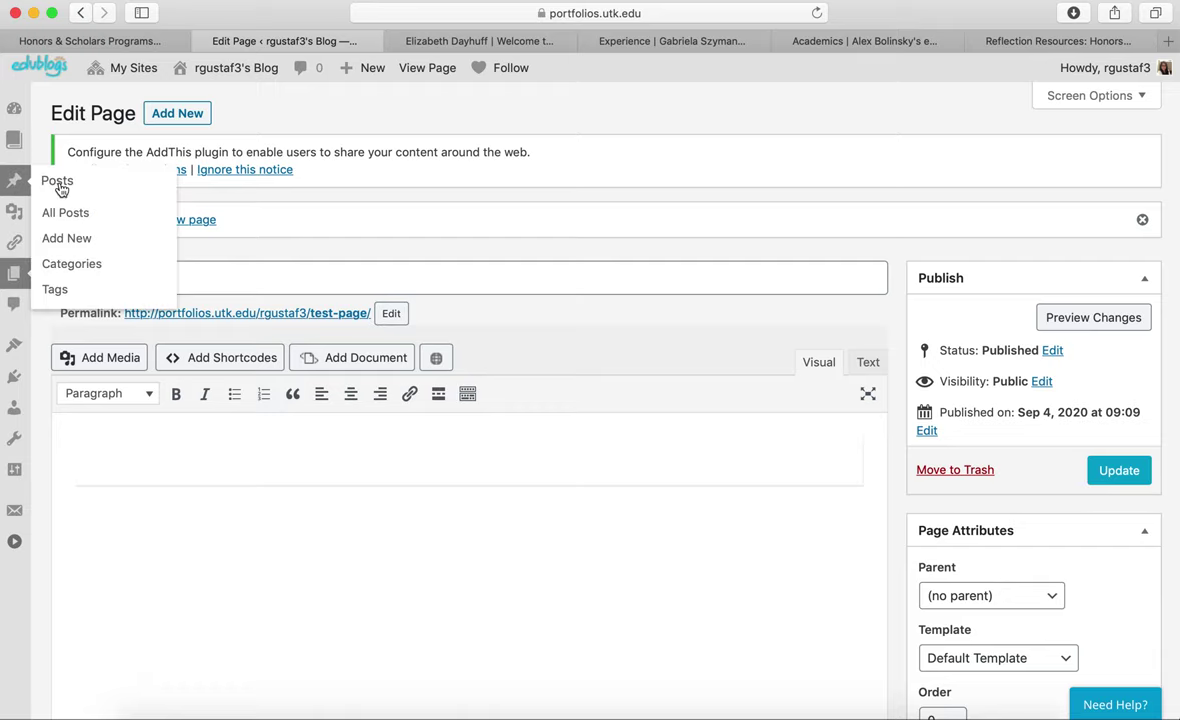
{"action": "left_click", "coordinate": [60, 186]}
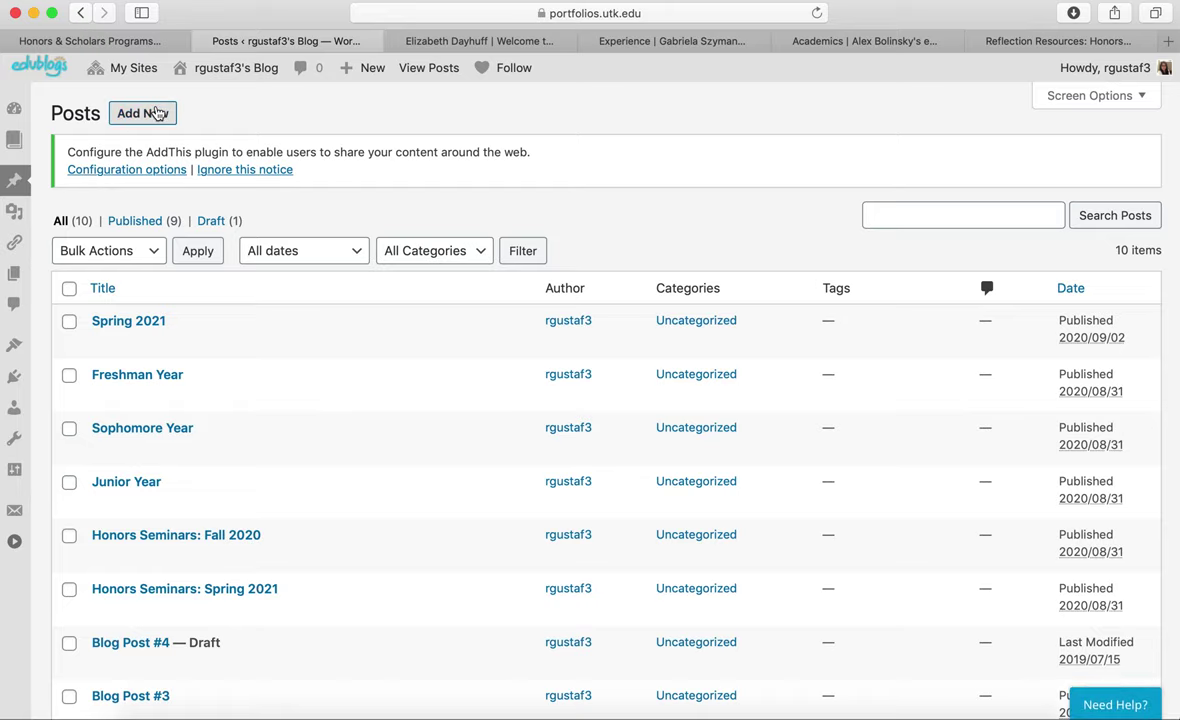
{"action": "left_click", "coordinate": [156, 114]}
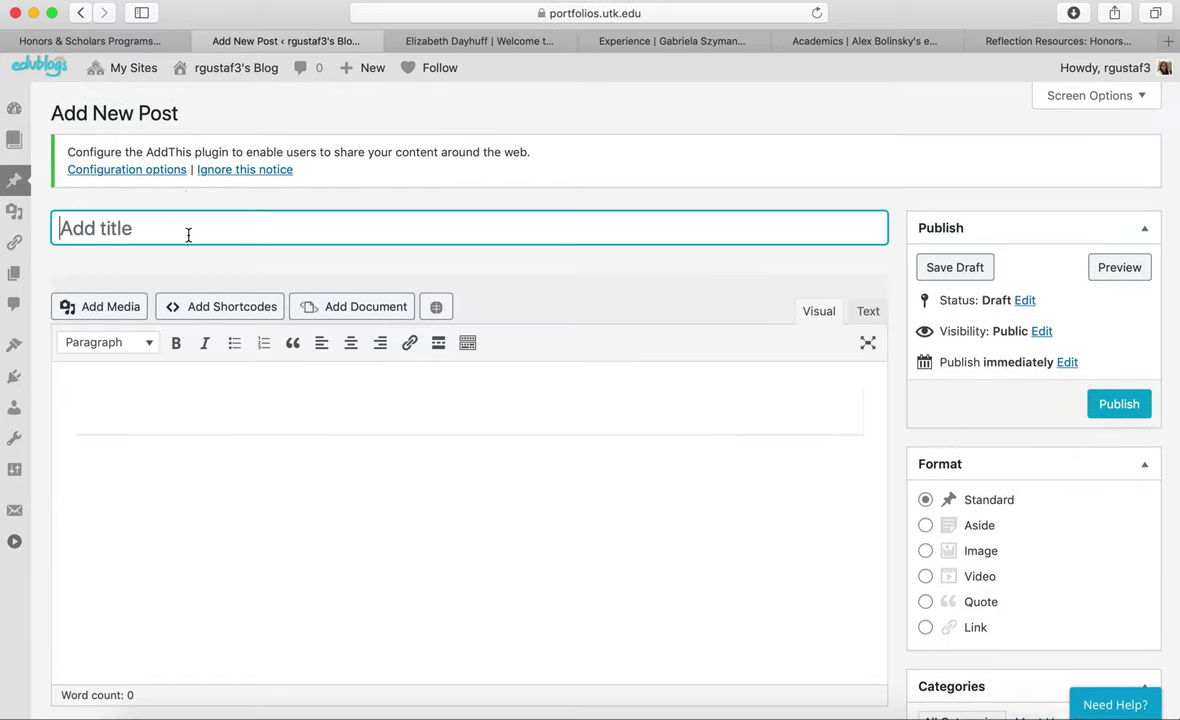
{"action": "type", "text": "Test Post"}
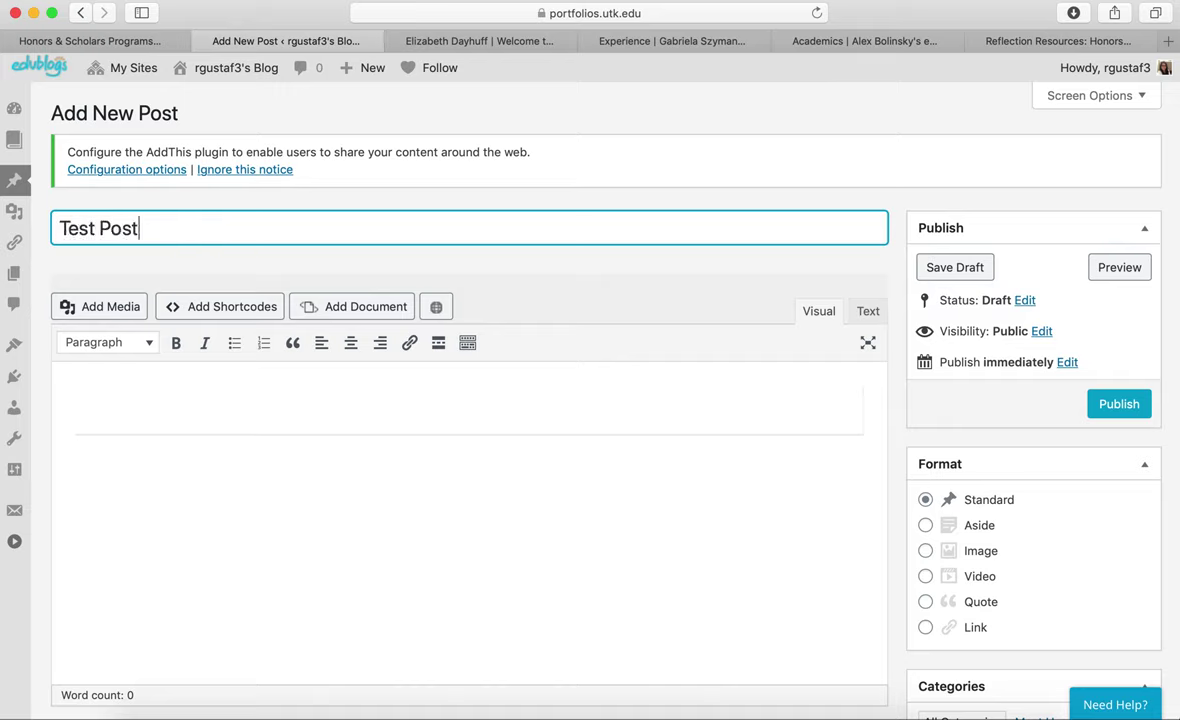
{"action": "left_click", "coordinate": [1112, 402]}
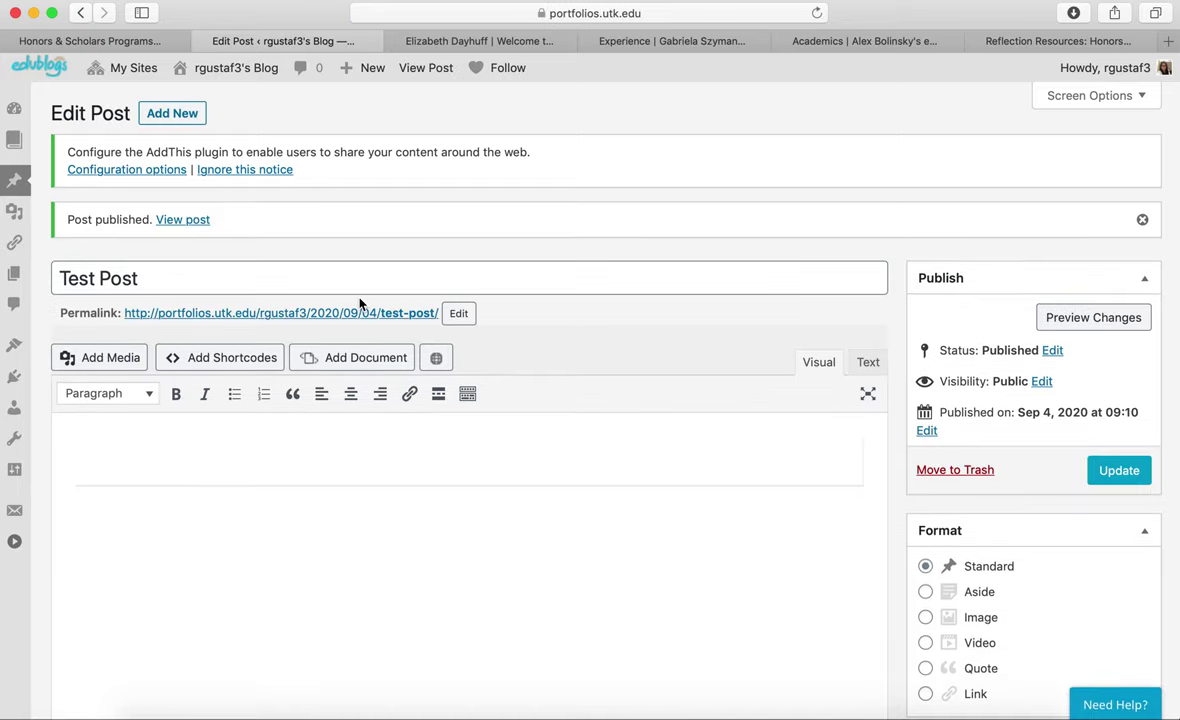
Open the blog's menu editor, review the structure of Menu 1 and add Test Page as a menu item.
{"action": "mouse_move", "coordinate": [8, 348]}
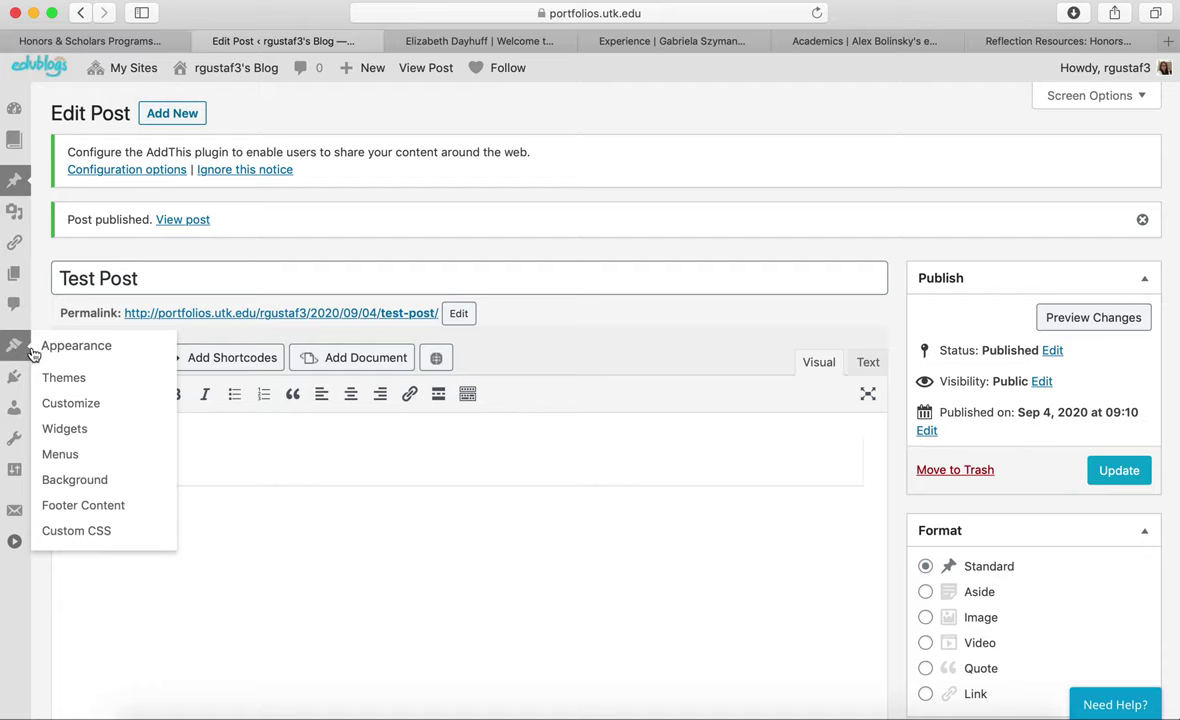
{"action": "left_click", "coordinate": [60, 456]}
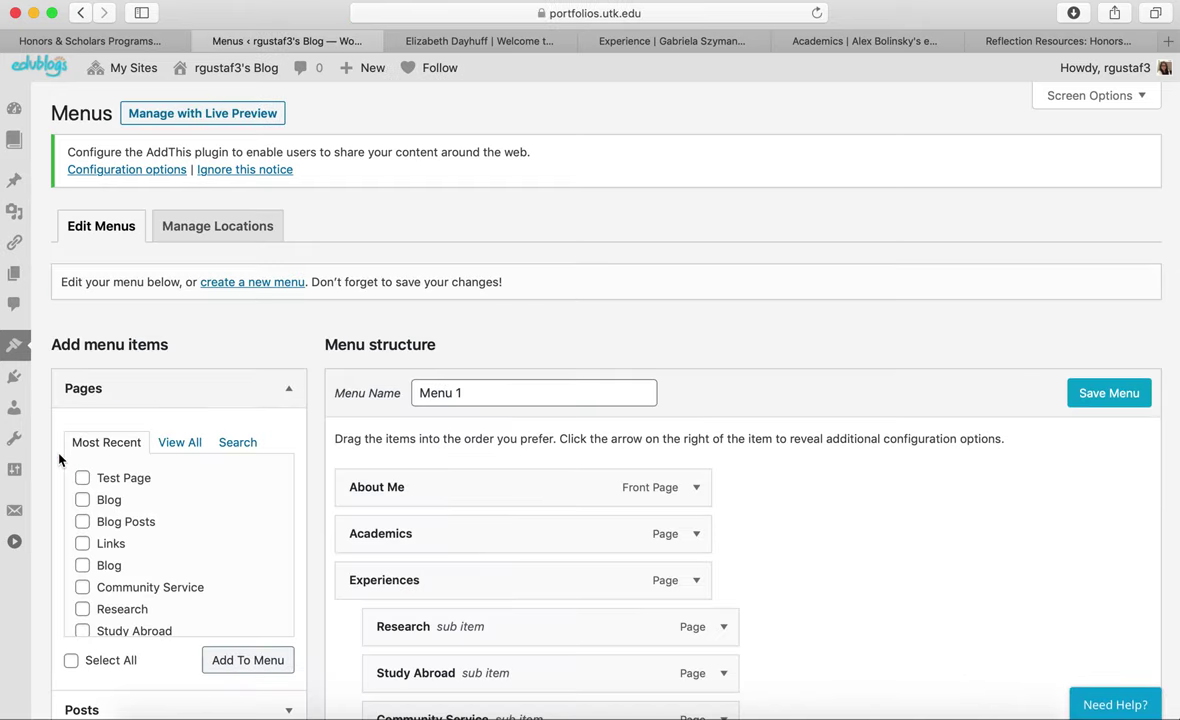
{"action": "scroll", "coordinate": [903, 502], "scroll_direction": "down", "scroll_amount": 10}
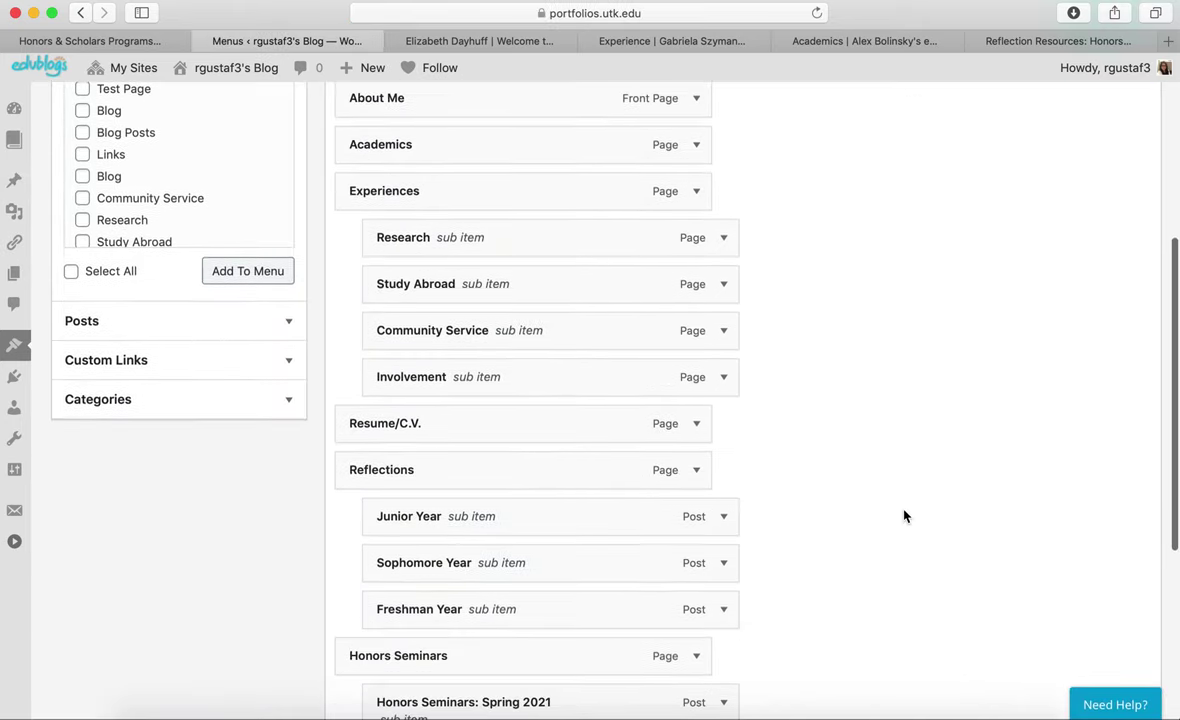
{"action": "scroll", "coordinate": [903, 516], "scroll_direction": "up", "scroll_amount": 5}
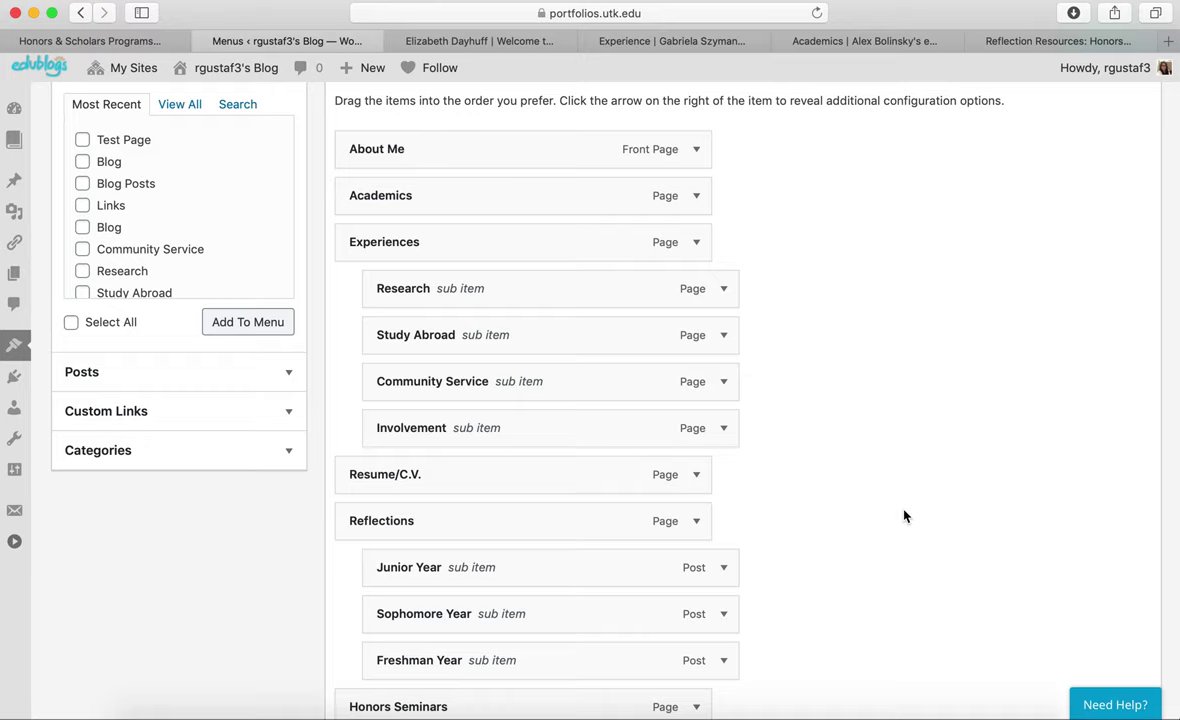
{"action": "scroll", "coordinate": [903, 516], "scroll_direction": "down", "scroll_amount": 4}
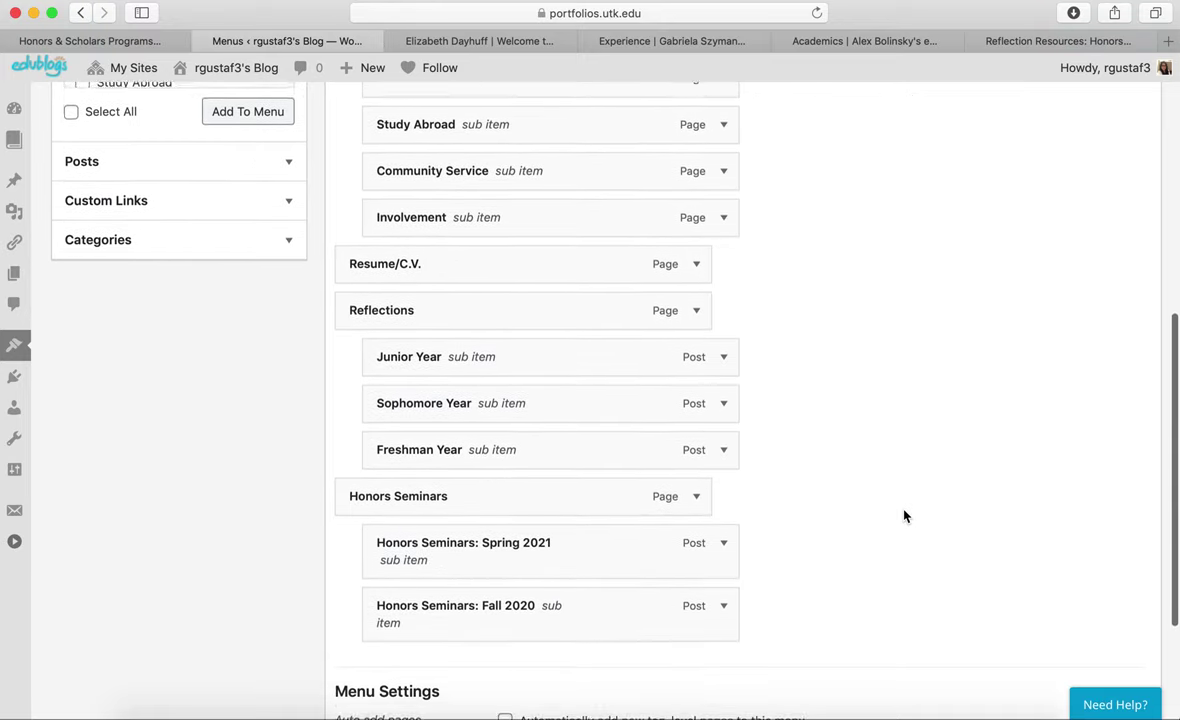
{"action": "scroll", "coordinate": [903, 516], "scroll_direction": "up", "scroll_amount": 4}
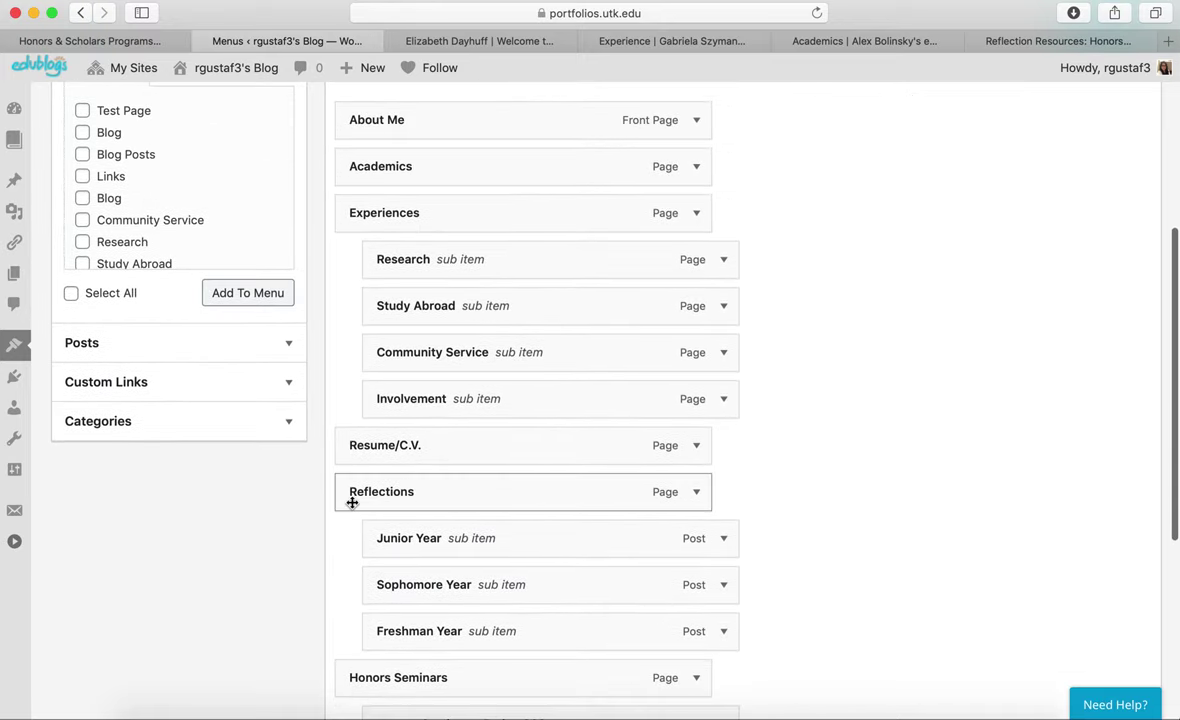
{"action": "scroll", "coordinate": [215, 533], "scroll_direction": "up", "scroll_amount": 5}
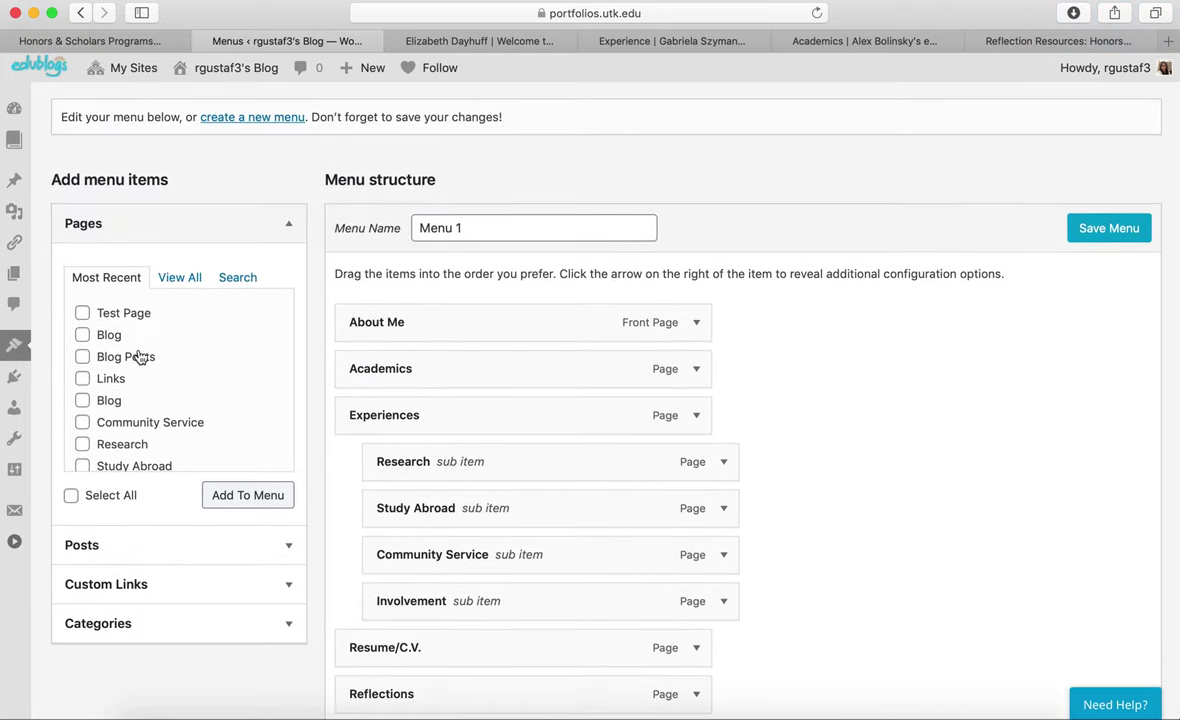
{"action": "left_click", "coordinate": [84, 314]}
{"action": "left_click", "coordinate": [224, 497]}
{"action": "scroll", "coordinate": [760, 560], "scroll_direction": "down", "scroll_amount": 10}
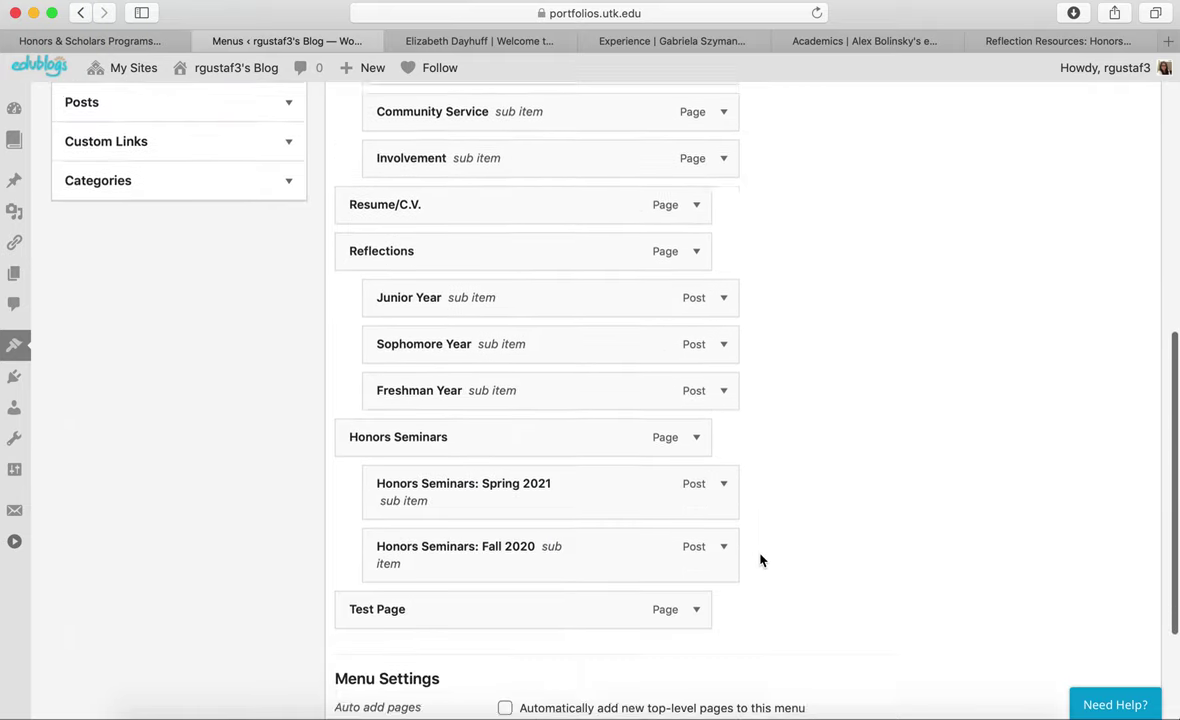
{"action": "scroll", "coordinate": [760, 560], "scroll_direction": "up", "scroll_amount": 5}
{"action": "scroll", "coordinate": [760, 560], "scroll_direction": "up", "scroll_amount": 4}
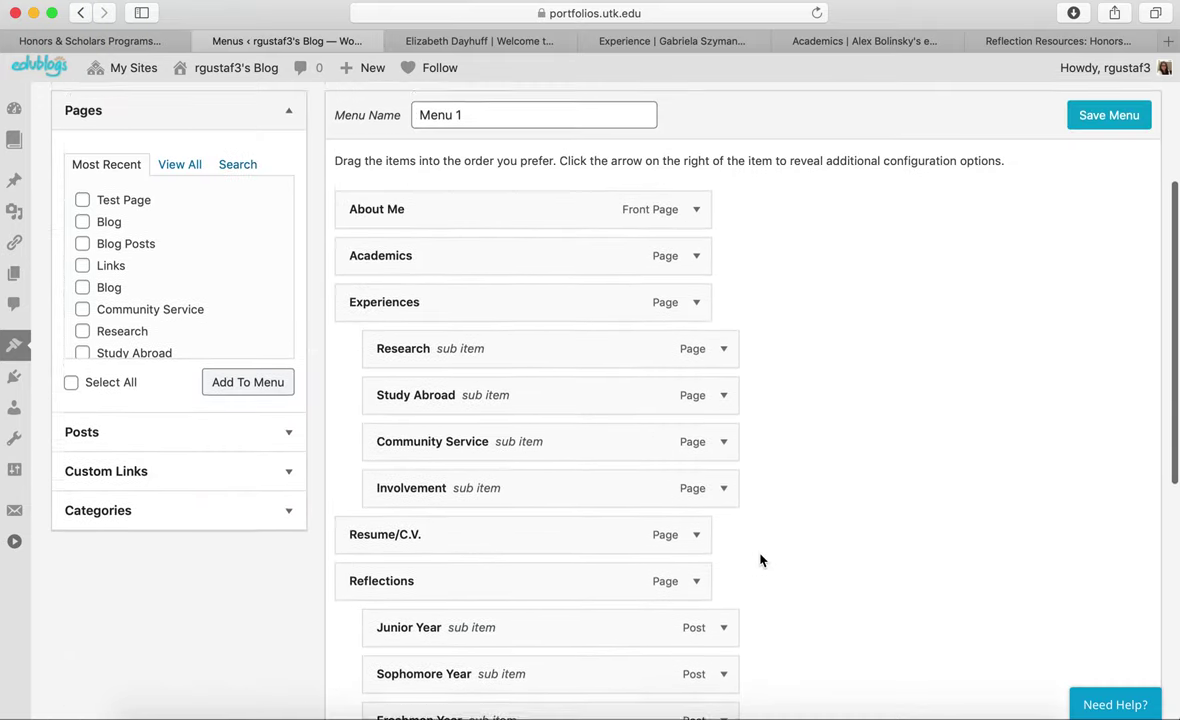
Add the Test Post blog post to Menu 1 as a menu item.
{"action": "left_click", "coordinate": [284, 449]}
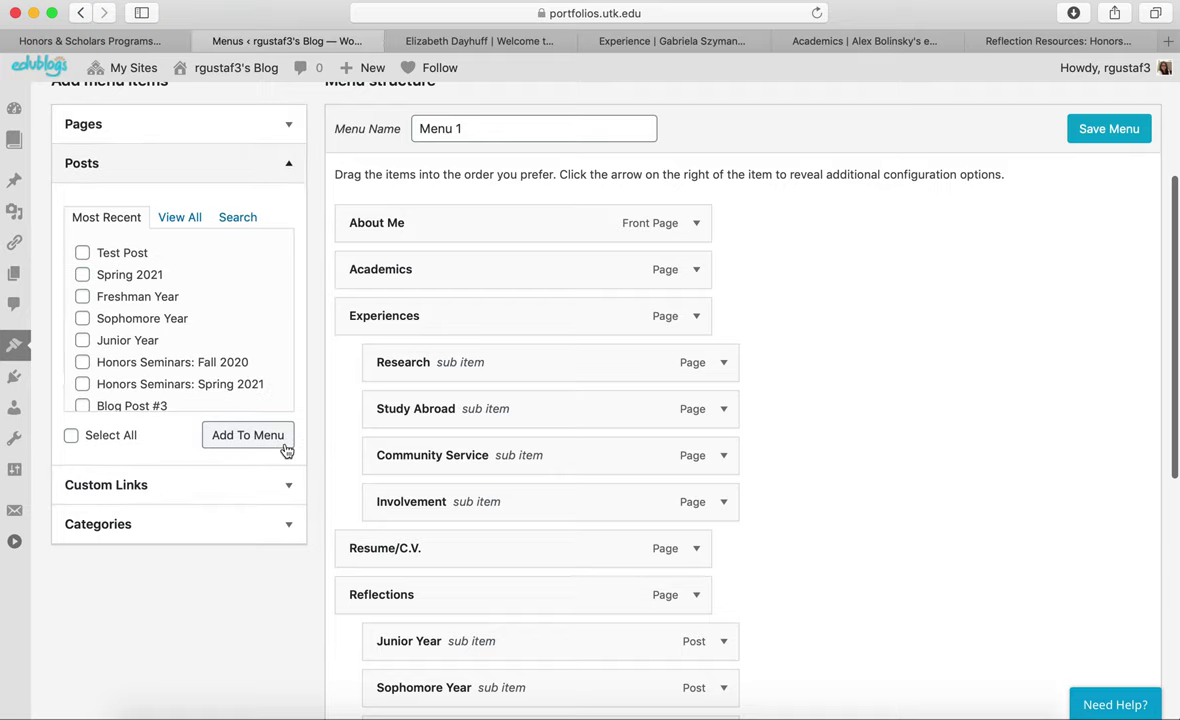
{"action": "left_click", "coordinate": [82, 253]}
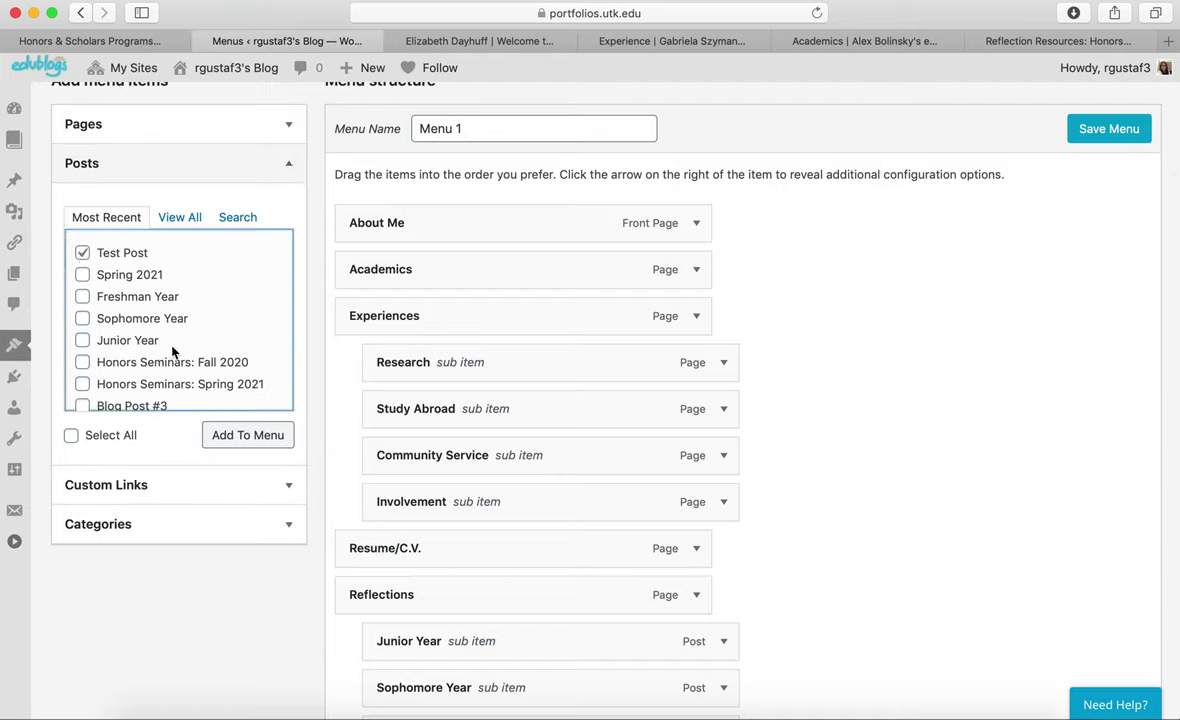
{"action": "left_click", "coordinate": [242, 435]}
{"action": "scroll", "coordinate": [817, 515], "scroll_direction": "down", "scroll_amount": 10}
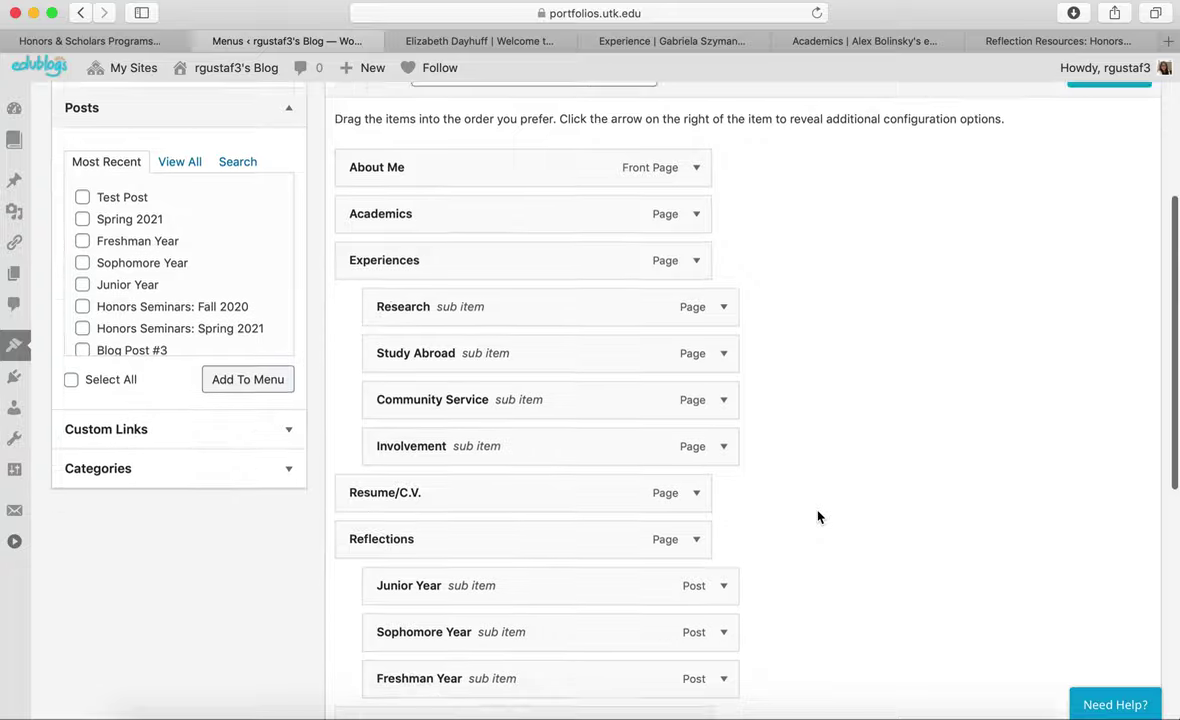
Nest the Test Post menu item under Test Page as a sub item and save Menu 1.
{"action": "left_click_drag", "start_coordinate": [451, 469], "coordinate": [450, 467]}
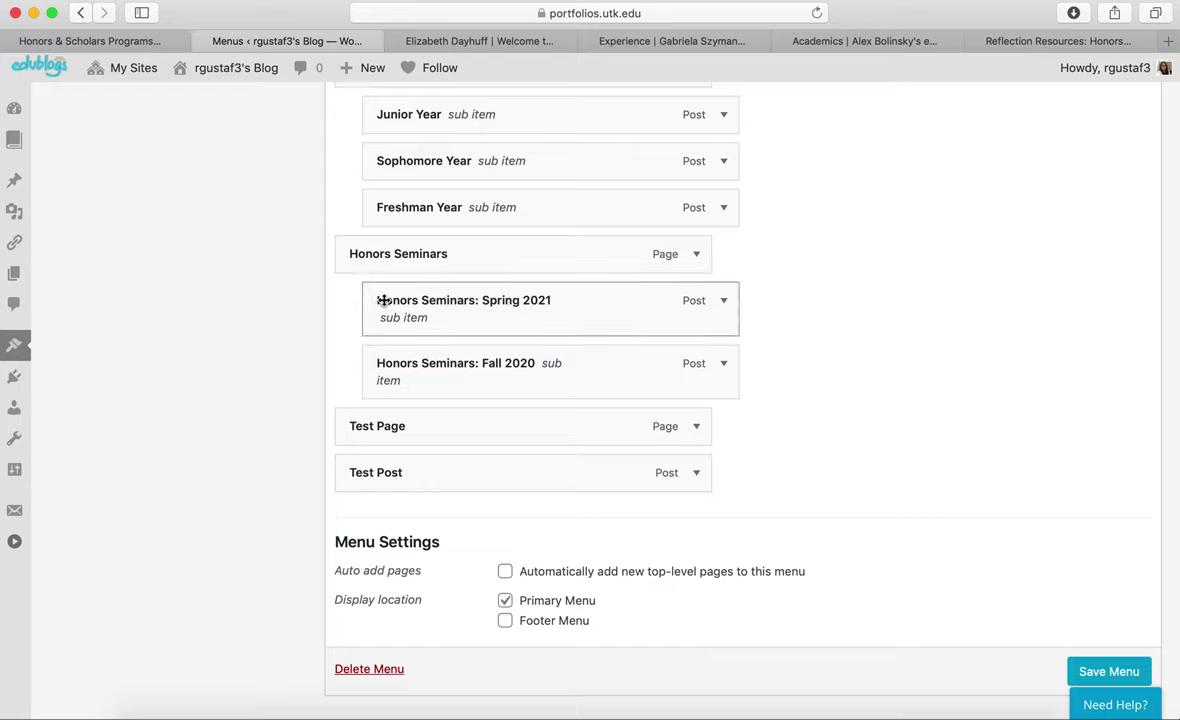
{"action": "left_click", "coordinate": [693, 474]}
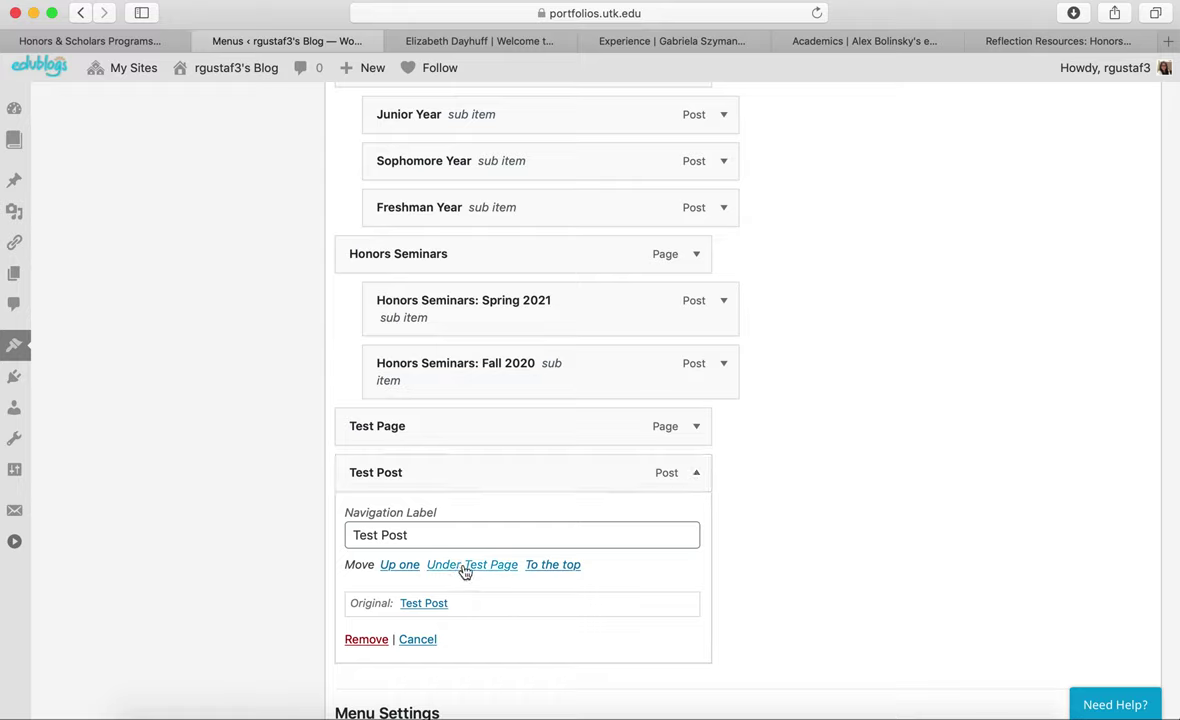
{"action": "left_click_drag", "start_coordinate": [474, 473], "coordinate": [728, 464]}
{"action": "scroll", "coordinate": [793, 466], "scroll_direction": "down", "scroll_amount": 5}
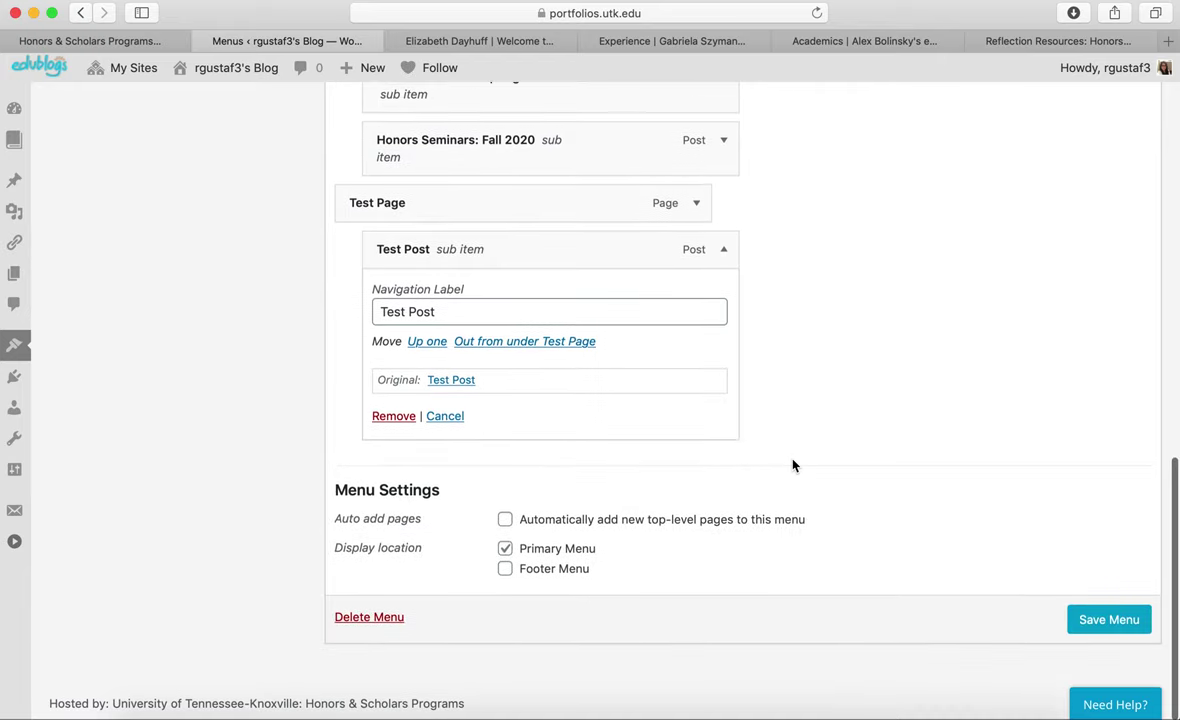
{"action": "left_click", "coordinate": [1087, 628]}
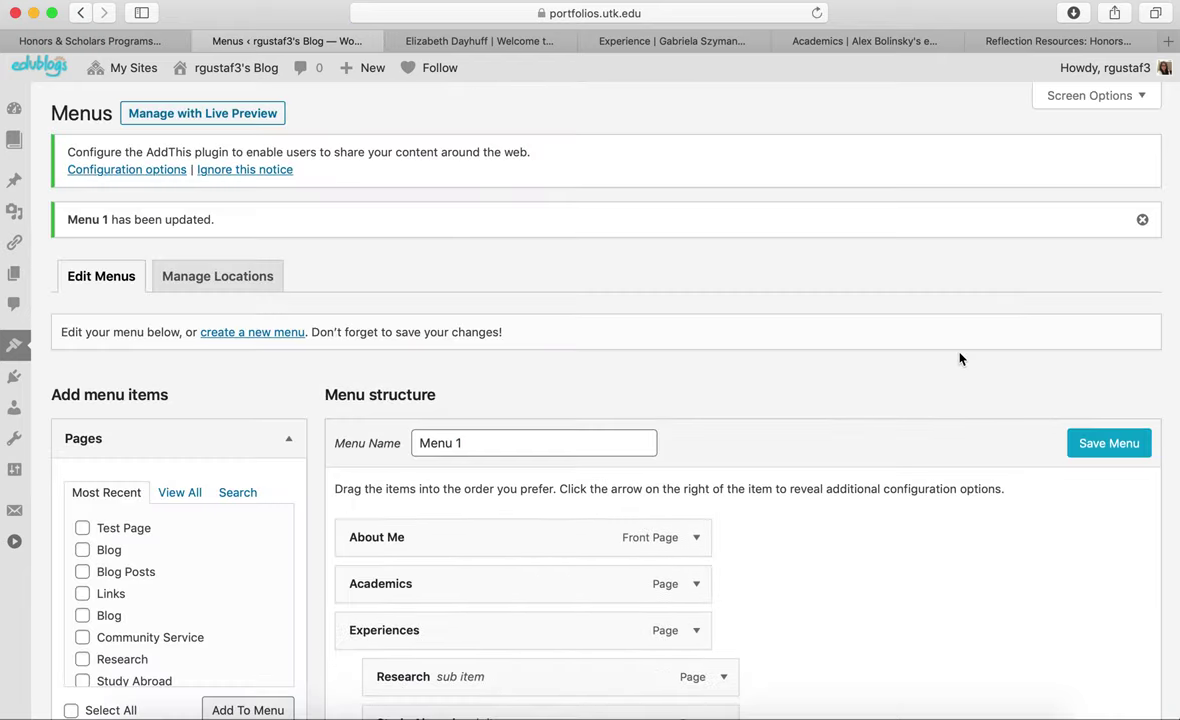
Visit the blog's public site to check the Test Page entry in its navigation menu, and return to the dashboard.
{"action": "left_click", "coordinate": [255, 80]}
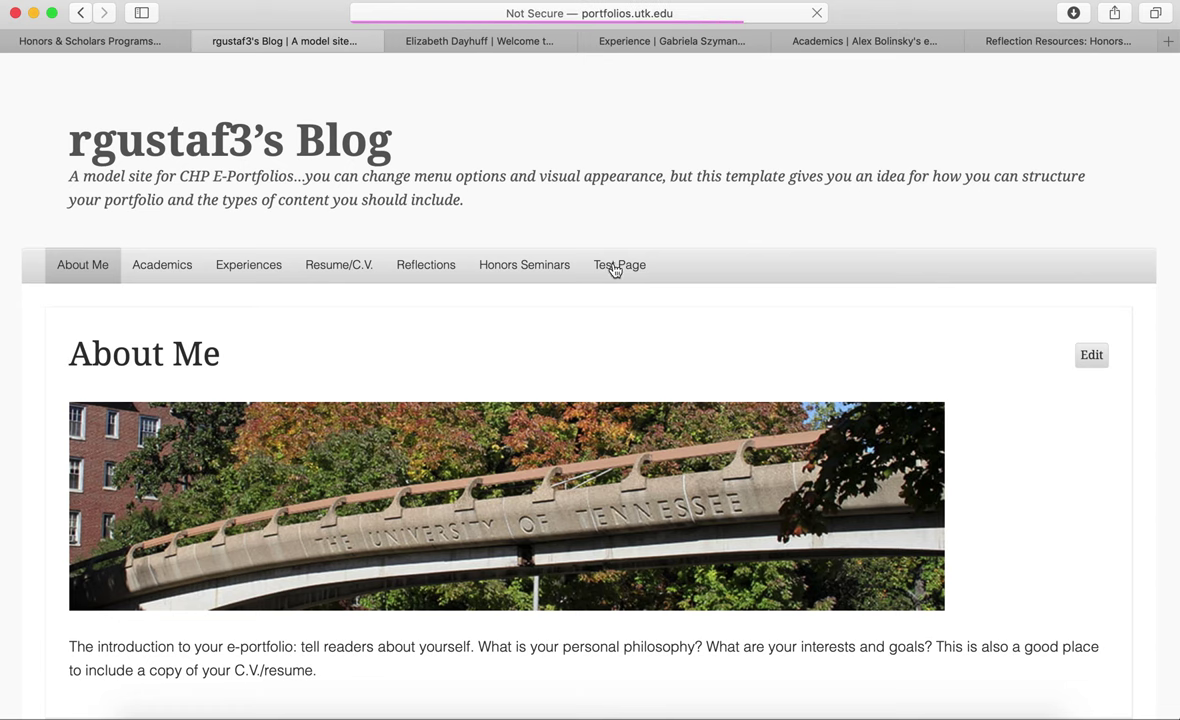
{"action": "mouse_move", "coordinate": [614, 268]}
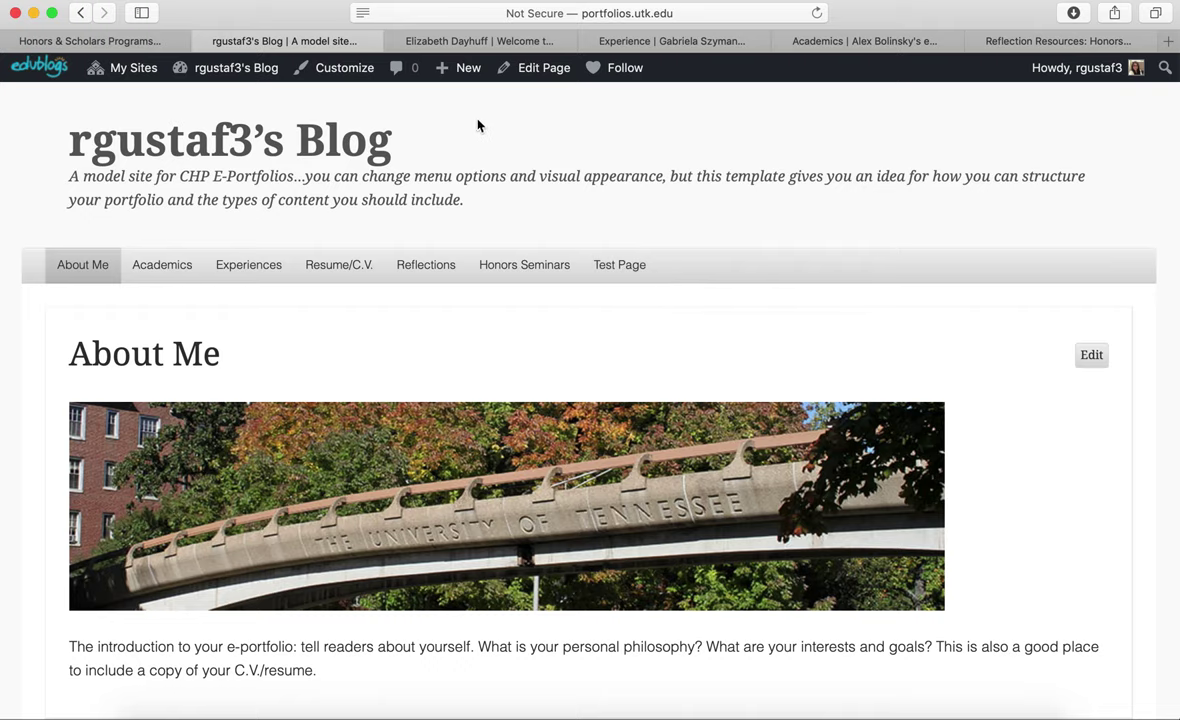
{"action": "left_click", "coordinate": [250, 78]}
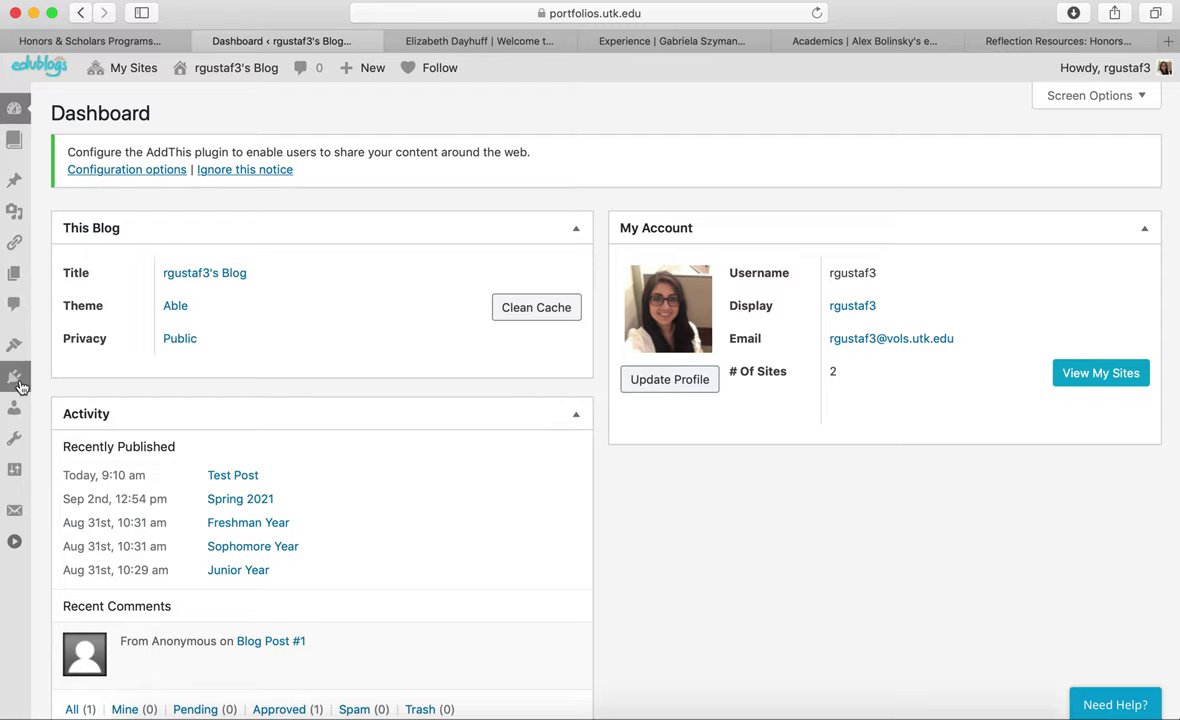
Reopen the menu editor and remove the Test Page and Test Post items from Menu 1.
{"action": "mouse_move", "coordinate": [14, 345]}
{"action": "left_click", "coordinate": [92, 458]}
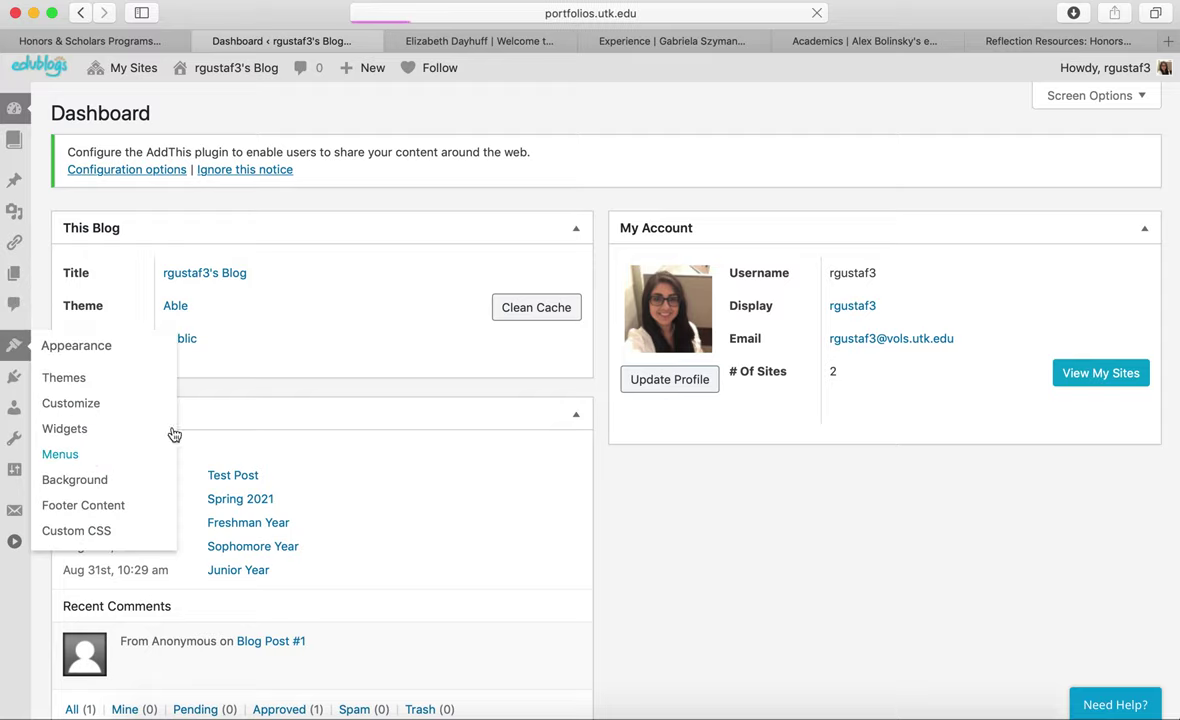
{"action": "scroll", "coordinate": [678, 454], "scroll_direction": "down", "scroll_amount": 15}
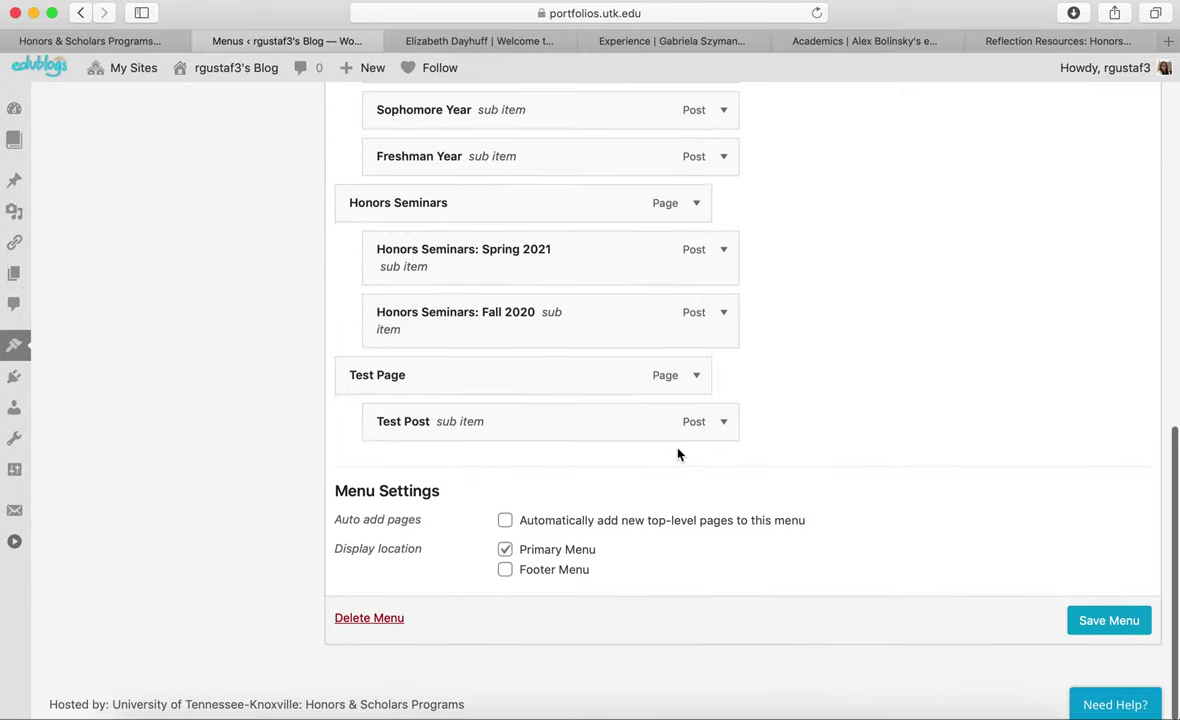
{"action": "left_click", "coordinate": [697, 376]}
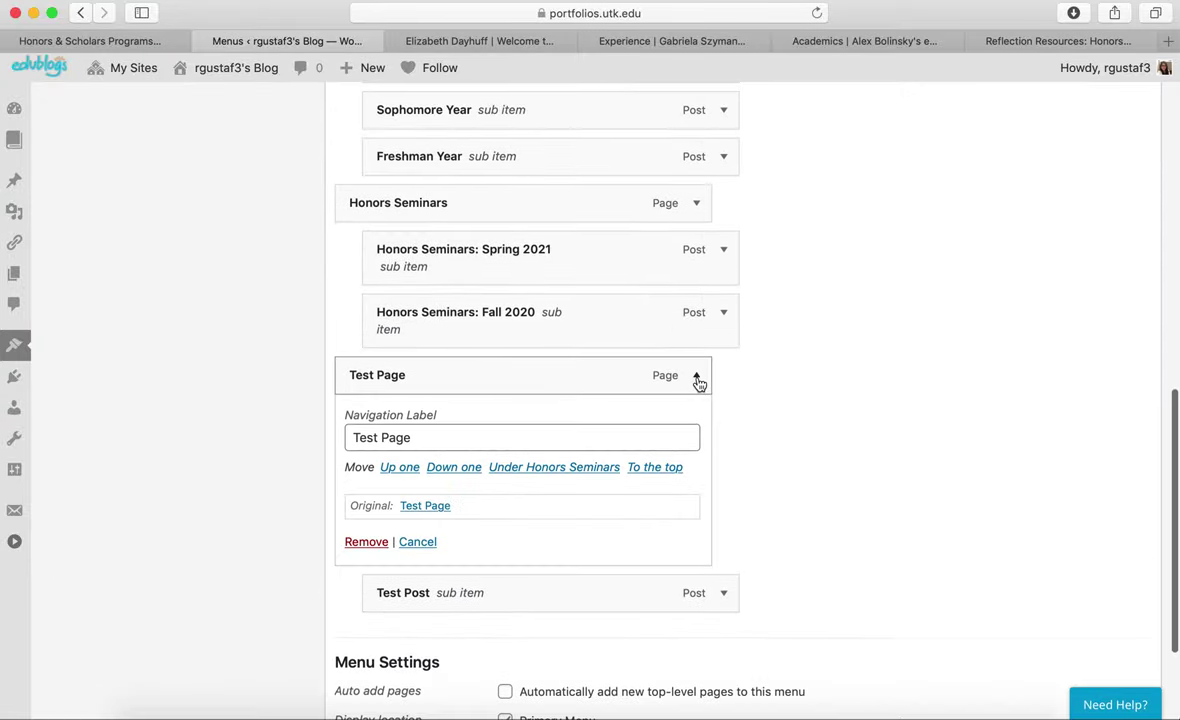
{"action": "left_click", "coordinate": [366, 542]}
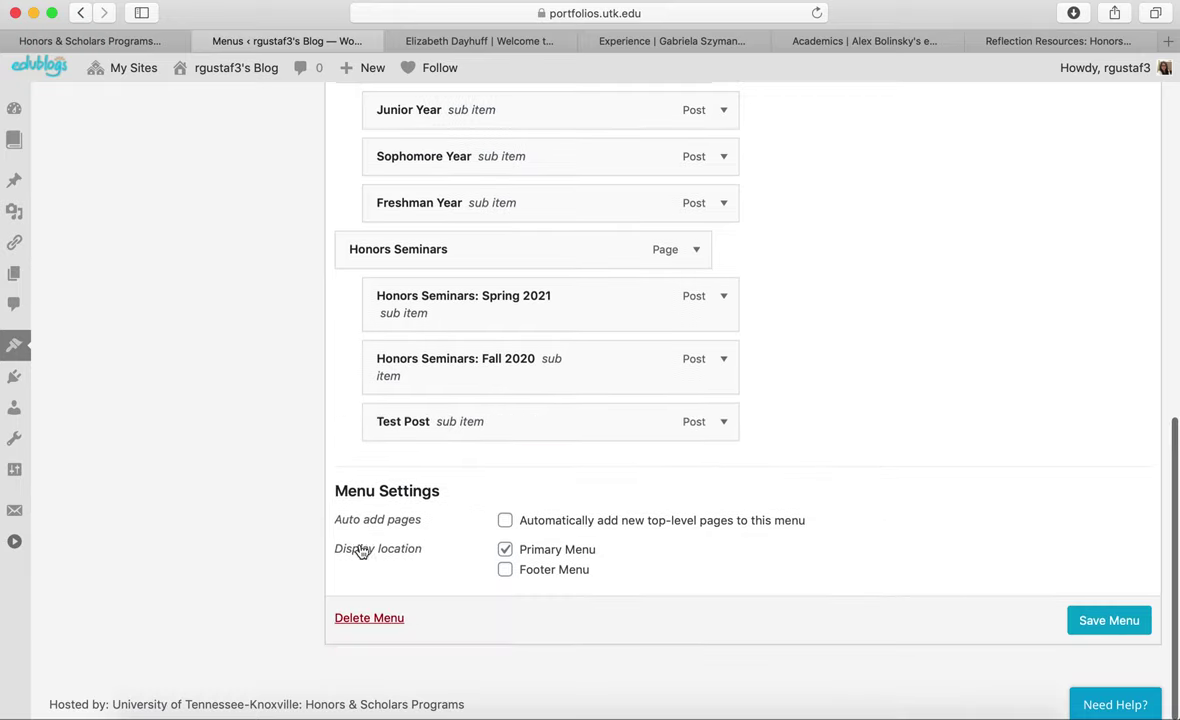
{"action": "left_click", "coordinate": [699, 424]}
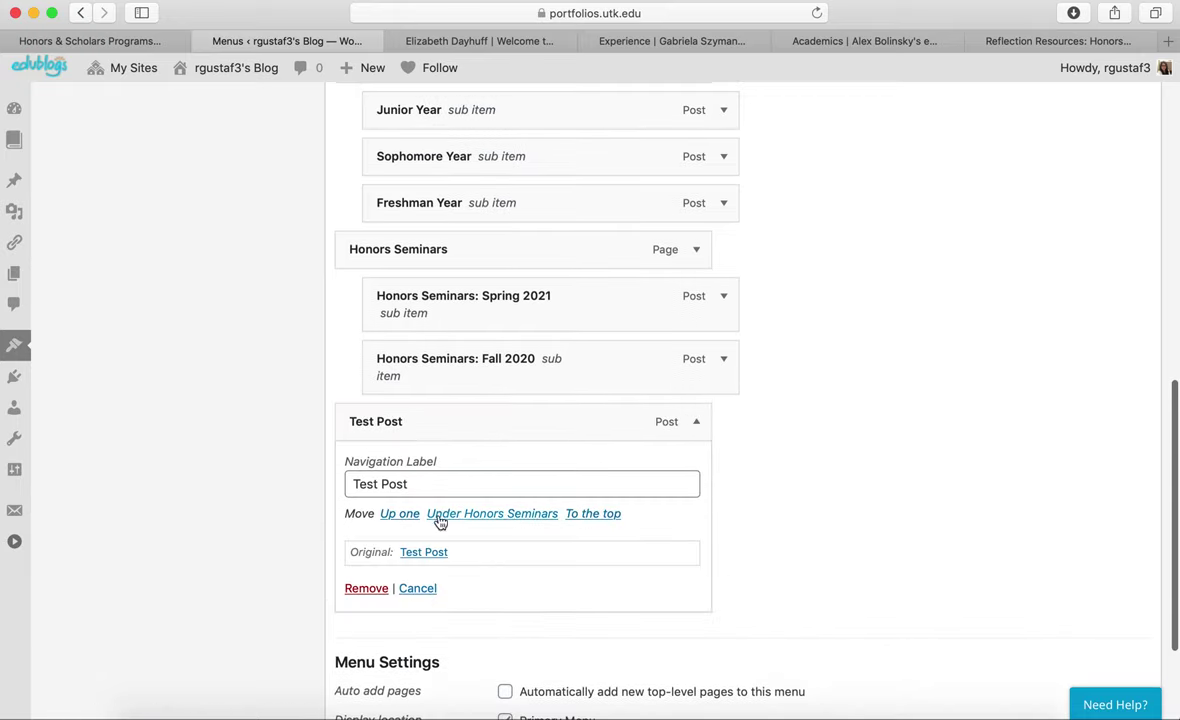
{"action": "left_click", "coordinate": [366, 587]}
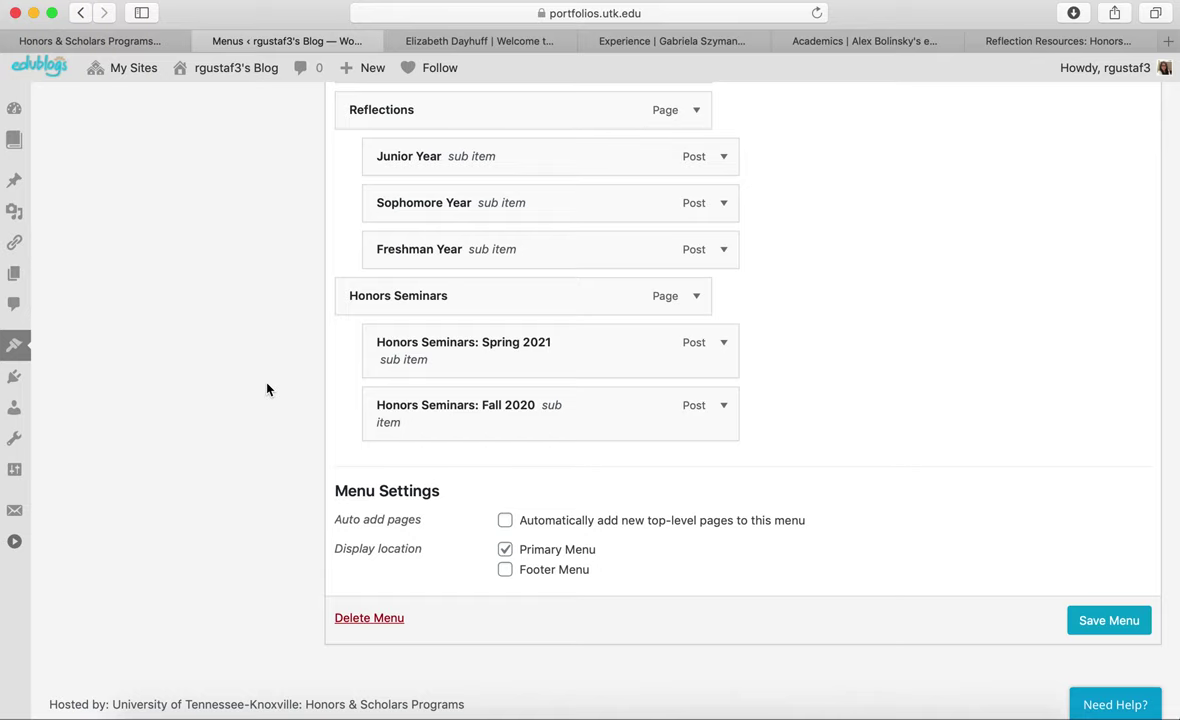
Stay on the menu editor page when trying to leave for the media section, and save Menu 1.
{"action": "scroll", "coordinate": [267, 389], "scroll_direction": "up", "scroll_amount": 10}
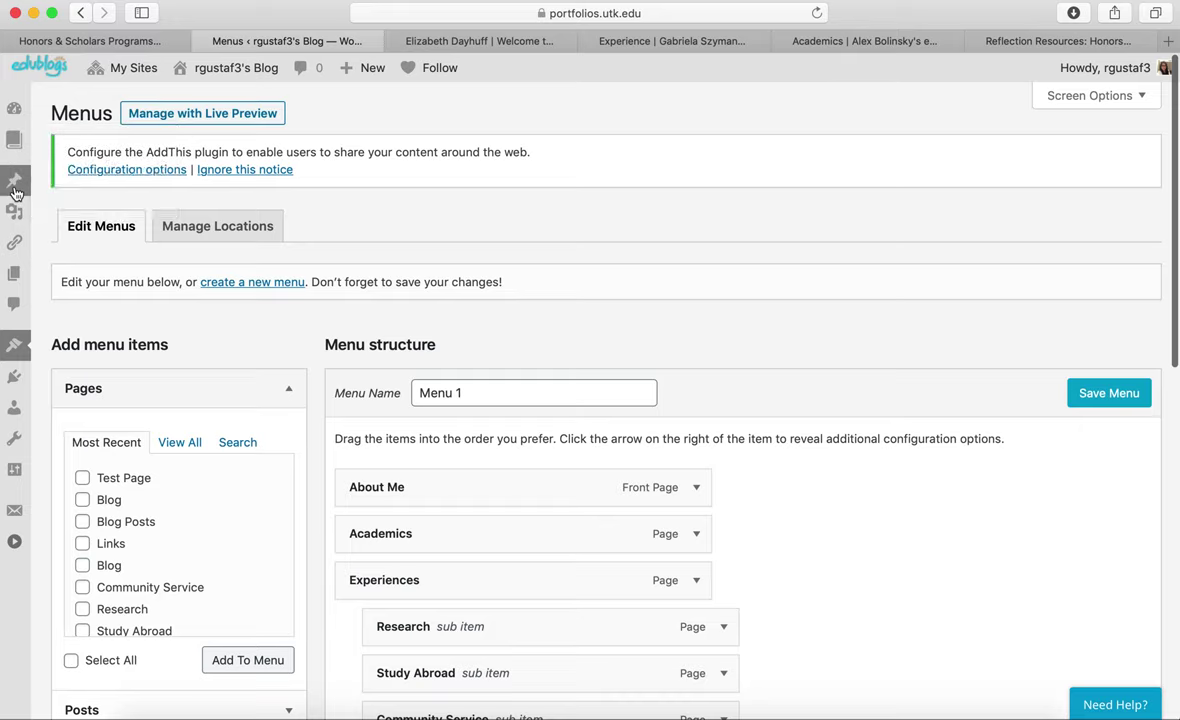
{"action": "mouse_move", "coordinate": [17, 148]}
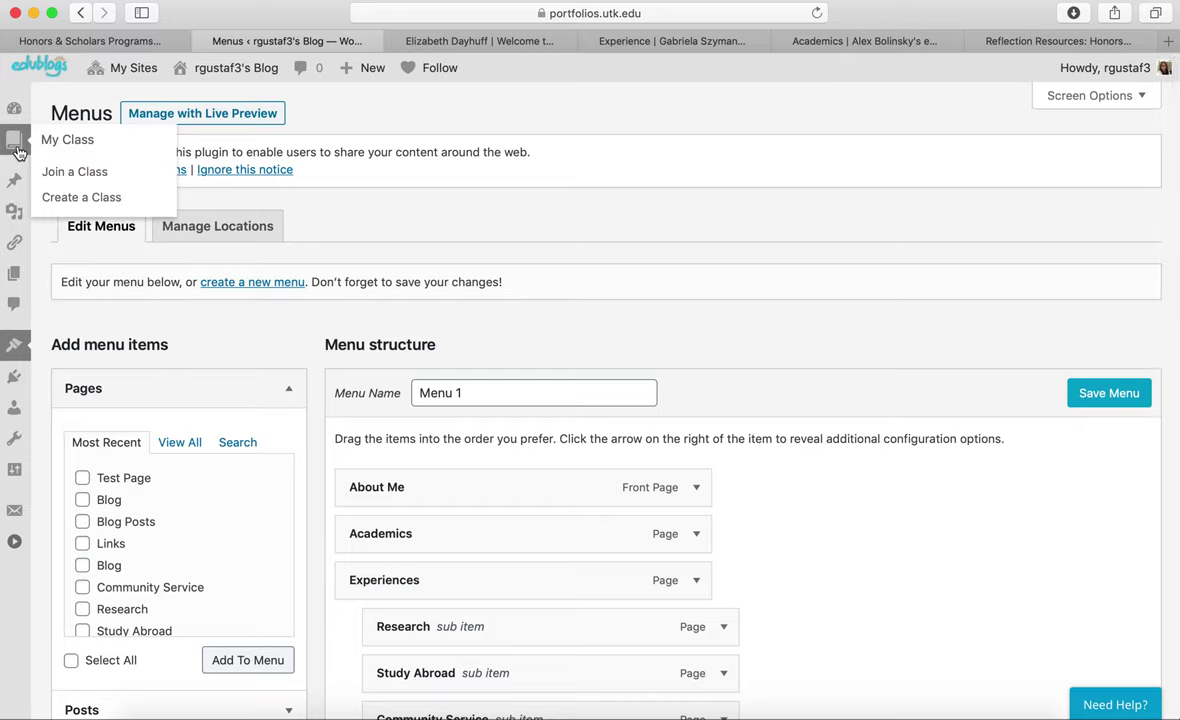
{"action": "mouse_move", "coordinate": [14, 186]}
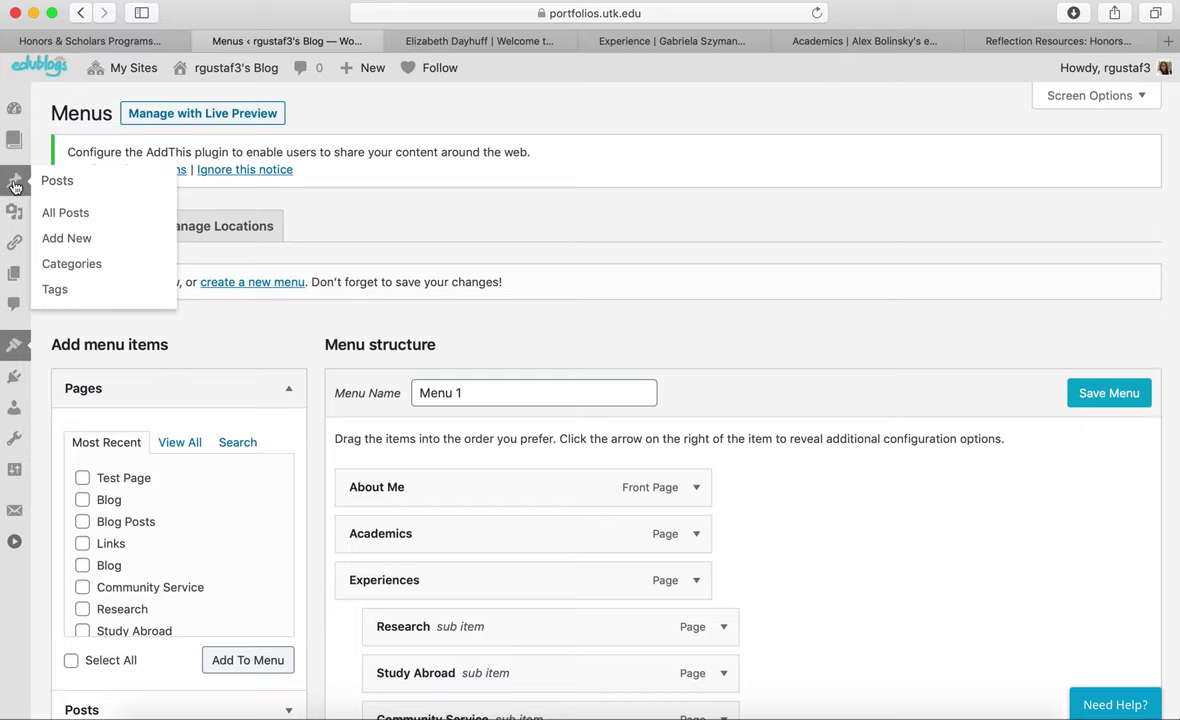
{"action": "left_click", "coordinate": [14, 216]}
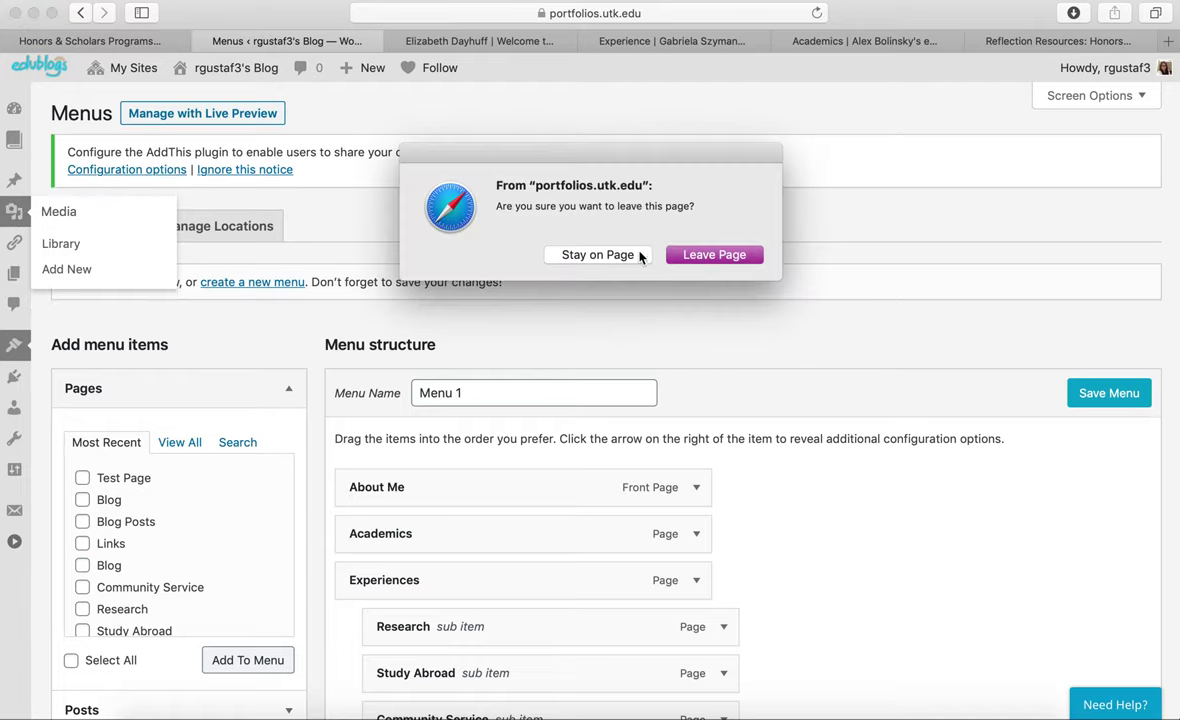
{"action": "left_click", "coordinate": [640, 257]}
{"action": "left_click", "coordinate": [1007, 393]}
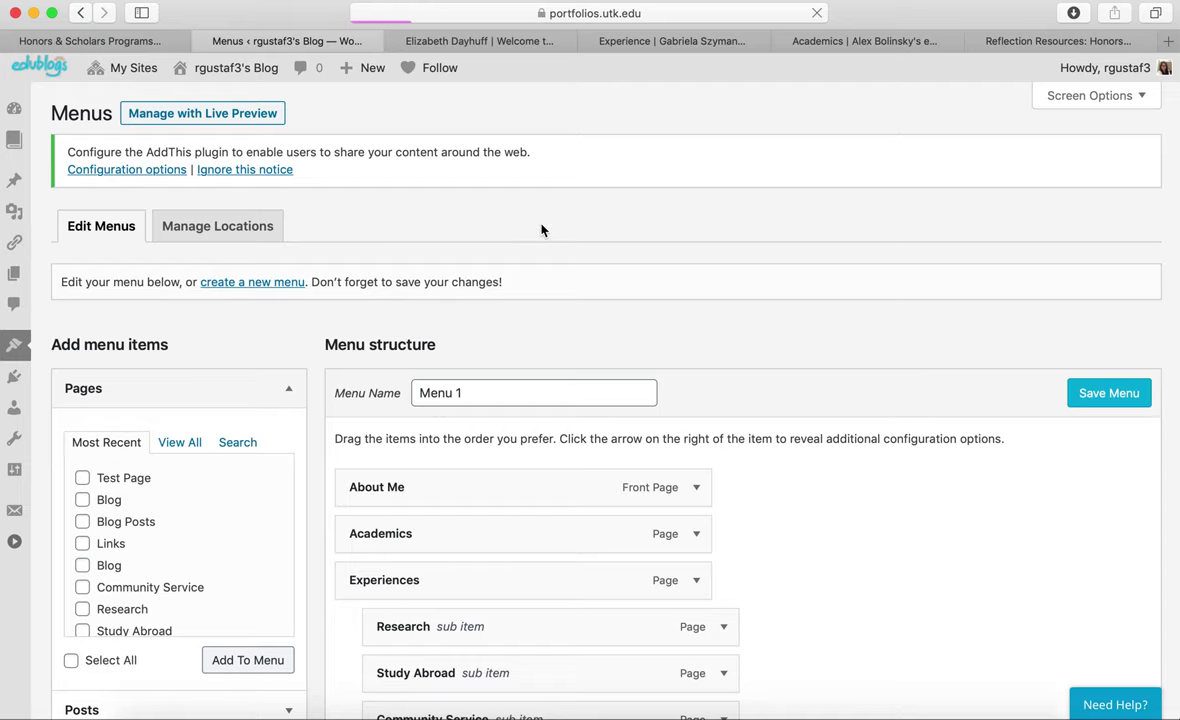
Open the Media Library, look at the upload area for new files and close it.
{"action": "left_click", "coordinate": [22, 212]}
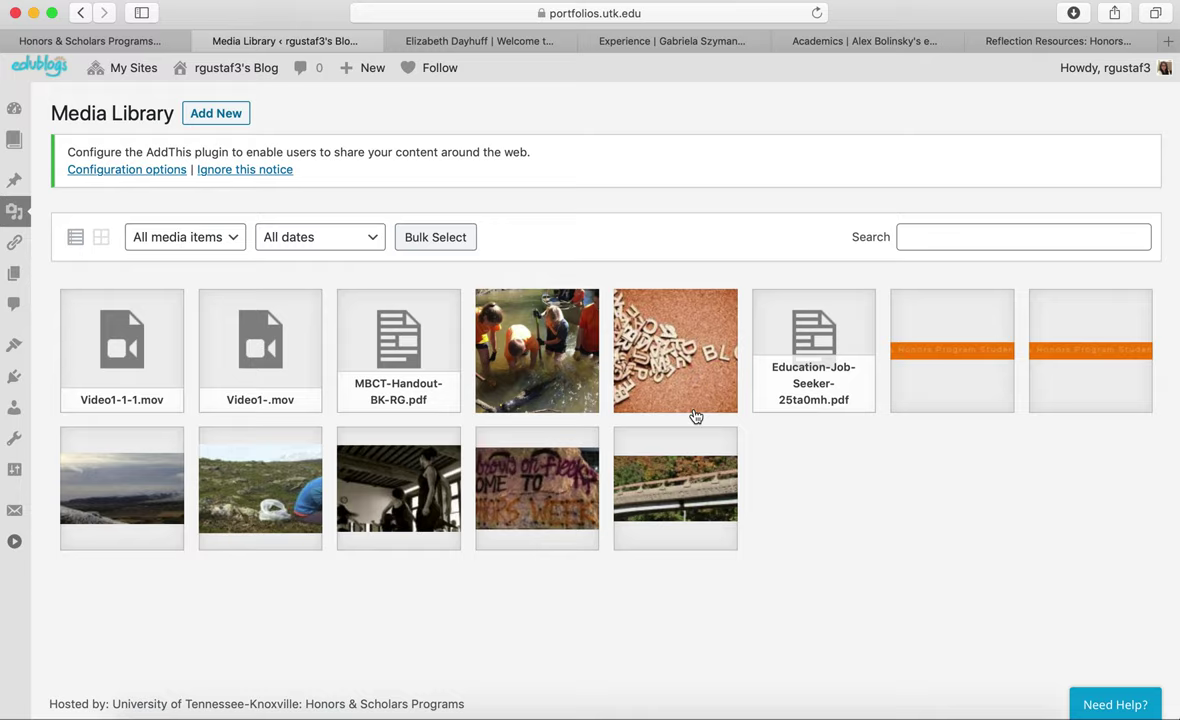
{"action": "left_click", "coordinate": [239, 116]}
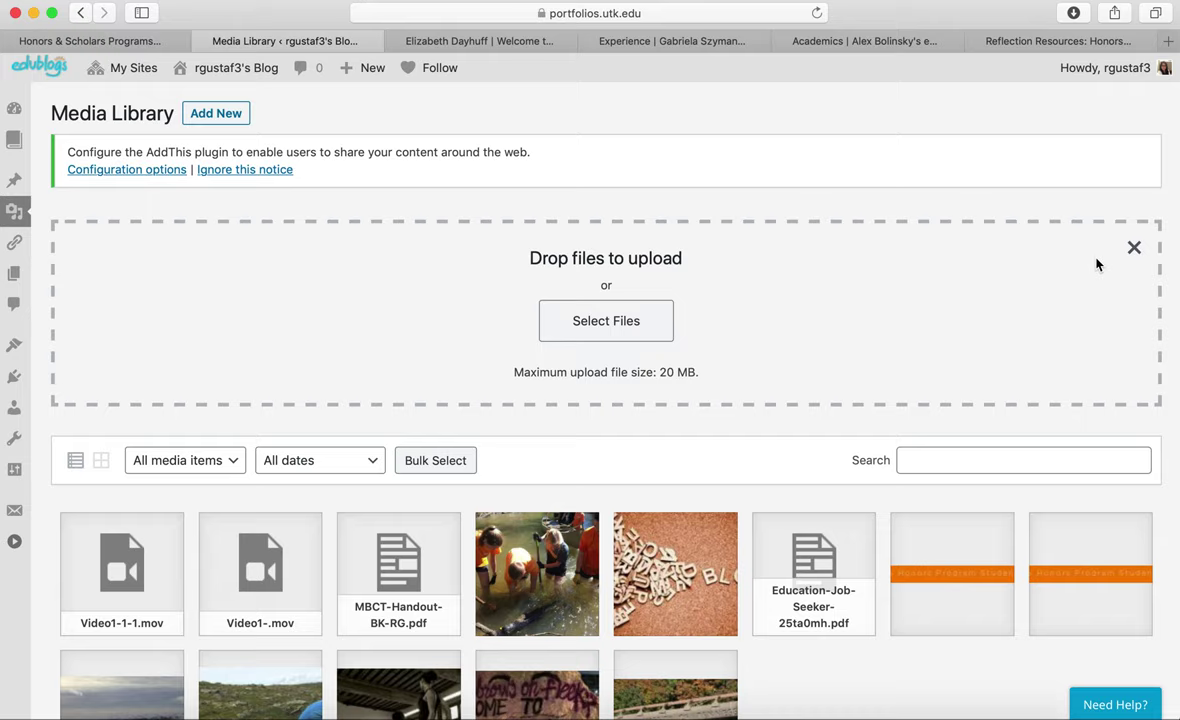
{"action": "left_click", "coordinate": [1134, 250]}
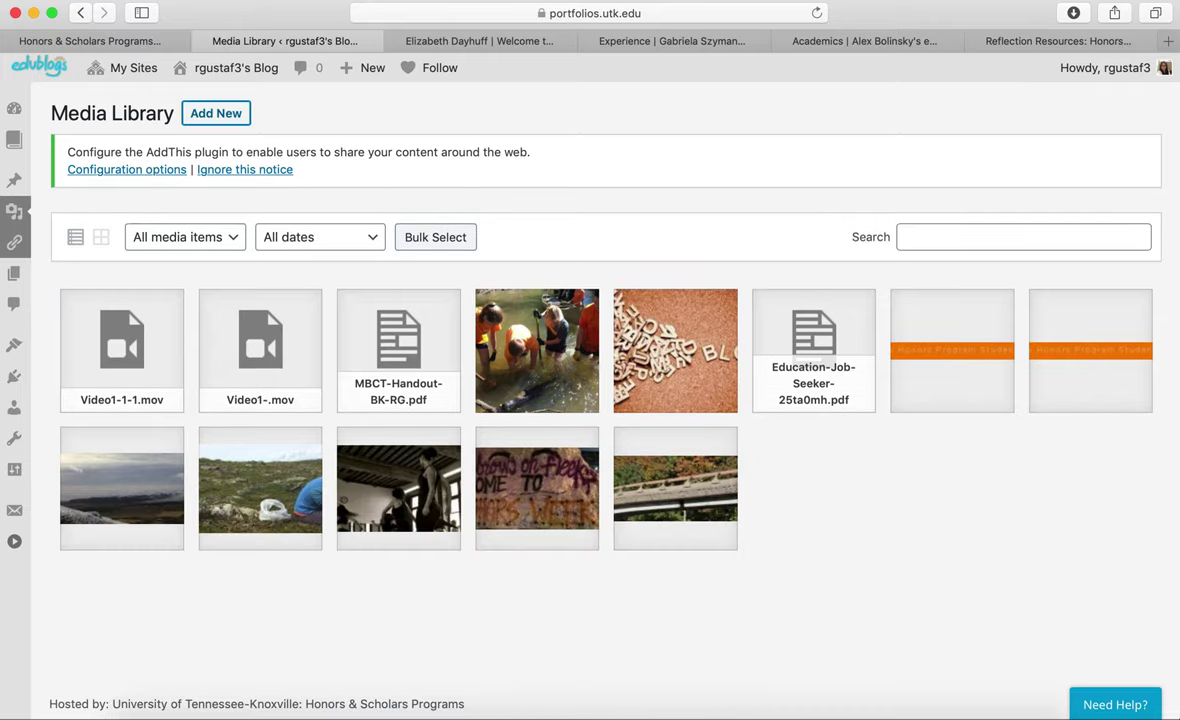
Open the blog's Links list and examine the fields for adding a new link.
{"action": "left_click", "coordinate": [14, 242]}
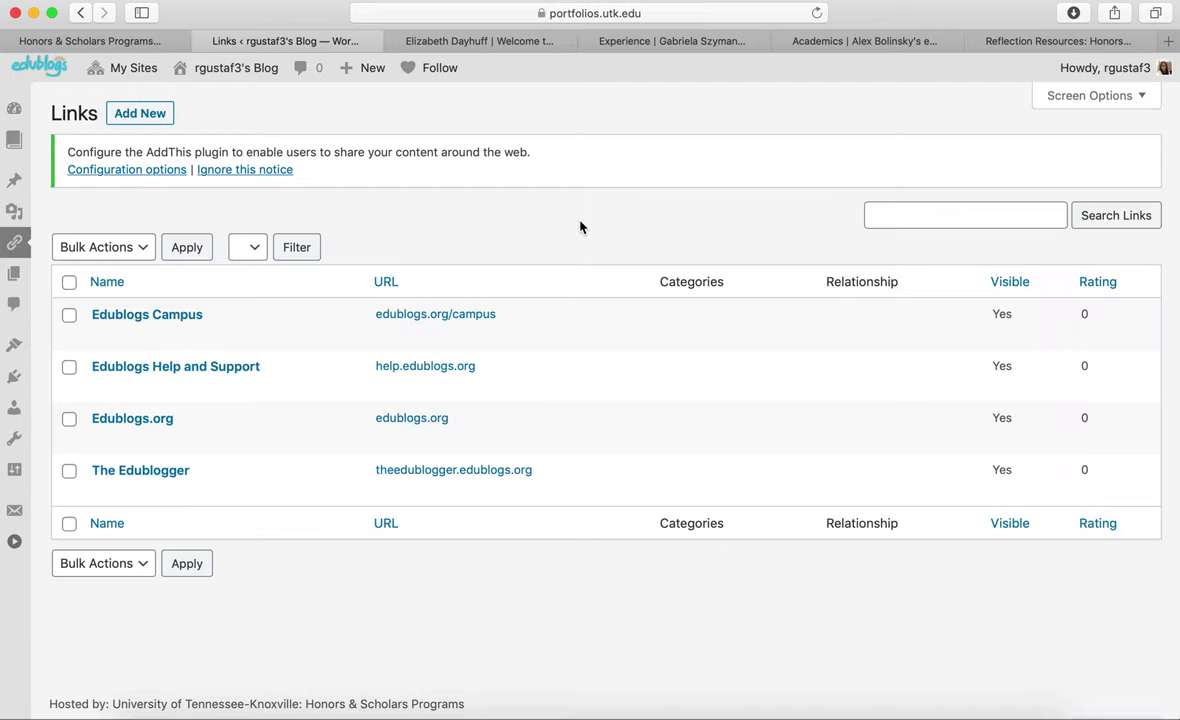
{"action": "left_click", "coordinate": [158, 117]}
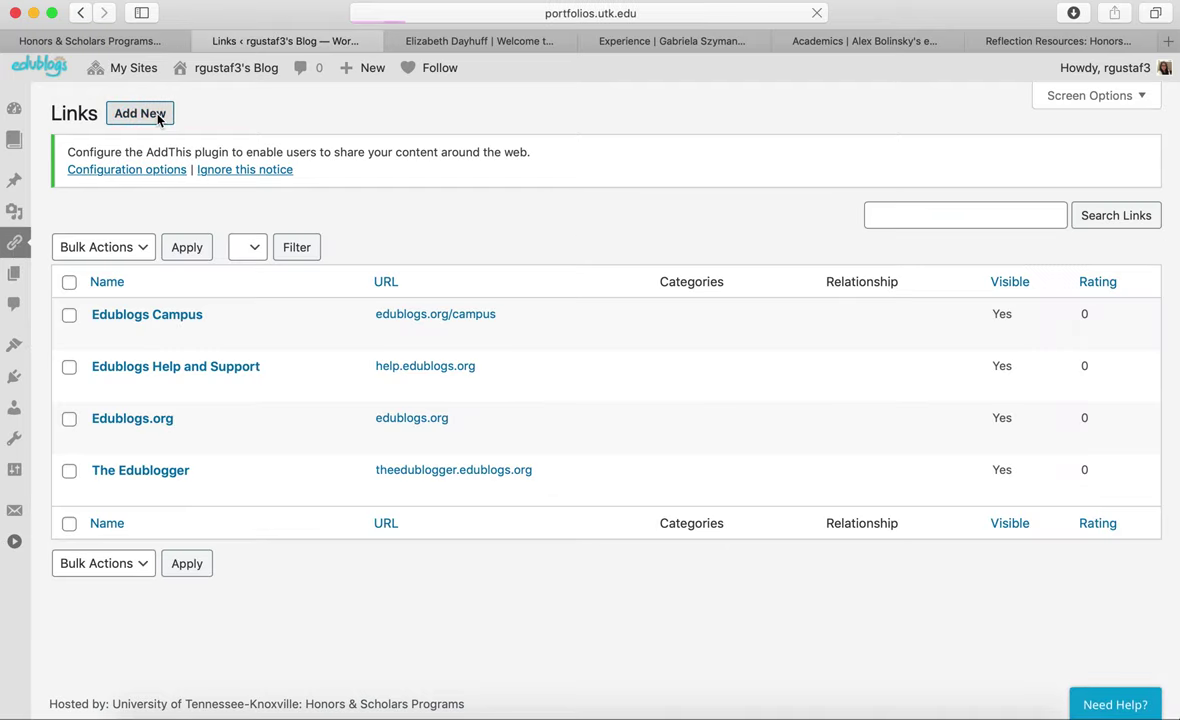
{"action": "scroll", "coordinate": [311, 308], "scroll_direction": "down", "scroll_amount": 3}
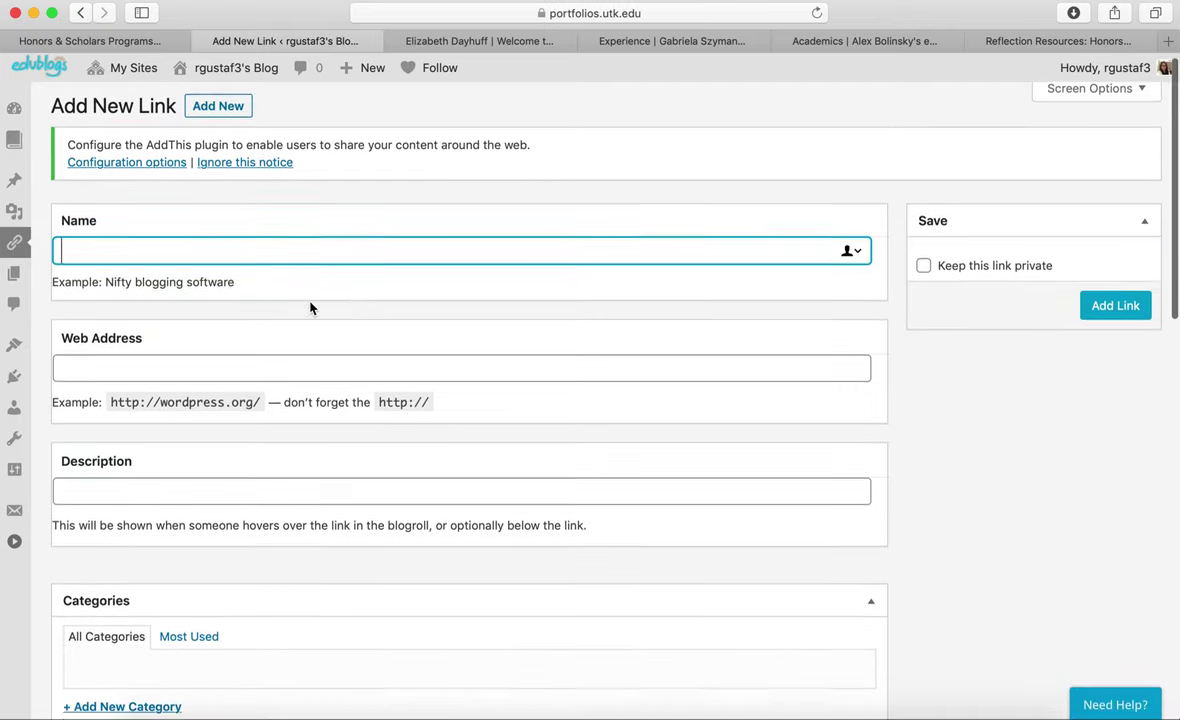
{"action": "scroll", "coordinate": [311, 308], "scroll_direction": "up", "scroll_amount": 3}
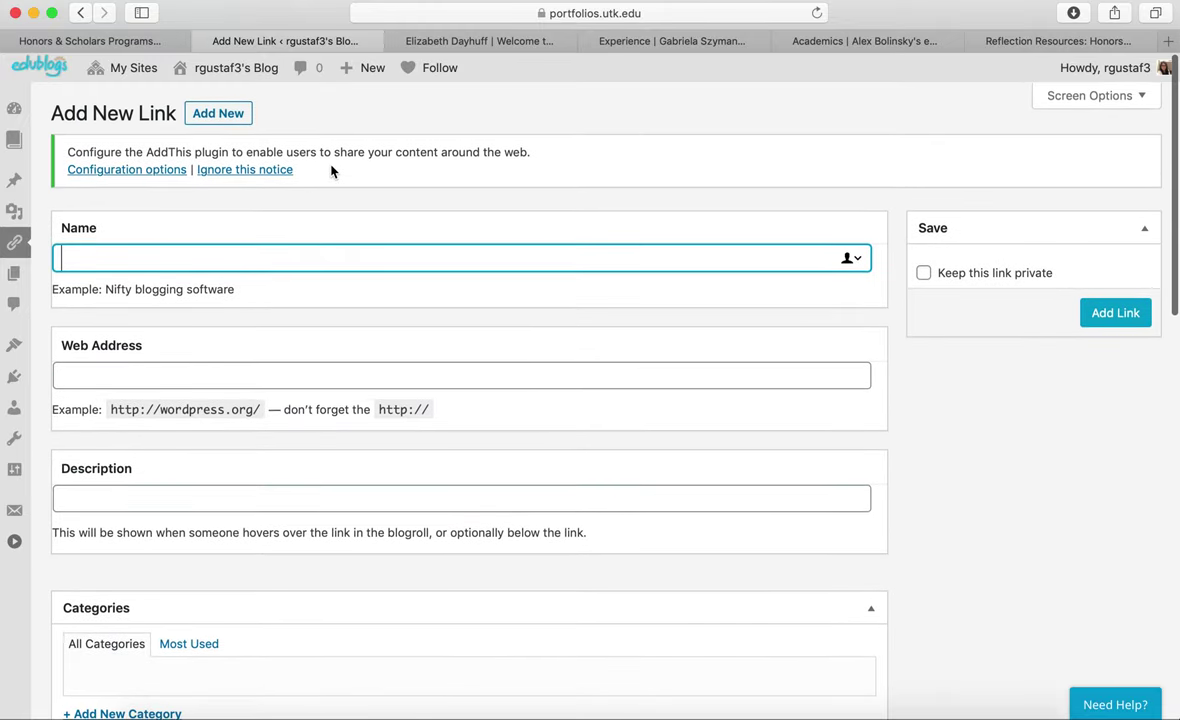
Examine the Links list on the Honors & Scholars Programs site, and return to the new link form to review it.
{"action": "left_click", "coordinate": [118, 41]}
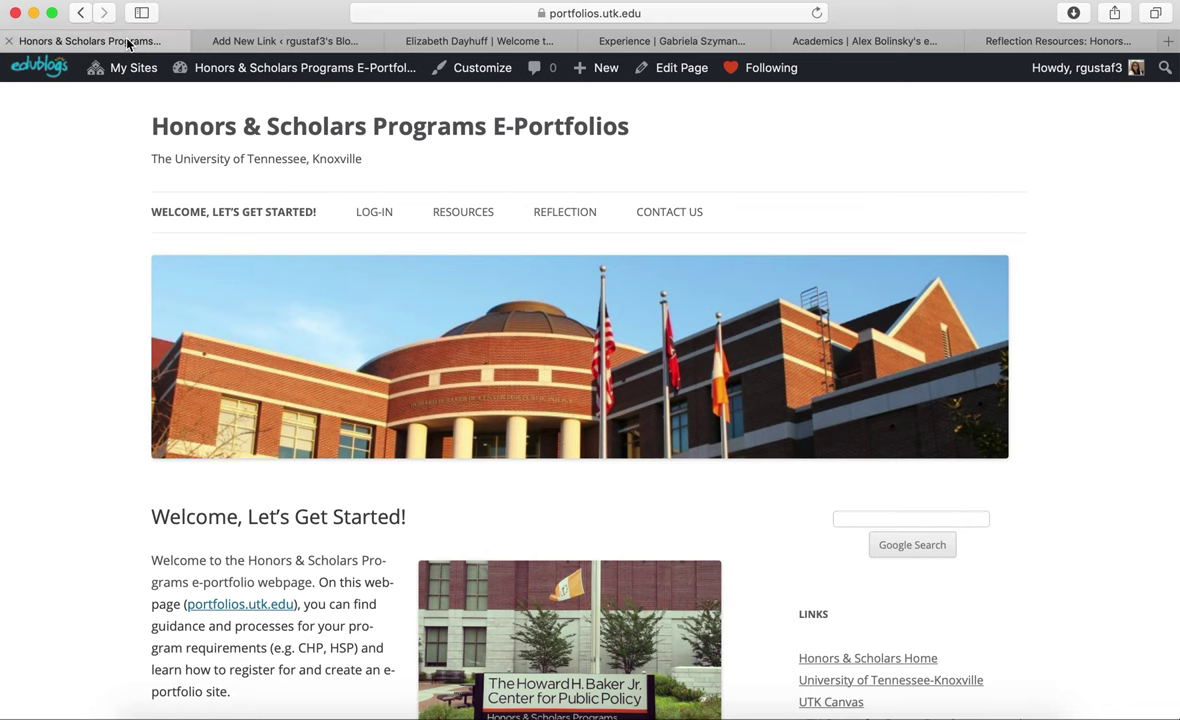
{"action": "scroll", "coordinate": [949, 417], "scroll_direction": "down", "scroll_amount": 5}
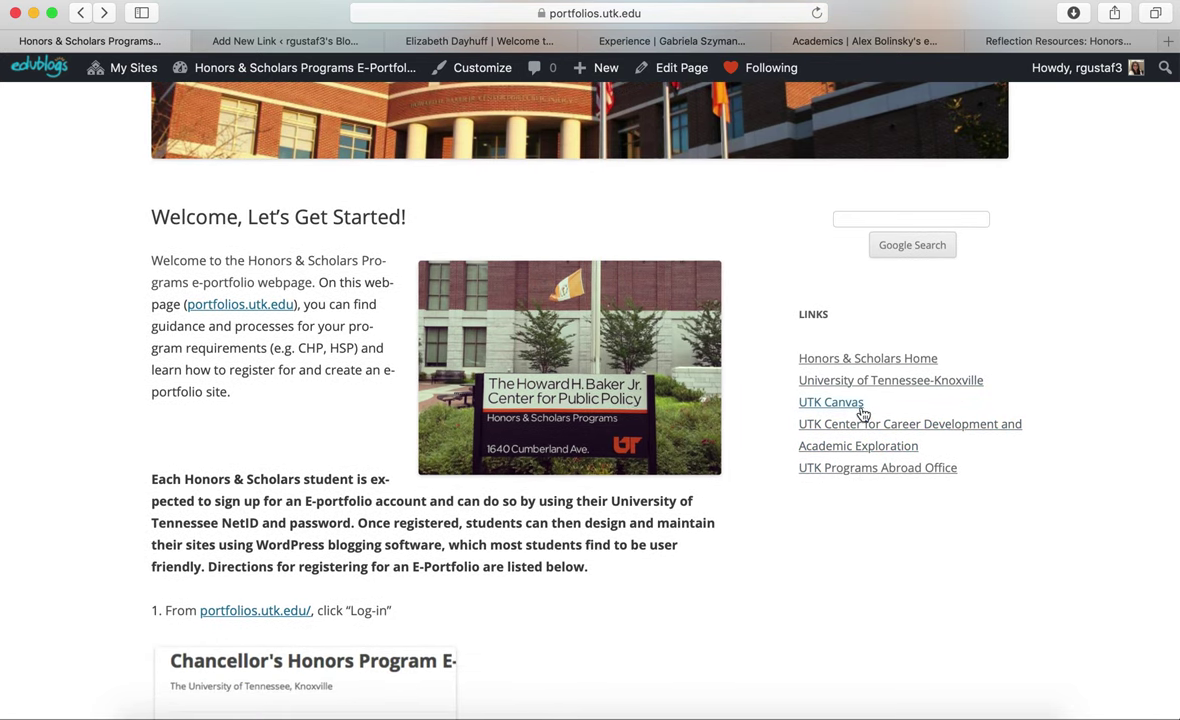
{"action": "left_click", "coordinate": [270, 43]}
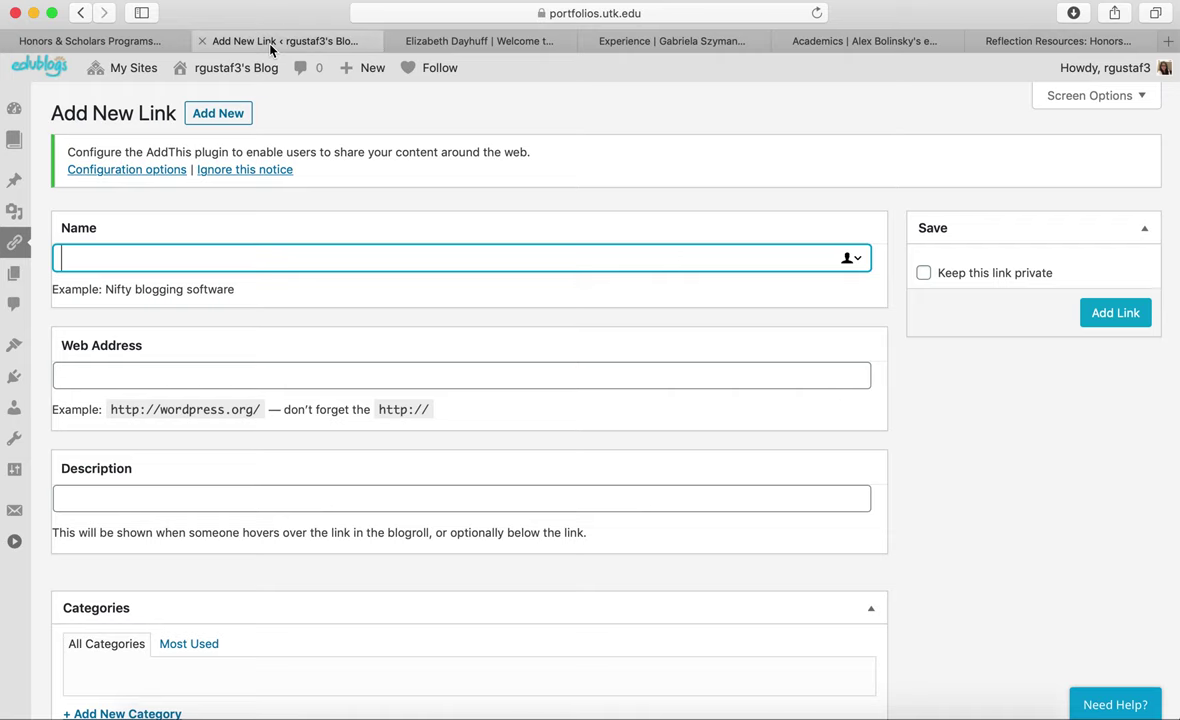
{"action": "scroll", "coordinate": [245, 503], "scroll_direction": "down", "scroll_amount": 5}
{"action": "scroll", "coordinate": [245, 503], "scroll_direction": "up", "scroll_amount": 5}
View the blog's comments and open the list of available themes.
{"action": "mouse_move", "coordinate": [24, 275]}
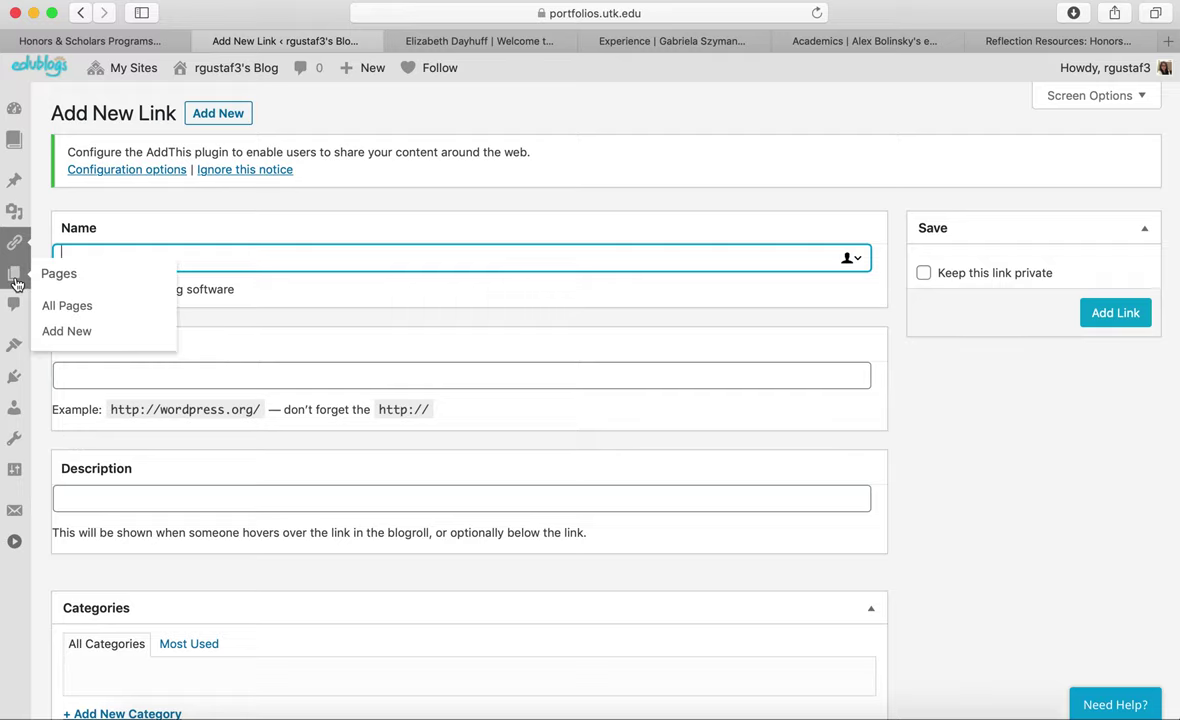
{"action": "left_click", "coordinate": [16, 310]}
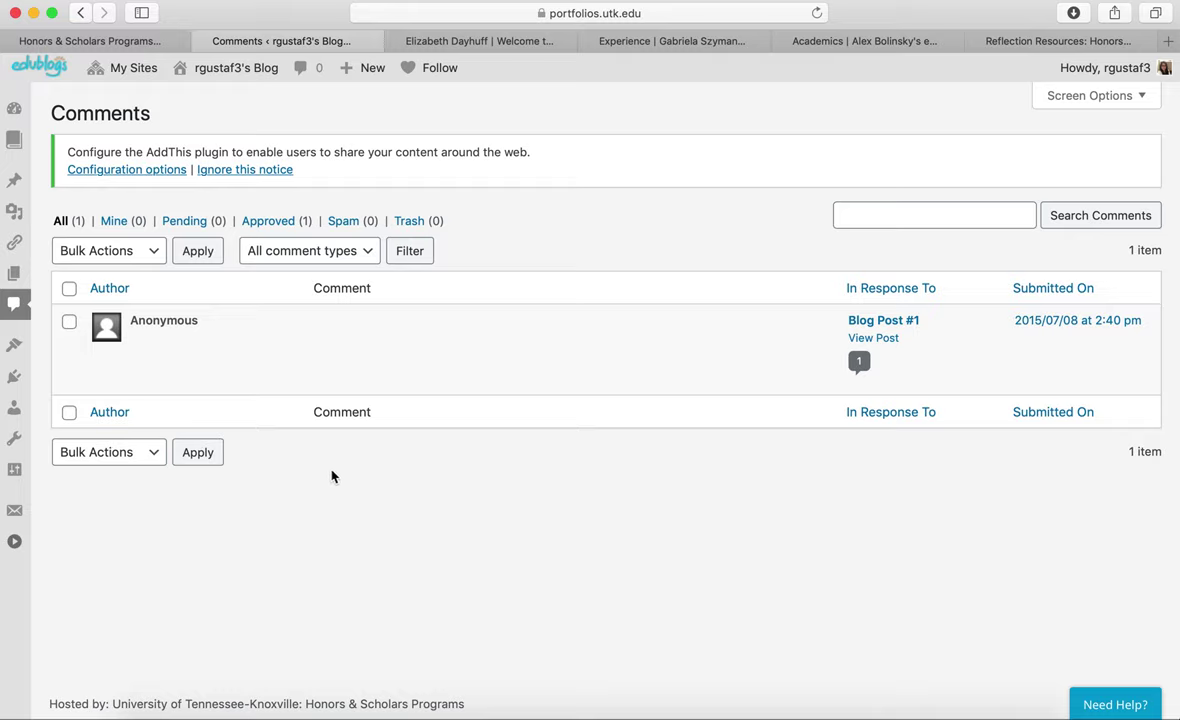
{"action": "mouse_move", "coordinate": [15, 355]}
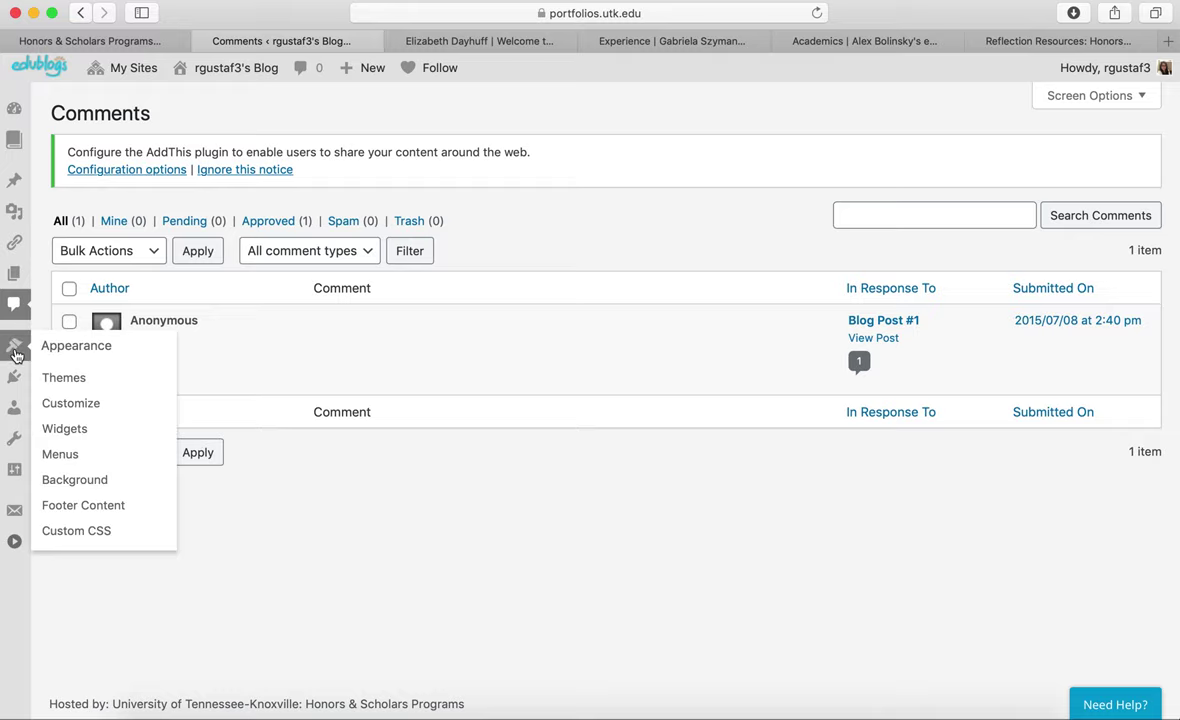
{"action": "left_click", "coordinate": [68, 353]}
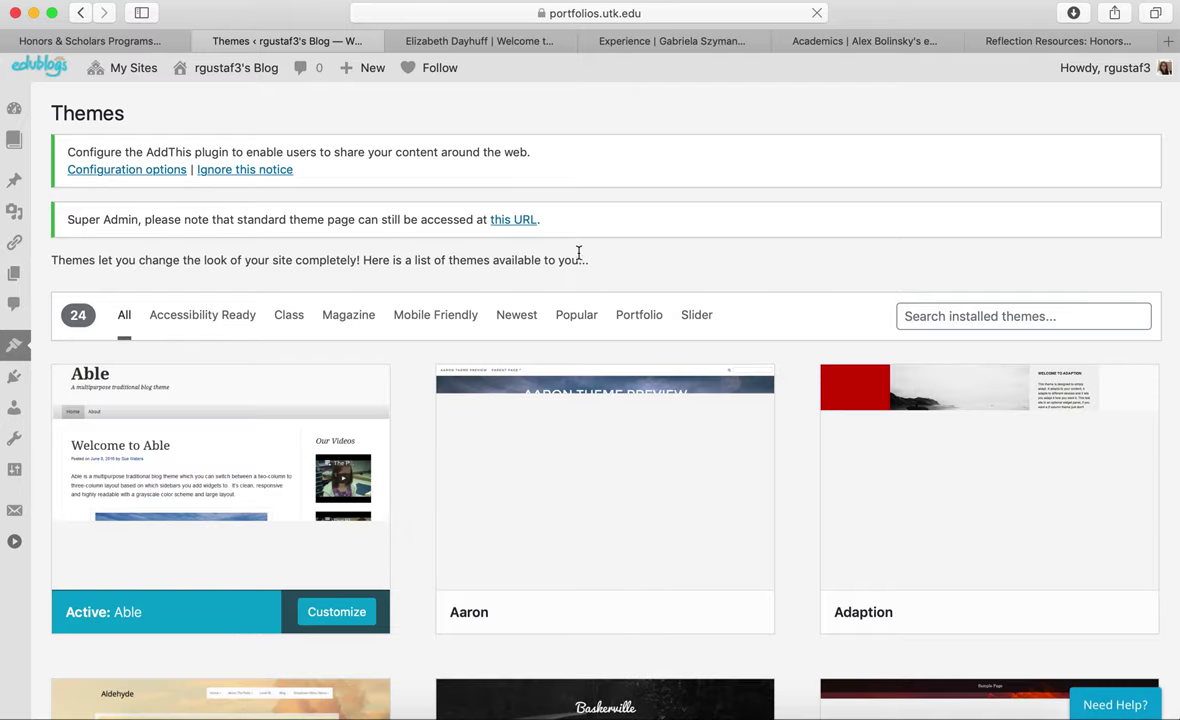
Browse the installed themes and compare their preview designs.
{"action": "scroll", "coordinate": [633, 293], "scroll_direction": "down", "scroll_amount": 5}
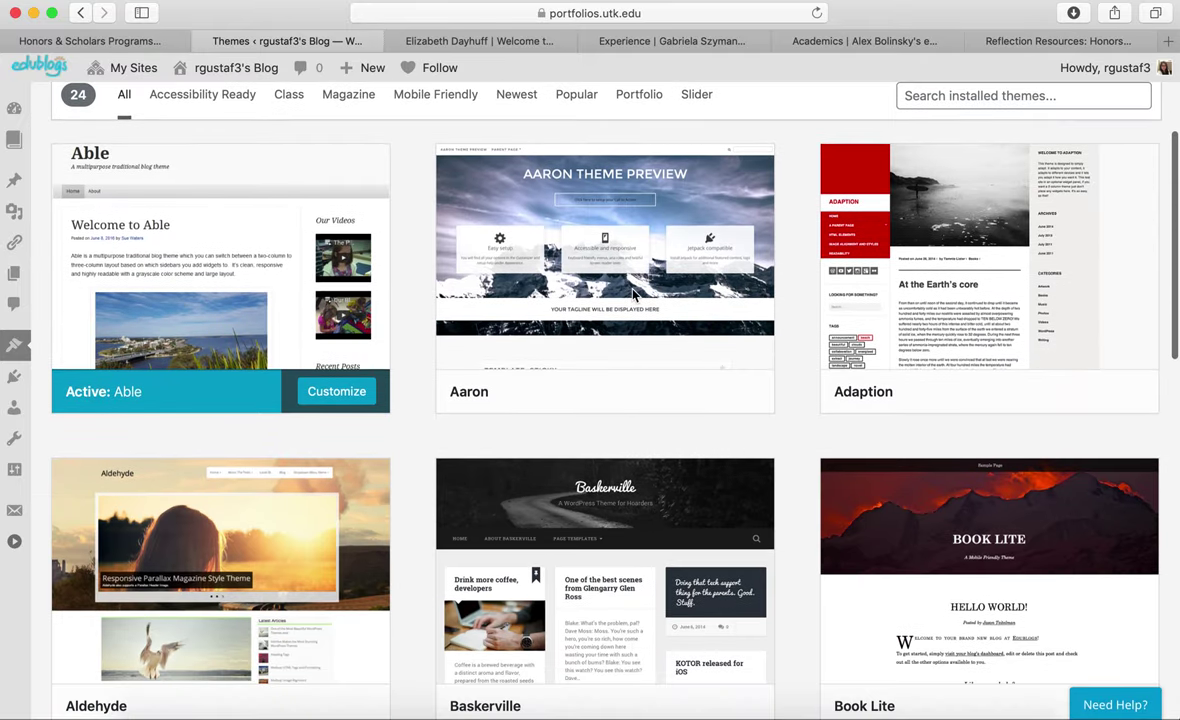
{"action": "scroll", "coordinate": [633, 293], "scroll_direction": "down", "scroll_amount": 6}
{"action": "scroll", "coordinate": [633, 293], "scroll_direction": "up", "scroll_amount": 1}
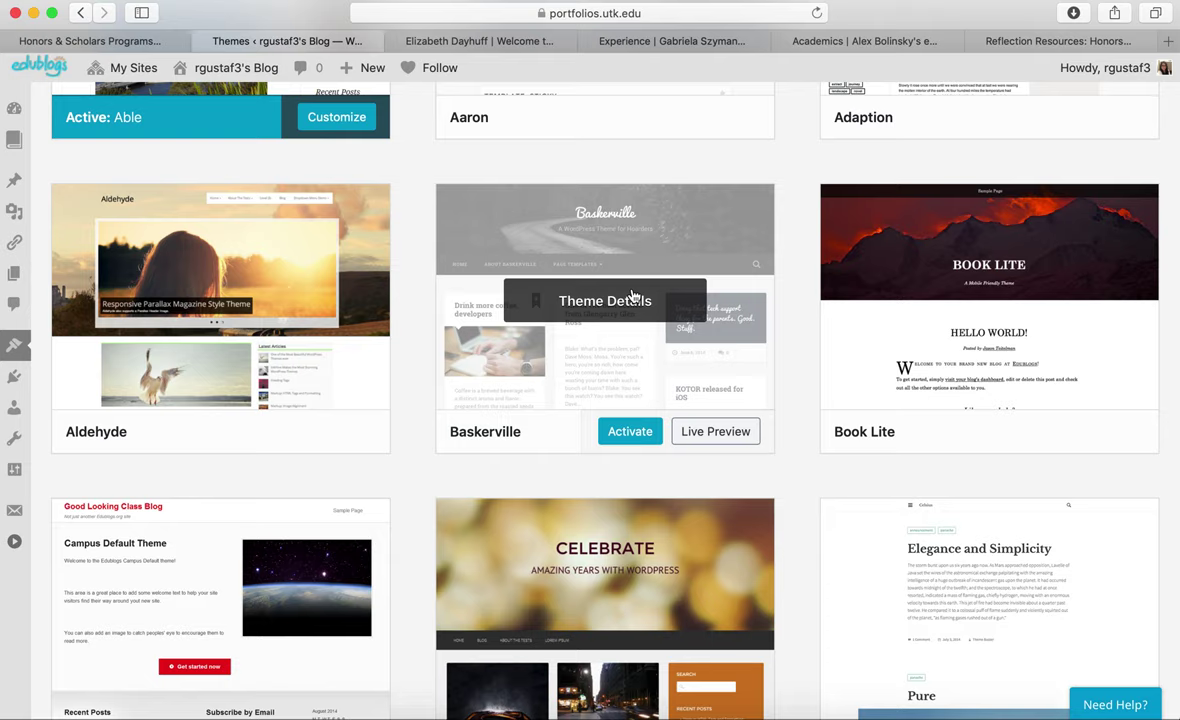
{"action": "scroll", "coordinate": [633, 293], "scroll_direction": "down", "scroll_amount": 6}
{"action": "scroll", "coordinate": [633, 293], "scroll_direction": "up", "scroll_amount": 1}
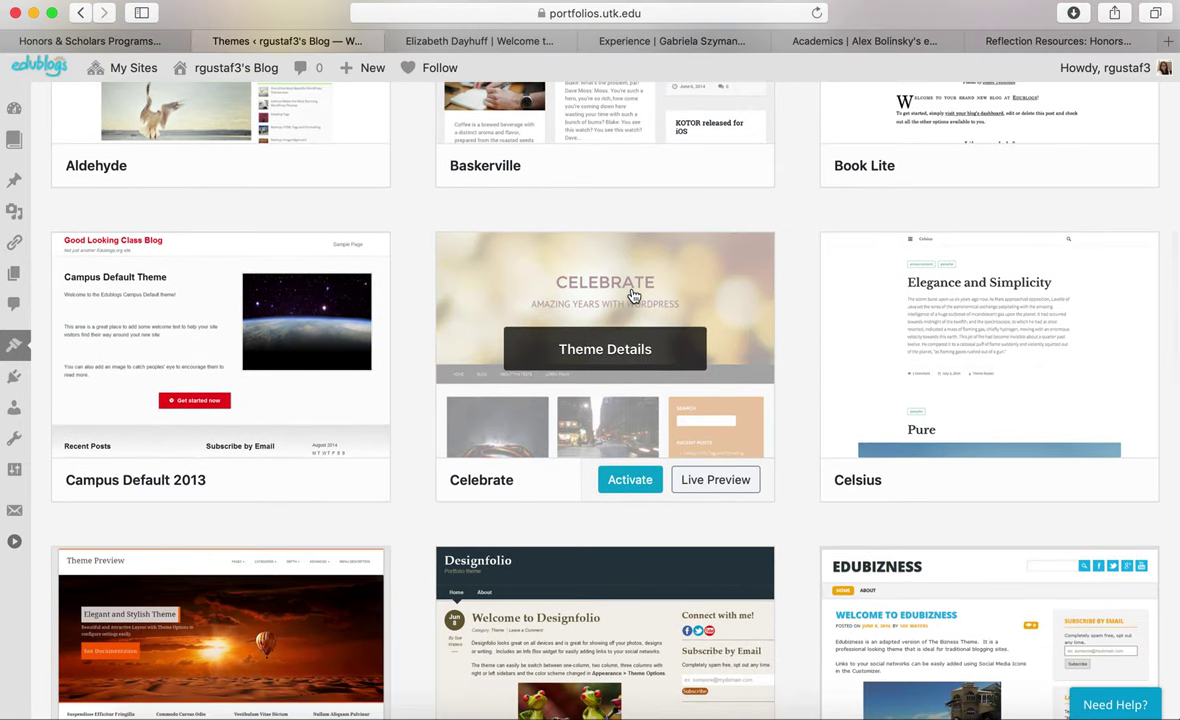
{"action": "scroll", "coordinate": [633, 293], "scroll_direction": "down", "scroll_amount": 10}
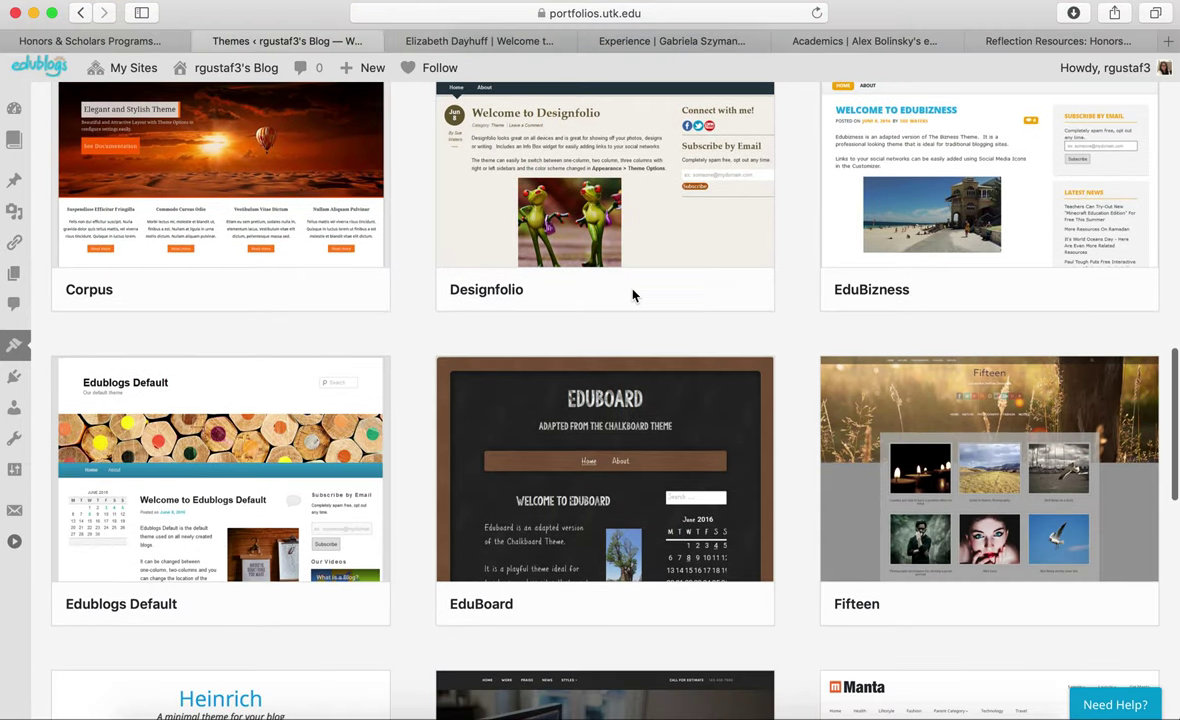
{"action": "scroll", "coordinate": [633, 295], "scroll_direction": "down", "scroll_amount": 4}
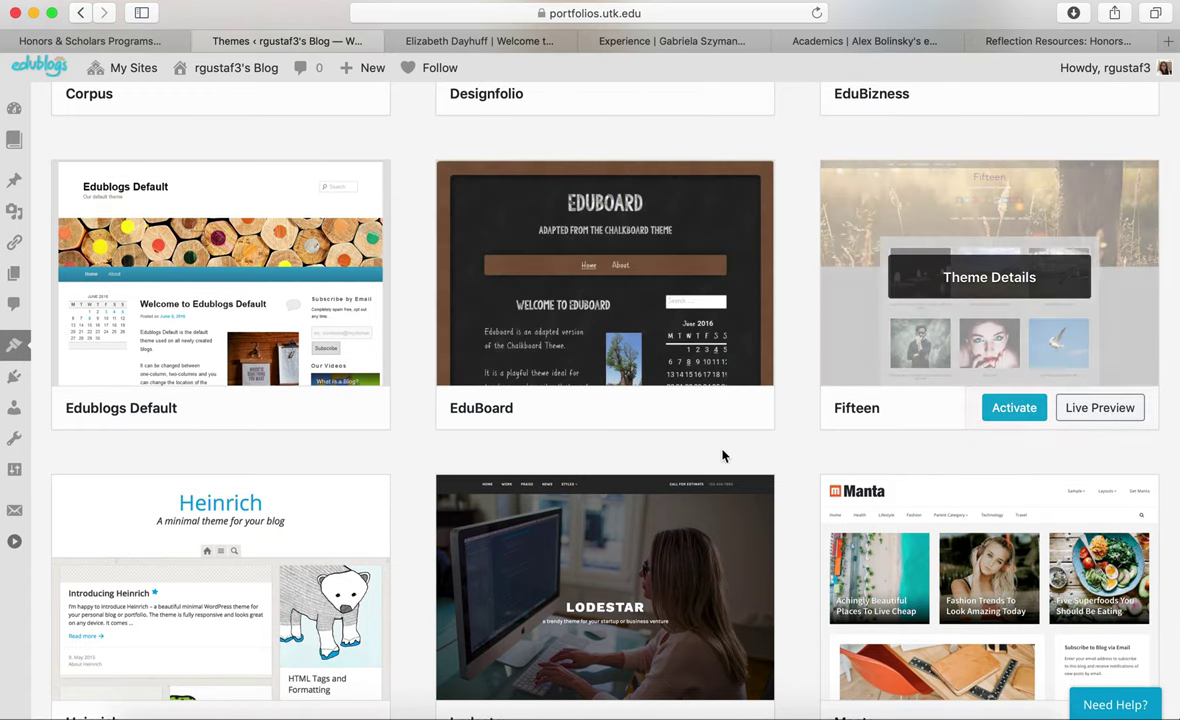
Open a live preview of the Designfolio theme on the blog and examine its page layout.
{"action": "scroll", "coordinate": [723, 456], "scroll_direction": "up", "scroll_amount": 10}
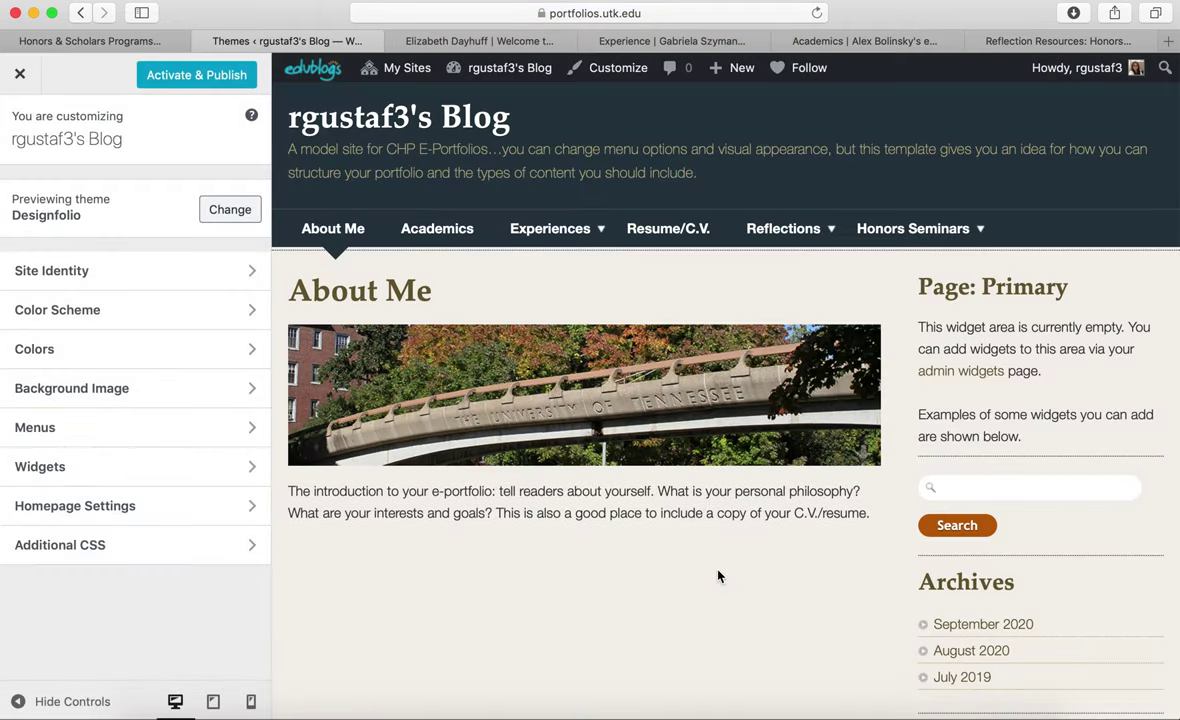
{"action": "scroll", "coordinate": [717, 576], "scroll_direction": "down", "scroll_amount": 5}
{"action": "scroll", "coordinate": [717, 576], "scroll_direction": "up", "scroll_amount": 5}
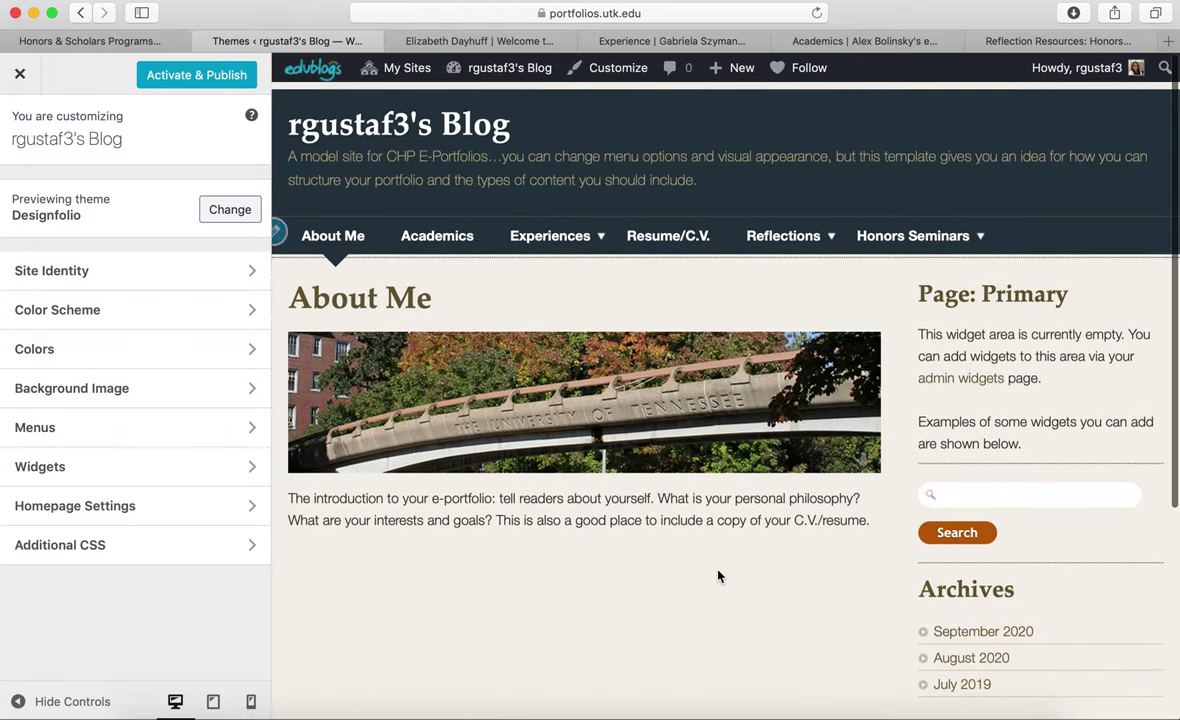
Switch the live preview to the Aaron theme, examine its front page, and close the preview without activating it.
{"action": "left_click", "coordinate": [236, 214]}
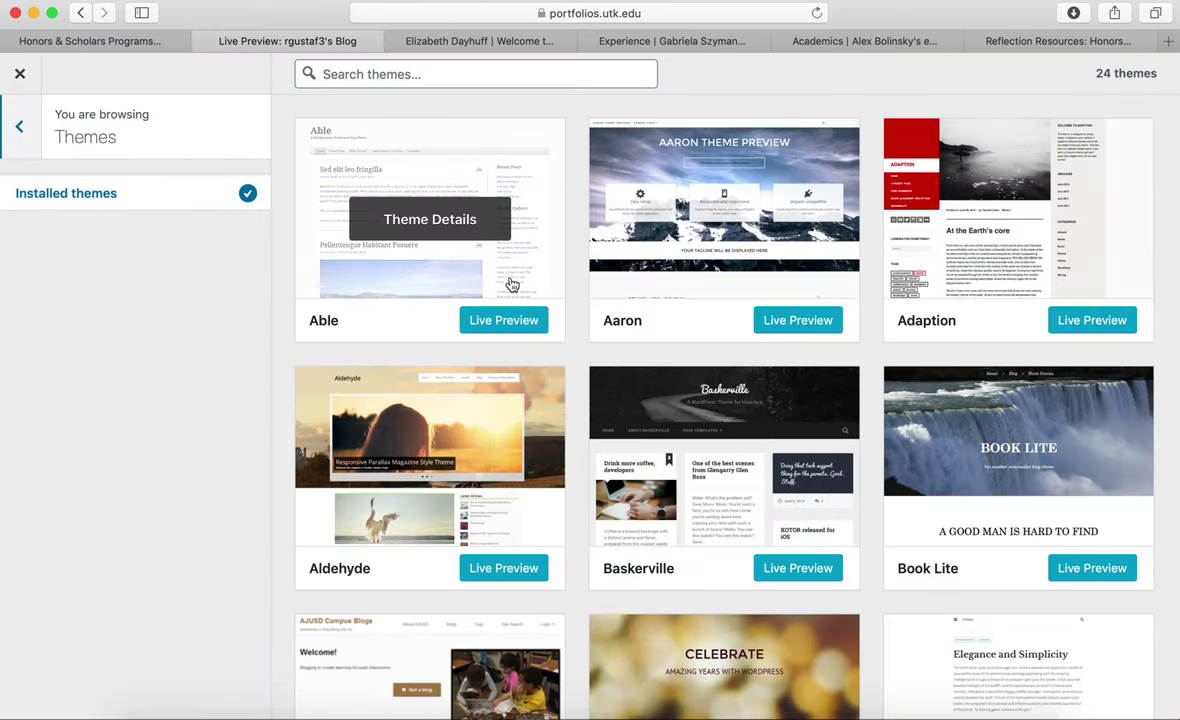
{"action": "left_click", "coordinate": [783, 326]}
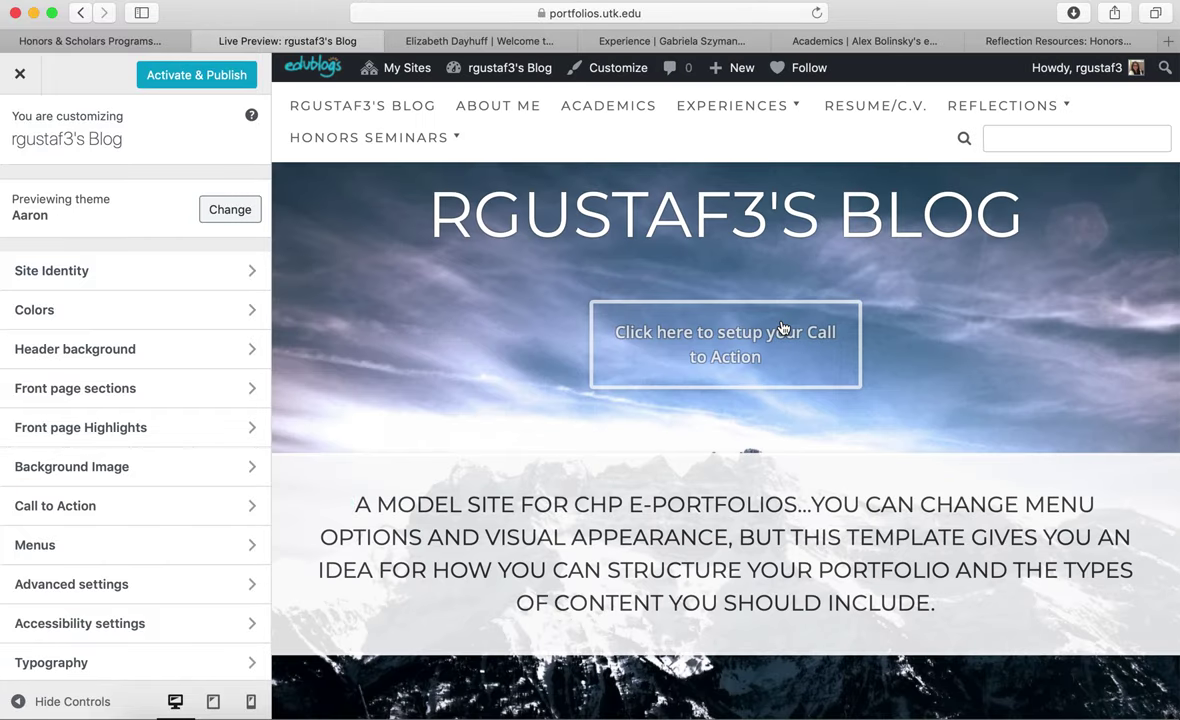
{"action": "scroll", "coordinate": [783, 315], "scroll_direction": "down", "scroll_amount": 6}
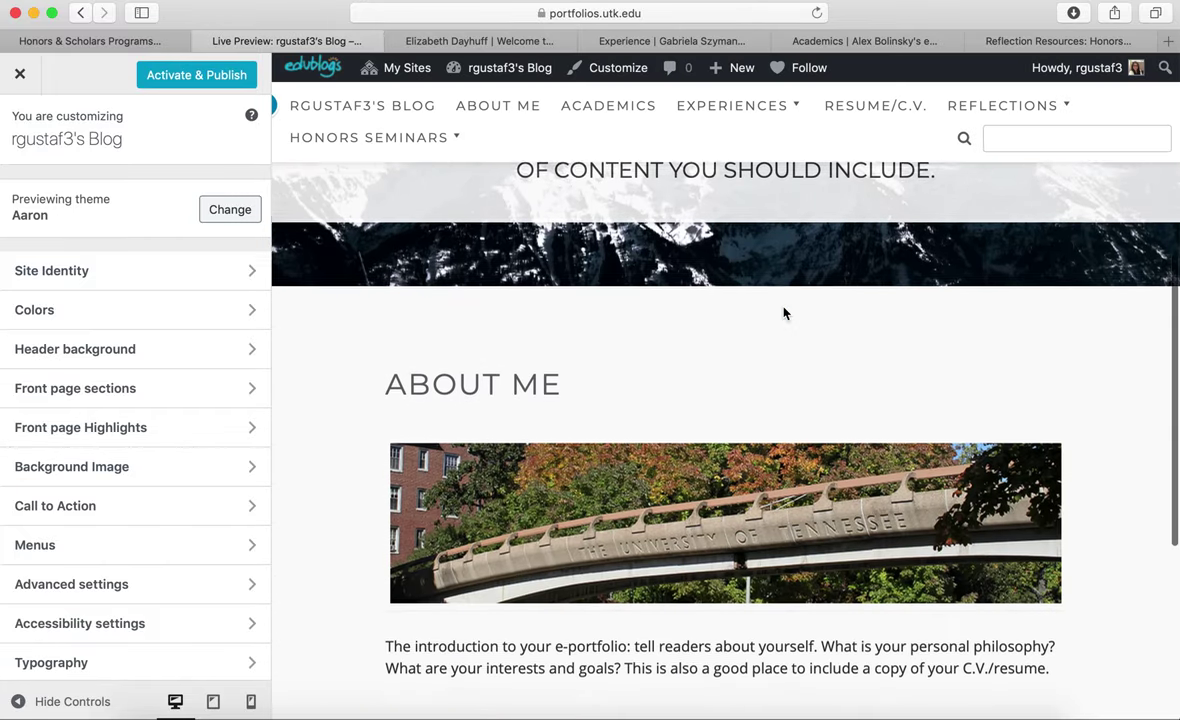
{"action": "scroll", "coordinate": [783, 311], "scroll_direction": "up", "scroll_amount": 6}
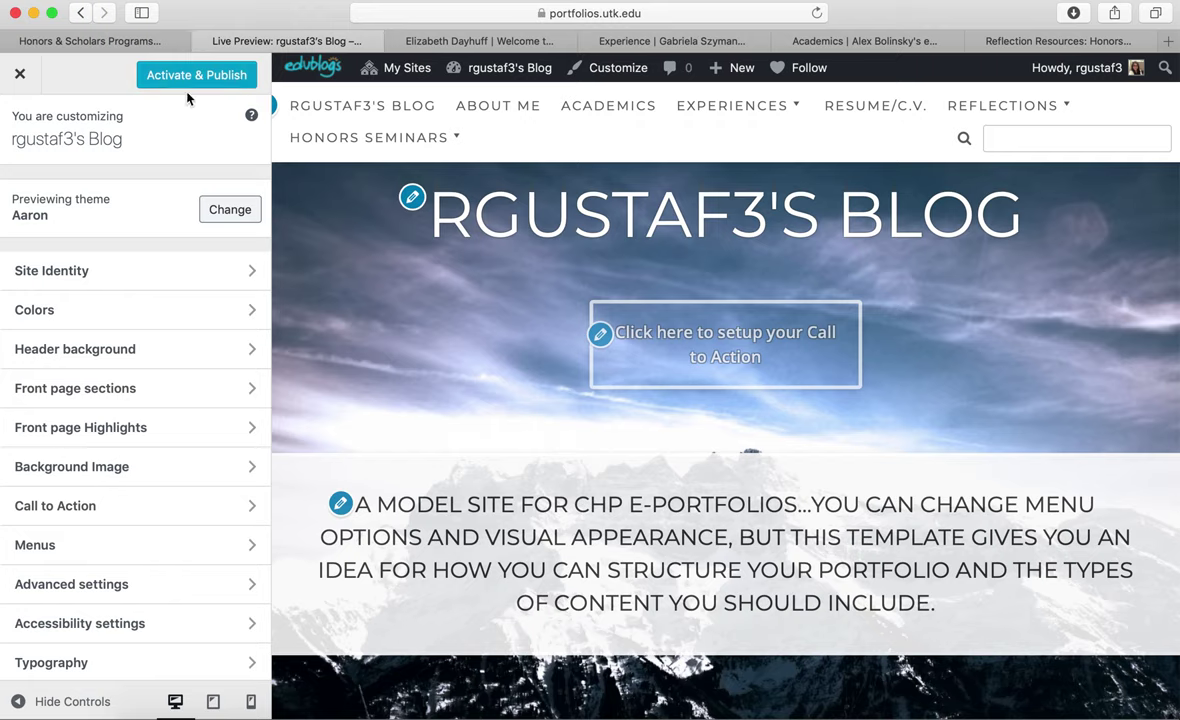
{"action": "left_click", "coordinate": [20, 77]}
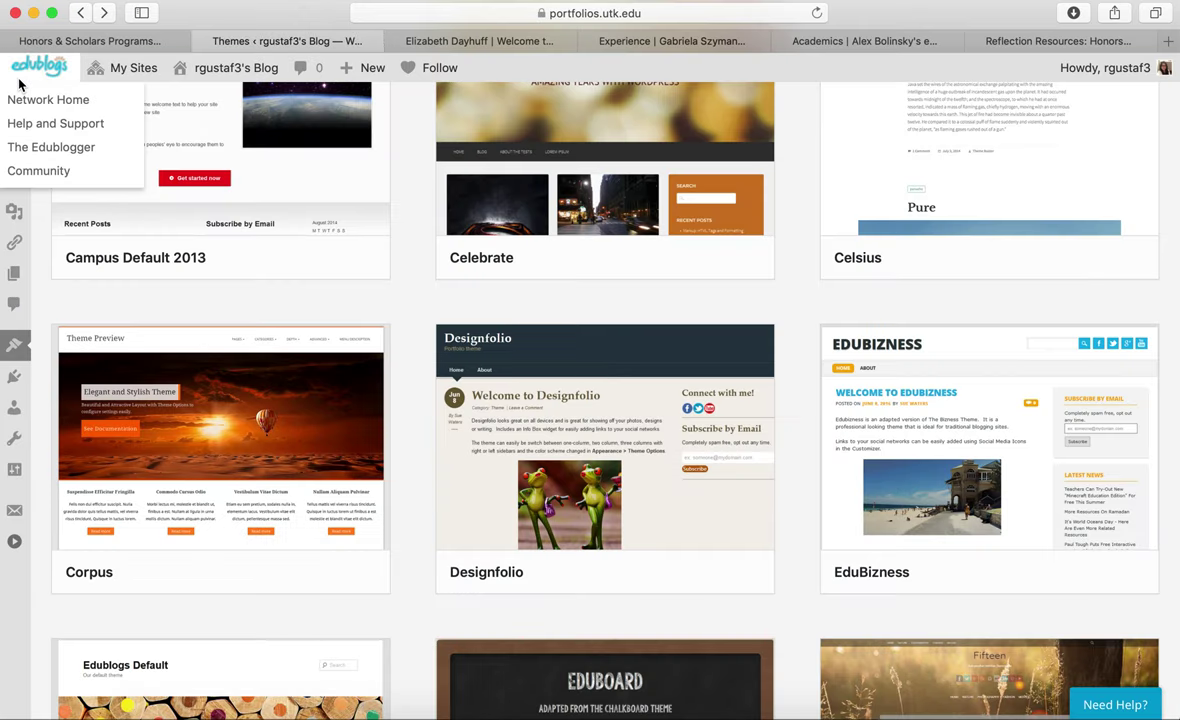
Open the customizer for the active theme and review its Colors and Menus settings.
{"action": "mouse_move", "coordinate": [15, 350]}
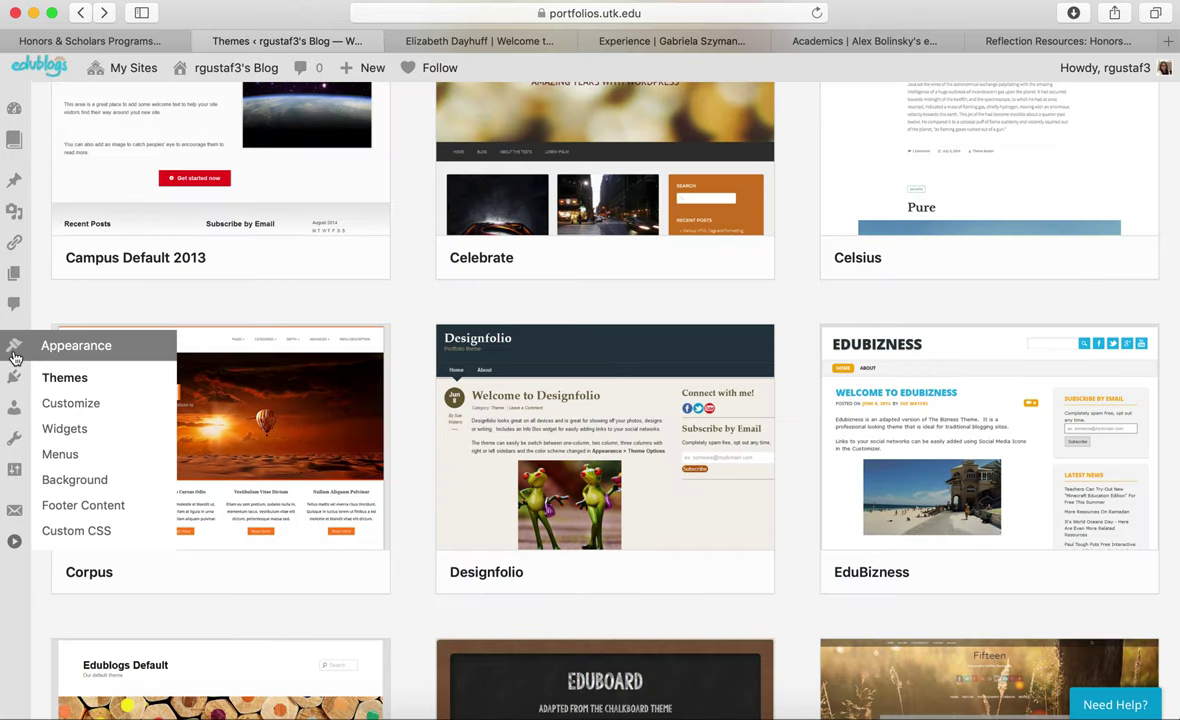
{"action": "left_click", "coordinate": [70, 405]}
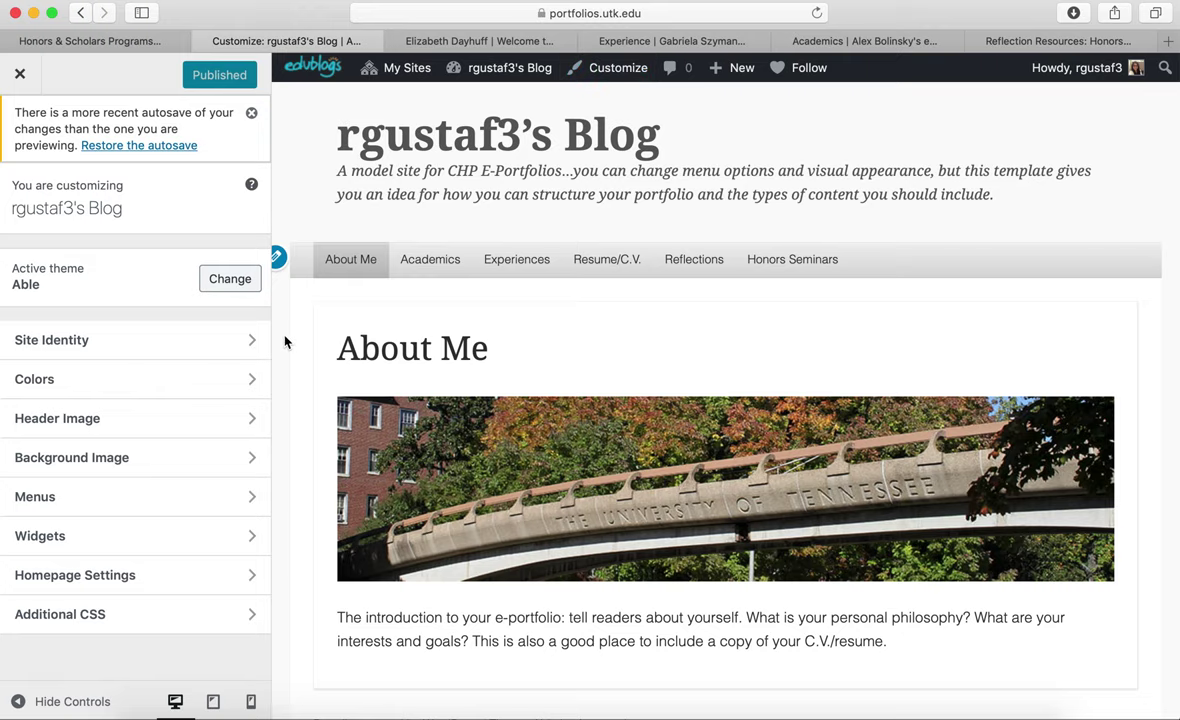
{"action": "scroll", "coordinate": [266, 317], "scroll_direction": "down", "scroll_amount": 3}
{"action": "left_click", "coordinate": [158, 381]}
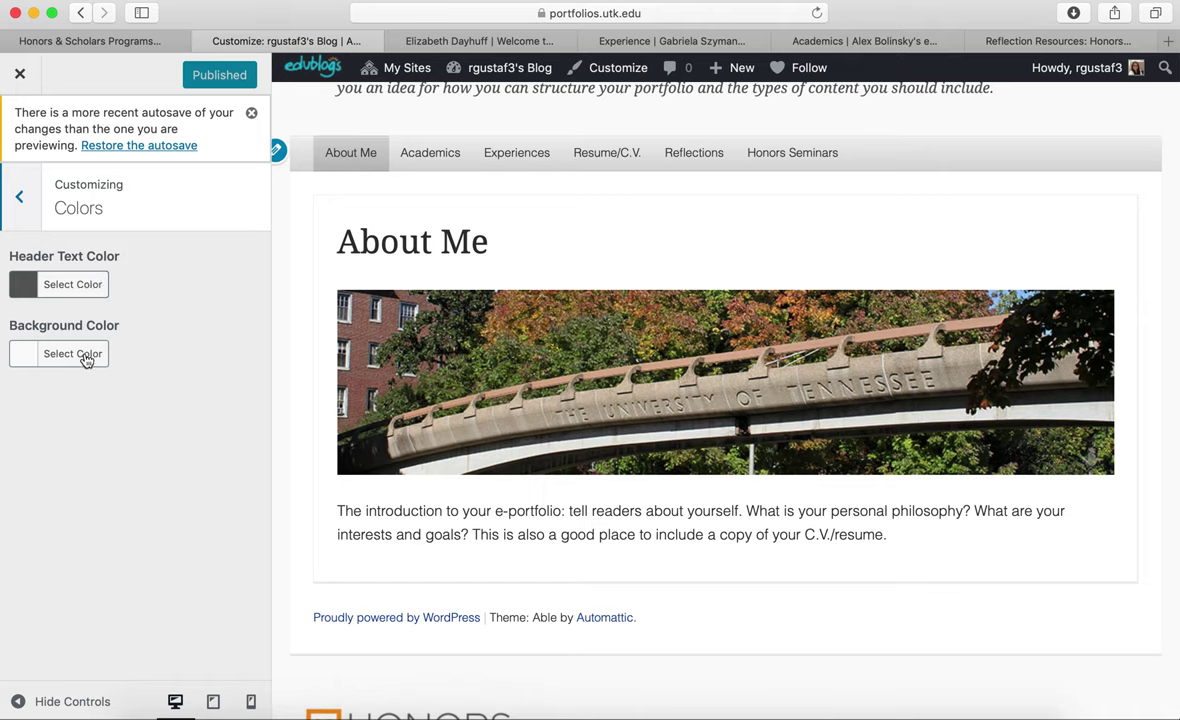
{"action": "left_click", "coordinate": [28, 203]}
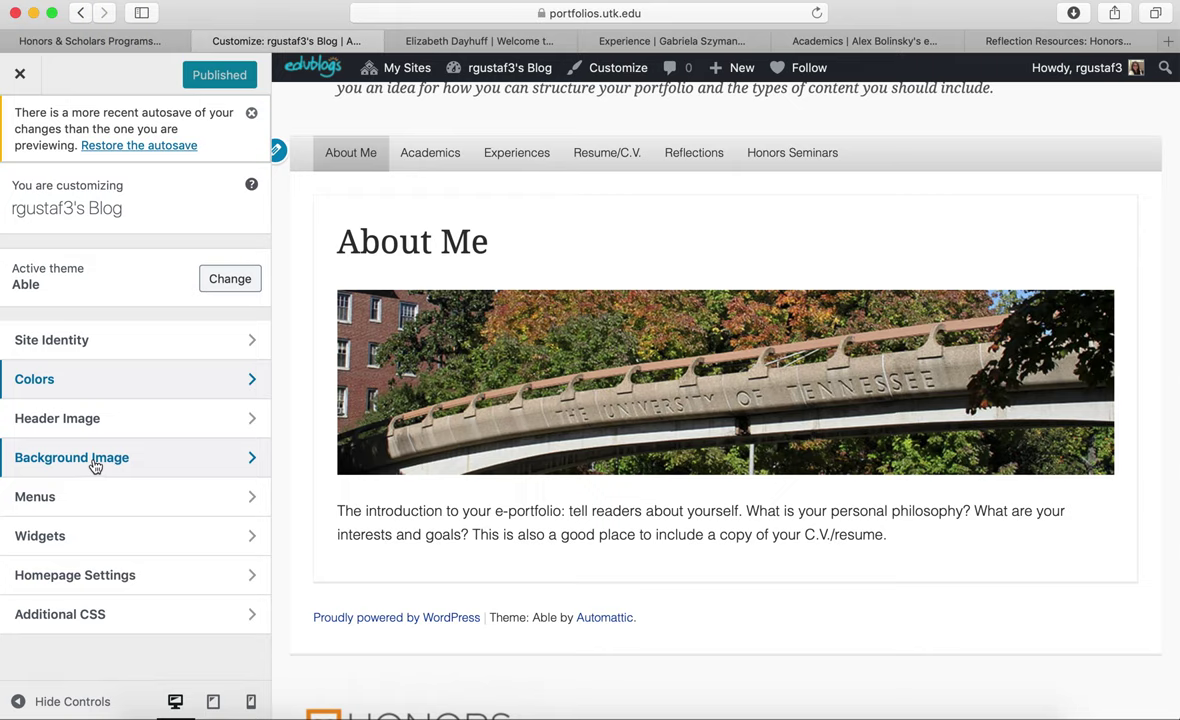
{"action": "left_click", "coordinate": [92, 494]}
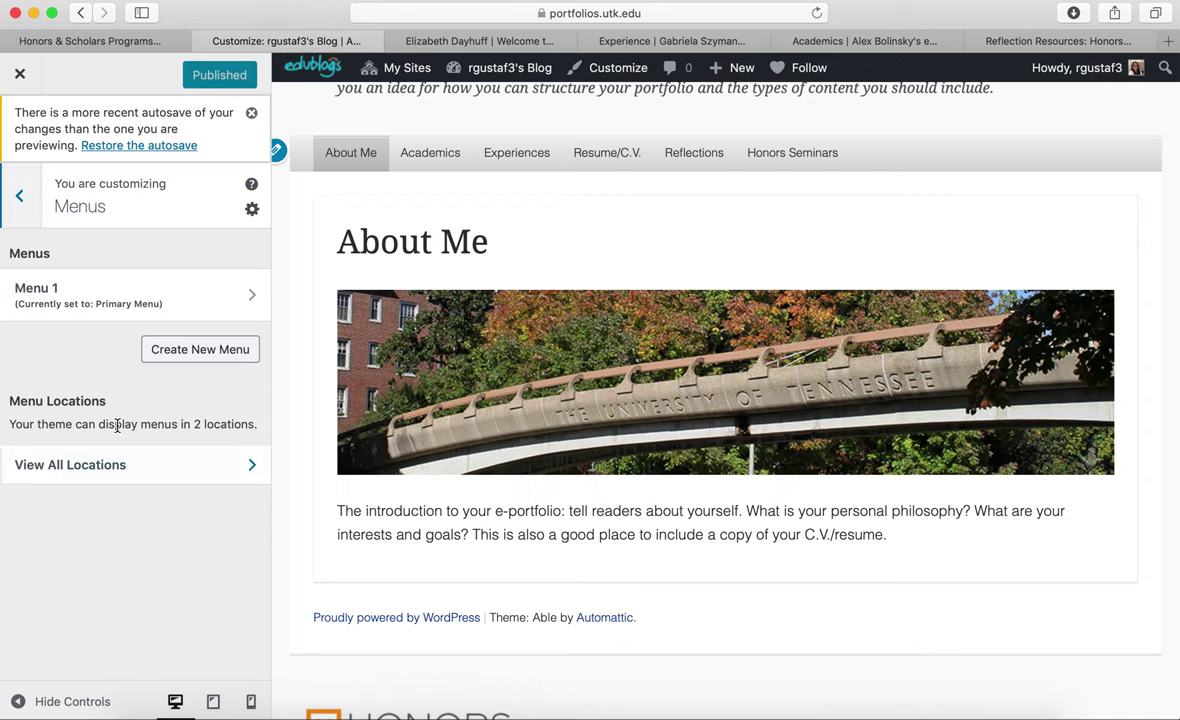
{"action": "left_click", "coordinate": [22, 205]}
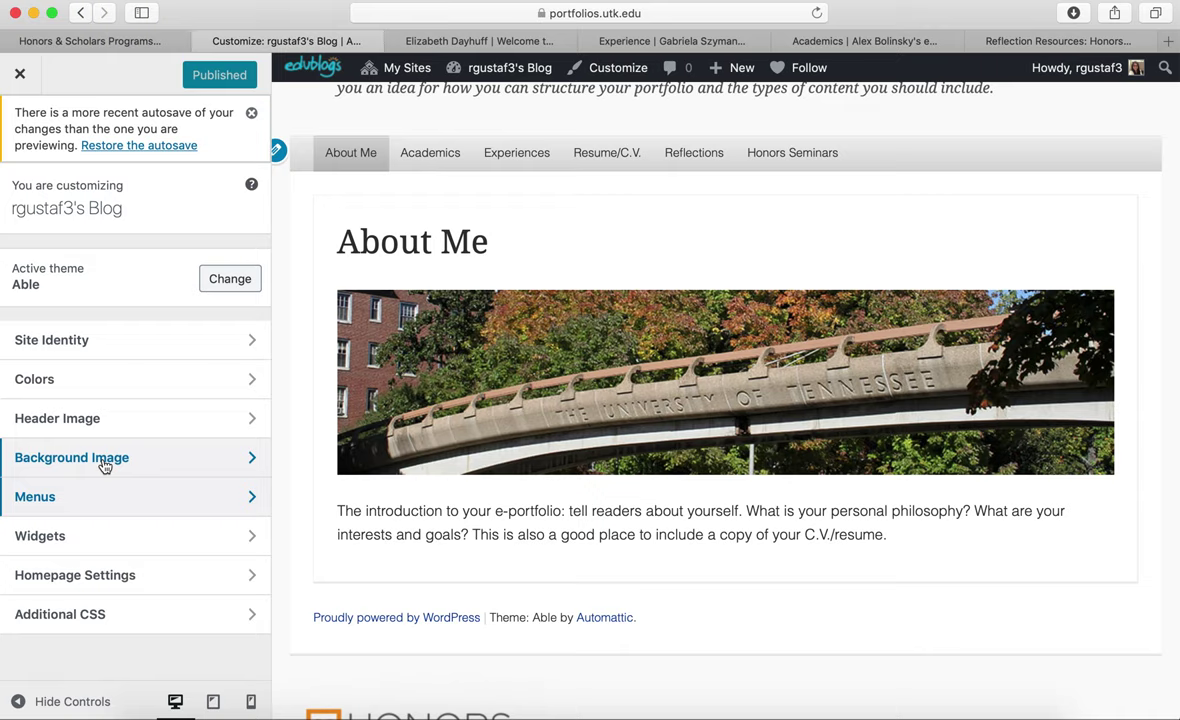
Look at the widgets that can be added to the Left Sidebar, and close the customizer without changes.
{"action": "left_click", "coordinate": [109, 544]}
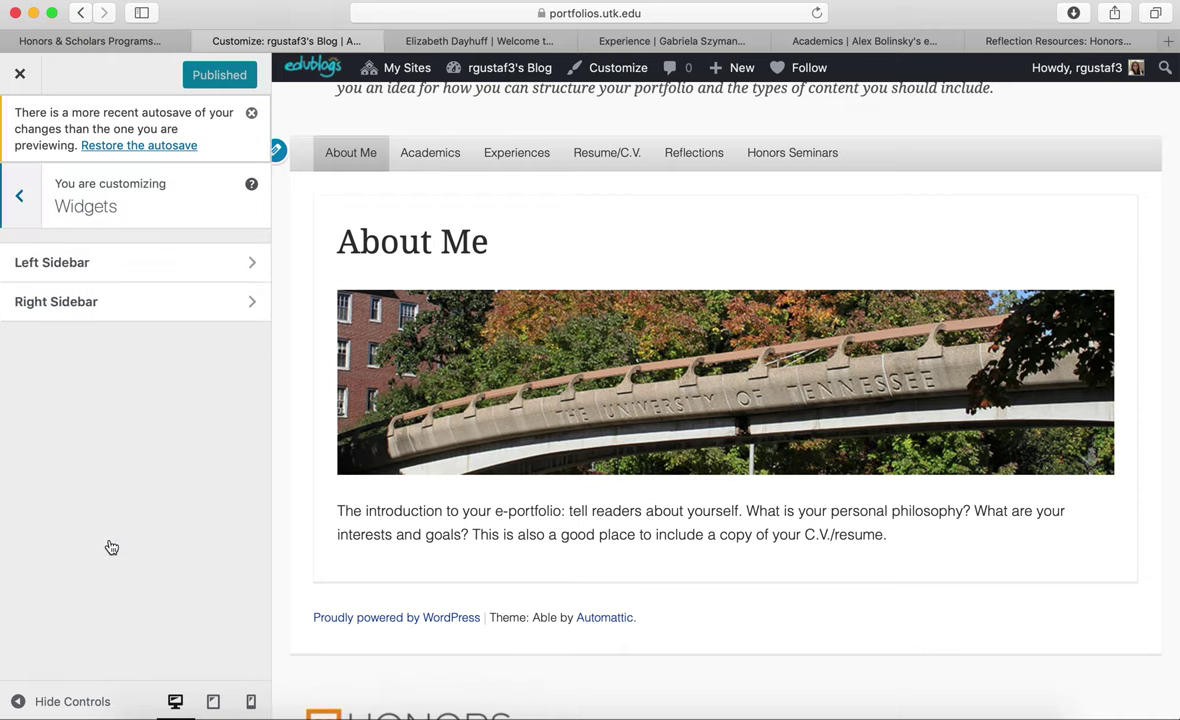
{"action": "left_click", "coordinate": [157, 266]}
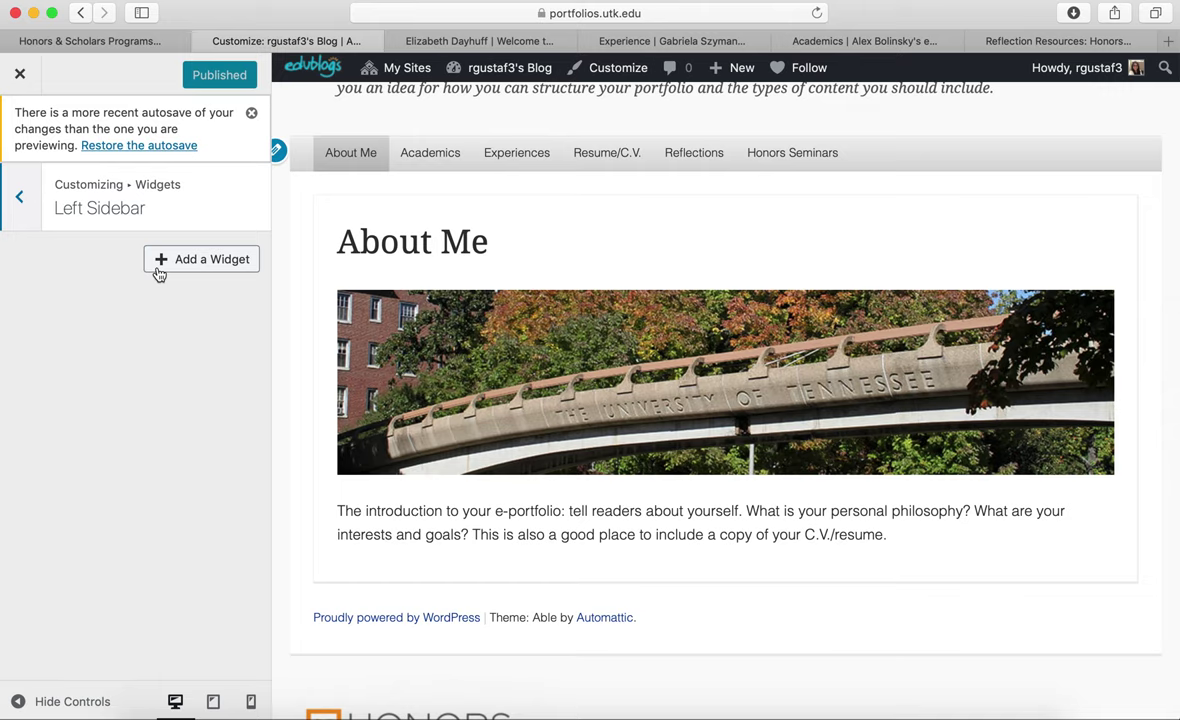
{"action": "left_click", "coordinate": [183, 270]}
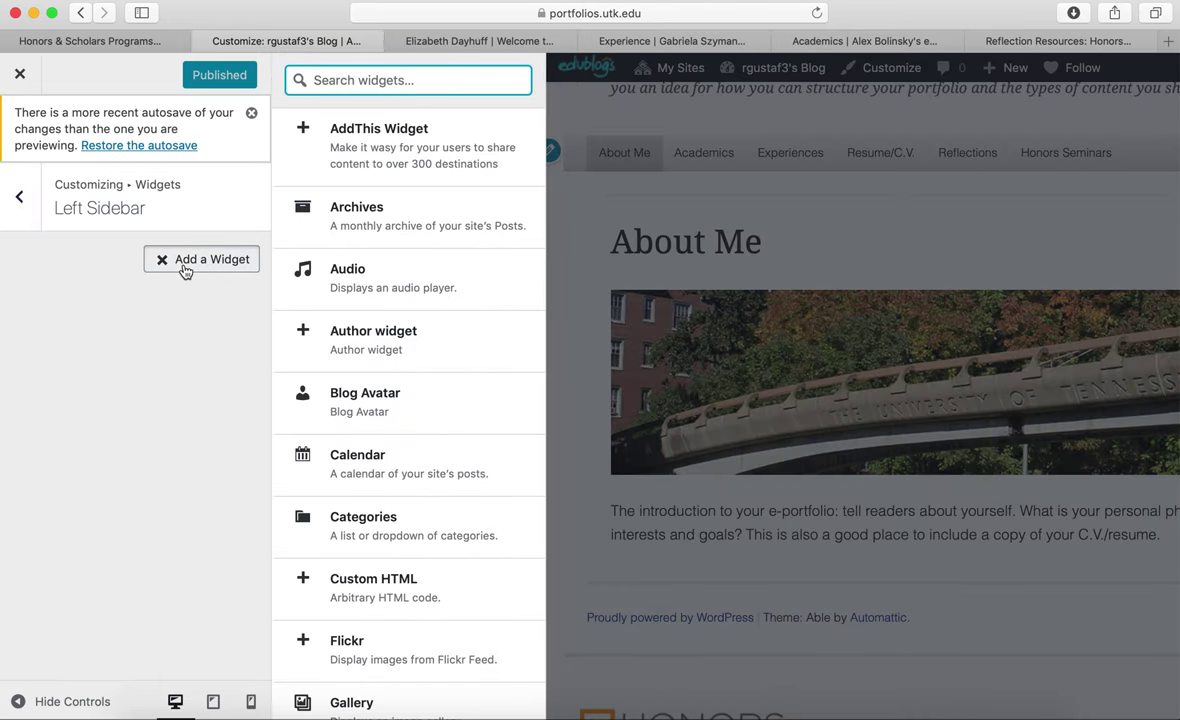
{"action": "left_click", "coordinate": [22, 200]}
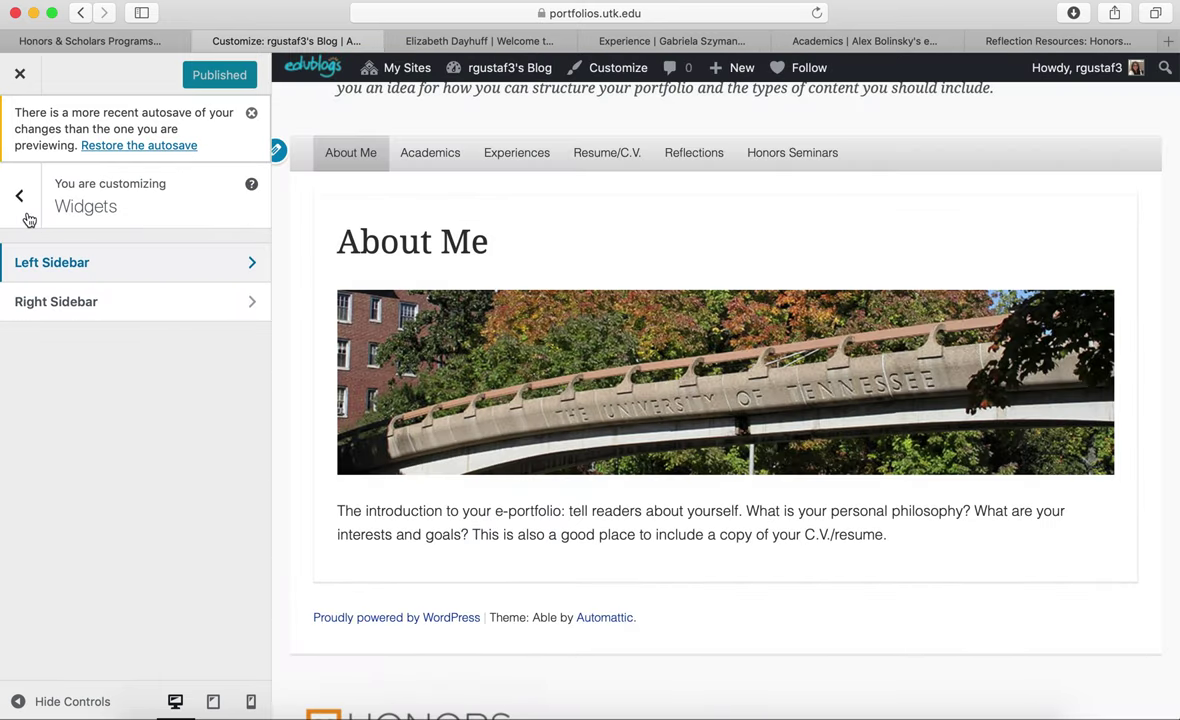
{"action": "left_click", "coordinate": [22, 200]}
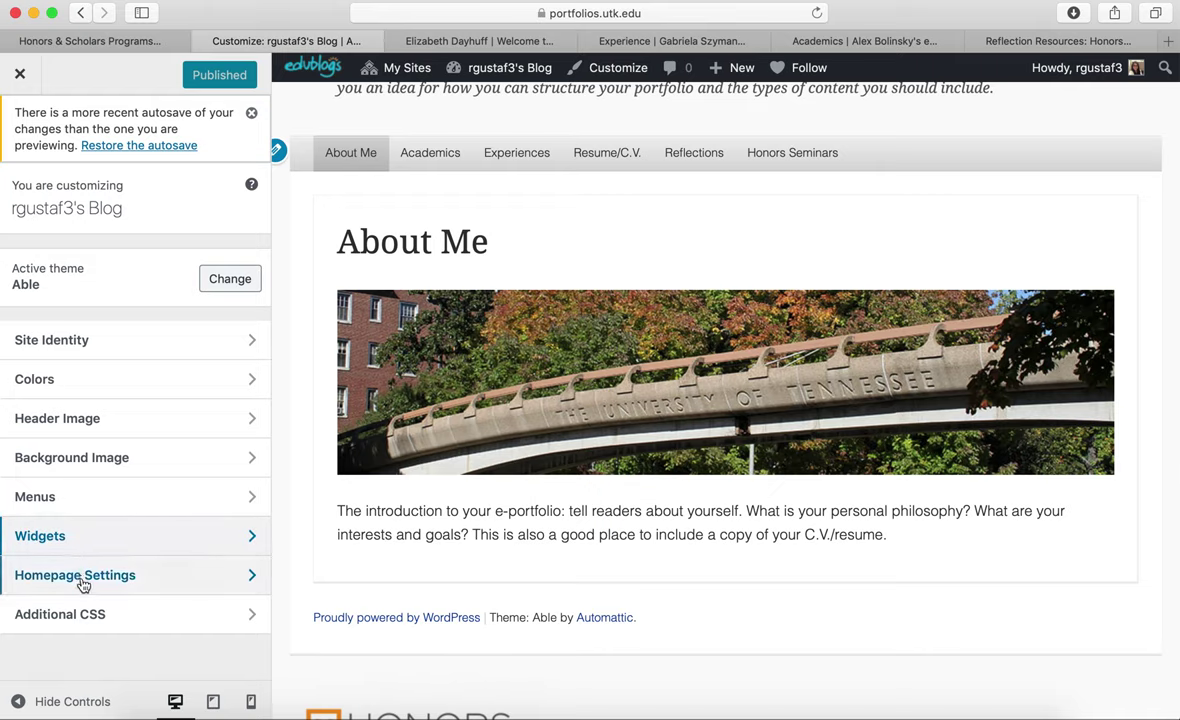
{"action": "left_click", "coordinate": [24, 87]}
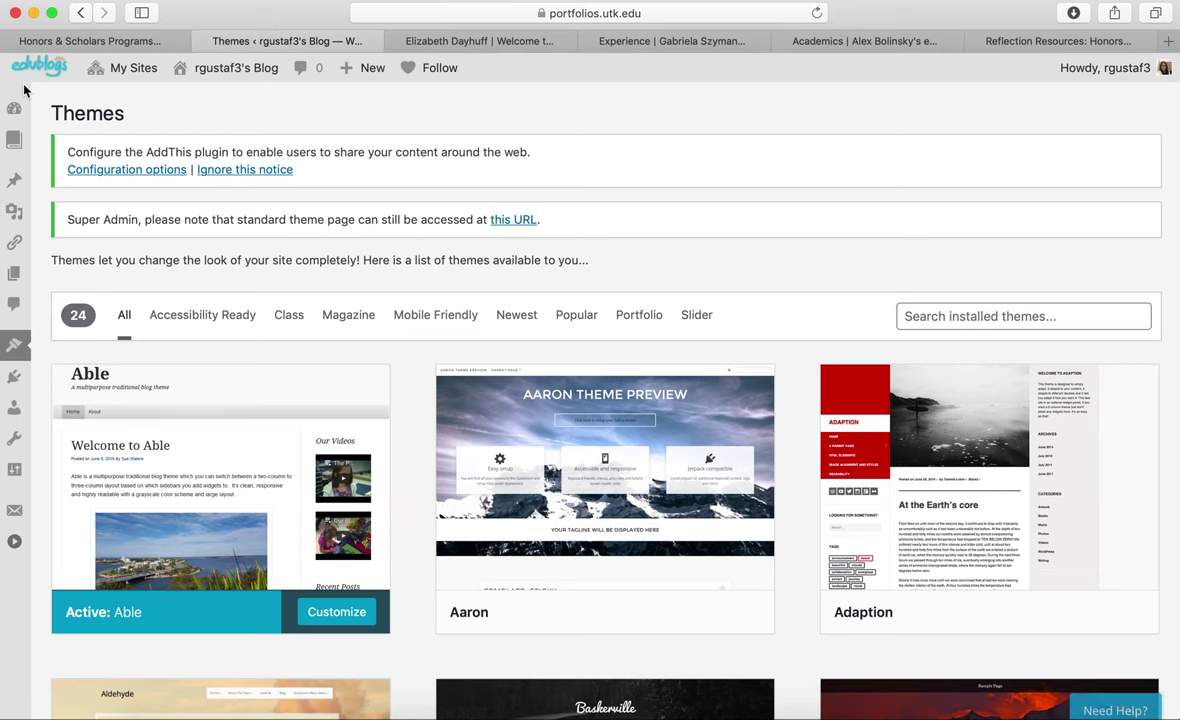
Open the blog's Plugins list and browse the plugins available to activate.
{"action": "mouse_move", "coordinate": [14, 370]}
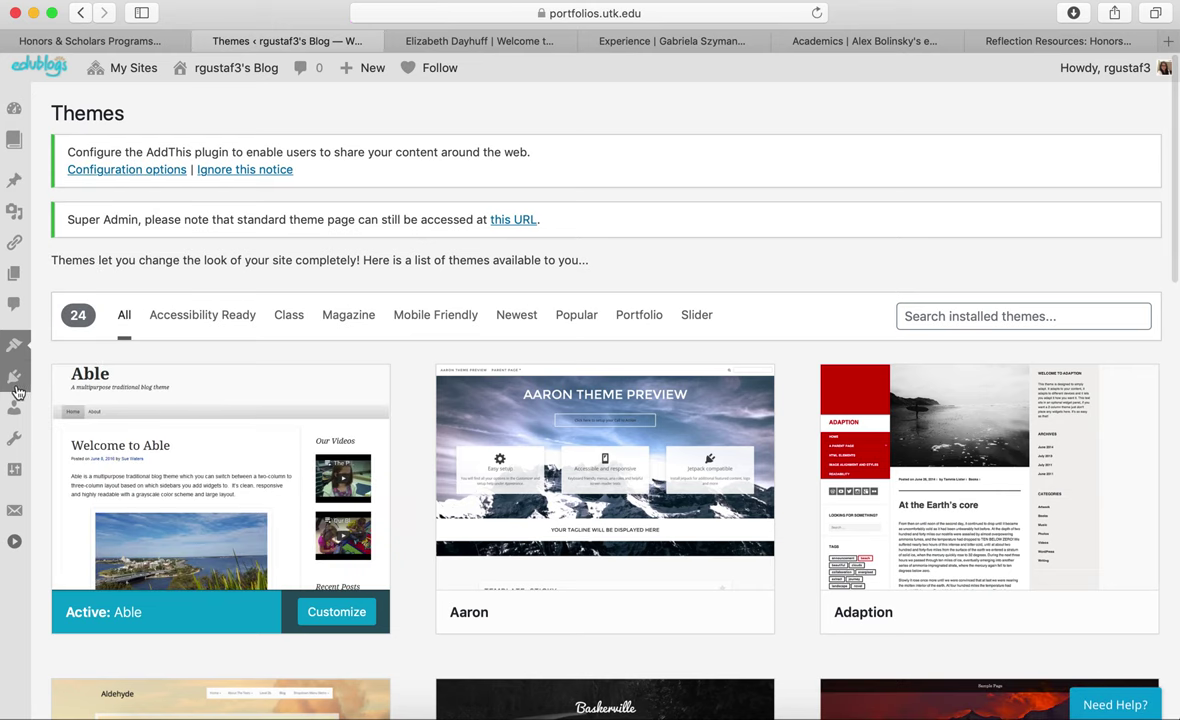
{"action": "left_click", "coordinate": [15, 385]}
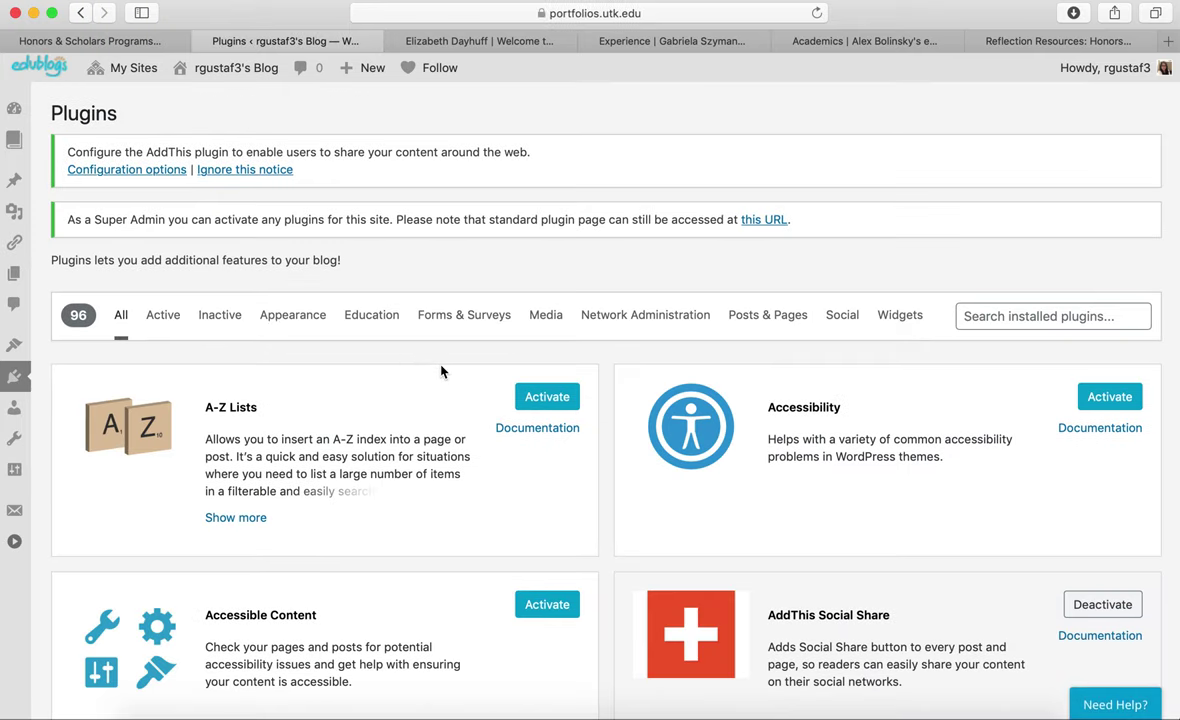
{"action": "scroll", "coordinate": [592, 362], "scroll_direction": "down", "scroll_amount": 5}
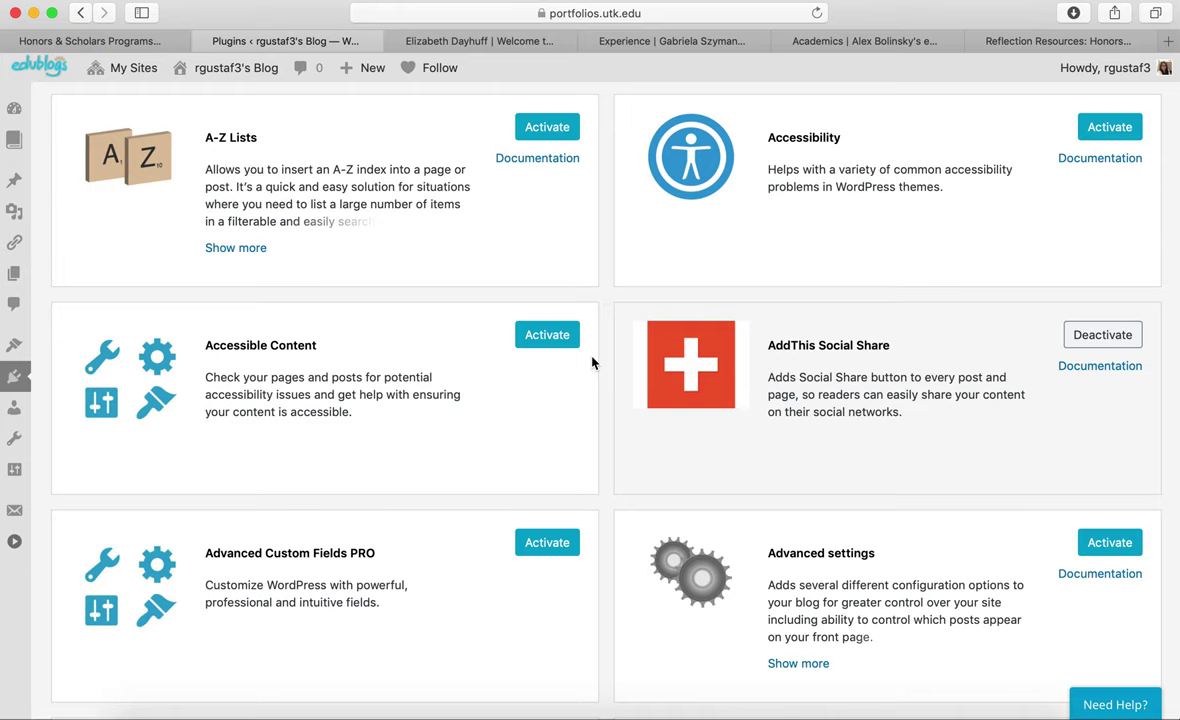
{"action": "scroll", "coordinate": [592, 362], "scroll_direction": "down", "scroll_amount": 10}
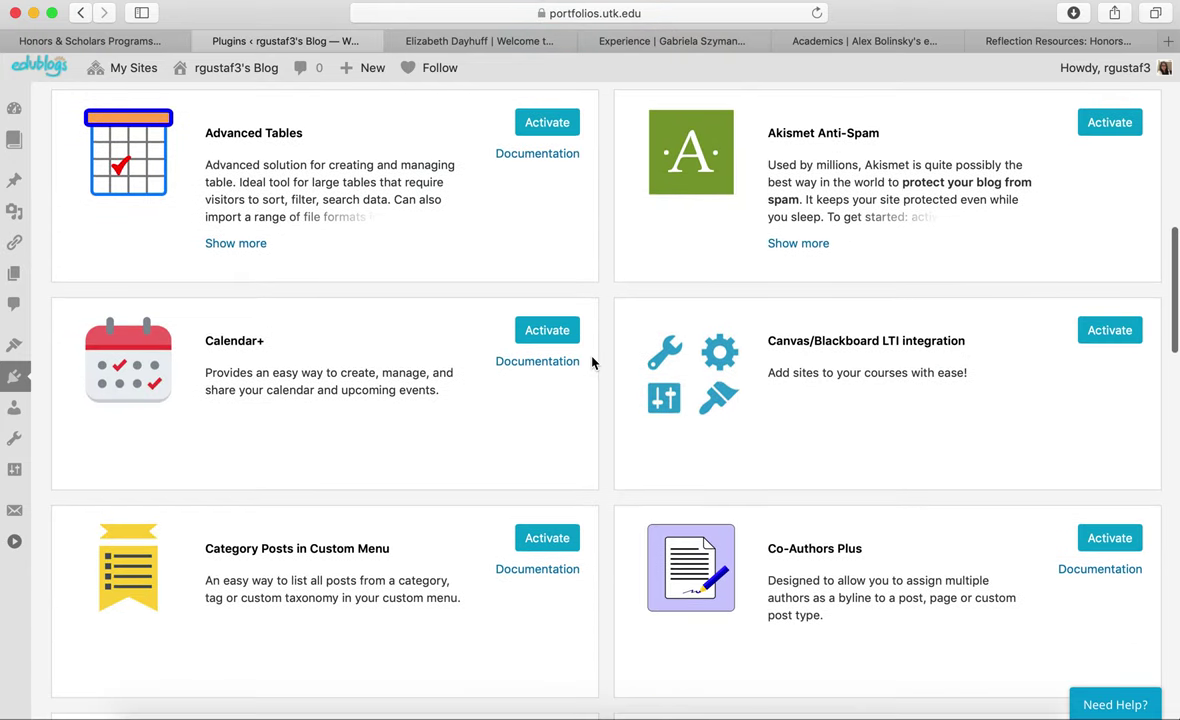
{"action": "scroll", "coordinate": [592, 362], "scroll_direction": "down", "scroll_amount": 7}
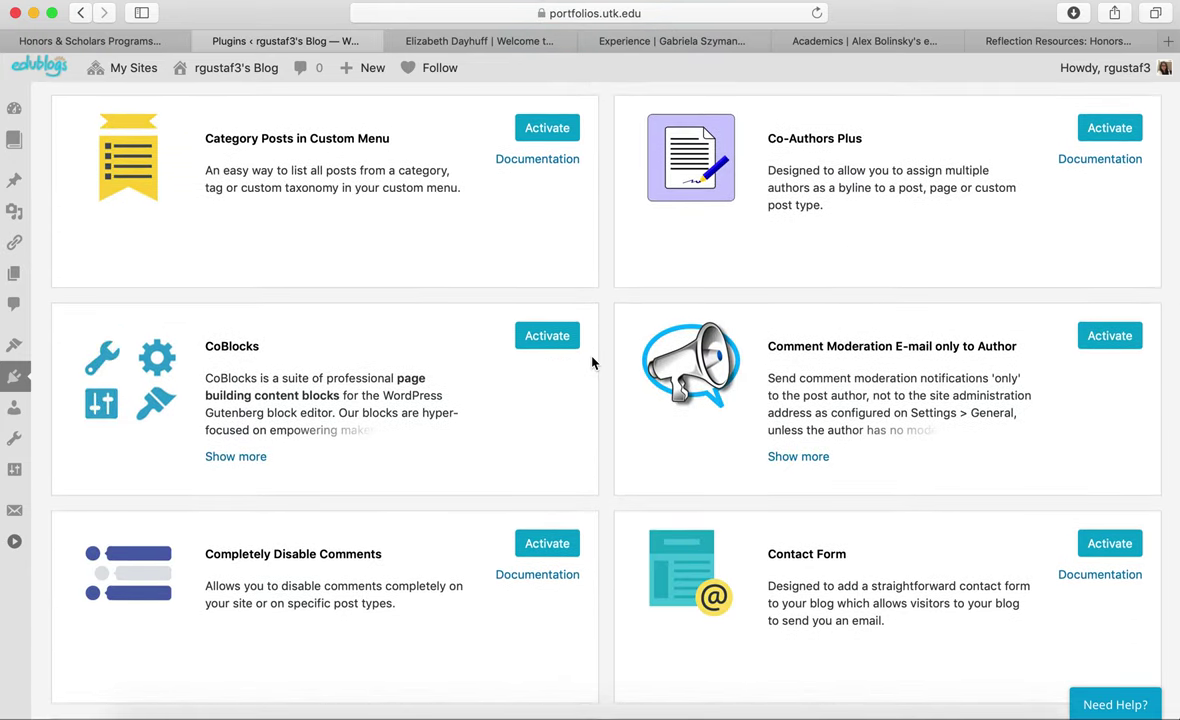
{"action": "scroll", "coordinate": [592, 362], "scroll_direction": "down", "scroll_amount": 5}
{"action": "scroll", "coordinate": [592, 362], "scroll_direction": "up", "scroll_amount": 12}
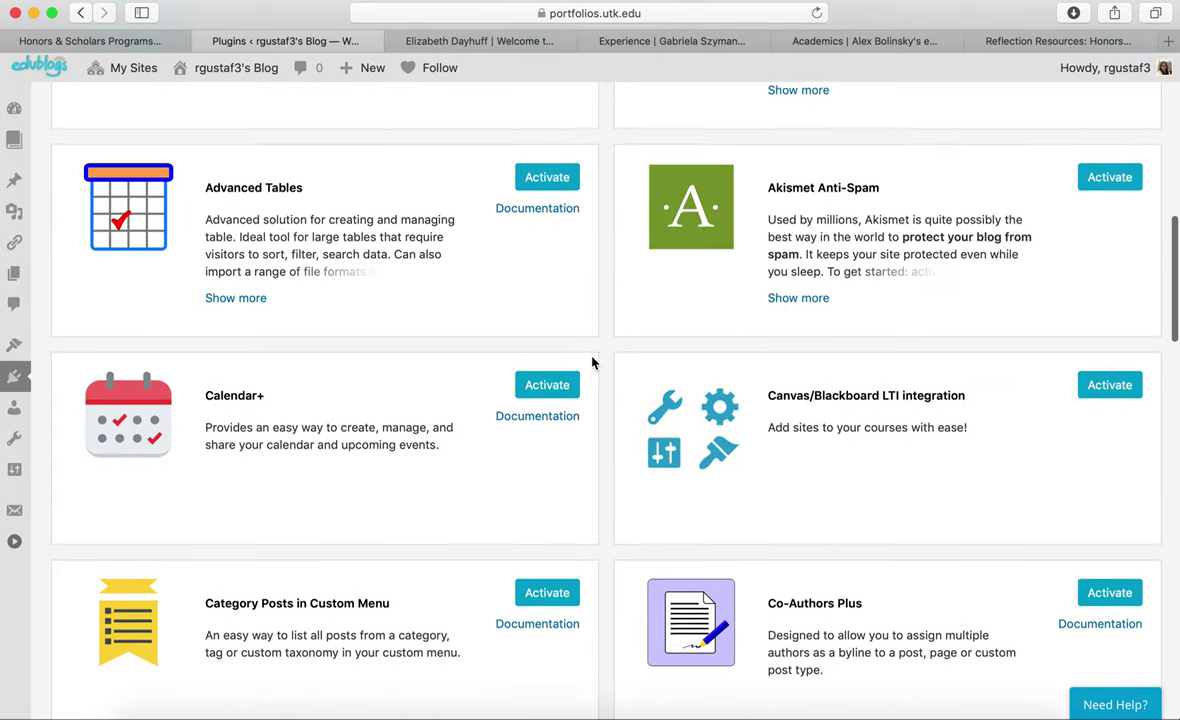
{"action": "scroll", "coordinate": [592, 362], "scroll_direction": "up", "scroll_amount": 10}
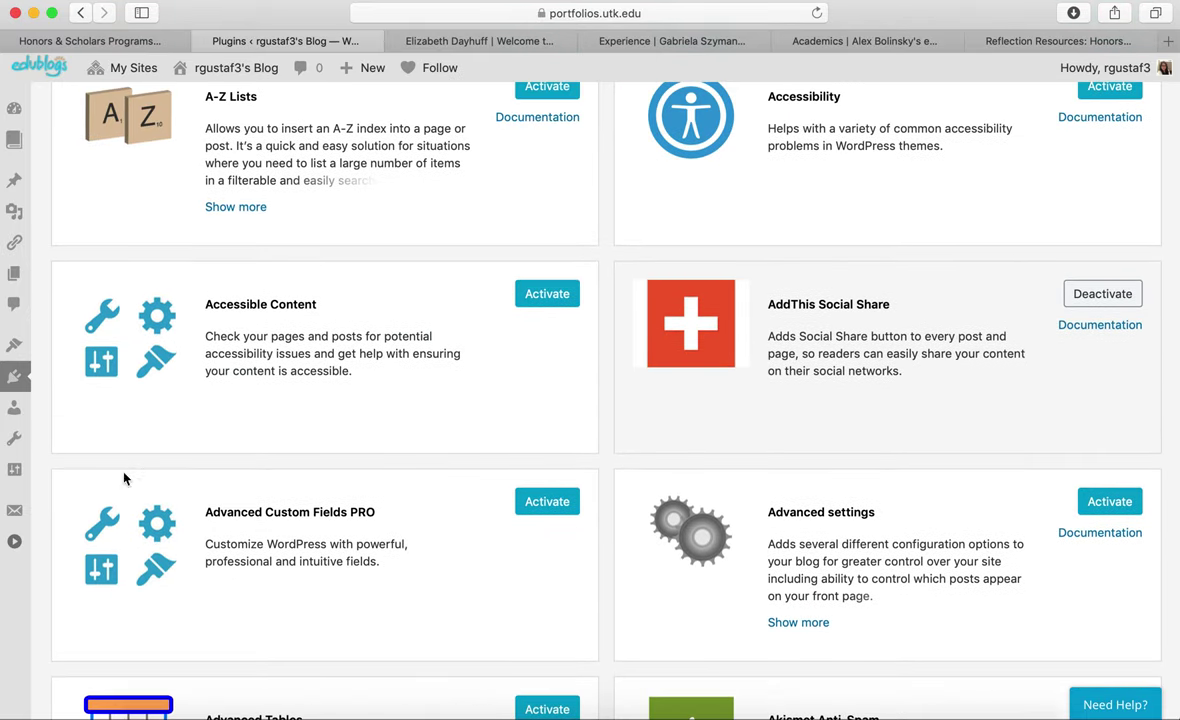
{"action": "mouse_move", "coordinate": [16, 410]}
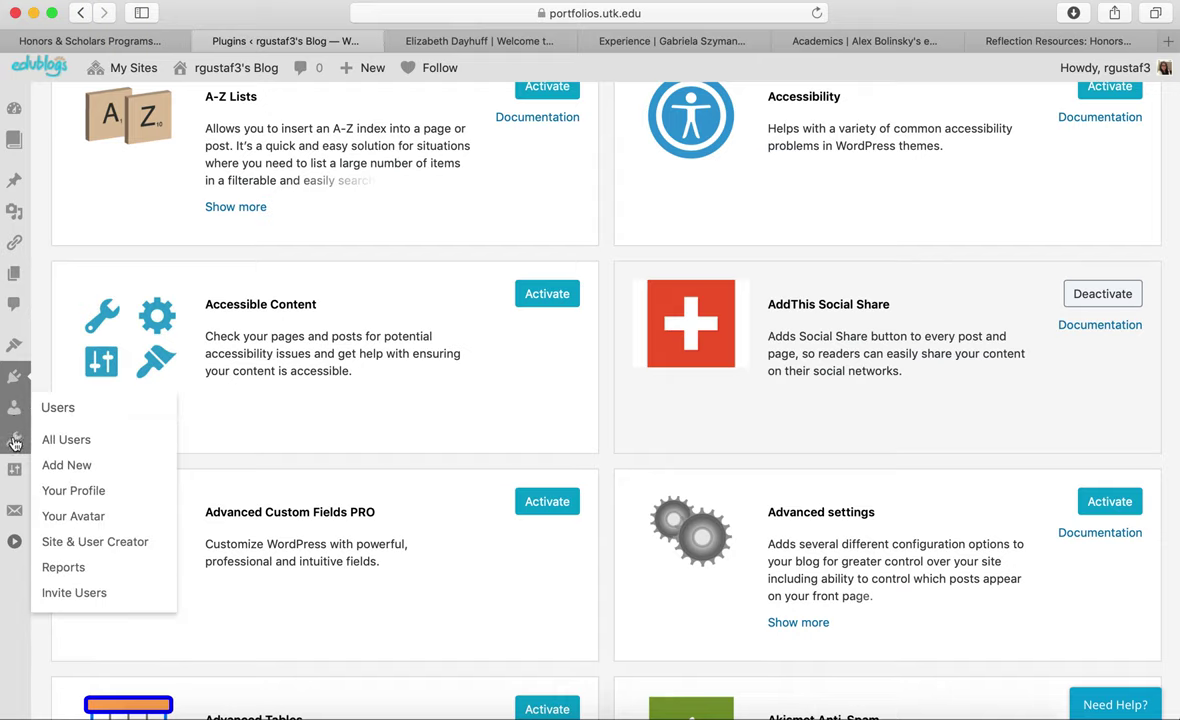
{"action": "mouse_move", "coordinate": [15, 442]}
{"action": "mouse_move", "coordinate": [20, 470]}
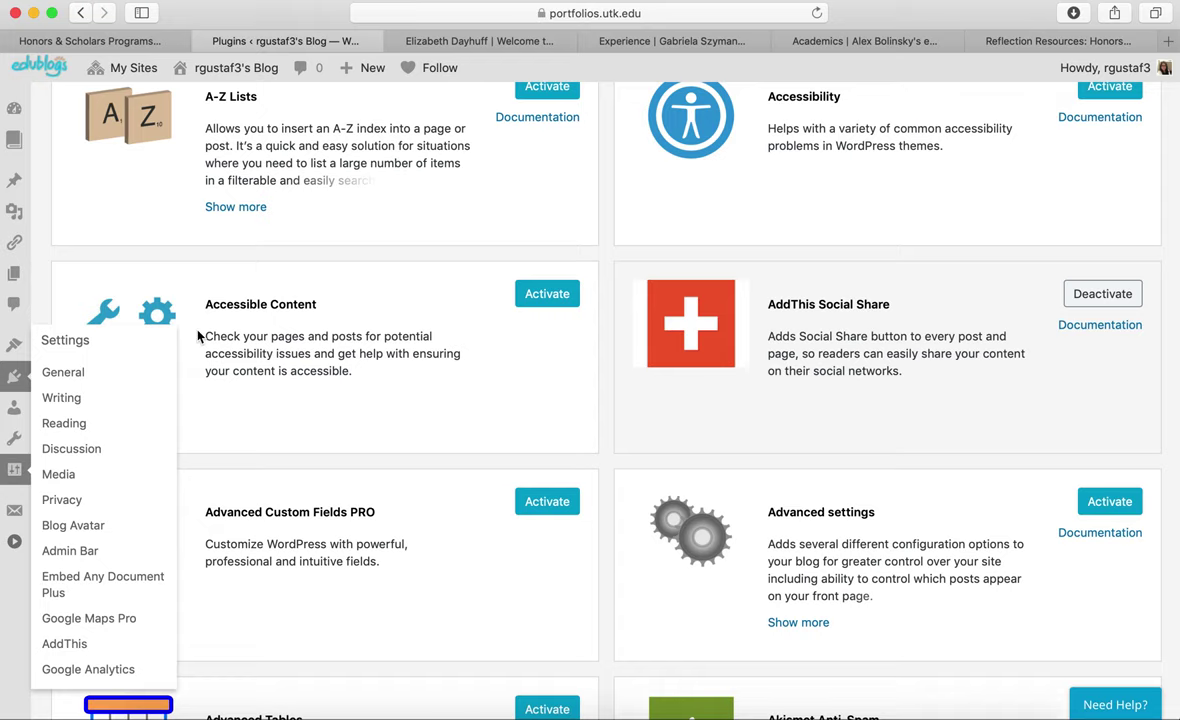
{"action": "scroll", "coordinate": [286, 284], "scroll_direction": "up", "scroll_amount": 1}
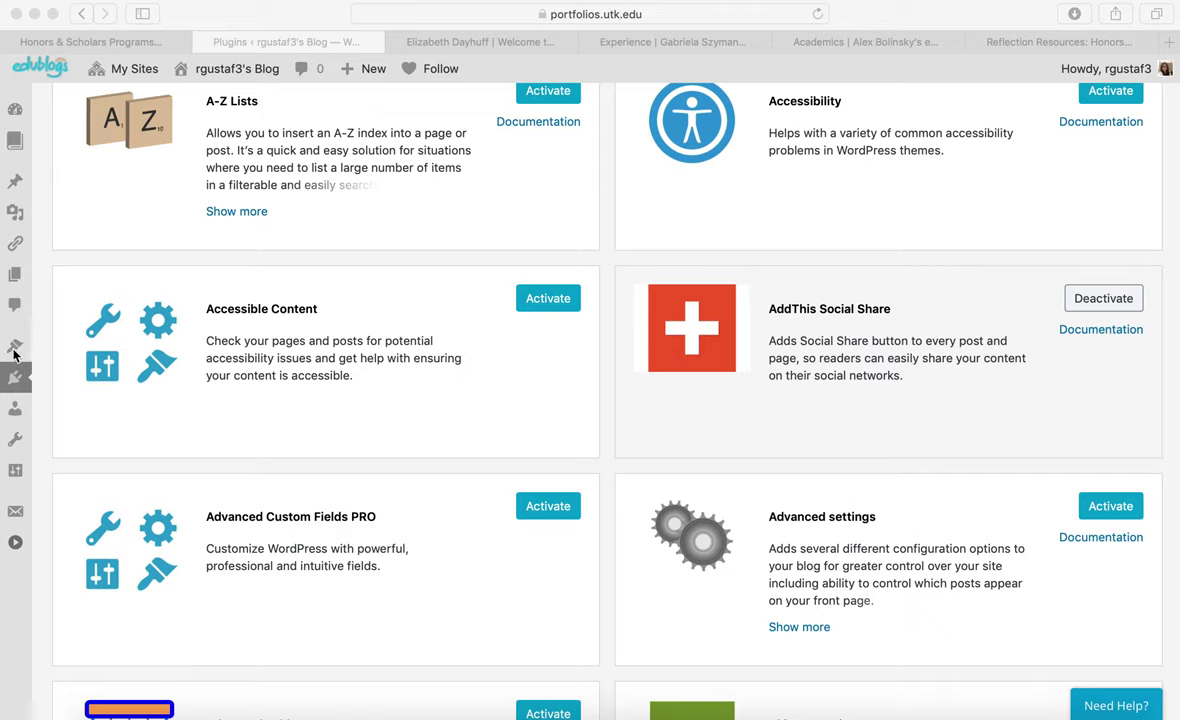
{"action": "mouse_move", "coordinate": [15, 345]}
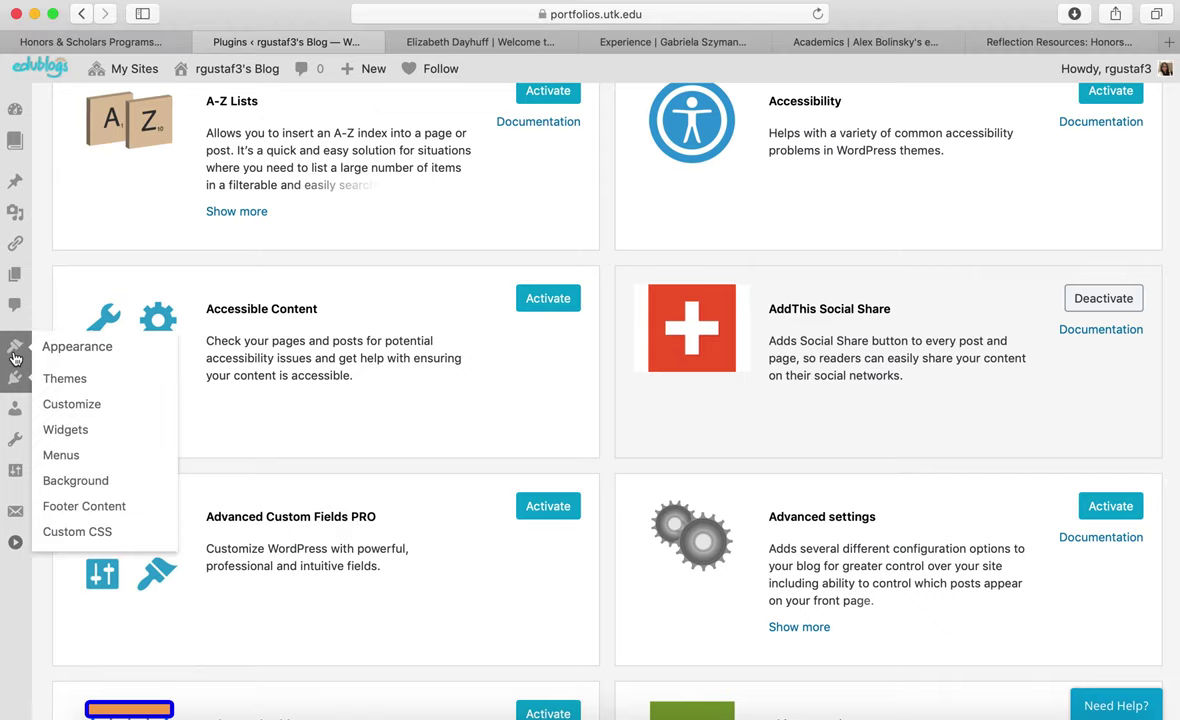
Open the blog's Widgets settings, and examine the sidebar search and links on the Honors & Scholars Programs E-Portfolios home page.
{"action": "left_click", "coordinate": [61, 432]}
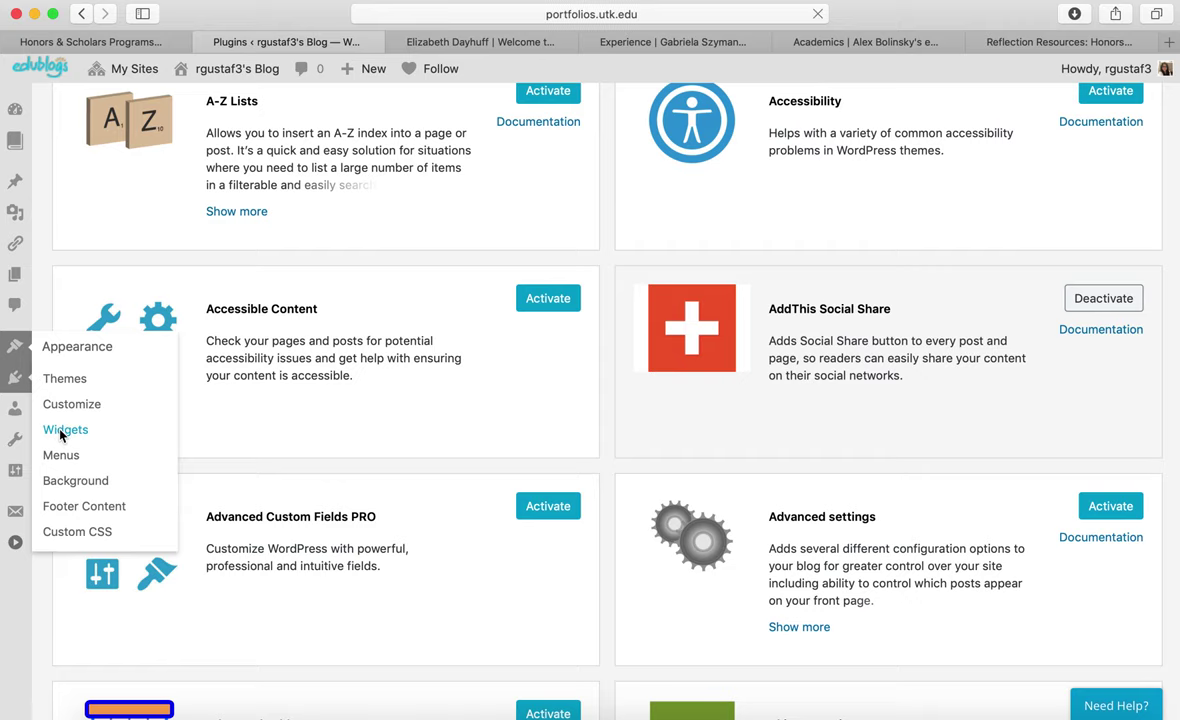
{"action": "left_click", "coordinate": [137, 44]}
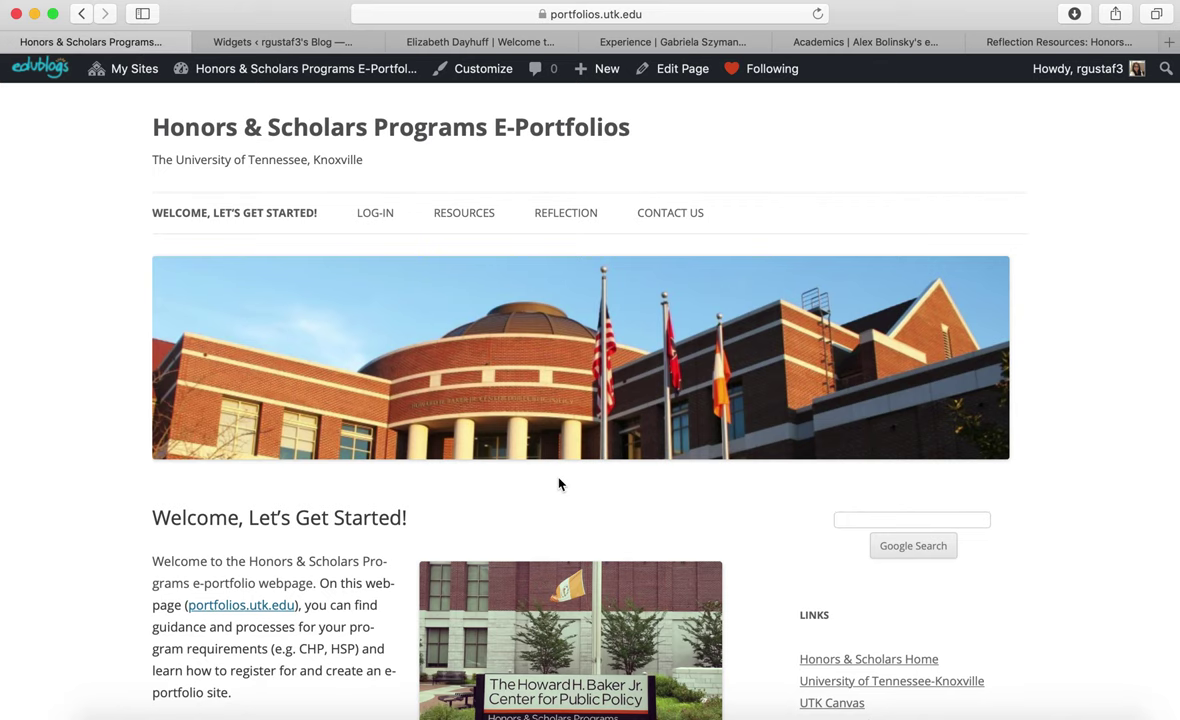
{"action": "scroll", "coordinate": [558, 482], "scroll_direction": "down", "scroll_amount": 3}
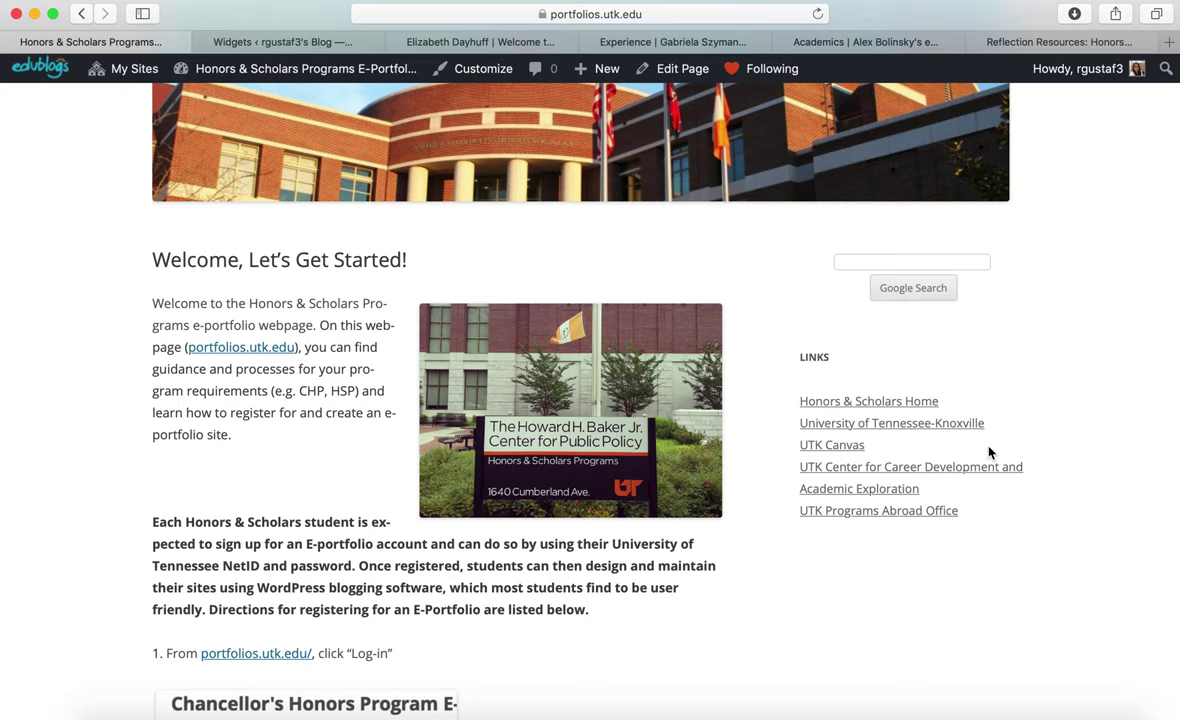
{"action": "scroll", "coordinate": [988, 452], "scroll_direction": "up", "scroll_amount": 3}
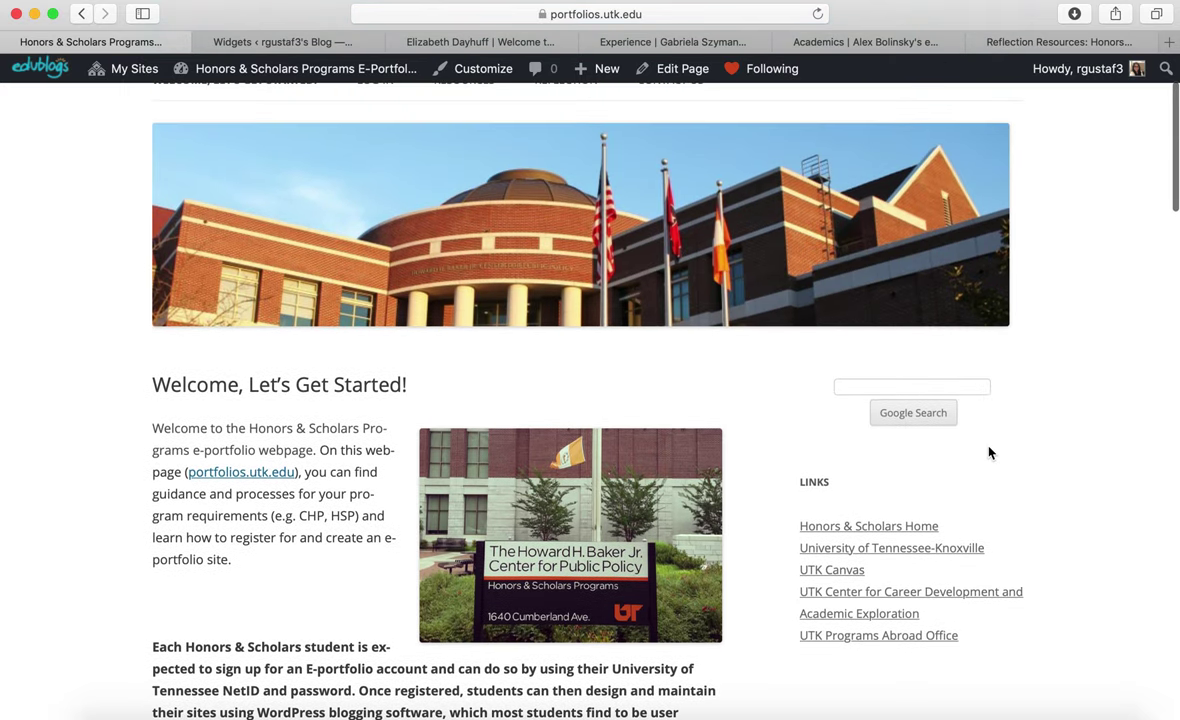
{"action": "scroll", "coordinate": [988, 452], "scroll_direction": "up", "scroll_amount": 3}
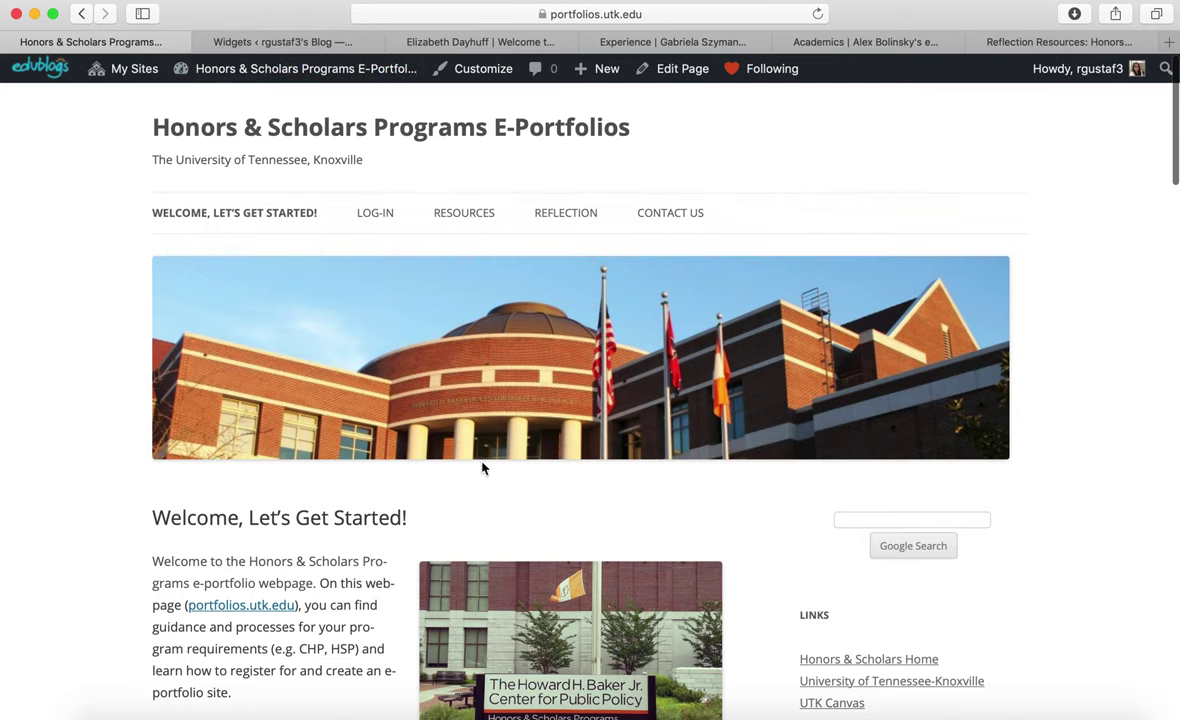
{"action": "scroll", "coordinate": [635, 690], "scroll_direction": "down", "scroll_amount": 4}
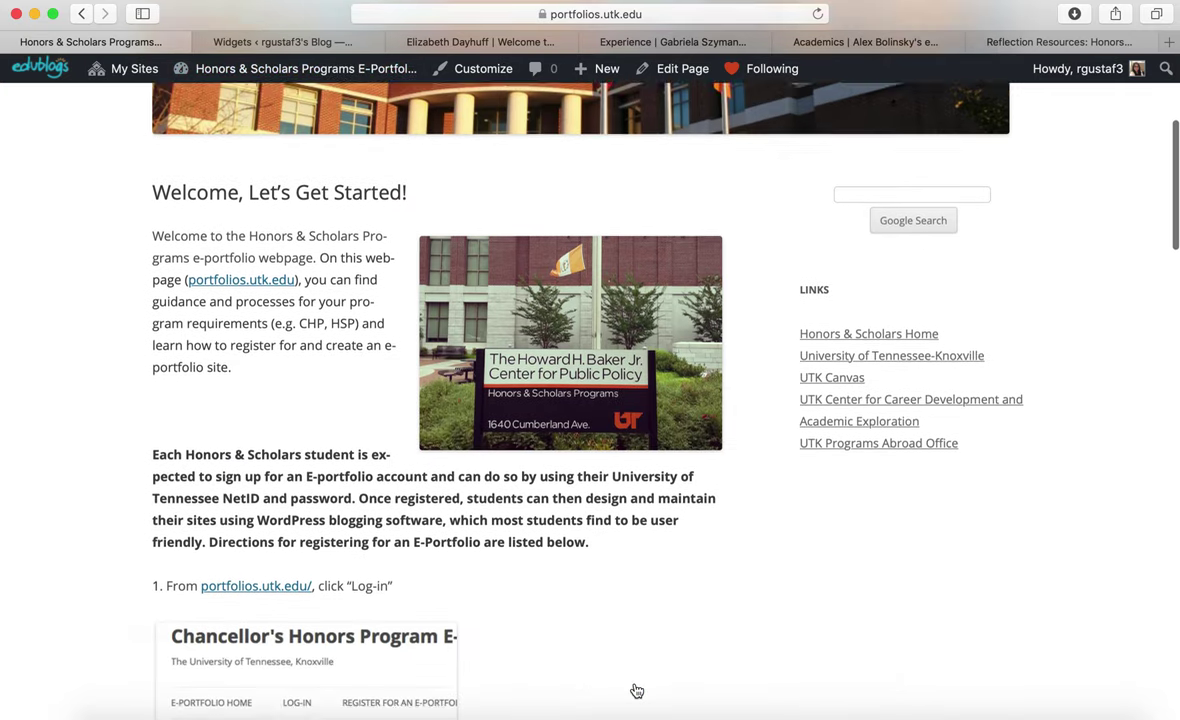
{"action": "scroll", "coordinate": [521, 547], "scroll_direction": "up", "scroll_amount": 4}
Remove the Recent Posts widget from the blog's Left Sidebar and add a Recent Posts widget to the Right Sidebar.
{"action": "left_click", "coordinate": [289, 41]}
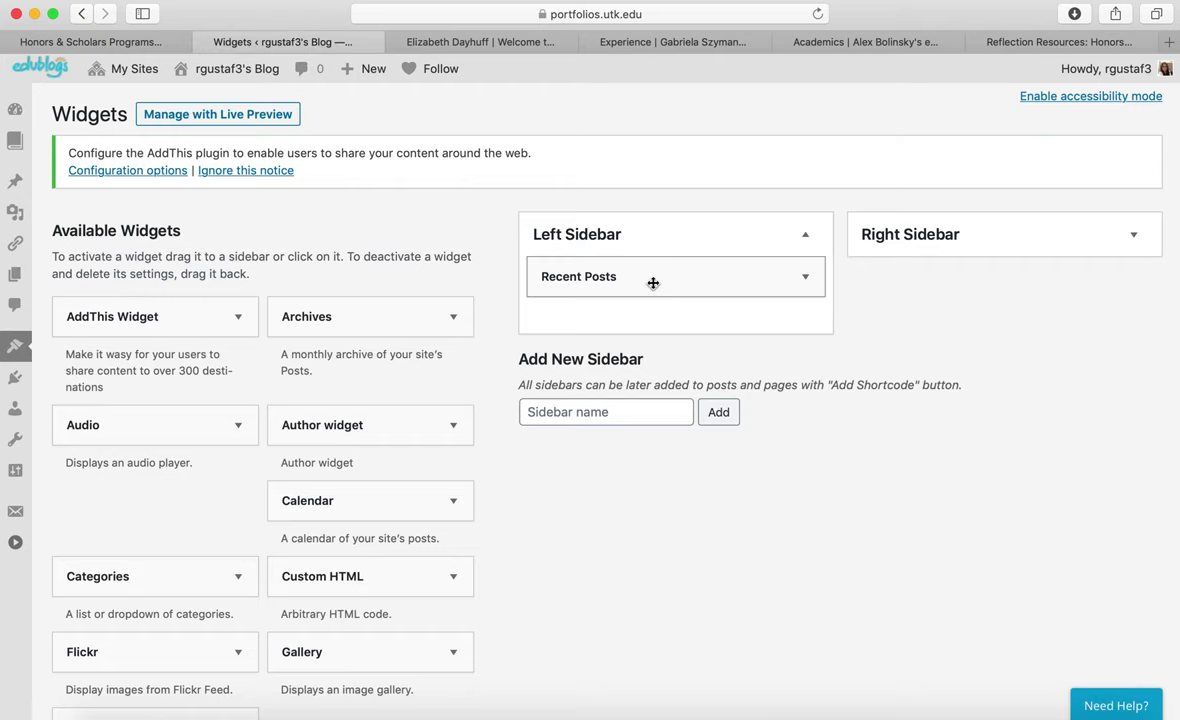
{"action": "left_click_drag", "start_coordinate": [653, 283], "coordinate": [161, 592]}
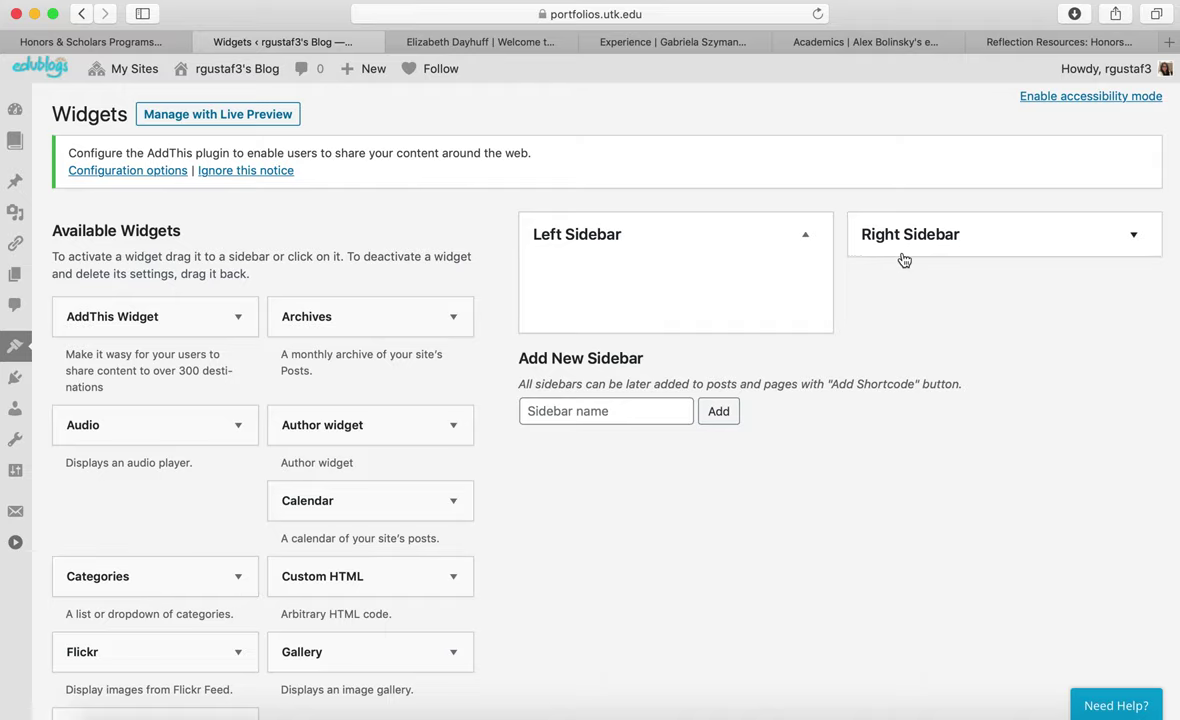
{"action": "left_click", "coordinate": [934, 248]}
{"action": "scroll", "coordinate": [532, 563], "scroll_direction": "down", "scroll_amount": 5}
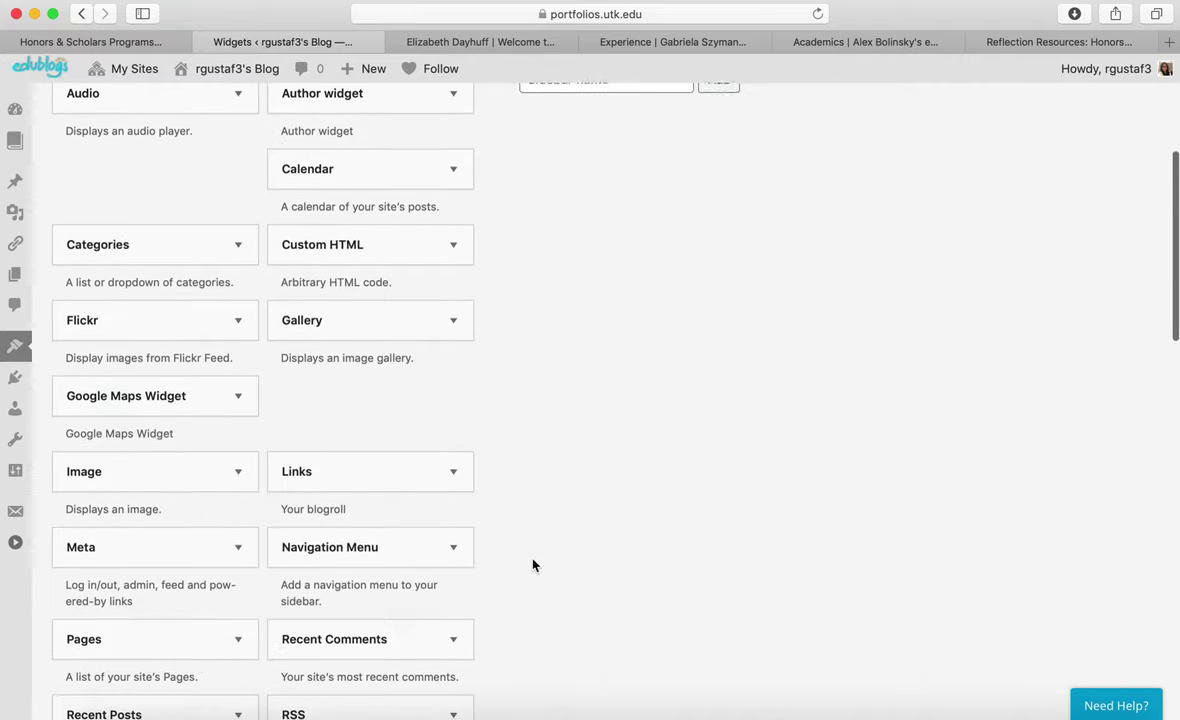
{"action": "scroll", "coordinate": [532, 565], "scroll_direction": "down", "scroll_amount": 3}
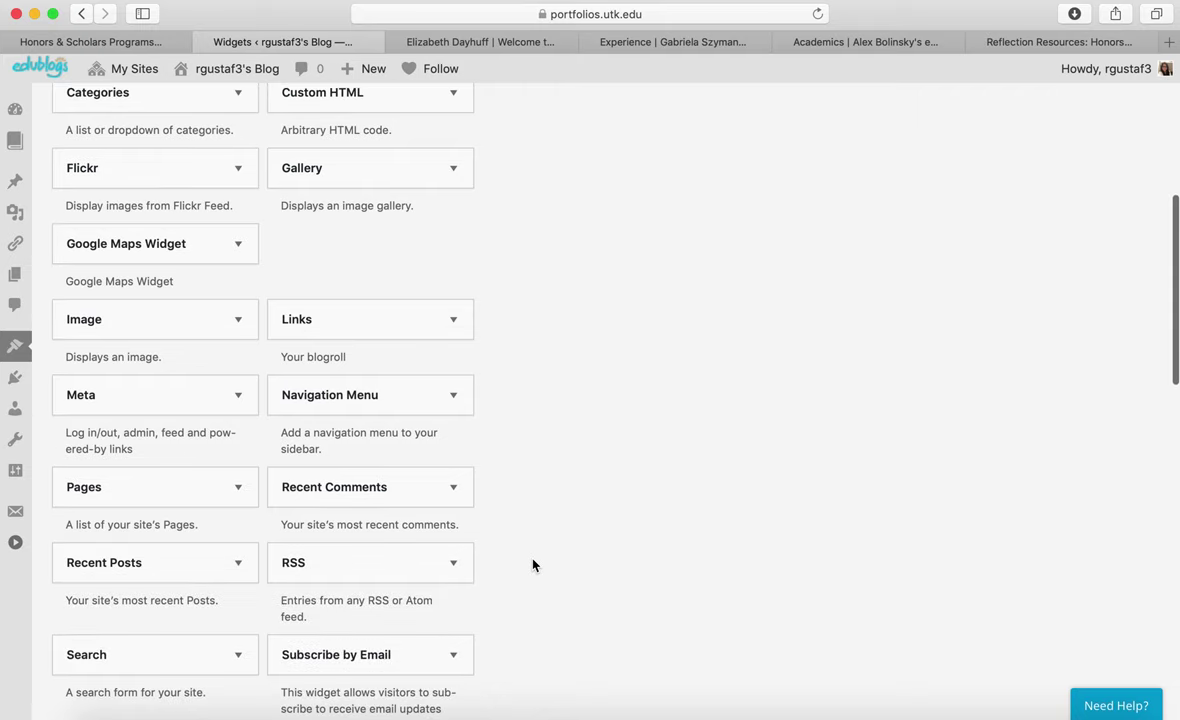
{"action": "left_click_drag", "start_coordinate": [182, 533], "coordinate": [996, 293]}
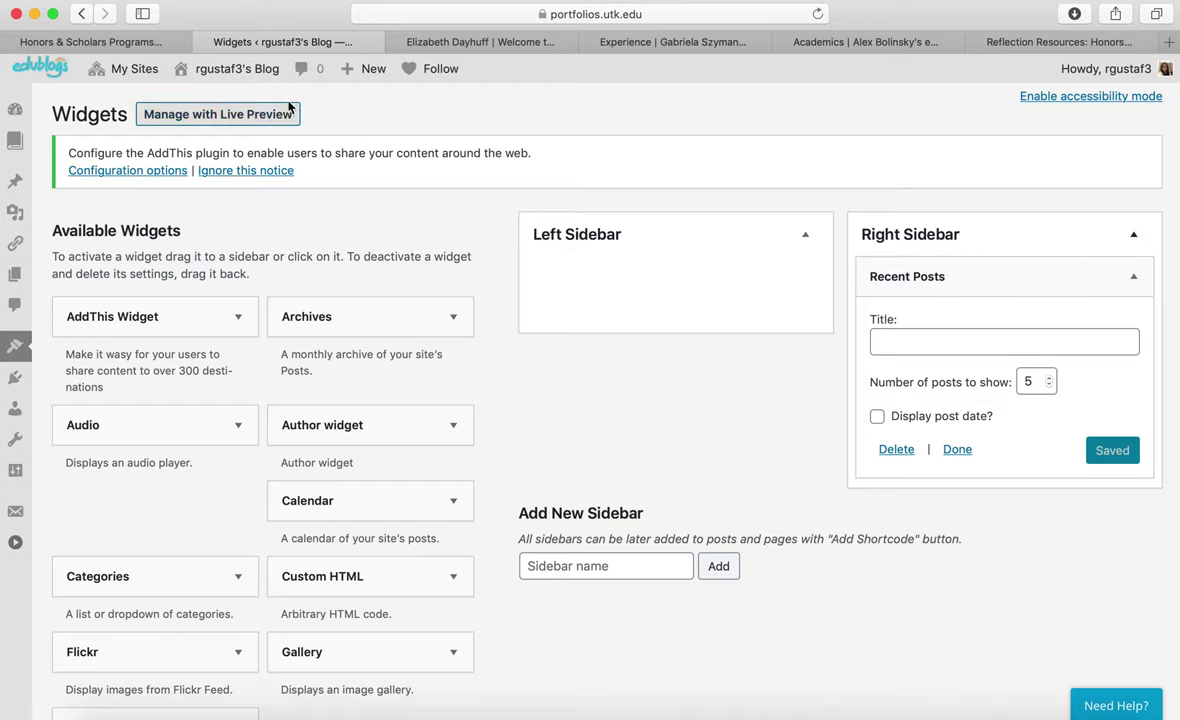
View the blog's front page and check the Recent Posts sidebar beside the About Me content.
{"action": "left_click", "coordinate": [237, 68]}
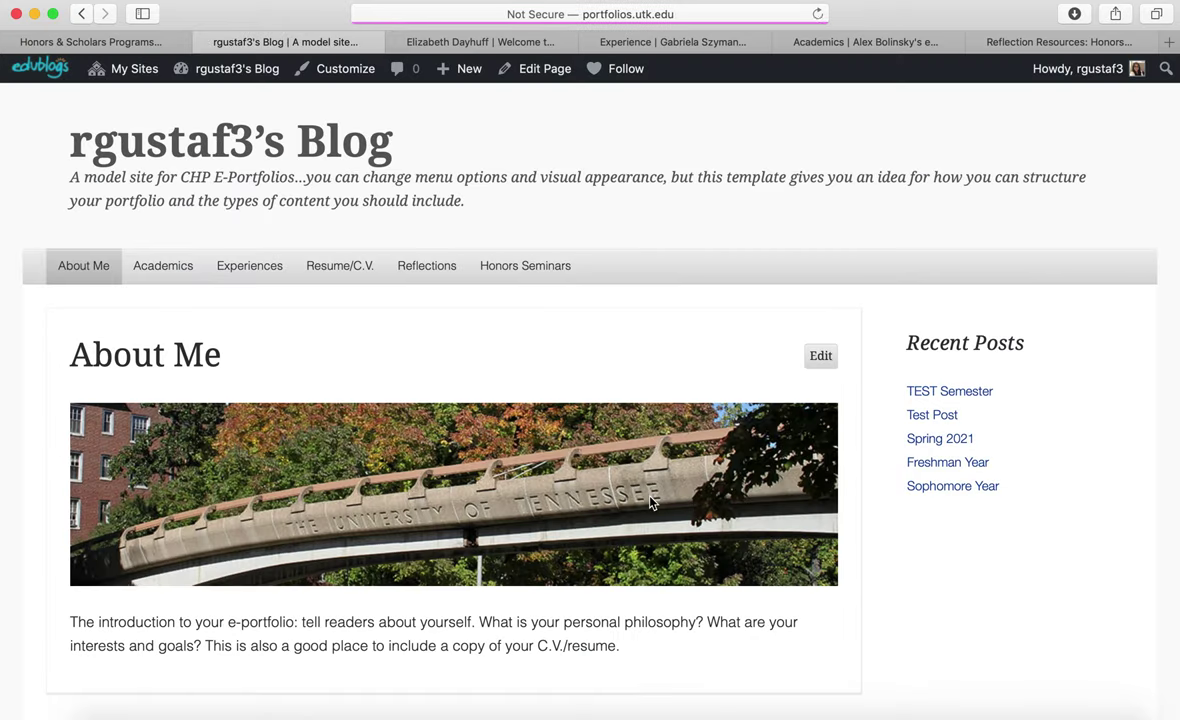
{"action": "scroll", "coordinate": [884, 542], "scroll_direction": "down", "scroll_amount": 1}
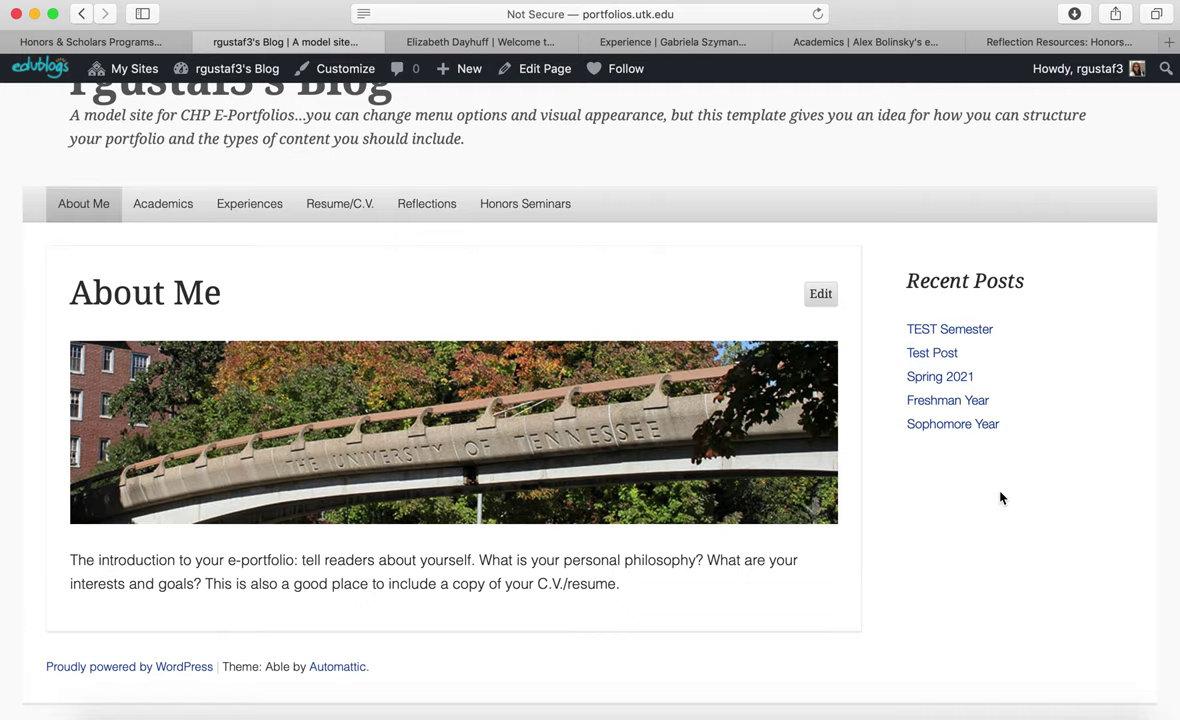
{"action": "scroll", "coordinate": [898, 488], "scroll_direction": "up", "scroll_amount": 2}
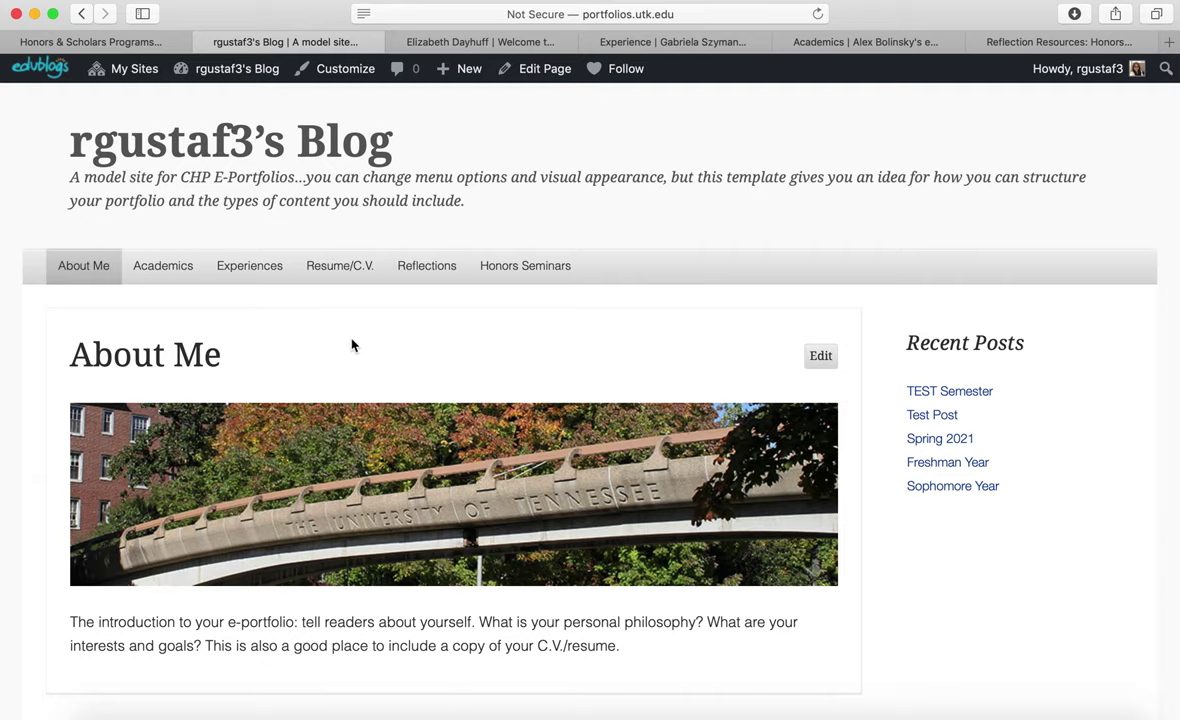
Open the Components of an E-Portfolio page on the Honors & Scholars Programs site and read the Personal Statement requirement.
{"action": "left_click", "coordinate": [124, 44]}
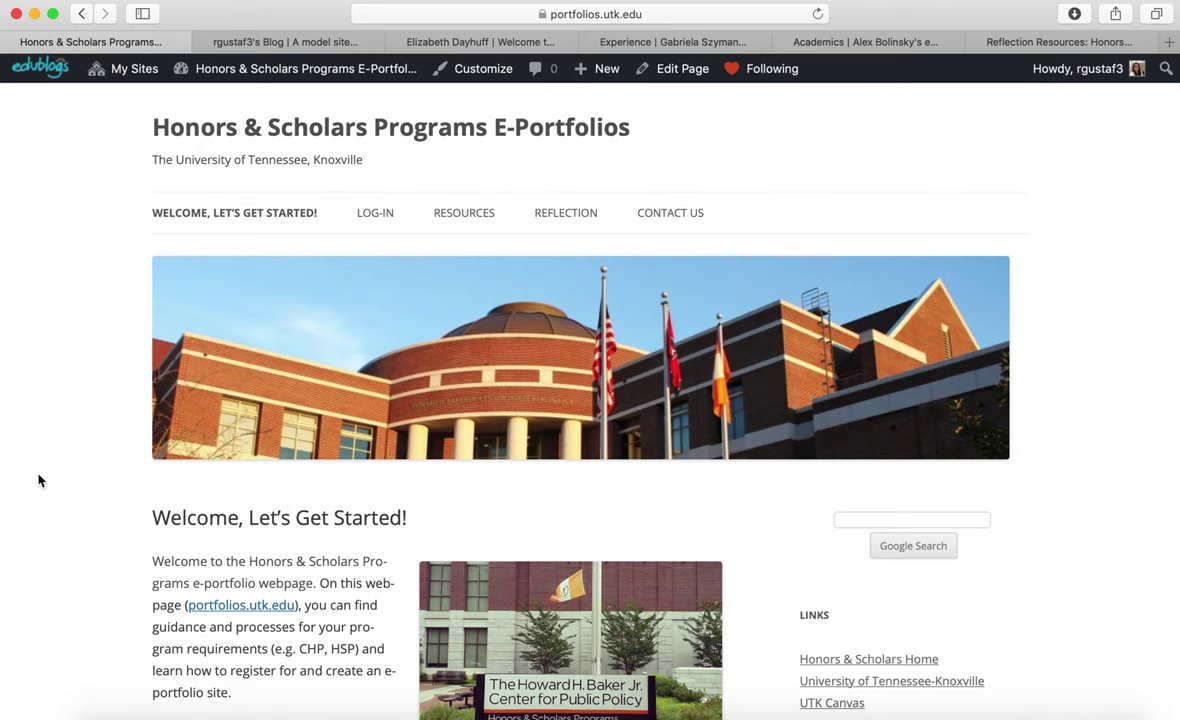
{"action": "scroll", "coordinate": [38, 481], "scroll_direction": "down", "scroll_amount": 2}
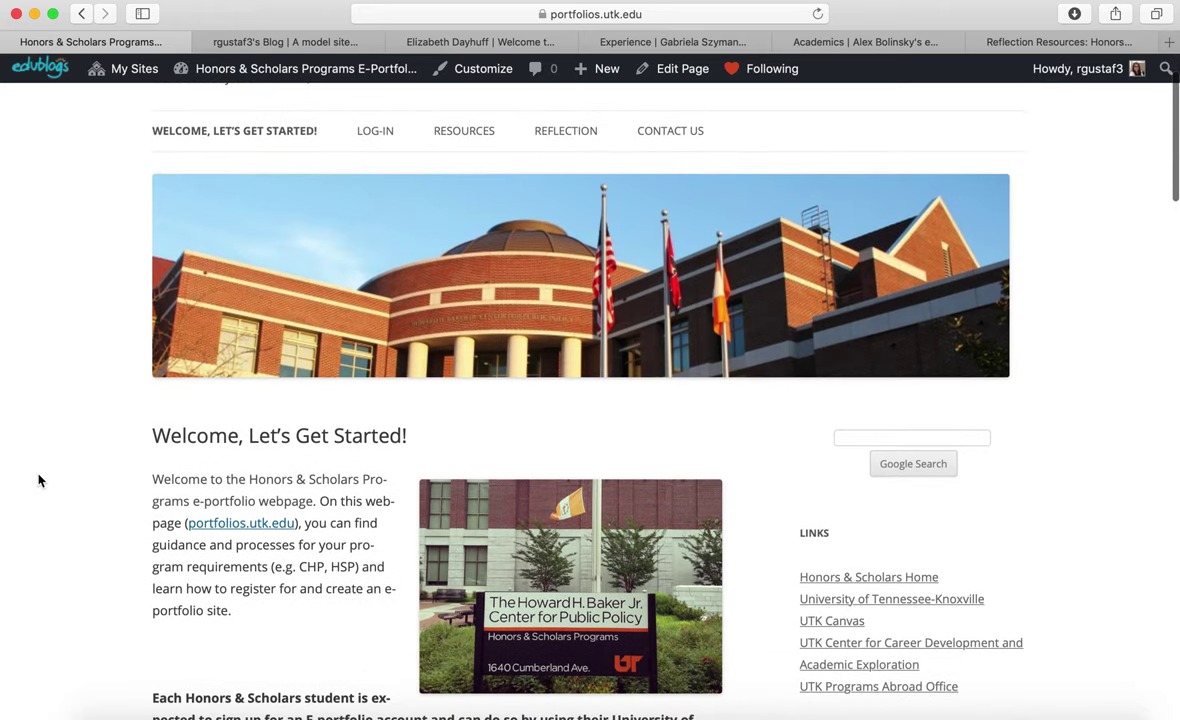
{"action": "mouse_move", "coordinate": [460, 135]}
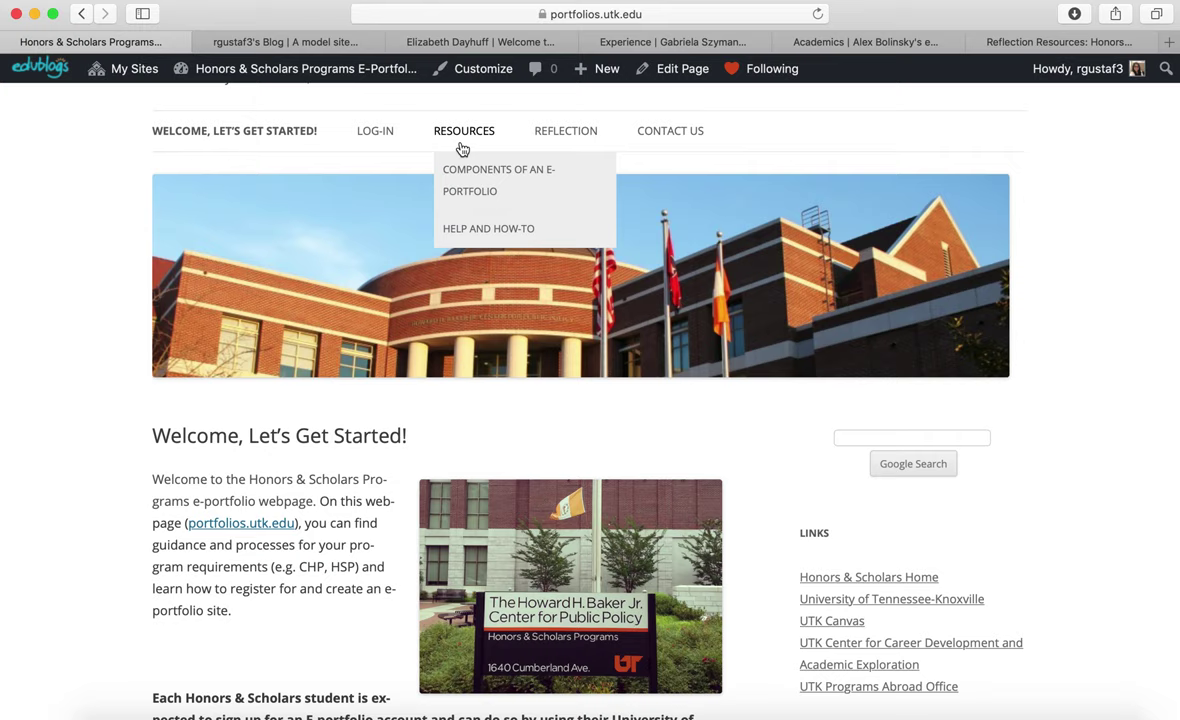
{"action": "left_click", "coordinate": [470, 178]}
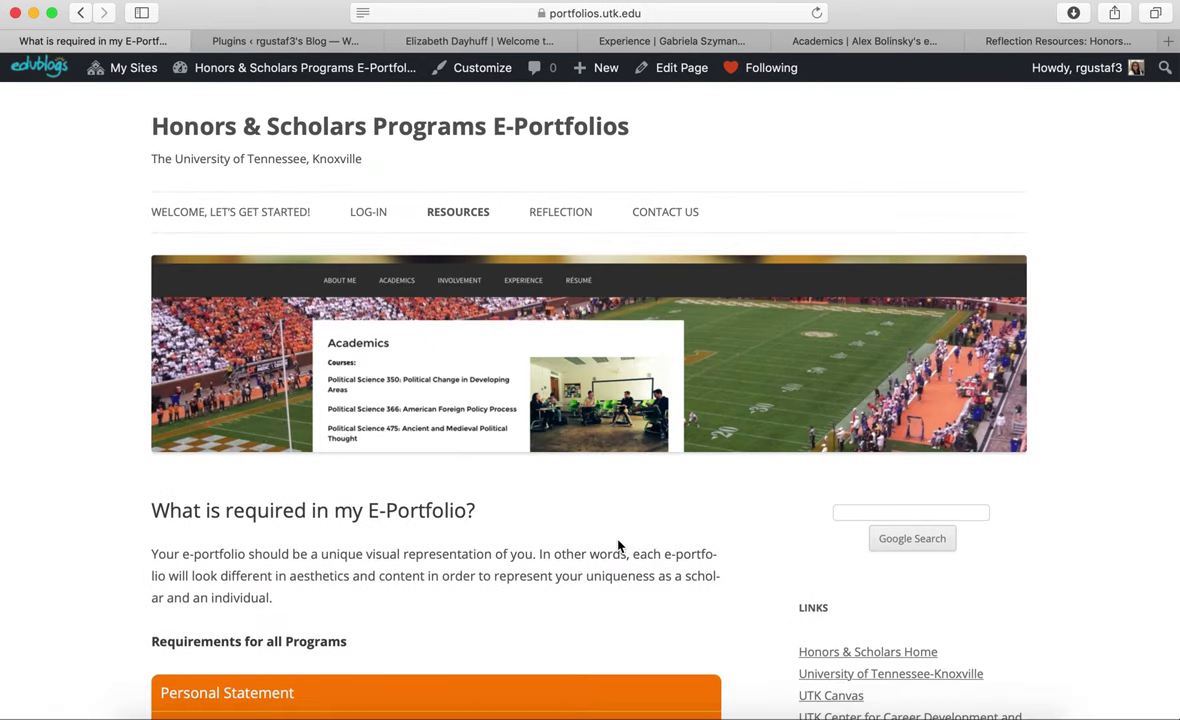
{"action": "scroll", "coordinate": [617, 545], "scroll_direction": "down", "scroll_amount": 10}
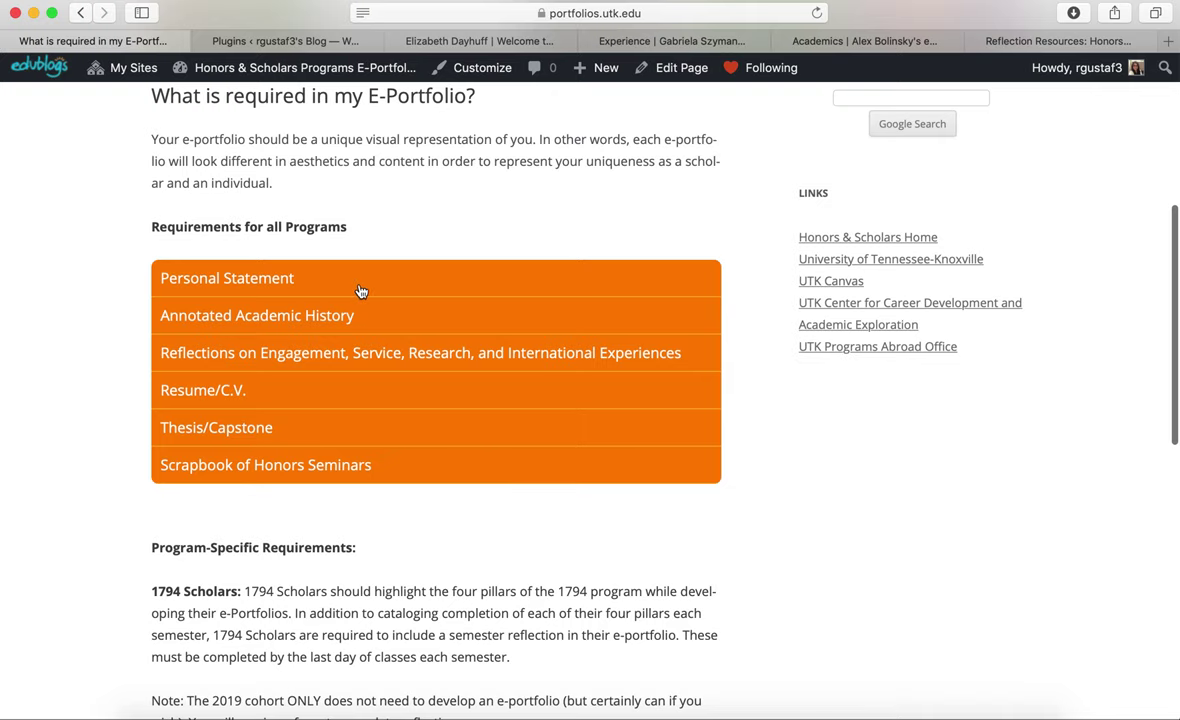
{"action": "left_click", "coordinate": [361, 291]}
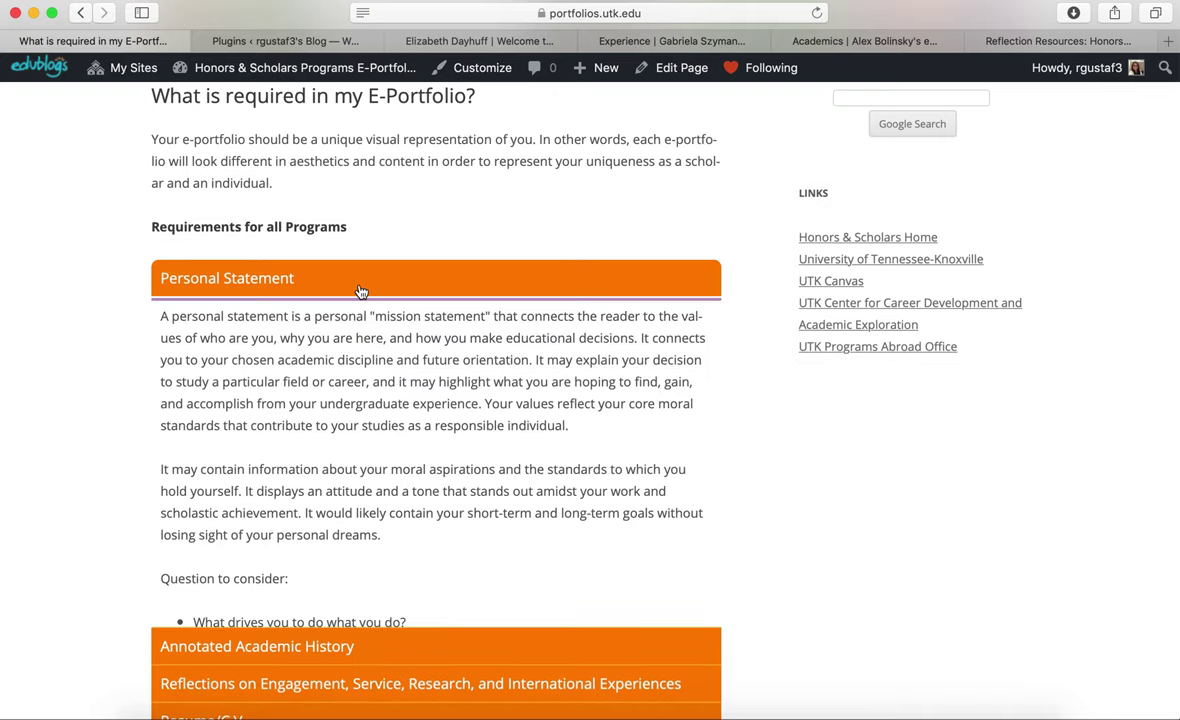
{"action": "scroll", "coordinate": [484, 220], "scroll_direction": "down", "scroll_amount": 3}
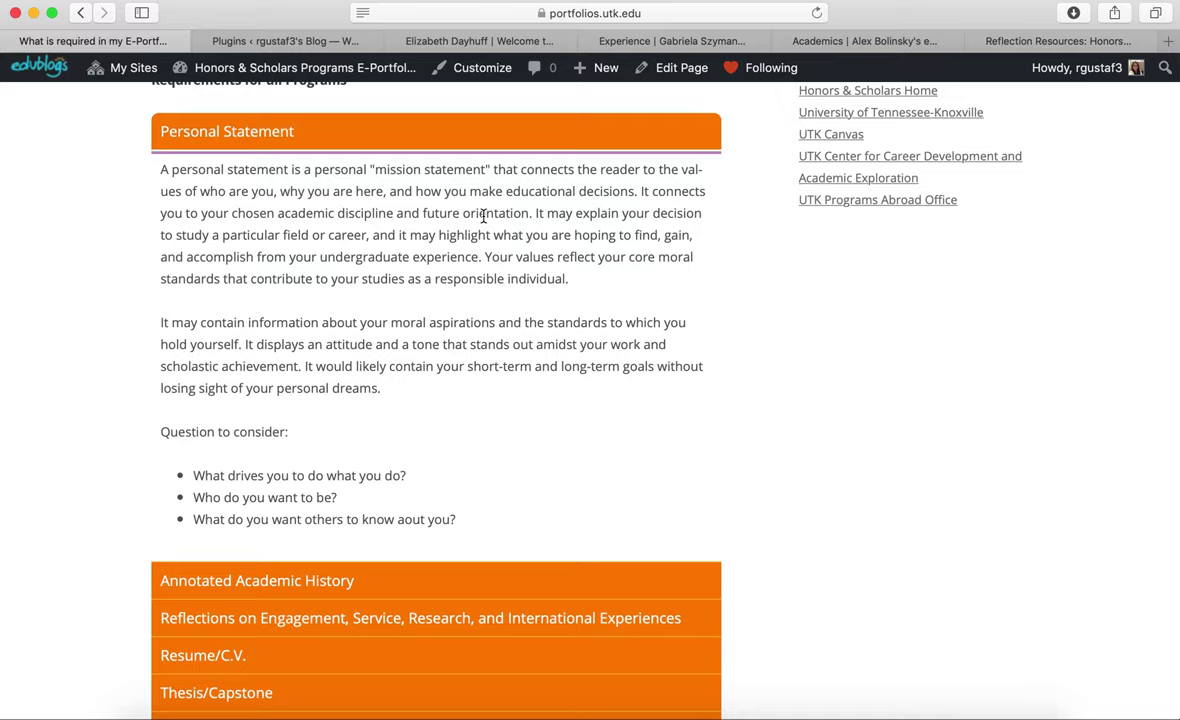
Examine the photos and text on the first sample student portfolio's About Me page as a personal statement example.
{"action": "left_click", "coordinate": [509, 44]}
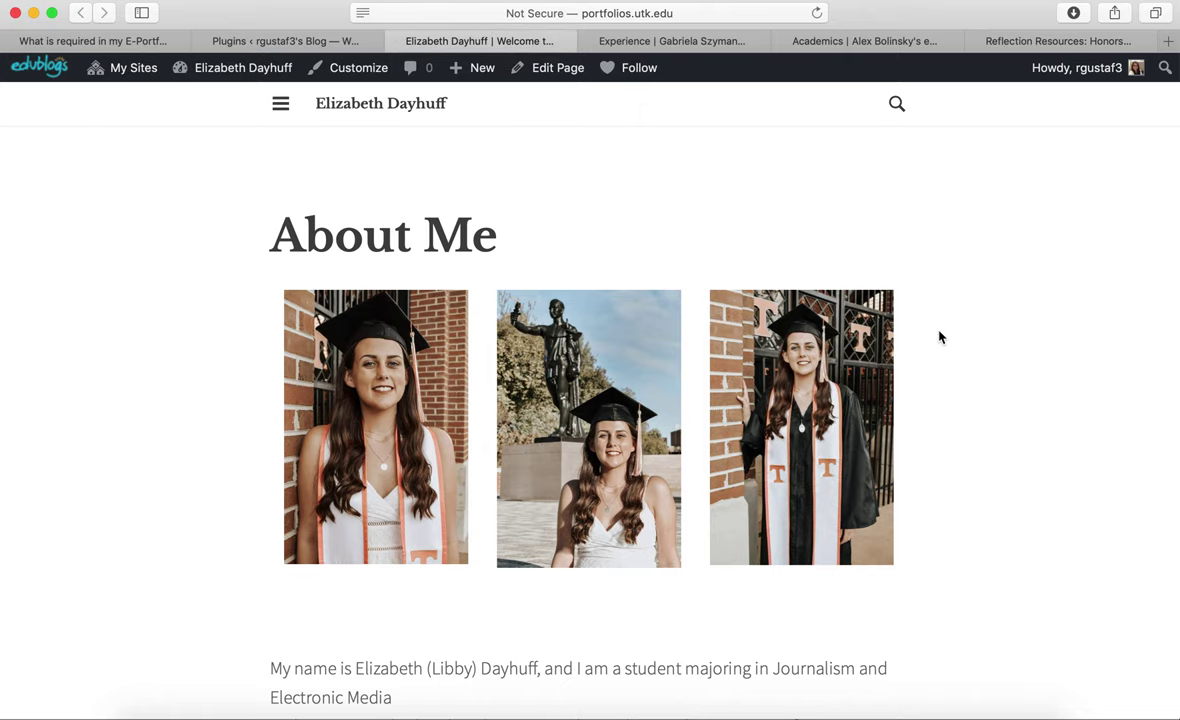
{"action": "scroll", "coordinate": [951, 401], "scroll_direction": "down", "scroll_amount": 3}
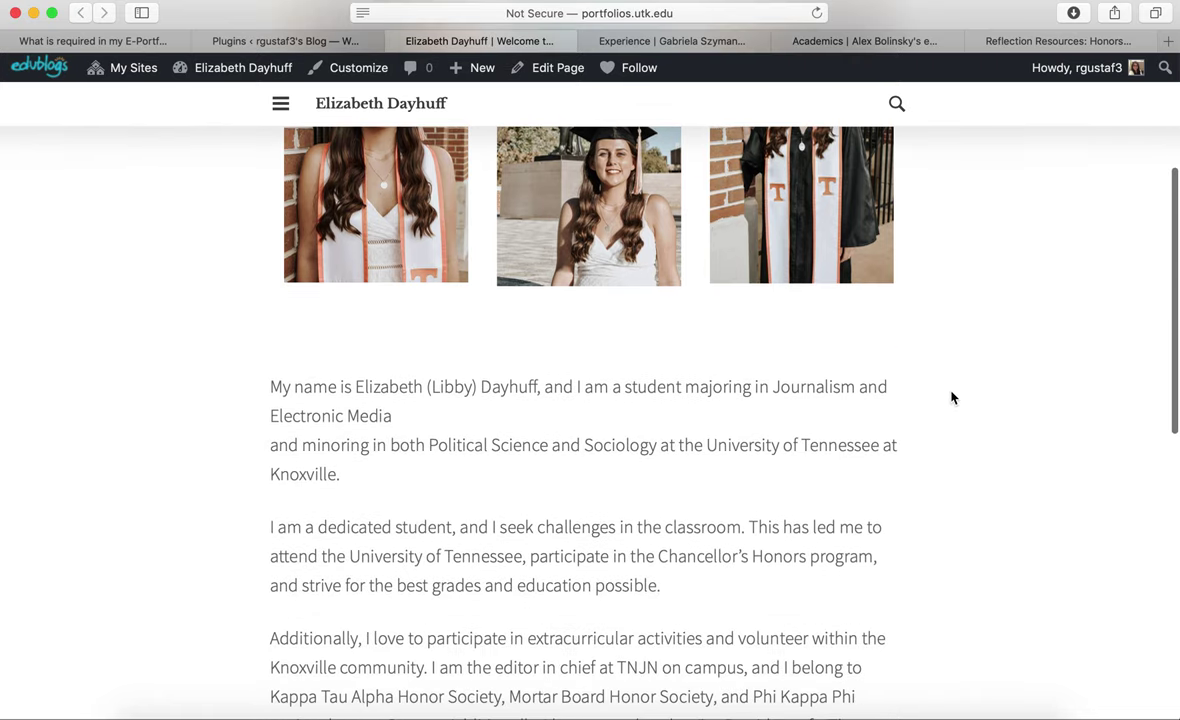
{"action": "scroll", "coordinate": [951, 400], "scroll_direction": "up", "scroll_amount": 3}
{"action": "scroll", "coordinate": [951, 398], "scroll_direction": "down", "scroll_amount": 6}
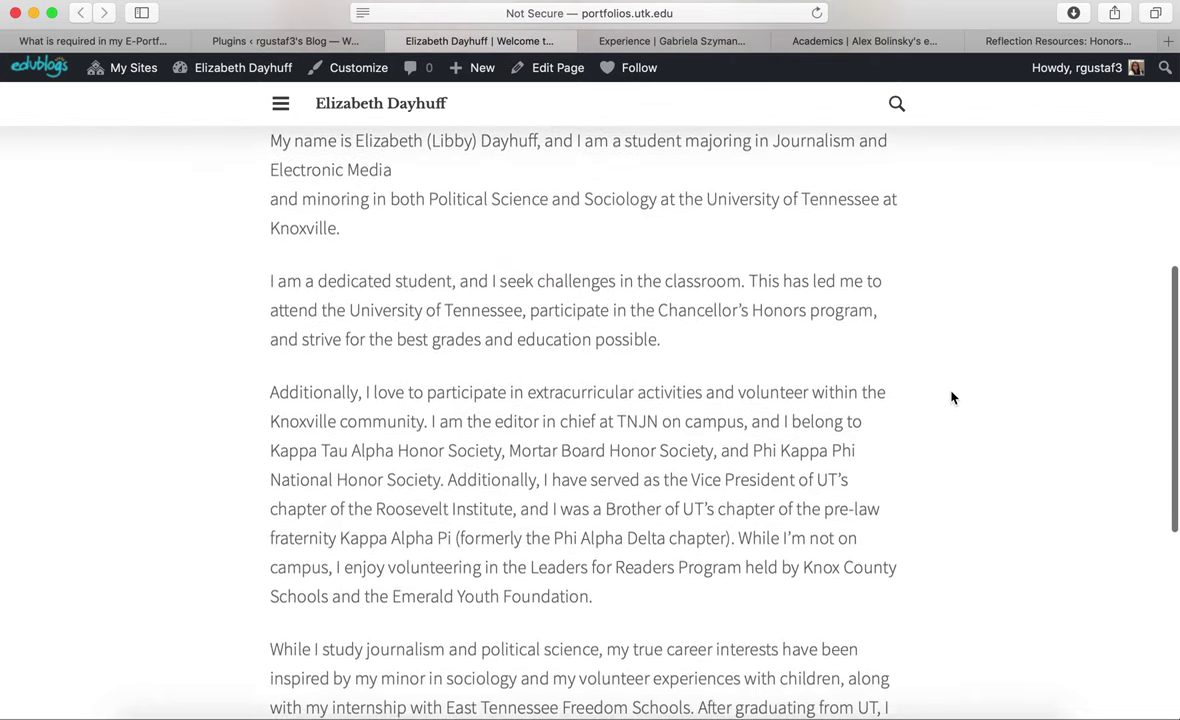
{"action": "scroll", "coordinate": [951, 398], "scroll_direction": "down", "scroll_amount": 3}
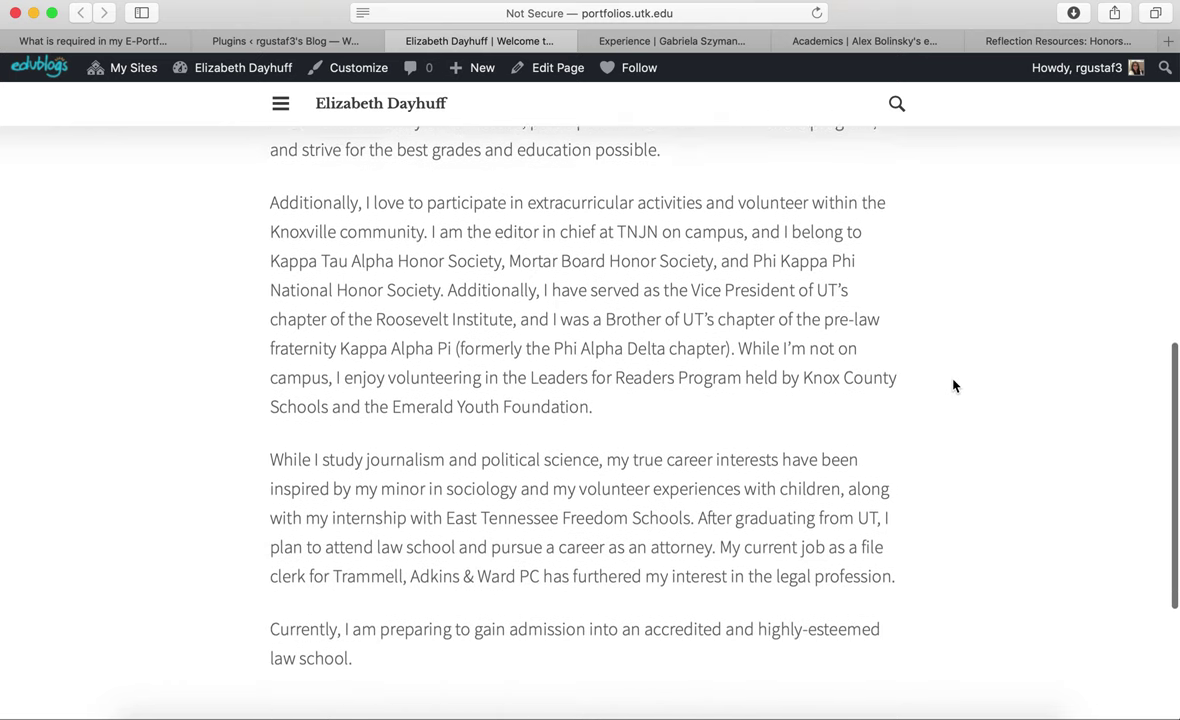
{"action": "scroll", "coordinate": [953, 386], "scroll_direction": "up", "scroll_amount": 2}
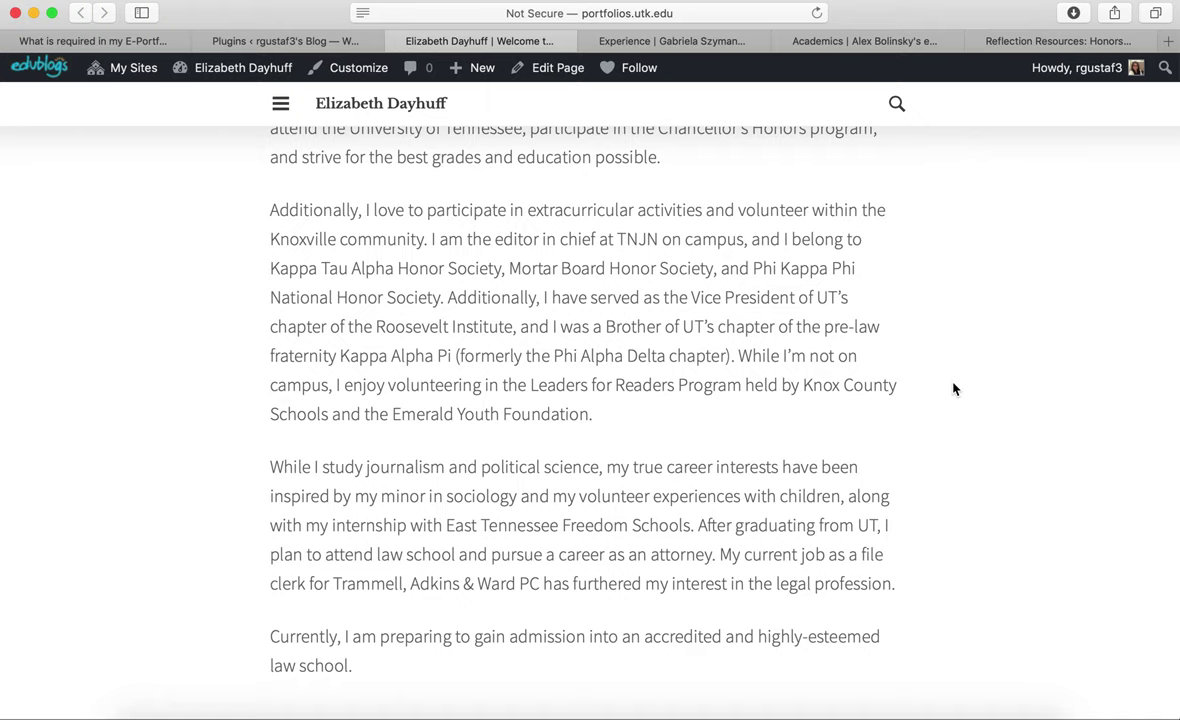
{"action": "scroll", "coordinate": [953, 388], "scroll_direction": "up", "scroll_amount": 5}
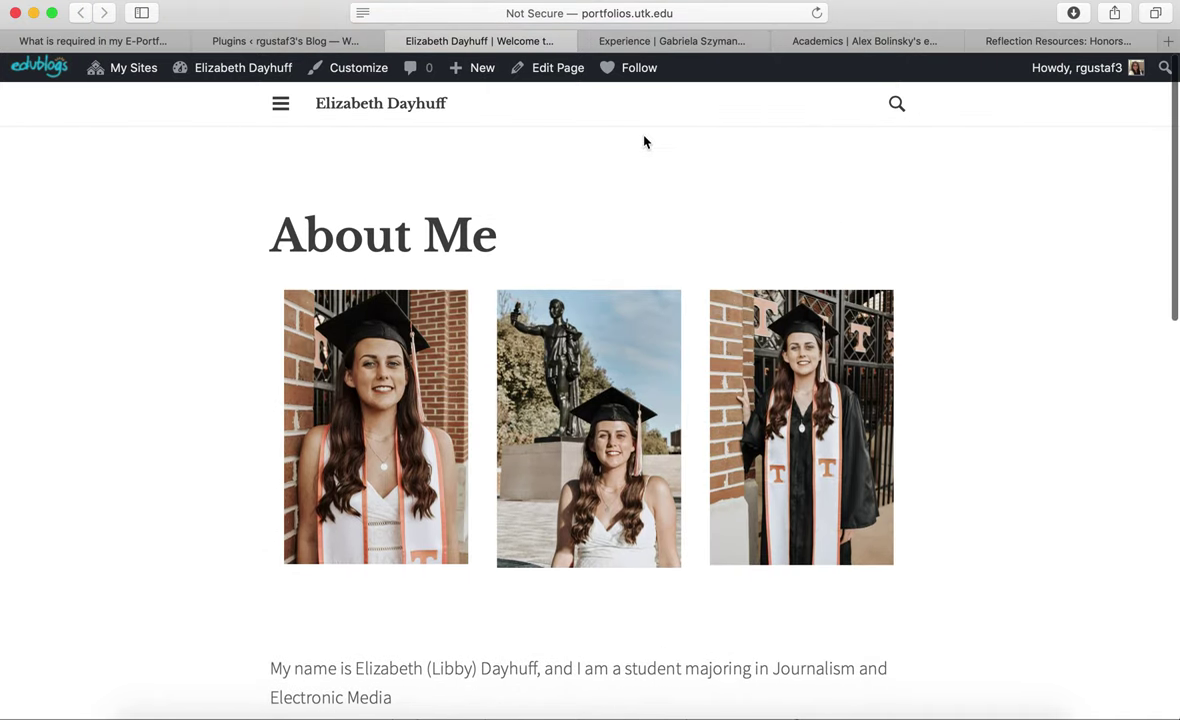
{"action": "scroll", "coordinate": [639, 167], "scroll_direction": "down", "scroll_amount": 10}
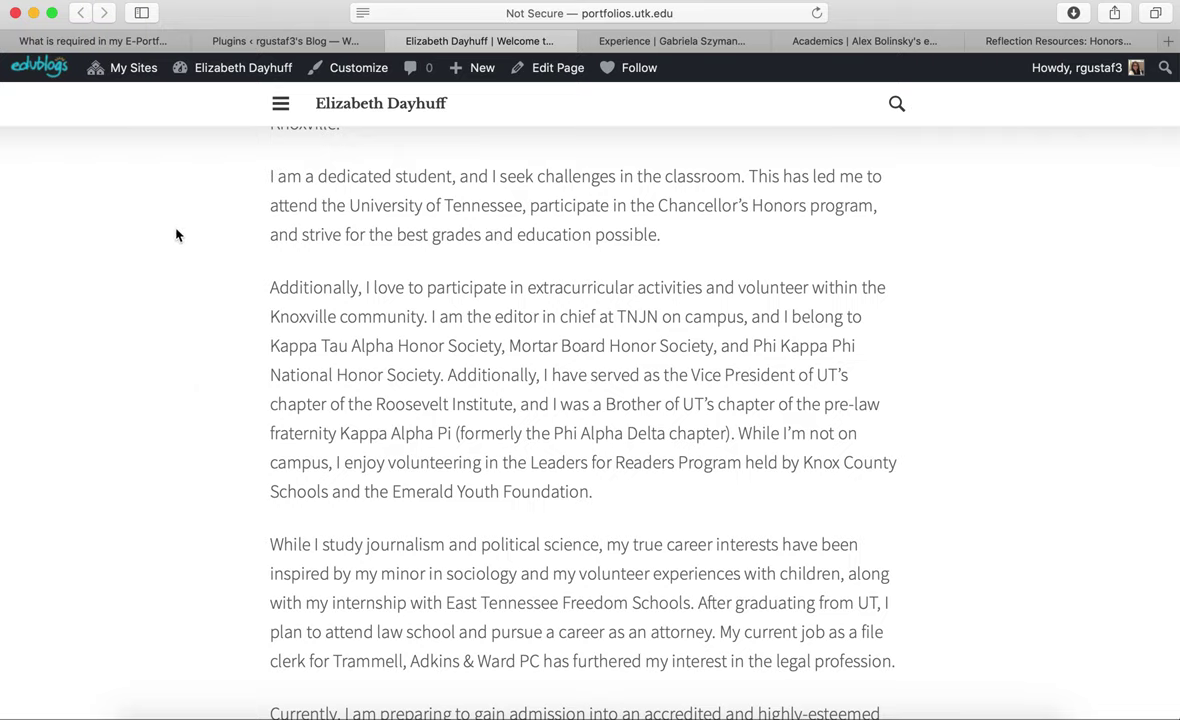
Return to the e-portfolio requirements page and read the Annotated Academic History section.
{"action": "left_click", "coordinate": [95, 40]}
{"action": "scroll", "coordinate": [395, 372], "scroll_direction": "down", "scroll_amount": 5}
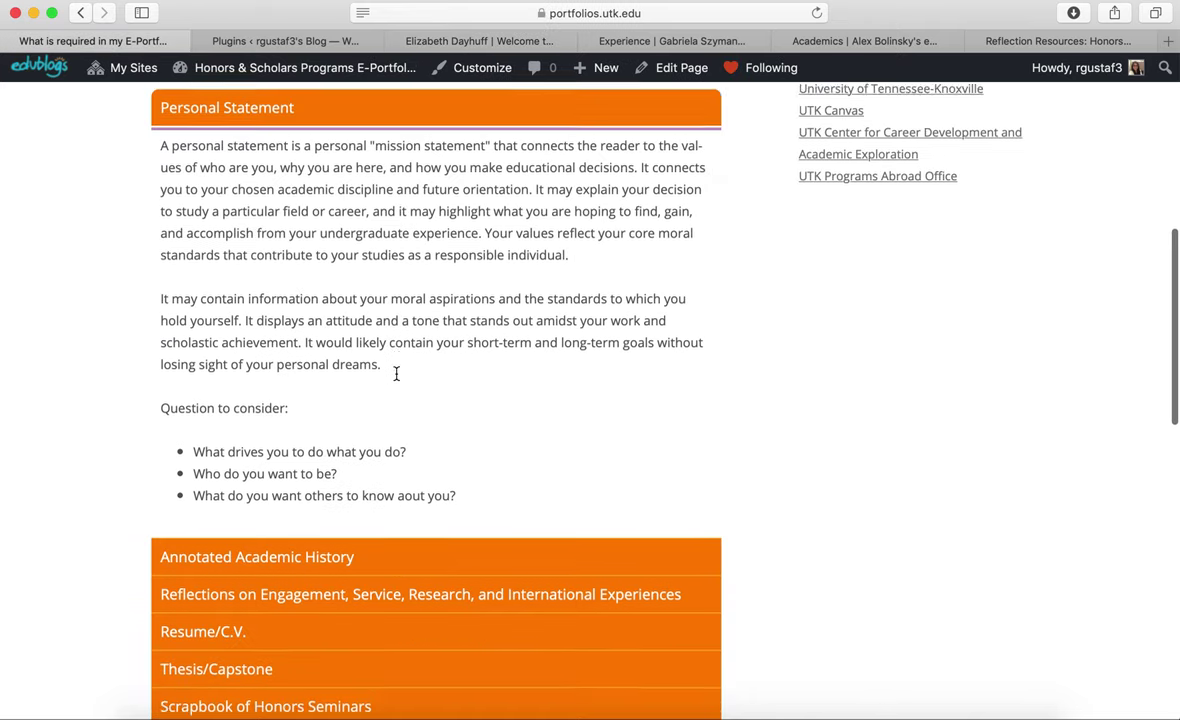
{"action": "left_click", "coordinate": [406, 306]}
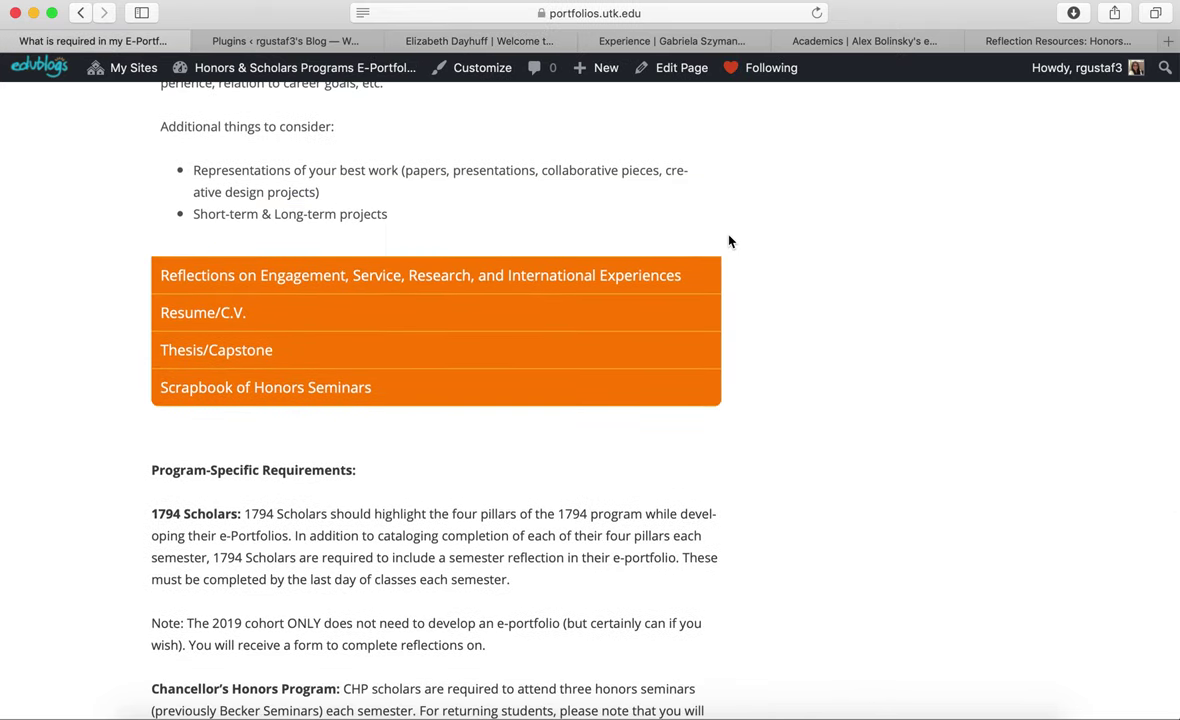
{"action": "scroll", "coordinate": [728, 241], "scroll_direction": "up", "scroll_amount": 5}
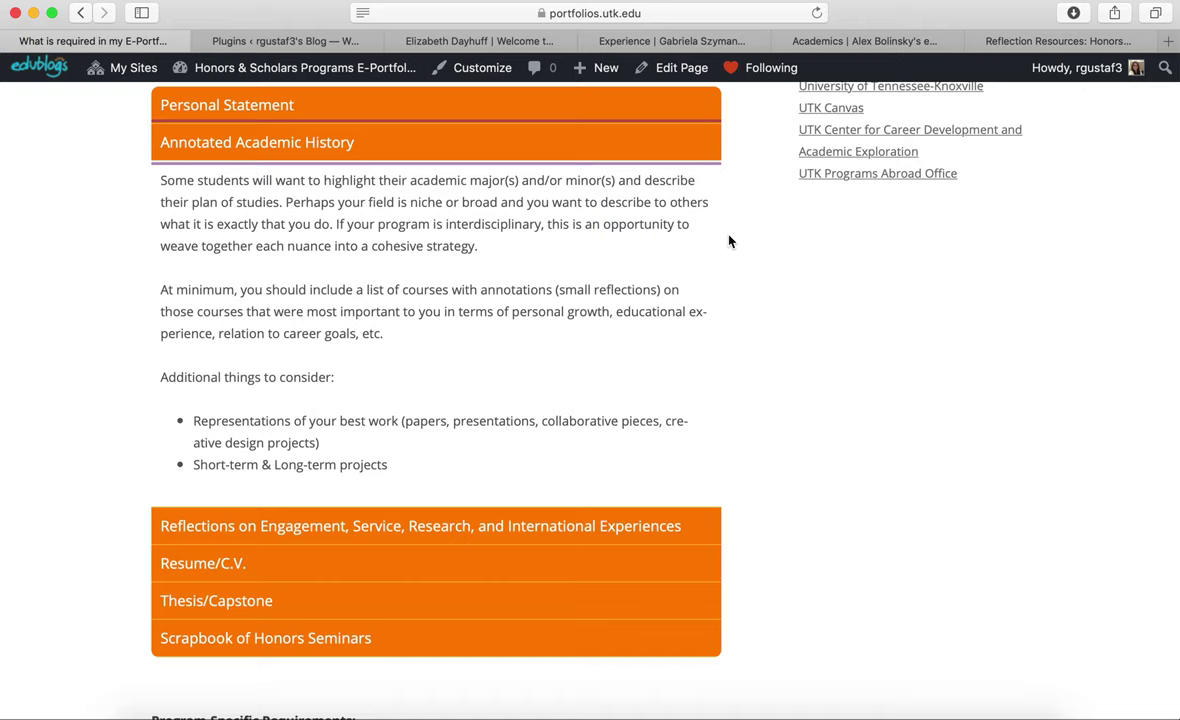
Examine the annotated course lists by semester on the Academics page of the electrical engineering student's sample portfolio.
{"action": "left_click", "coordinate": [862, 44]}
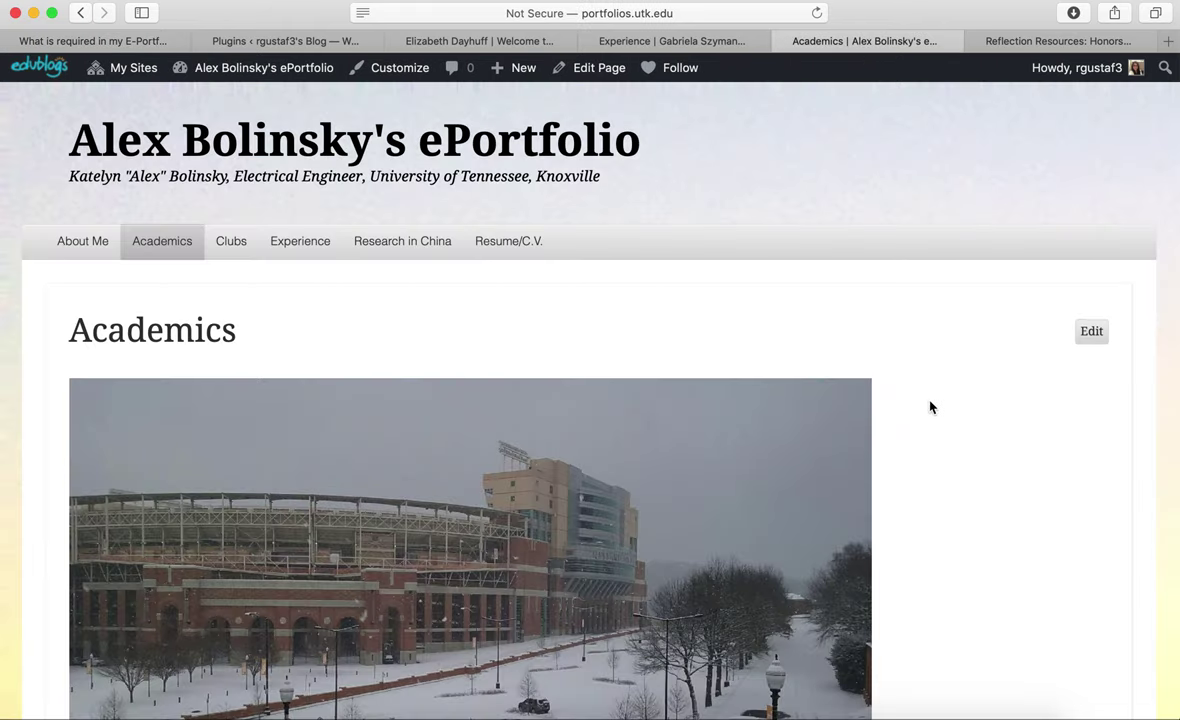
{"action": "scroll", "coordinate": [930, 406], "scroll_direction": "down", "scroll_amount": 5}
{"action": "scroll", "coordinate": [930, 406], "scroll_direction": "down", "scroll_amount": 10}
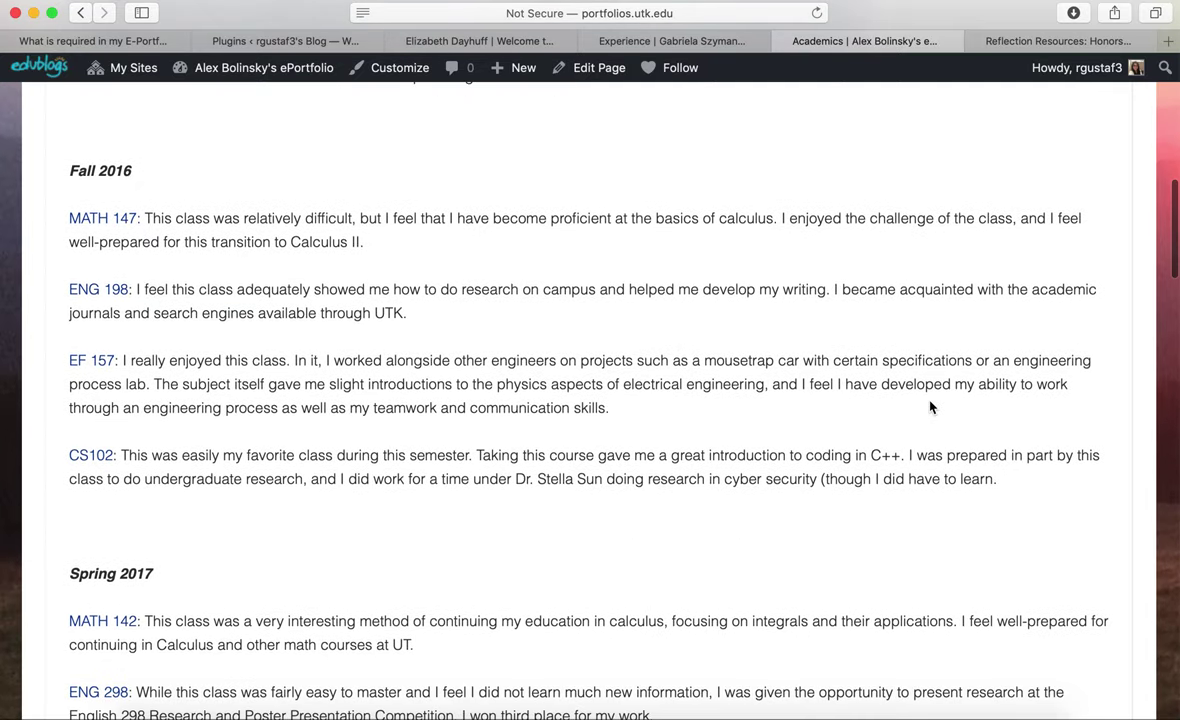
{"action": "scroll", "coordinate": [930, 406], "scroll_direction": "down", "scroll_amount": 10}
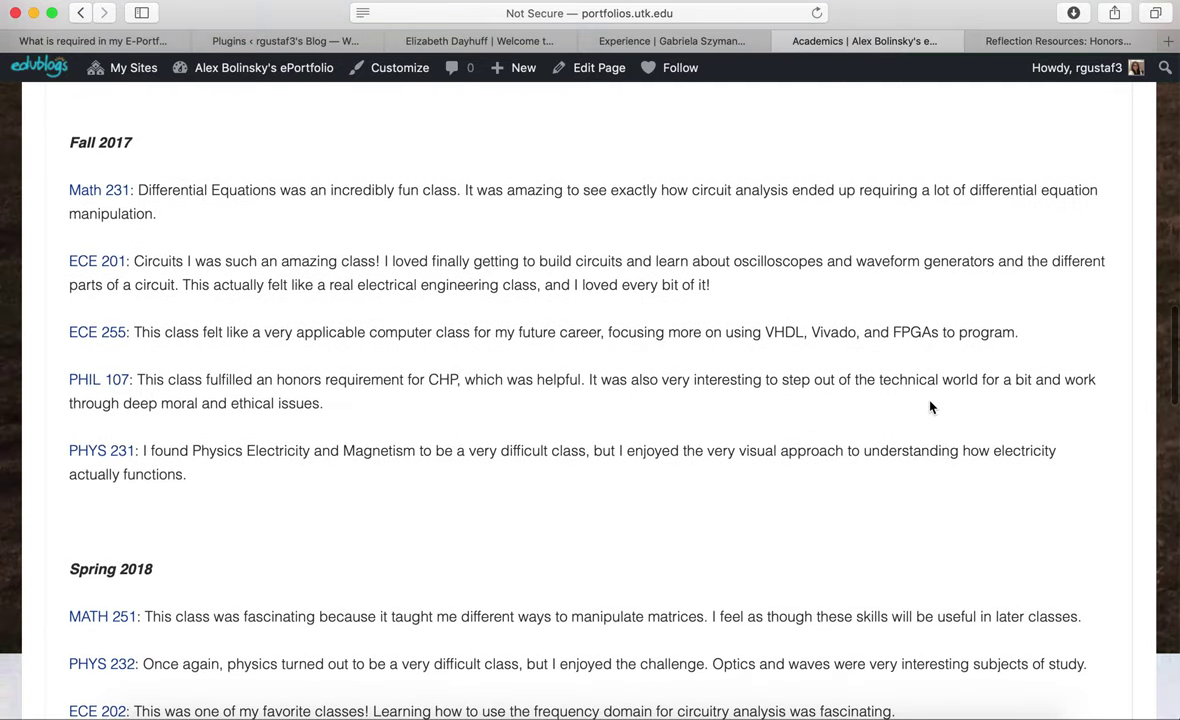
{"action": "scroll", "coordinate": [930, 406], "scroll_direction": "down", "scroll_amount": 10}
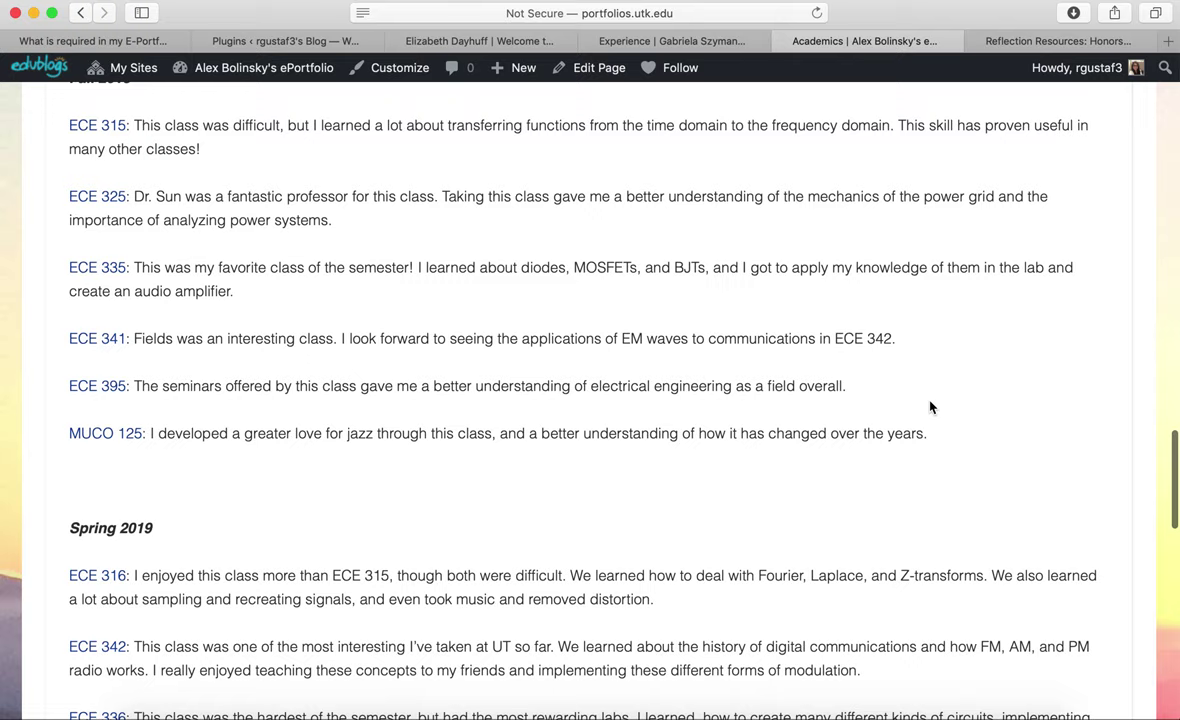
Review the remaining annotated course lists, through Spring 2020 and back to Fall 2016, on the electrical engineering student's Academics page.
{"action": "scroll", "coordinate": [930, 406], "scroll_direction": "down", "scroll_amount": 10}
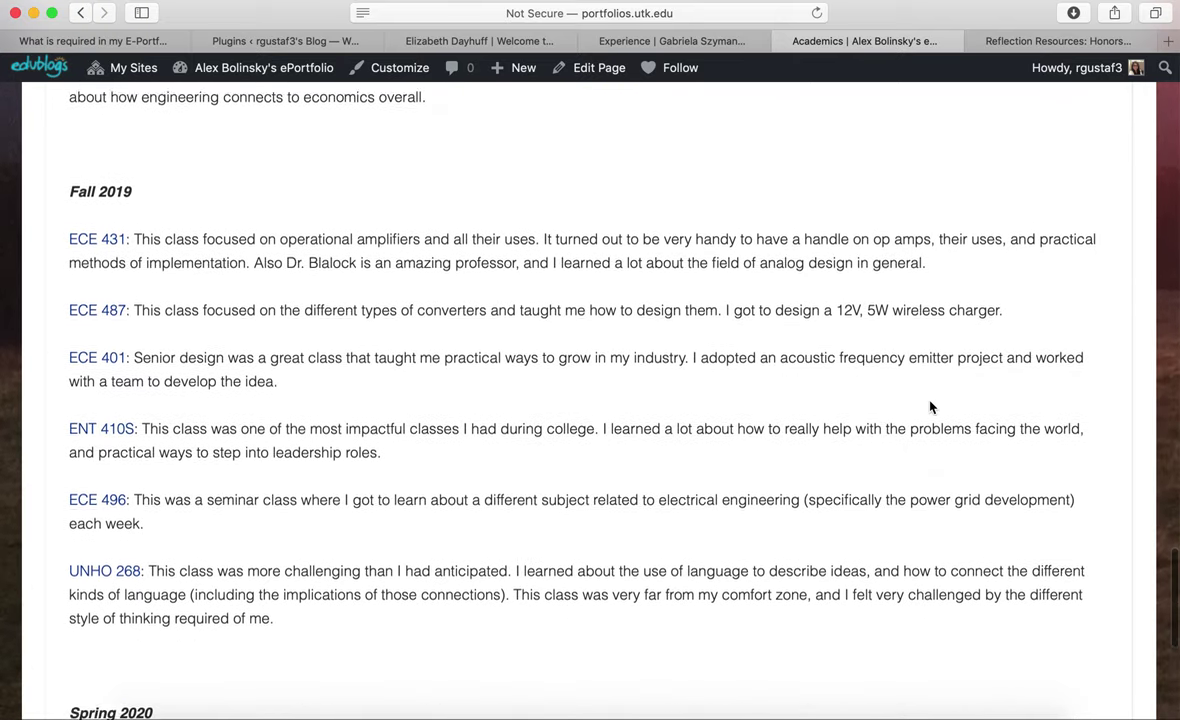
{"action": "scroll", "coordinate": [930, 406], "scroll_direction": "down", "scroll_amount": 8}
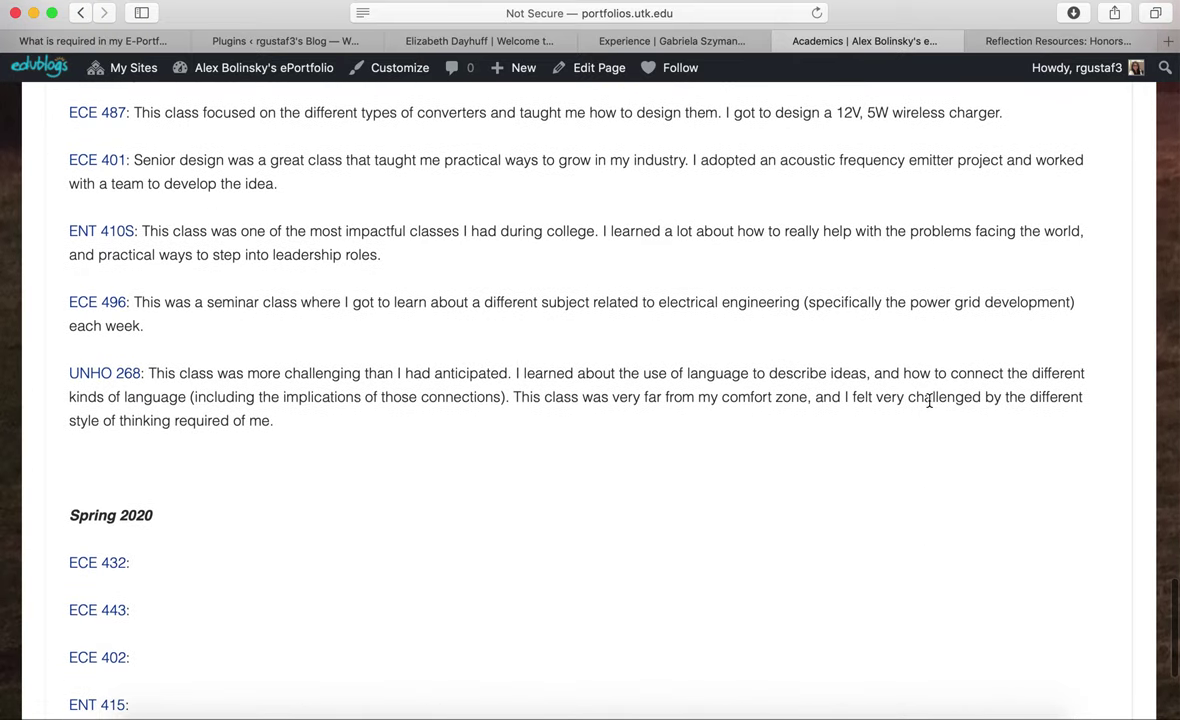
{"action": "scroll", "coordinate": [930, 405], "scroll_direction": "up", "scroll_amount": 10}
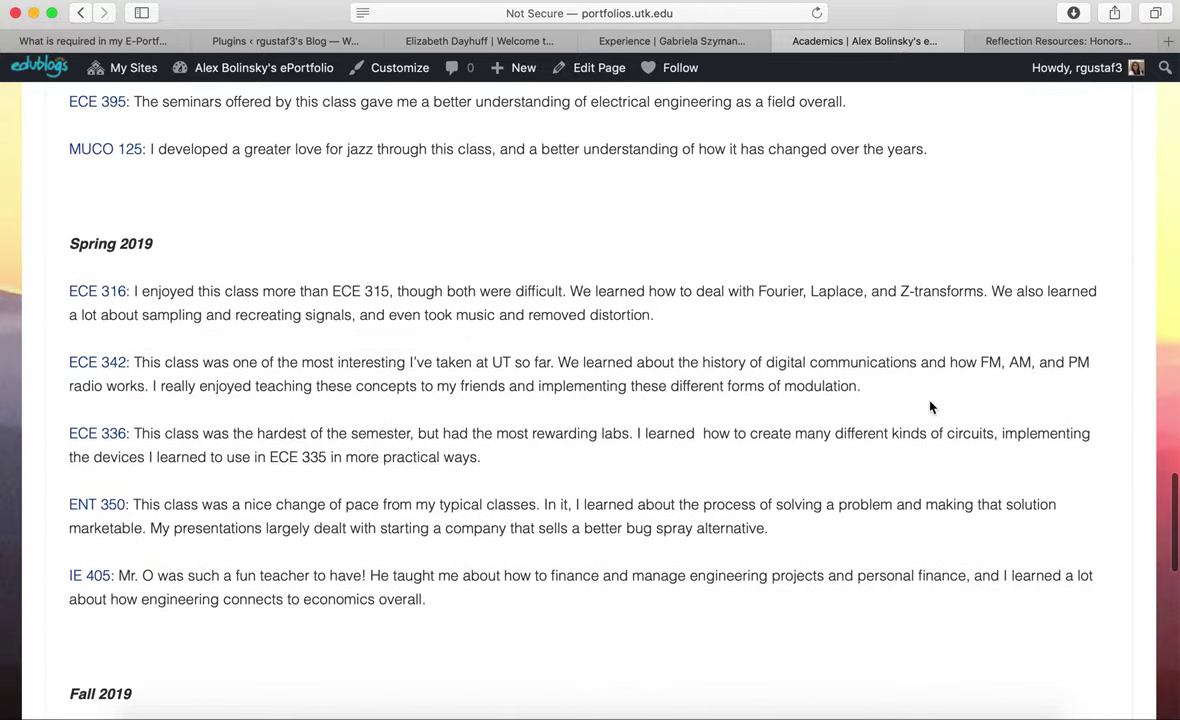
{"action": "scroll", "coordinate": [930, 406], "scroll_direction": "up", "scroll_amount": 10}
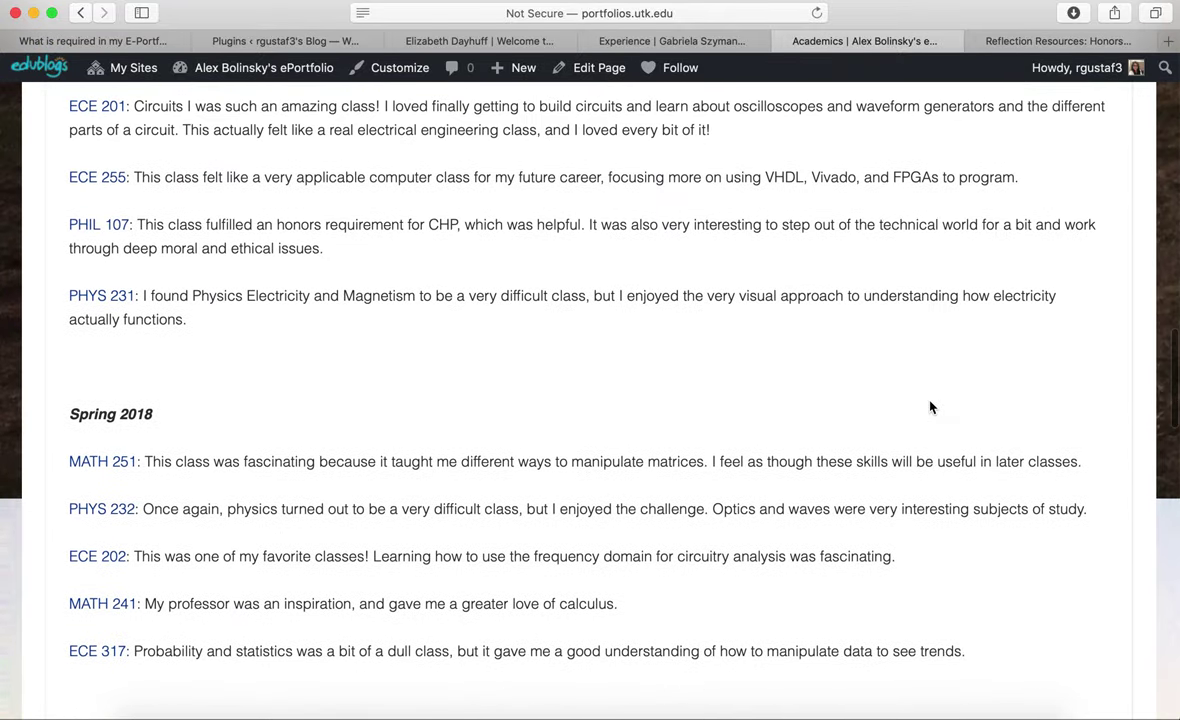
{"action": "scroll", "coordinate": [930, 406], "scroll_direction": "up", "scroll_amount": 10}
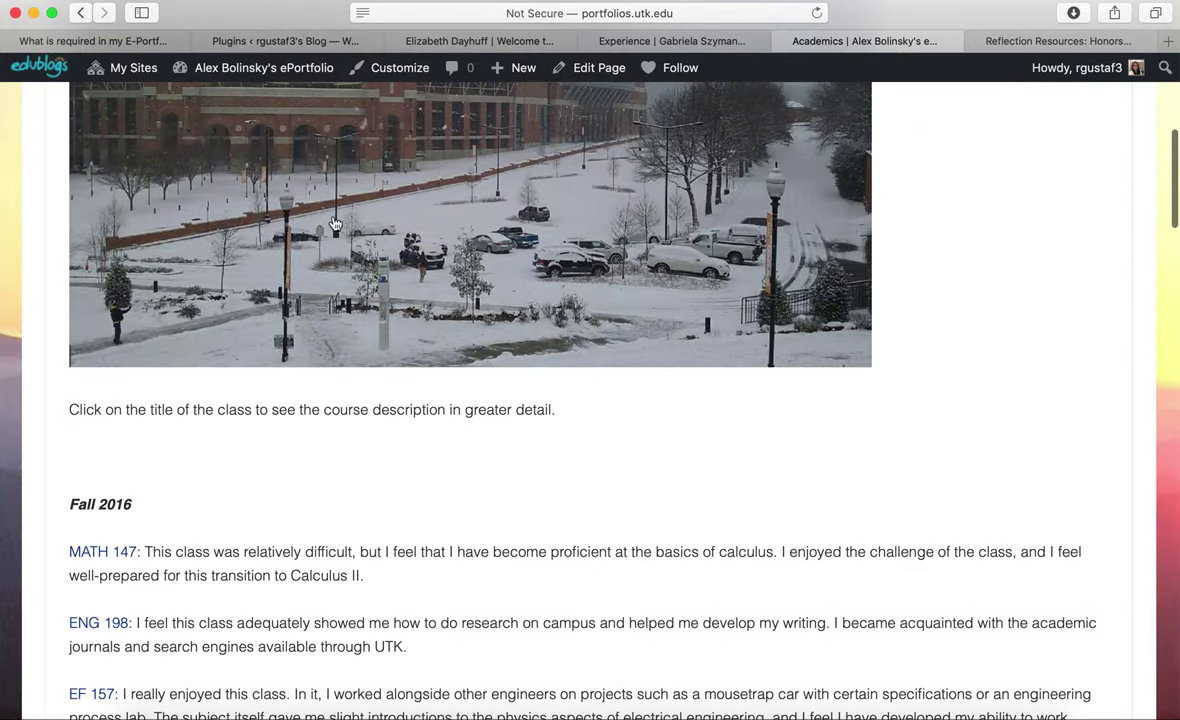
{"action": "scroll", "coordinate": [390, 357], "scroll_direction": "up", "scroll_amount": 5}
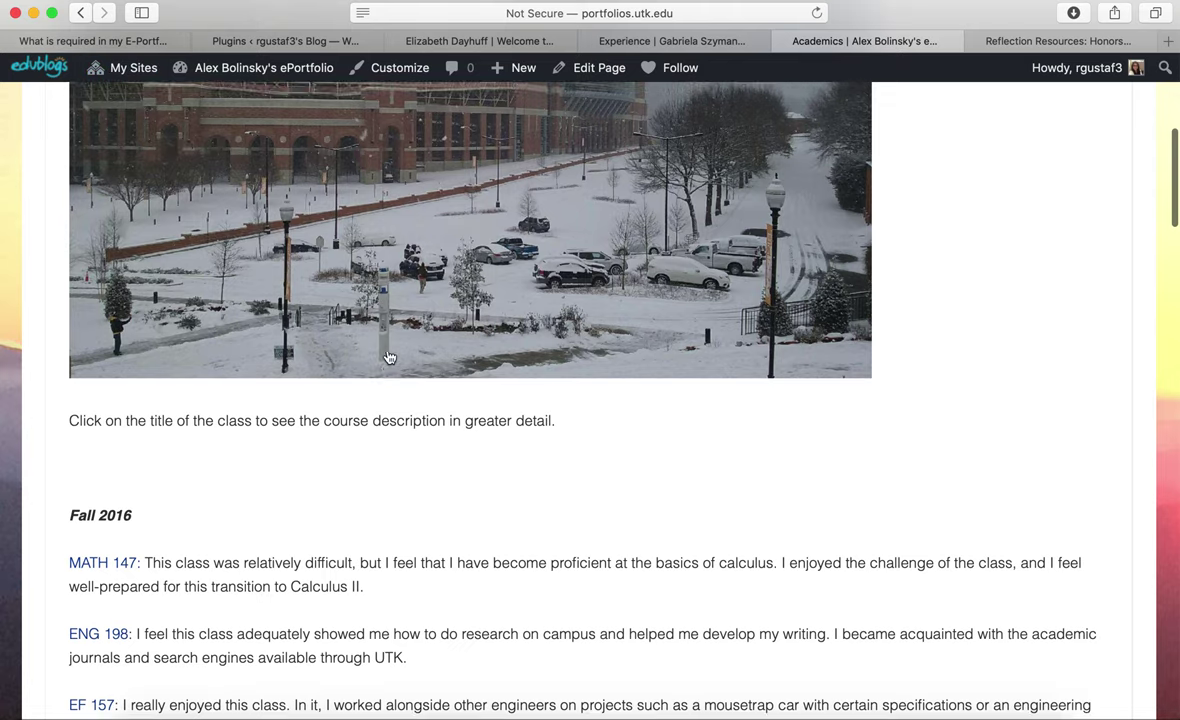
{"action": "scroll", "coordinate": [388, 356], "scroll_direction": "up", "scroll_amount": 2}
{"action": "scroll", "coordinate": [357, 322], "scroll_direction": "down", "scroll_amount": 6}
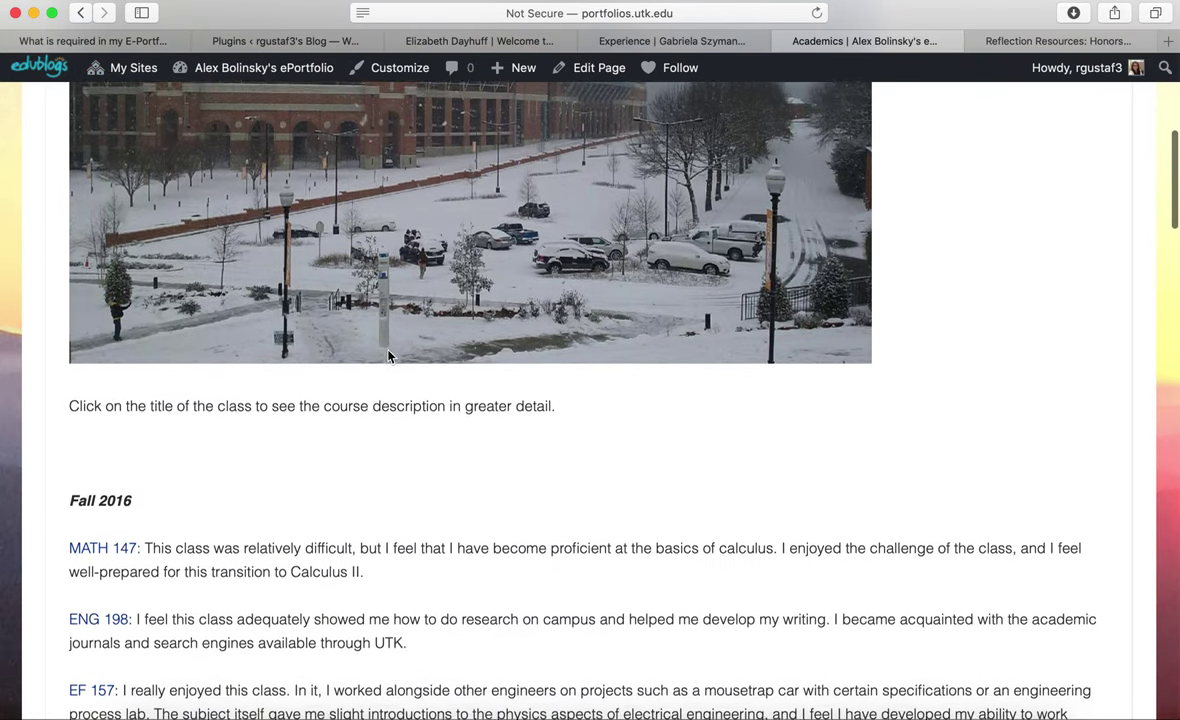
Return to the e-portfolio requirements page and read the Reflections on Engagement, Service, Research, and International Experiences section.
{"action": "left_click", "coordinate": [131, 40]}
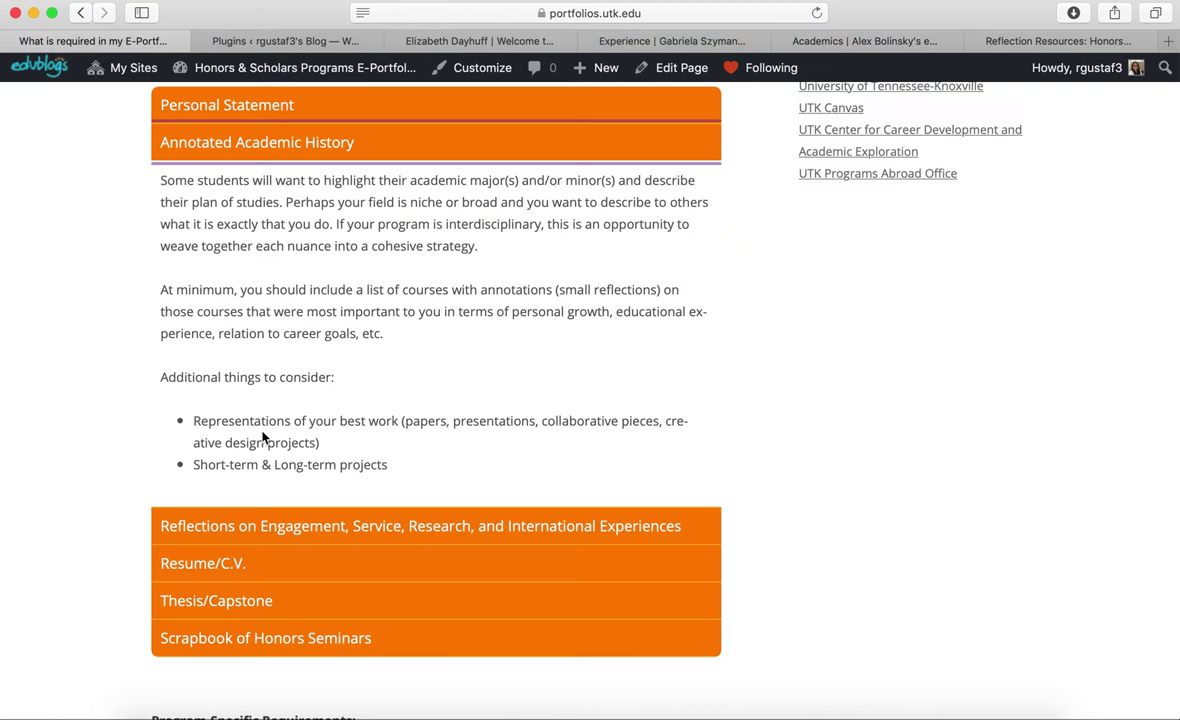
{"action": "left_click", "coordinate": [285, 515]}
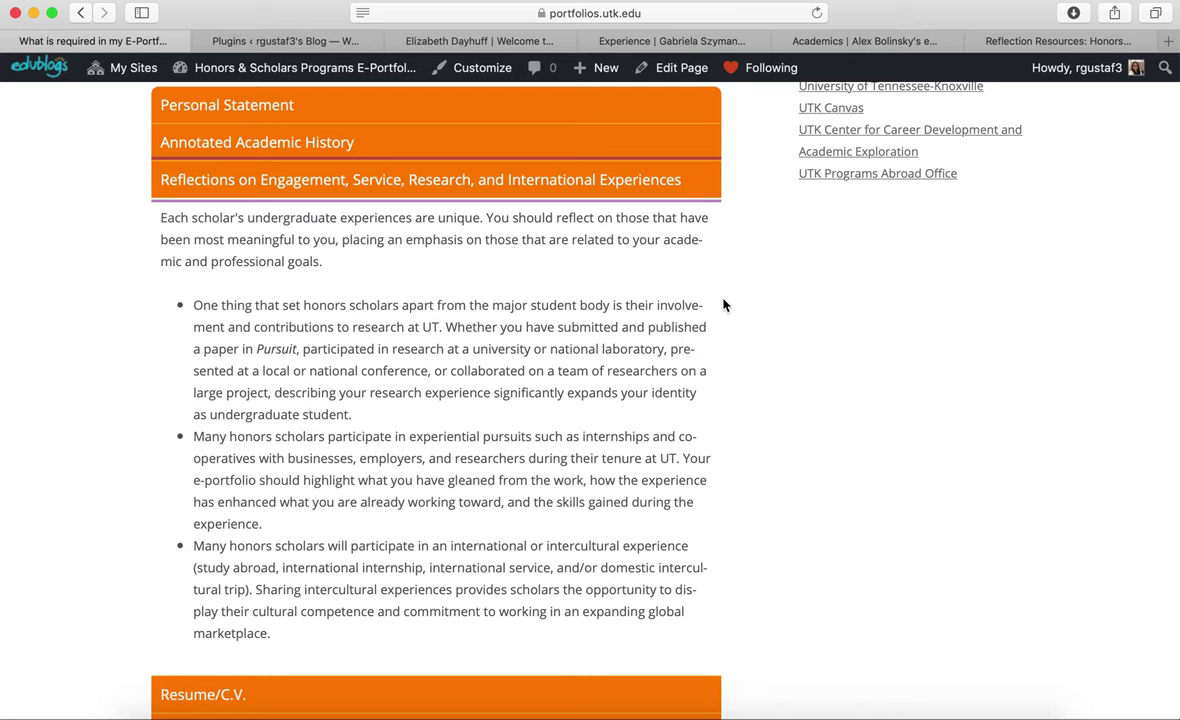
Examine the internship, study abroad and conference reflections on the Experience page of the journalism student's sample portfolio.
{"action": "left_click", "coordinate": [626, 43]}
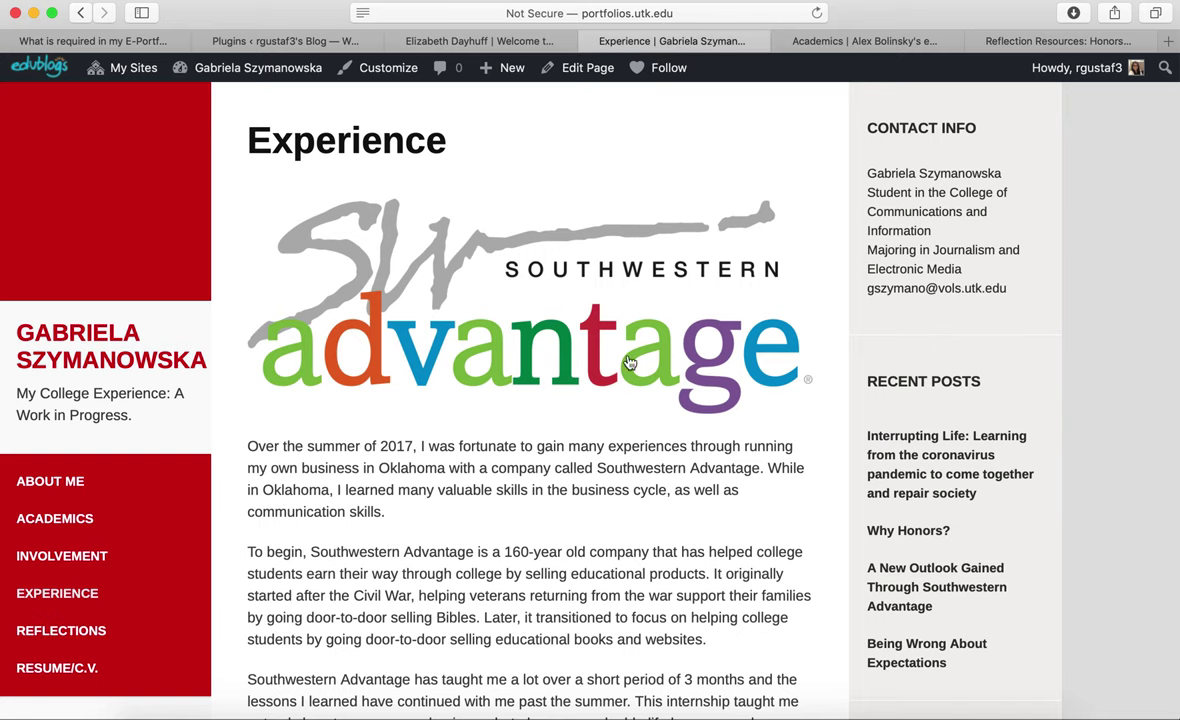
{"action": "scroll", "coordinate": [643, 490], "scroll_direction": "down", "scroll_amount": 3}
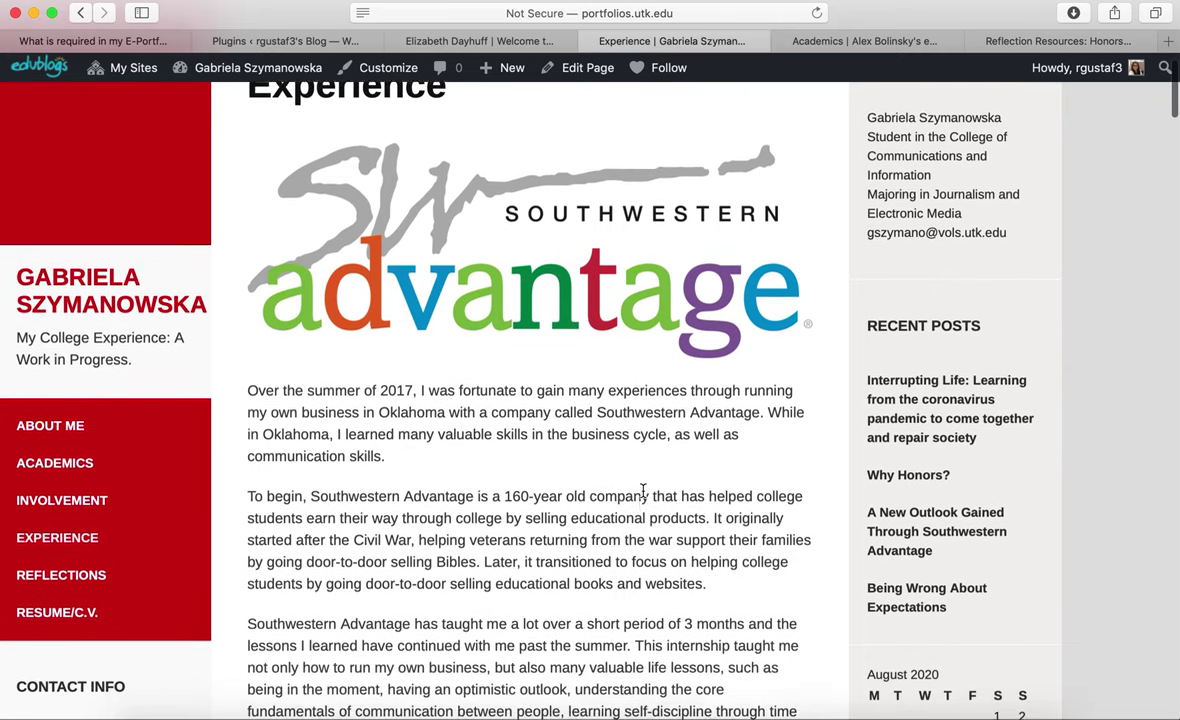
{"action": "scroll", "coordinate": [643, 490], "scroll_direction": "down", "scroll_amount": 2}
{"action": "scroll", "coordinate": [643, 490], "scroll_direction": "up", "scroll_amount": 2}
{"action": "scroll", "coordinate": [643, 490], "scroll_direction": "down", "scroll_amount": 5}
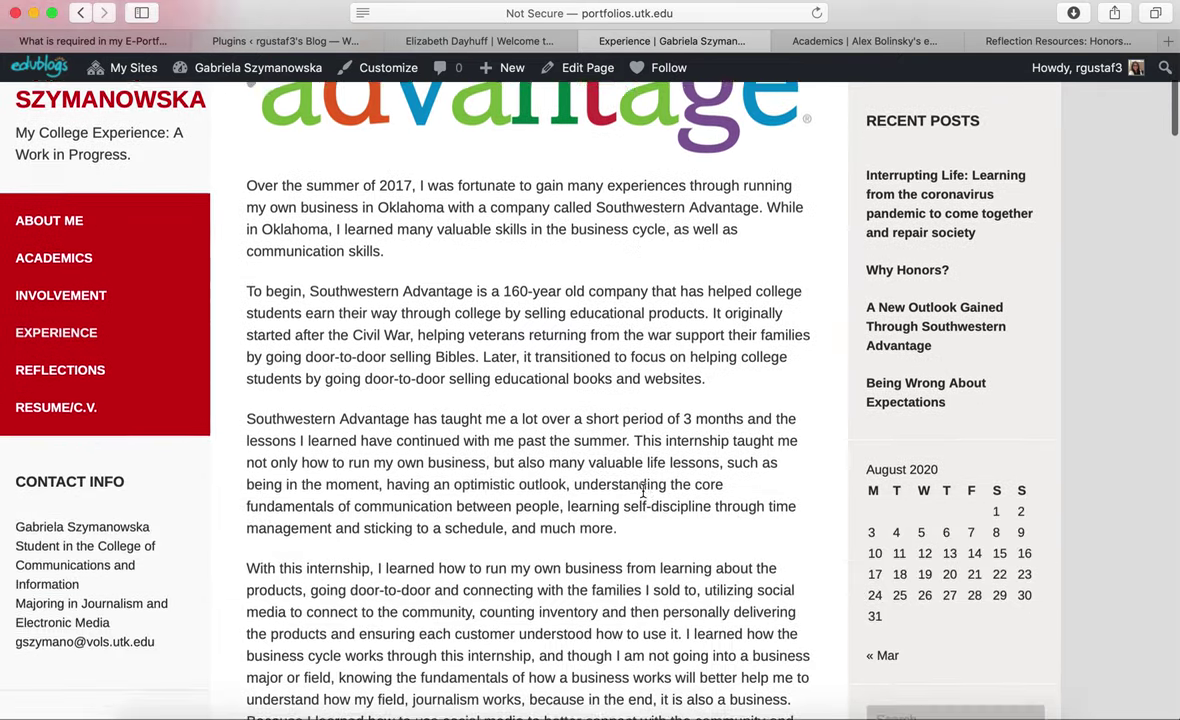
{"action": "scroll", "coordinate": [643, 490], "scroll_direction": "down", "scroll_amount": 10}
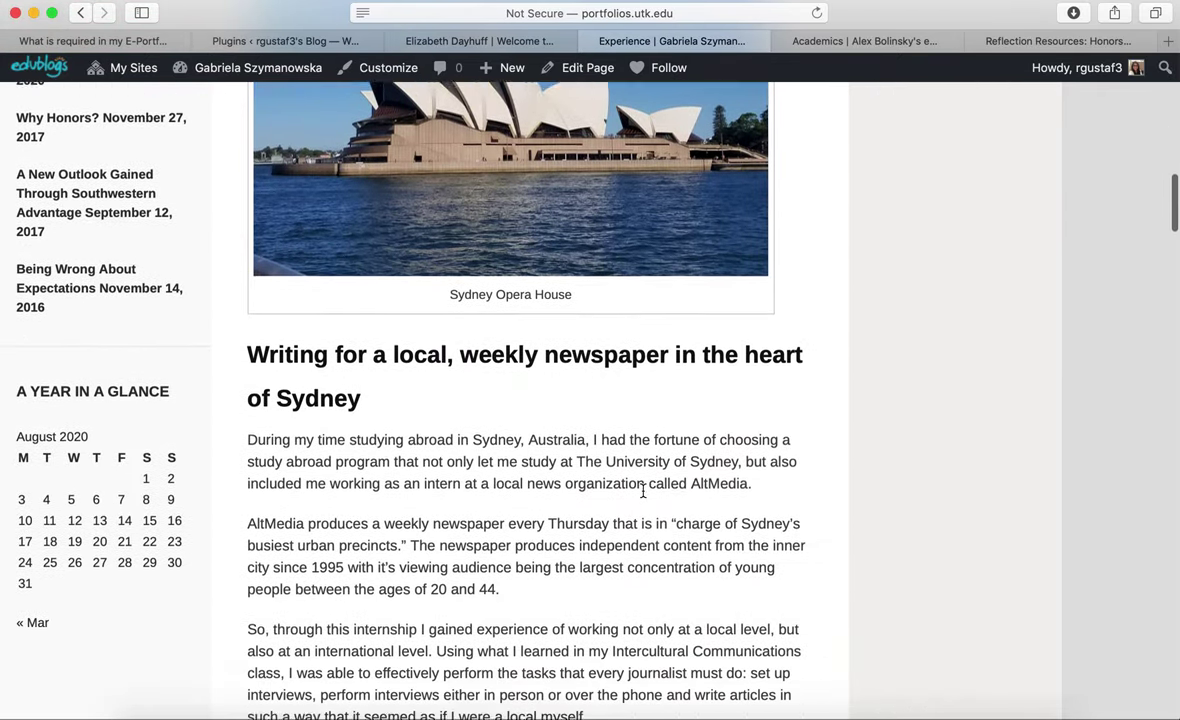
{"action": "scroll", "coordinate": [643, 490], "scroll_direction": "down", "scroll_amount": 9}
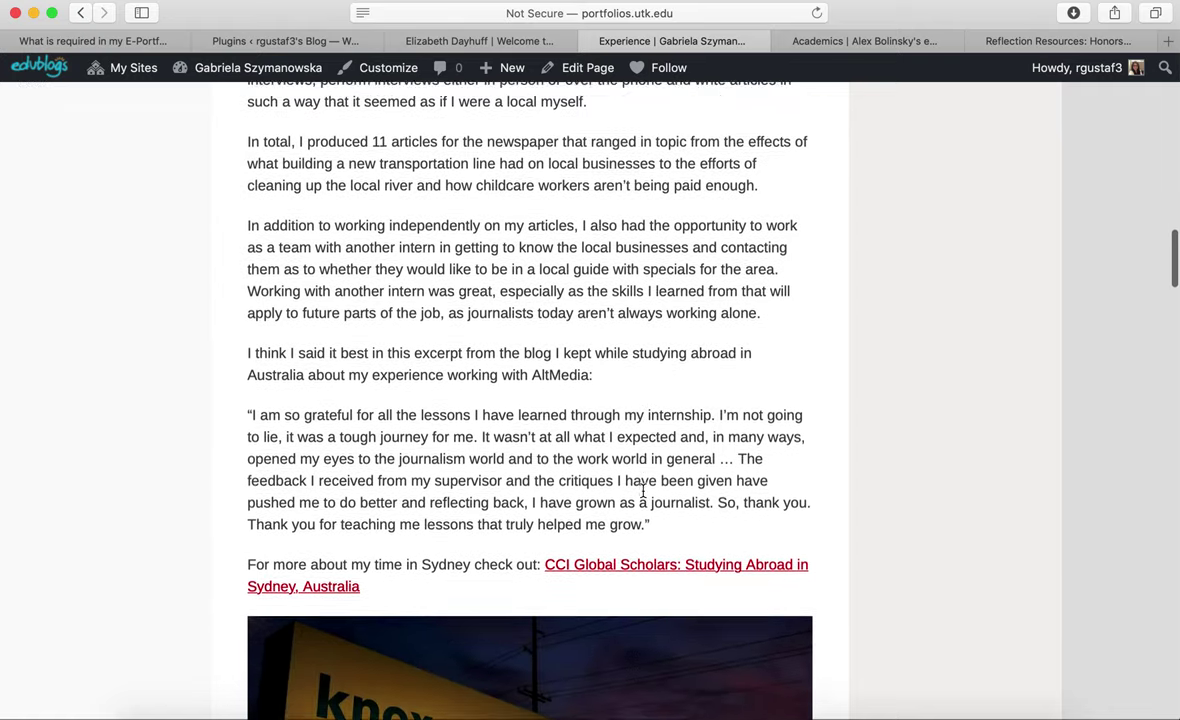
{"action": "scroll", "coordinate": [643, 490], "scroll_direction": "down", "scroll_amount": 9}
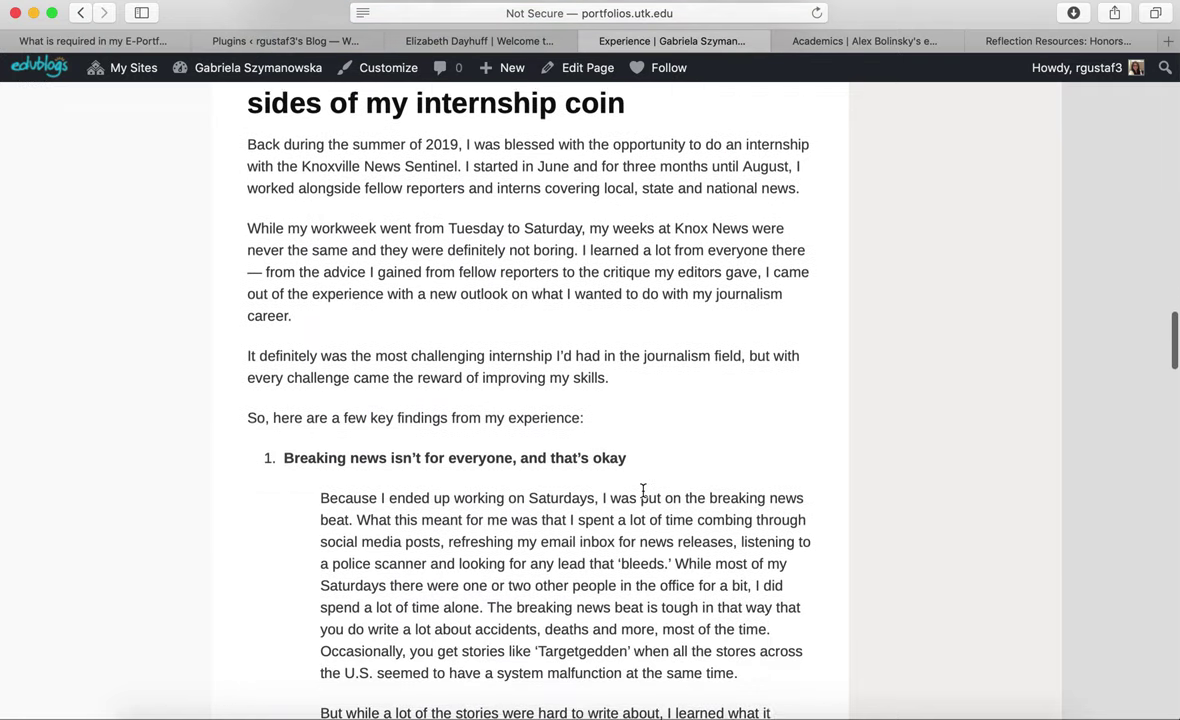
{"action": "scroll", "coordinate": [643, 490], "scroll_direction": "down", "scroll_amount": 10}
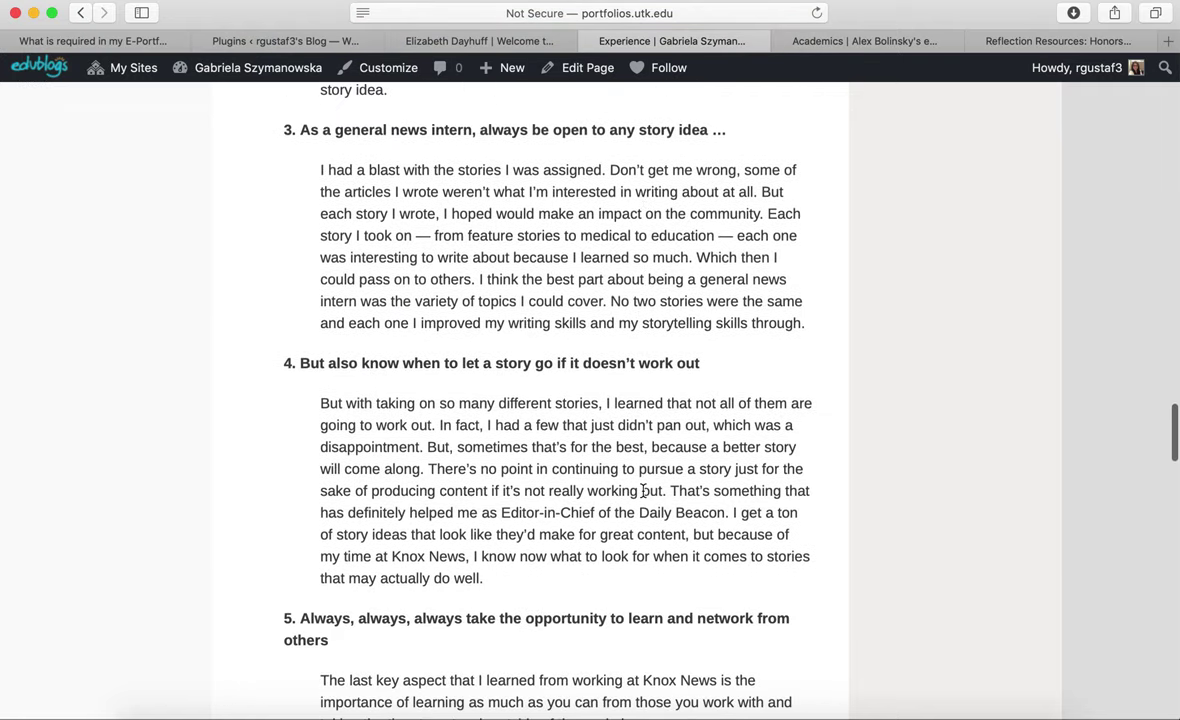
{"action": "scroll", "coordinate": [643, 490], "scroll_direction": "down", "scroll_amount": 10}
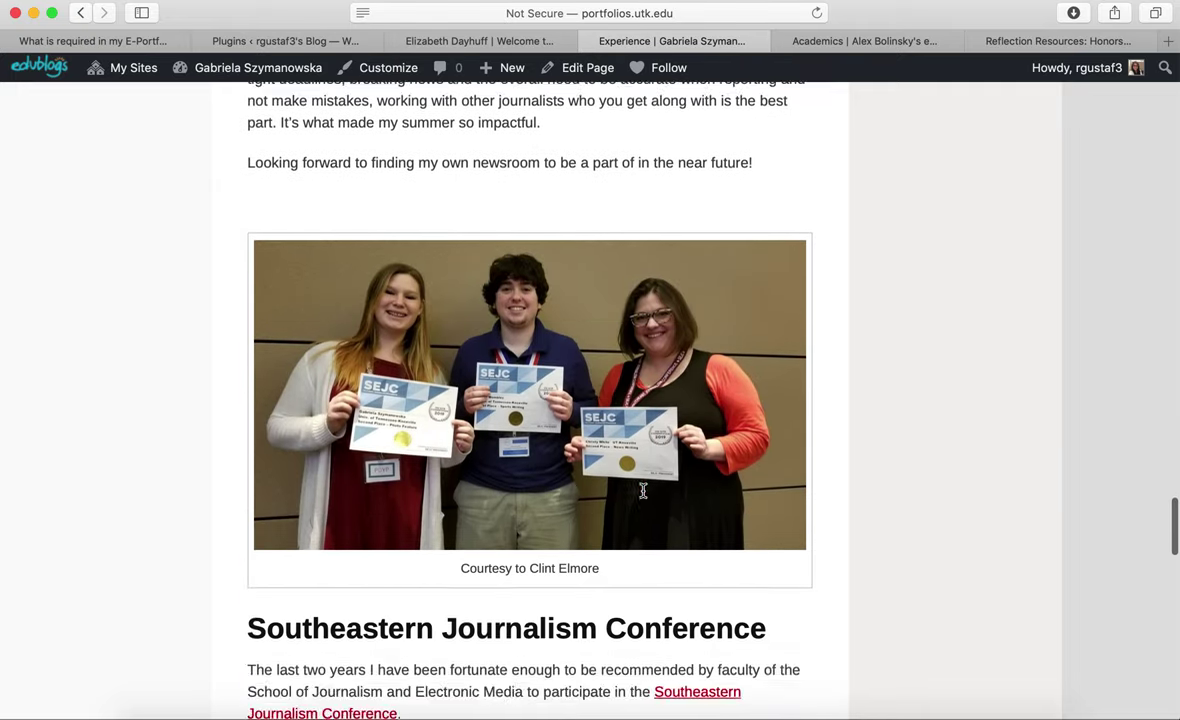
{"action": "scroll", "coordinate": [643, 490], "scroll_direction": "down", "scroll_amount": 3}
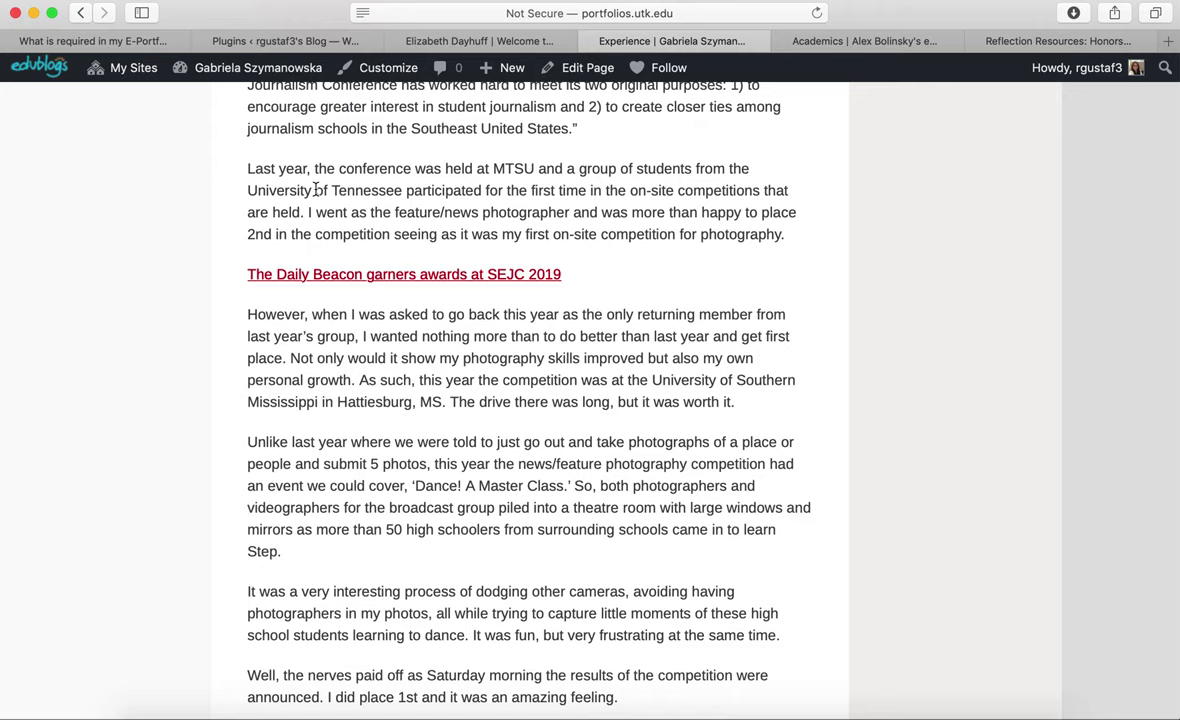
Return to the e-portfolio requirements page and read the Resume/C.V. section.
{"action": "left_click", "coordinate": [102, 41]}
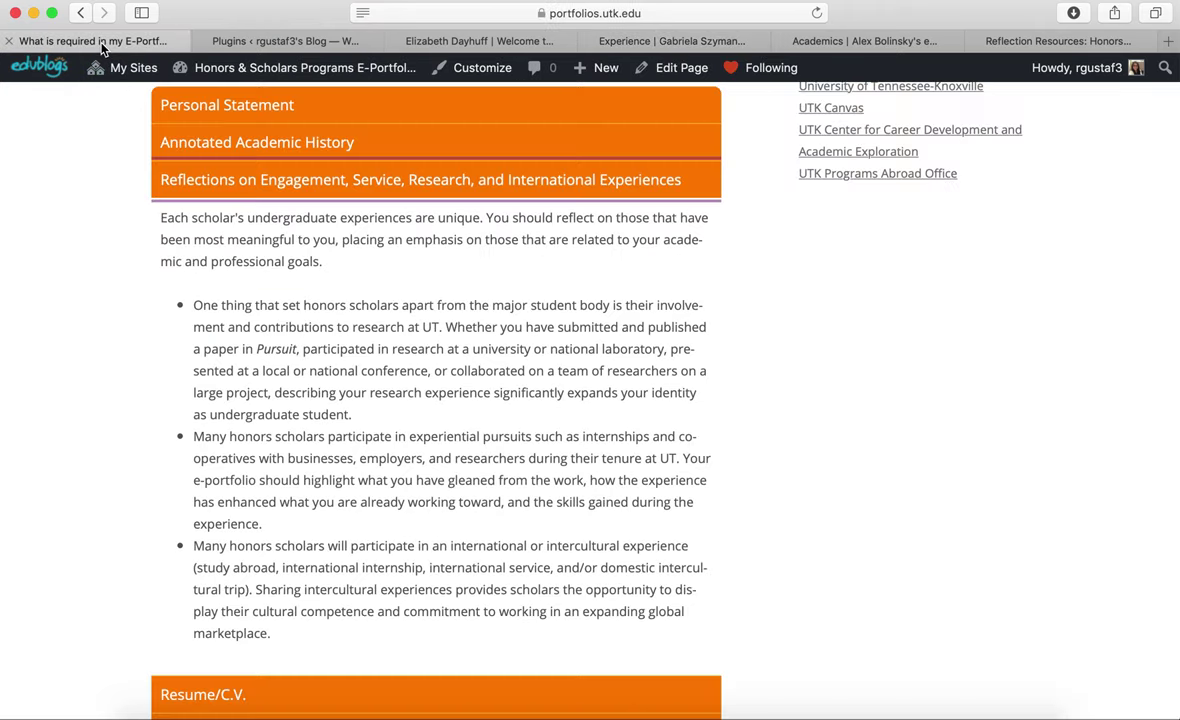
{"action": "scroll", "coordinate": [127, 511], "scroll_direction": "down", "scroll_amount": 3}
{"action": "left_click", "coordinate": [222, 458]}
{"action": "scroll", "coordinate": [227, 461], "scroll_direction": "down", "scroll_amount": 5}
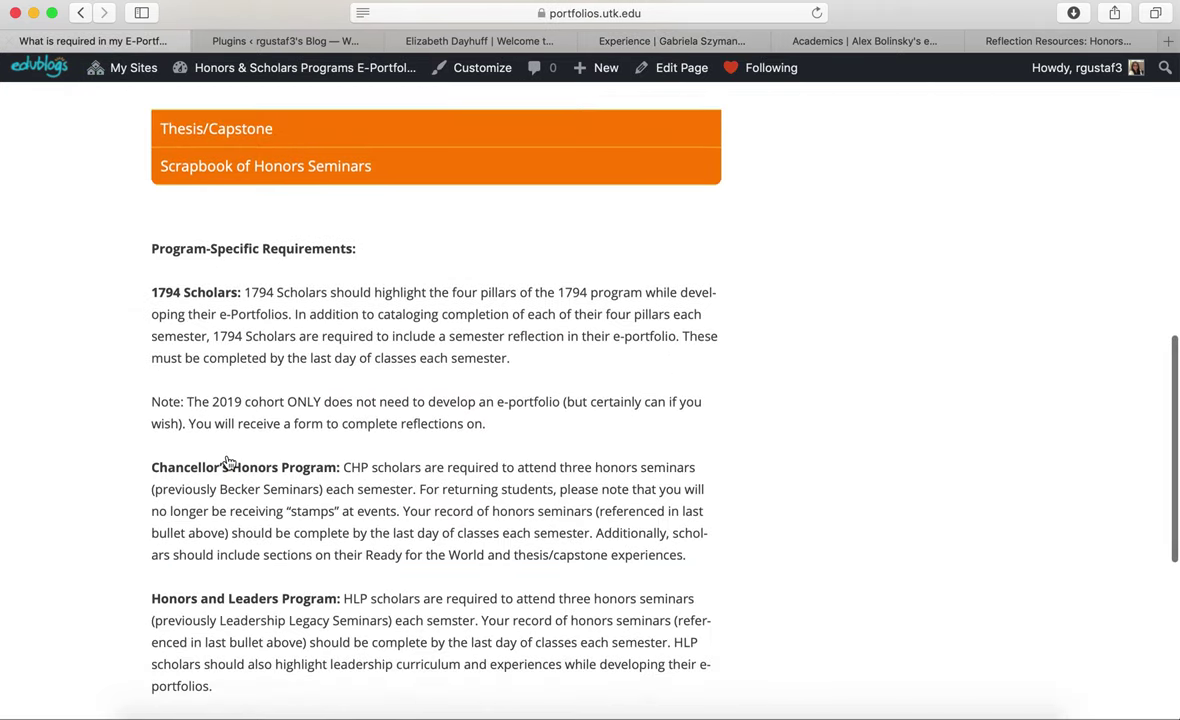
{"action": "scroll", "coordinate": [427, 340], "scroll_direction": "up", "scroll_amount": 4}
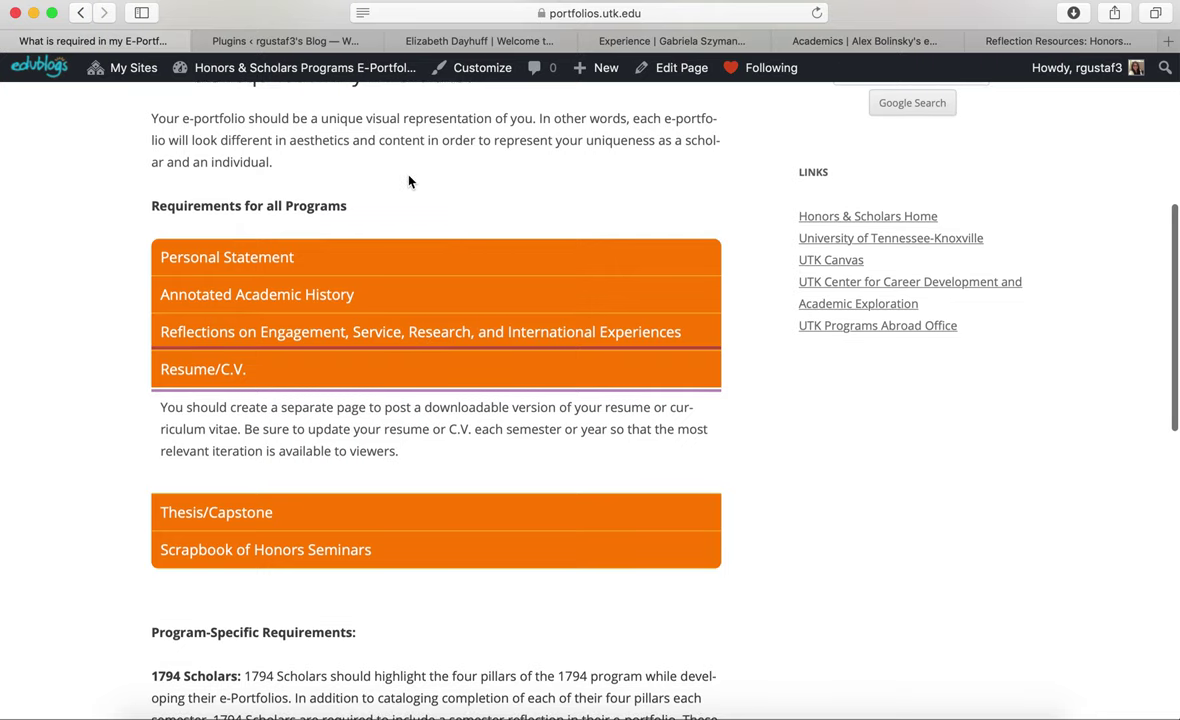
Leave the Plugins page for the model e-portfolio site and examine its Resume/C.V. page with the embedded document and download link.
{"action": "left_click", "coordinate": [302, 43]}
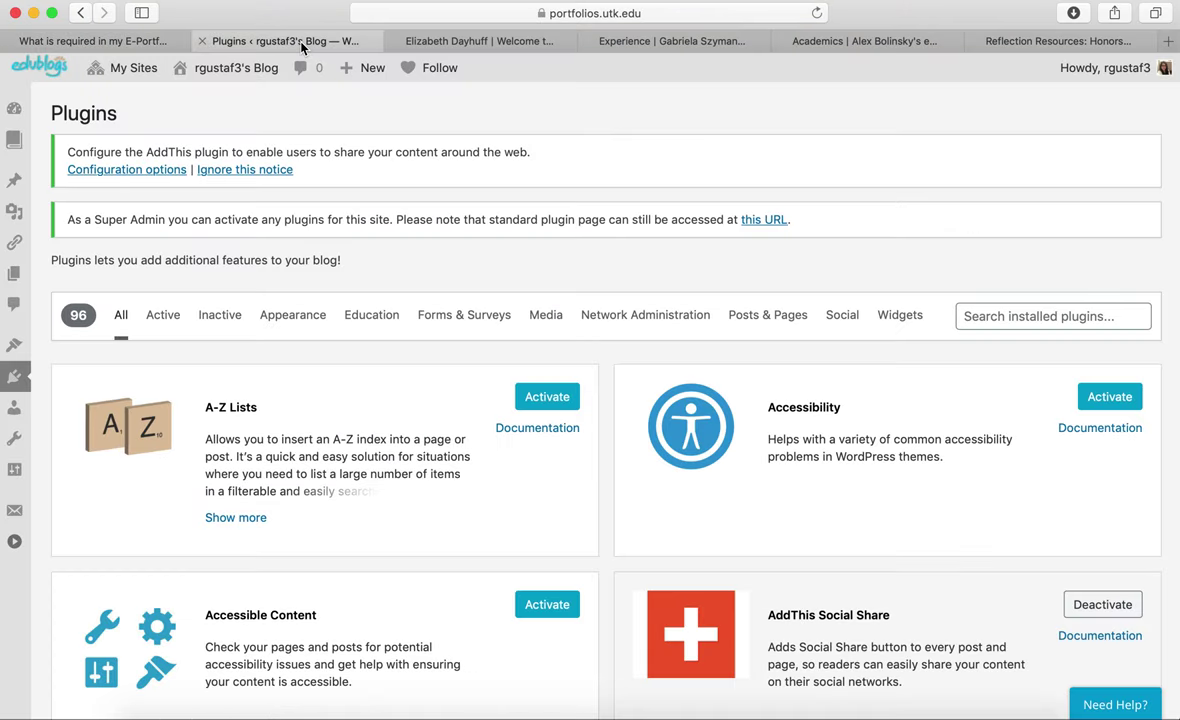
{"action": "left_click", "coordinate": [250, 69]}
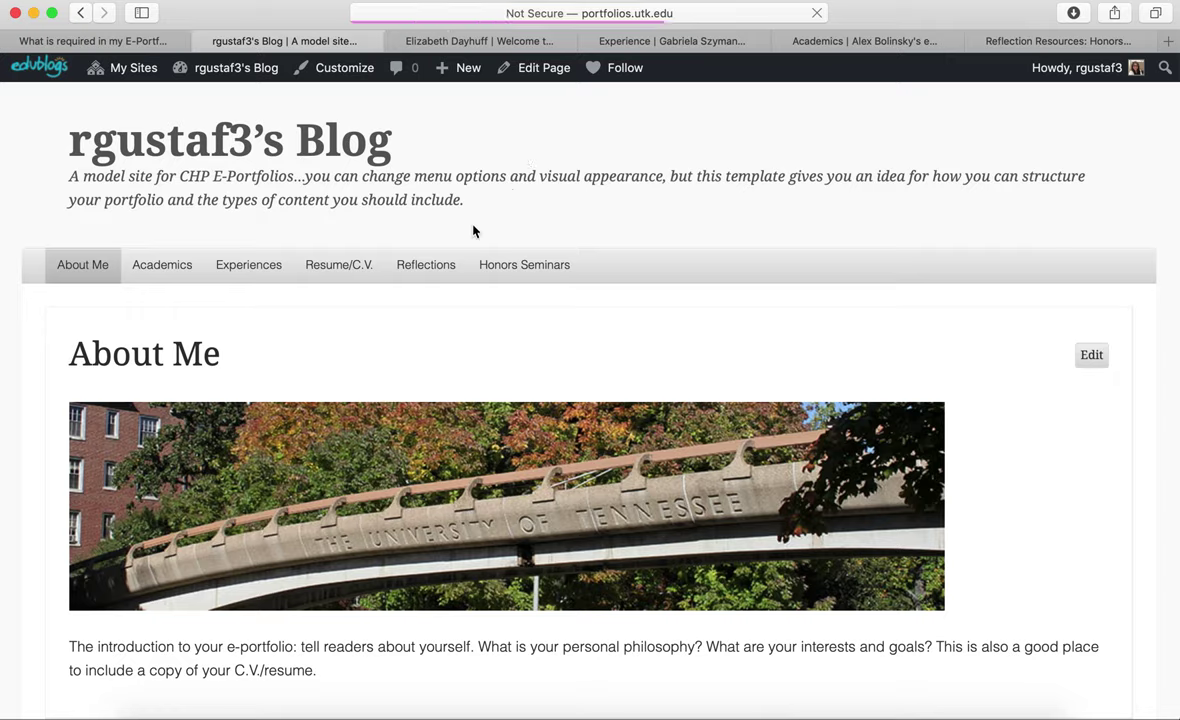
{"action": "left_click", "coordinate": [379, 267]}
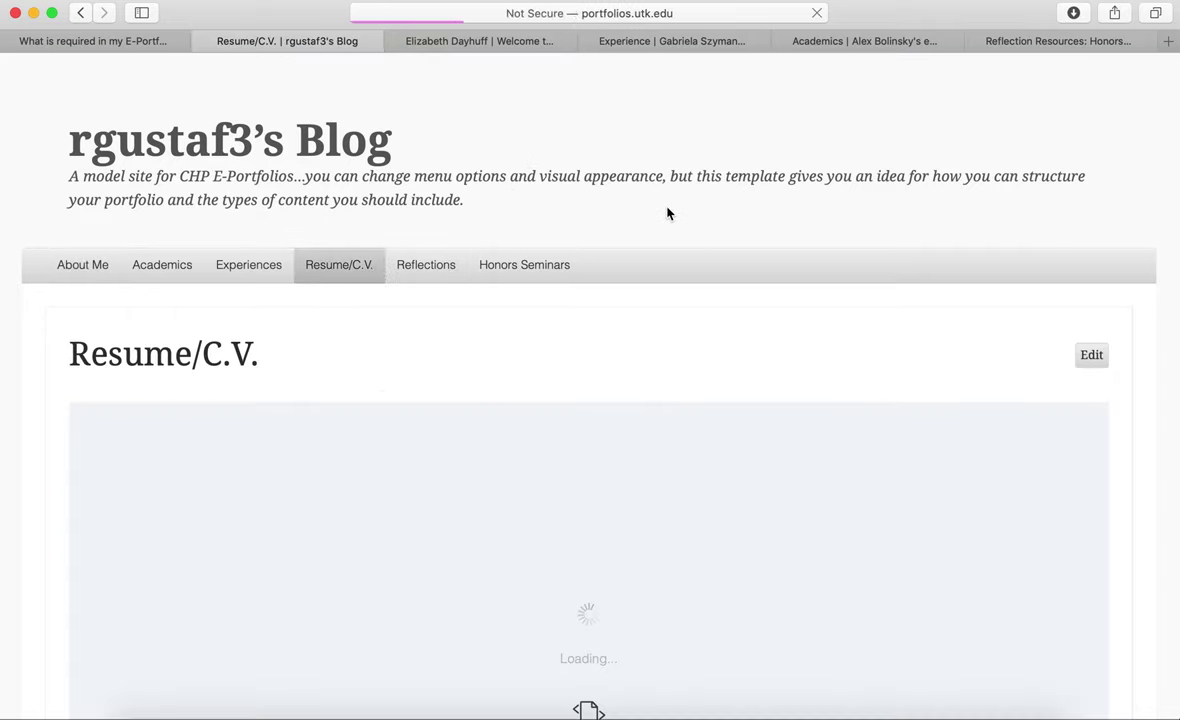
{"action": "scroll", "coordinate": [685, 337], "scroll_direction": "down", "scroll_amount": 5}
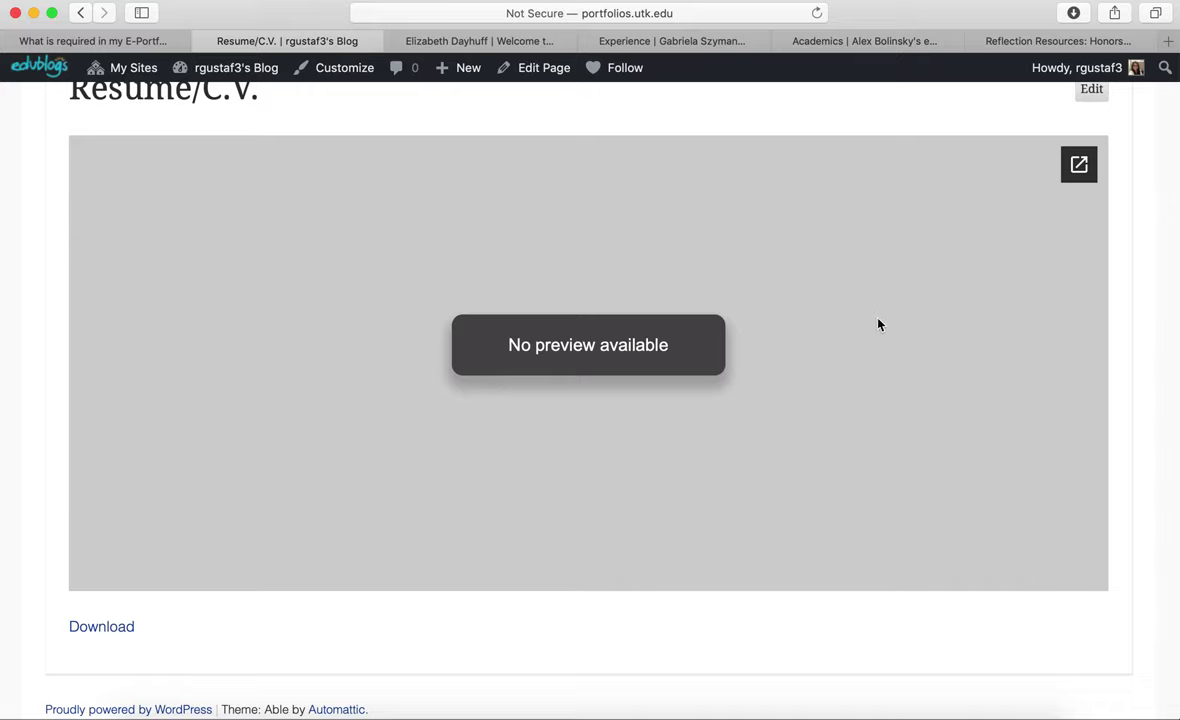
{"action": "scroll", "coordinate": [879, 324], "scroll_direction": "up", "scroll_amount": 2}
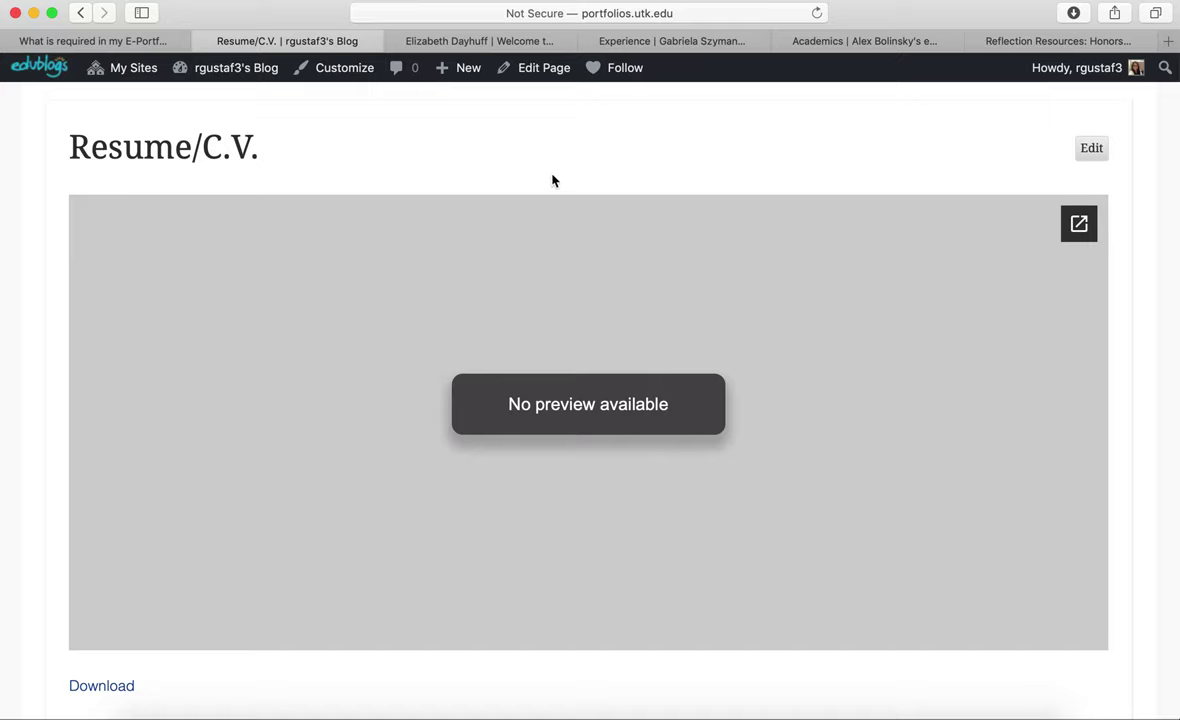
Return to the e-portfolio requirements page and read the Thesis/Capstone and Scrapbook of Honors Seminars sections.
{"action": "mouse_move", "coordinate": [65, 63]}
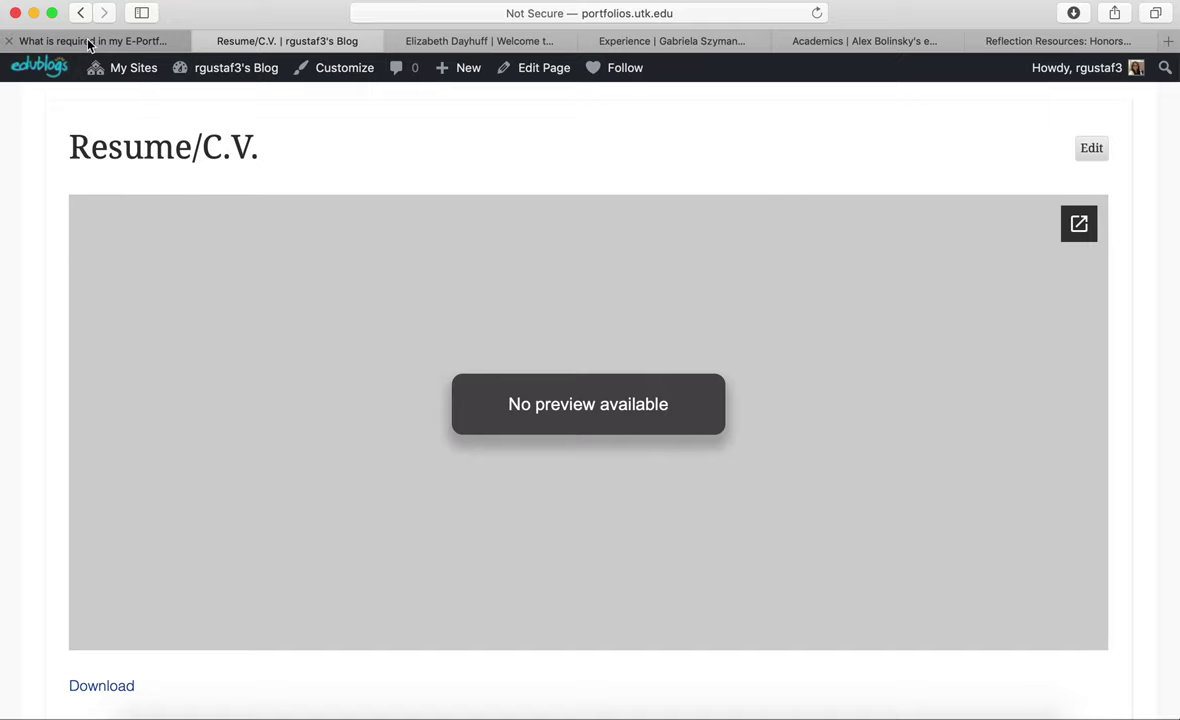
{"action": "left_click", "coordinate": [89, 41]}
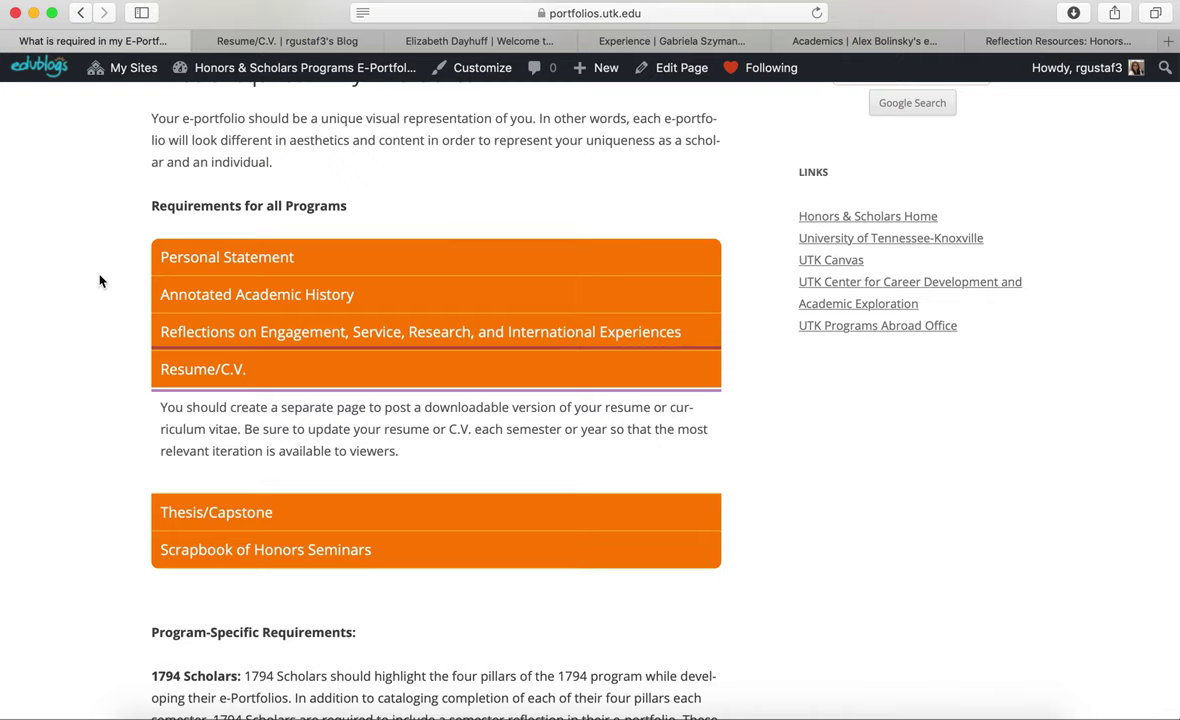
{"action": "scroll", "coordinate": [134, 390], "scroll_direction": "down", "scroll_amount": 2}
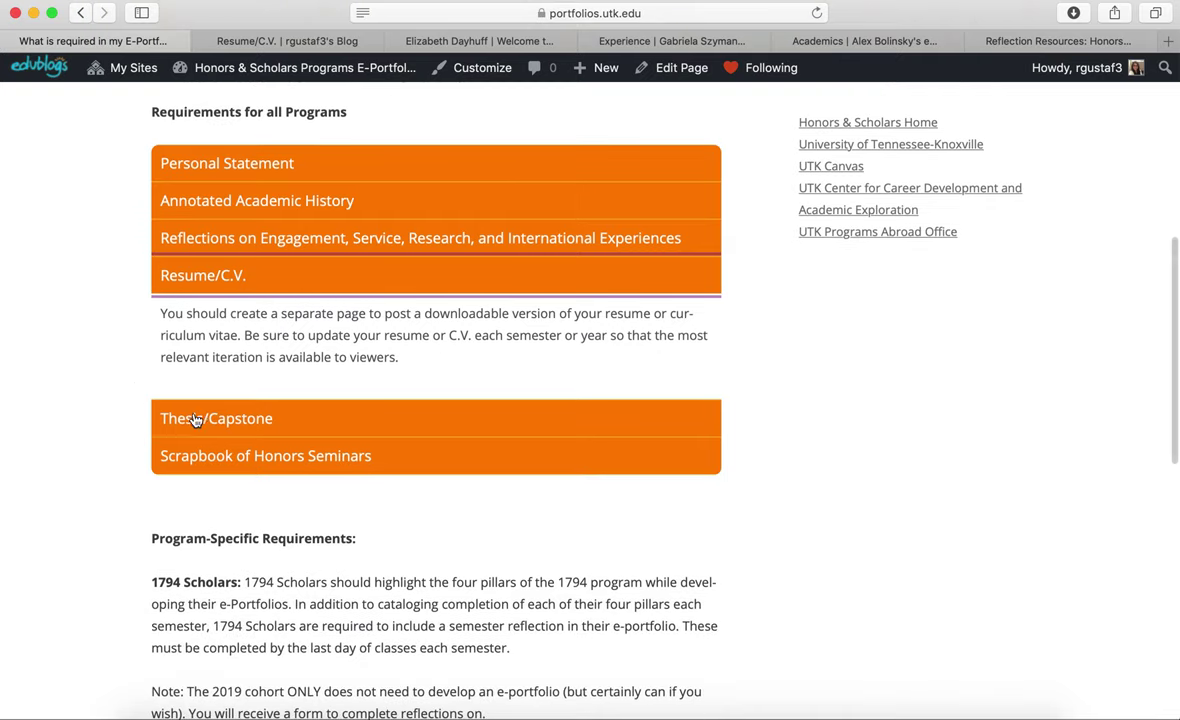
{"action": "left_click", "coordinate": [190, 416]}
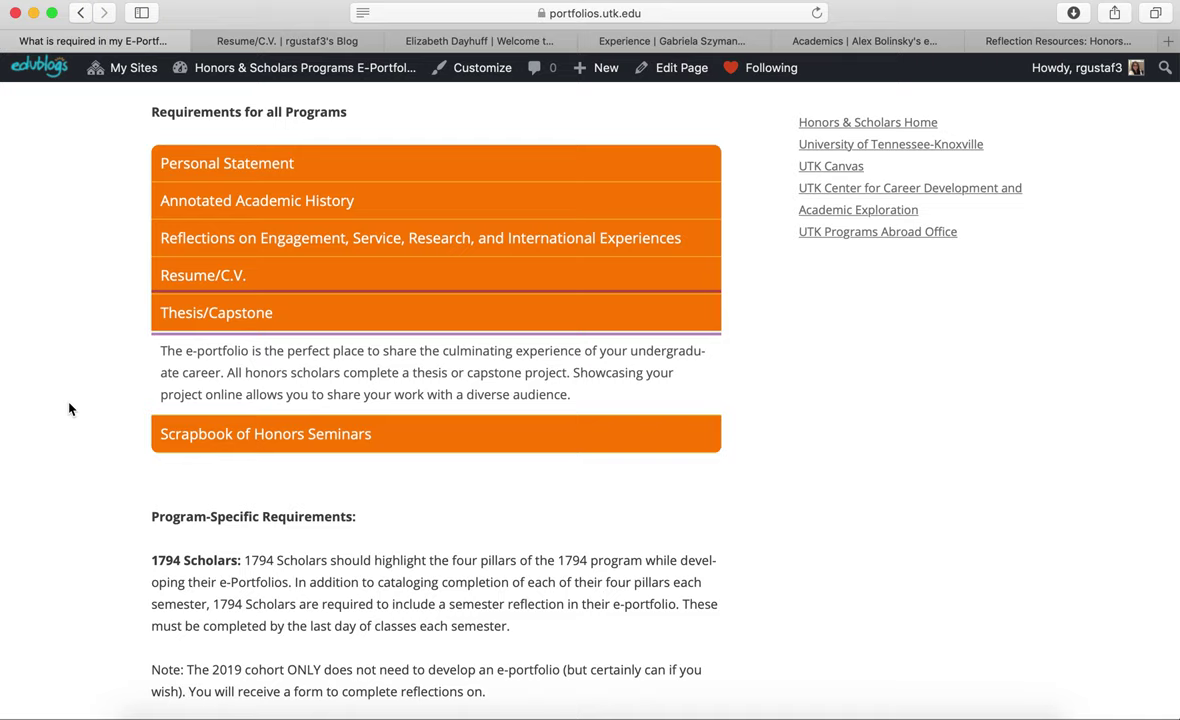
{"action": "left_click", "coordinate": [215, 447]}
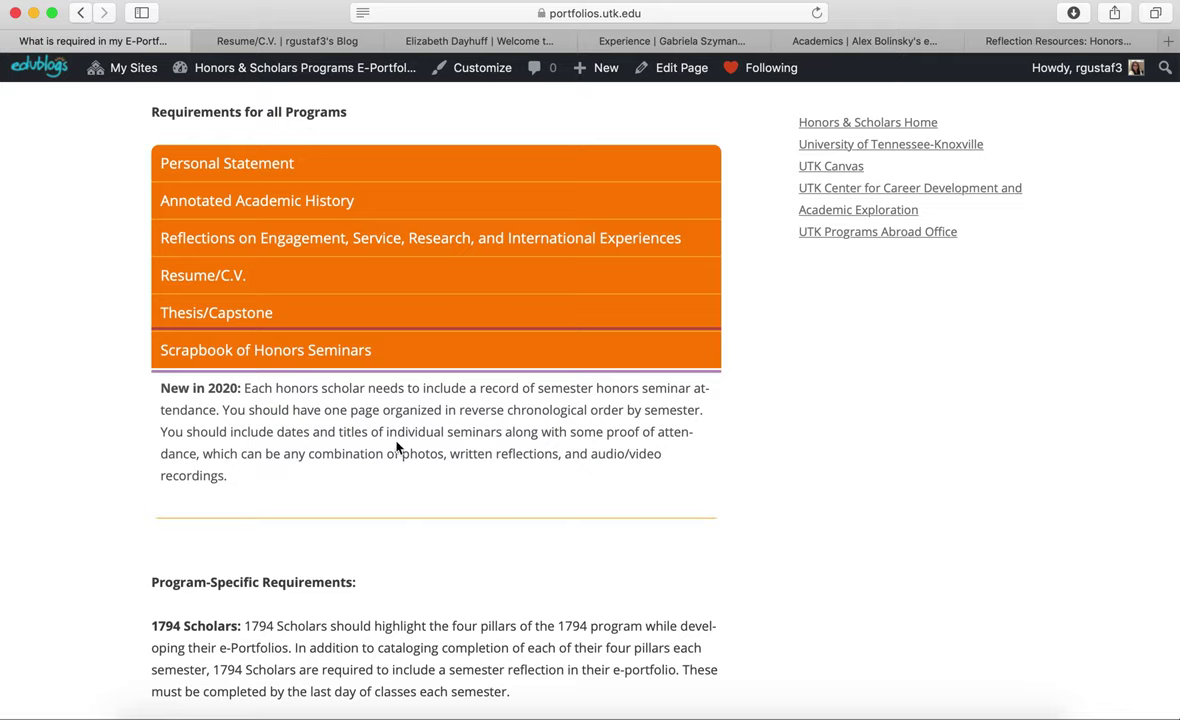
Open the Honors Seminars page on the model e-portfolio site and review its attendance instructions and semester subpages.
{"action": "left_click", "coordinate": [285, 41]}
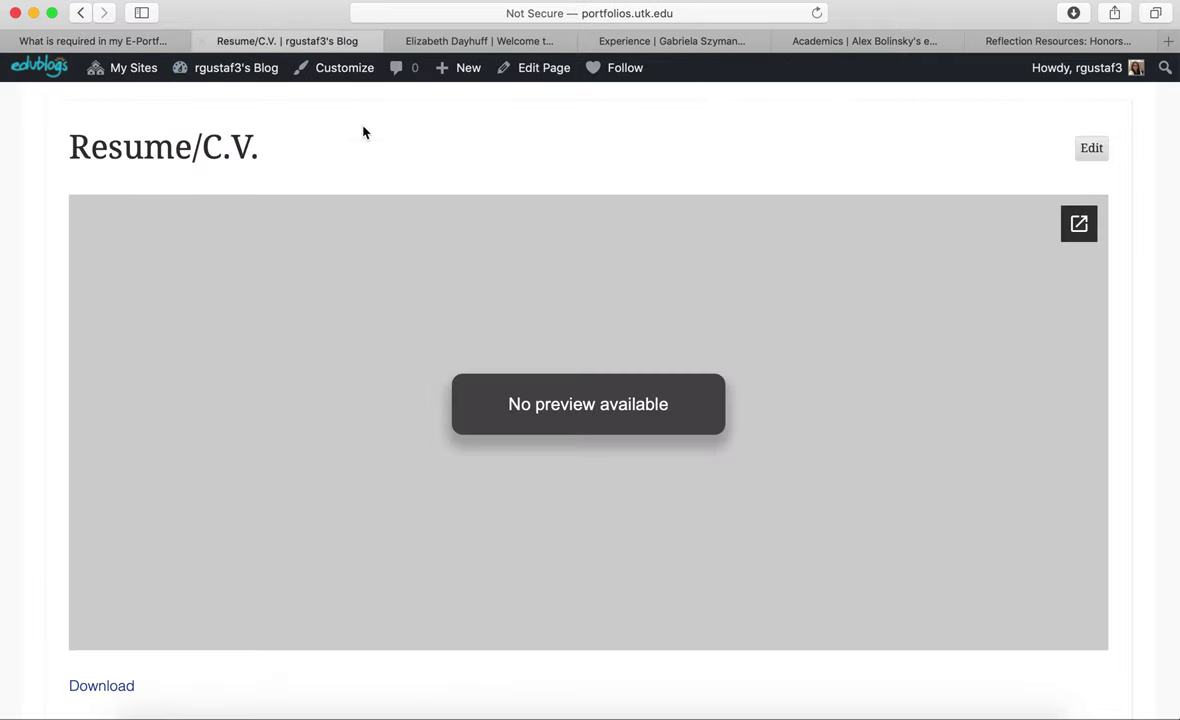
{"action": "scroll", "coordinate": [365, 133], "scroll_direction": "up", "scroll_amount": 3}
{"action": "left_click", "coordinate": [493, 226]}
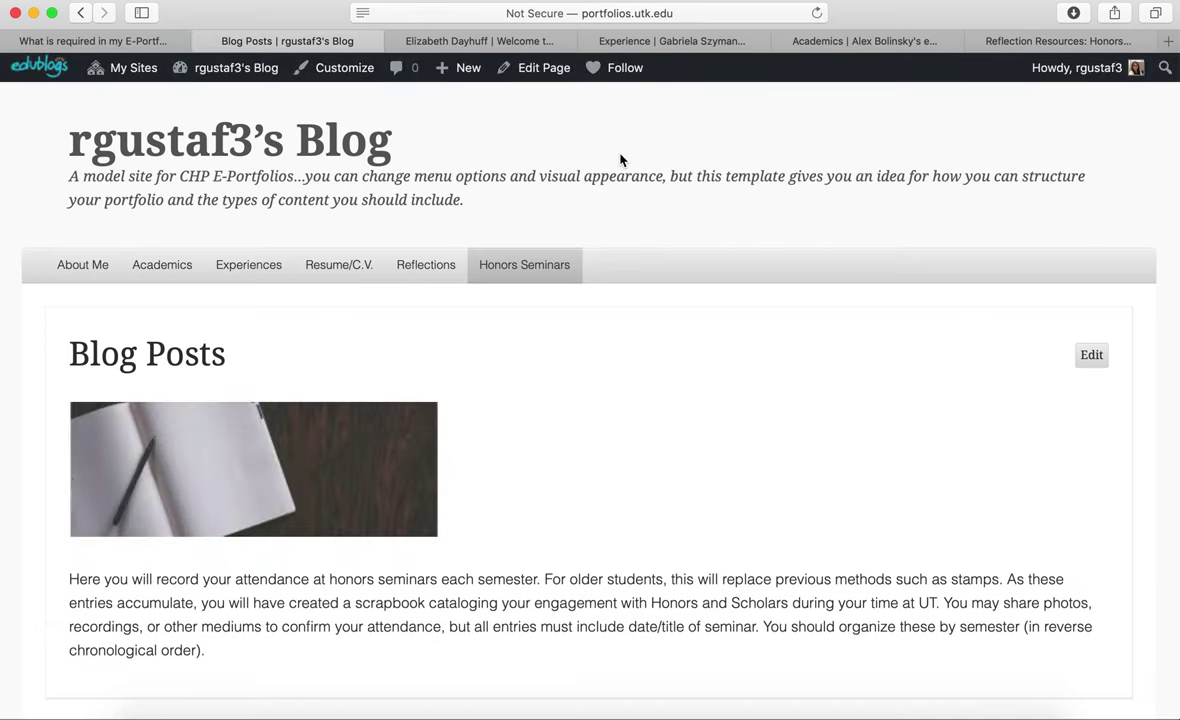
{"action": "scroll", "coordinate": [624, 367], "scroll_direction": "down", "scroll_amount": 5}
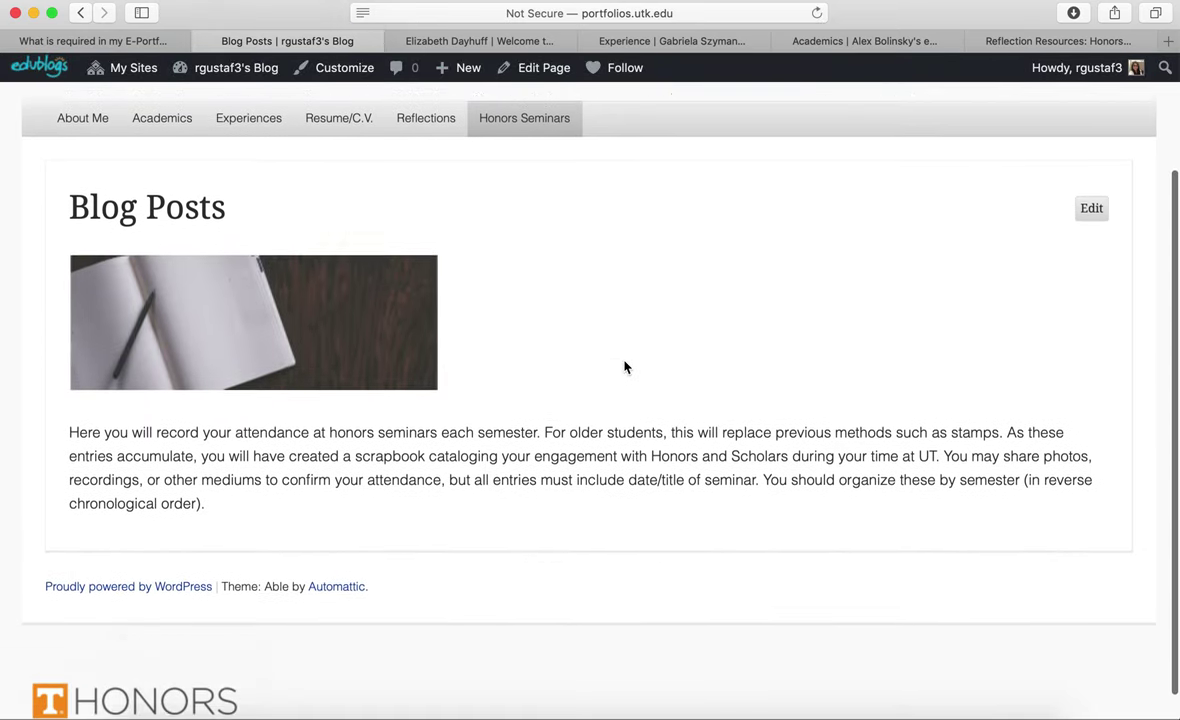
{"action": "scroll", "coordinate": [624, 367], "scroll_direction": "up", "scroll_amount": 2}
{"action": "mouse_move", "coordinate": [555, 192]}
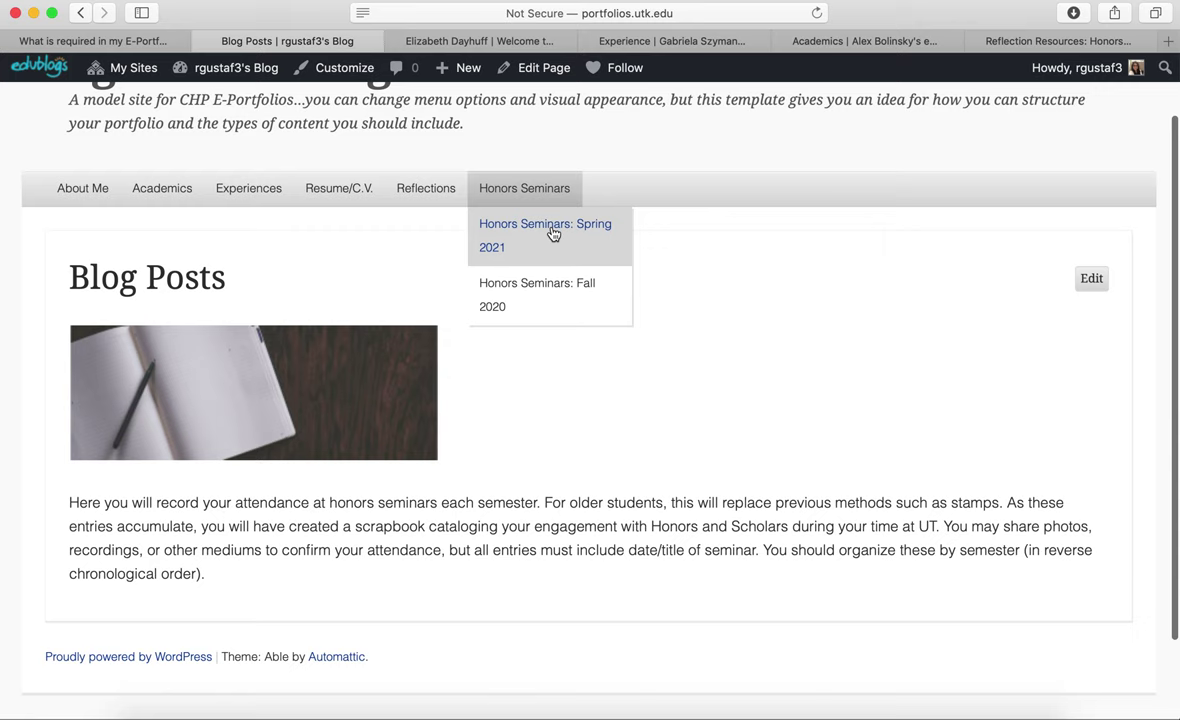
Open the Honors Seminars: Spring 2021 page from the site menu and review its three seminar entries.
{"action": "left_click", "coordinate": [553, 233]}
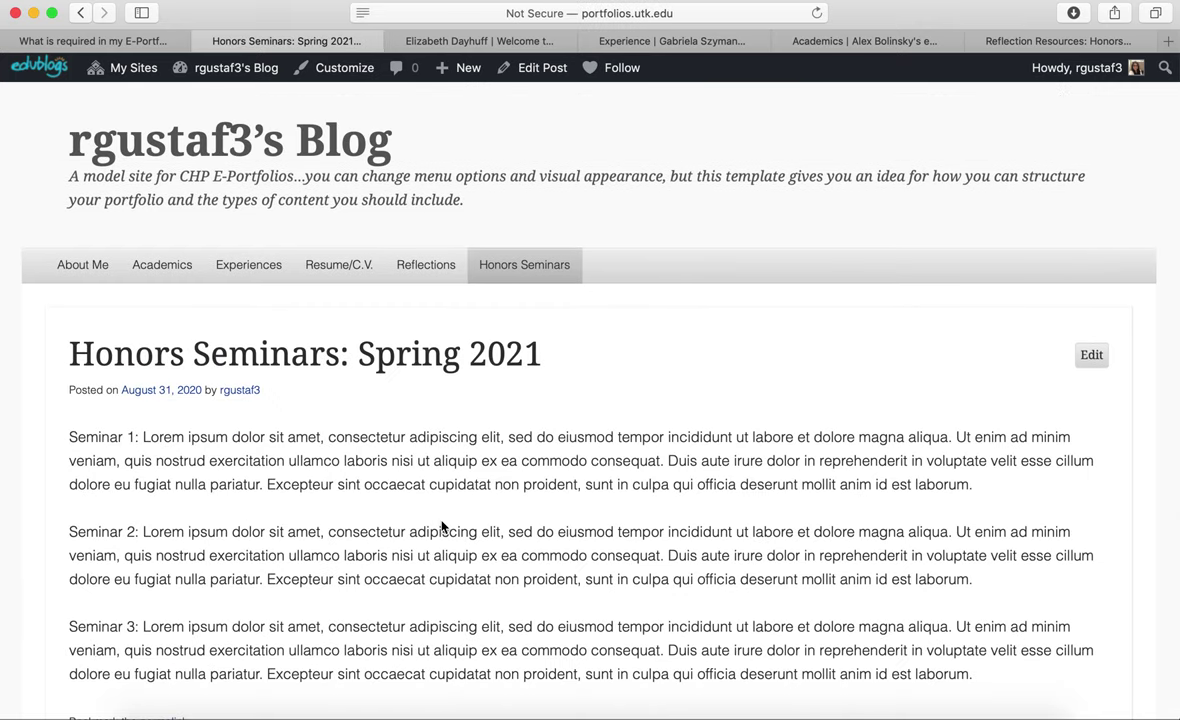
{"action": "scroll", "coordinate": [441, 526], "scroll_direction": "down", "scroll_amount": 3}
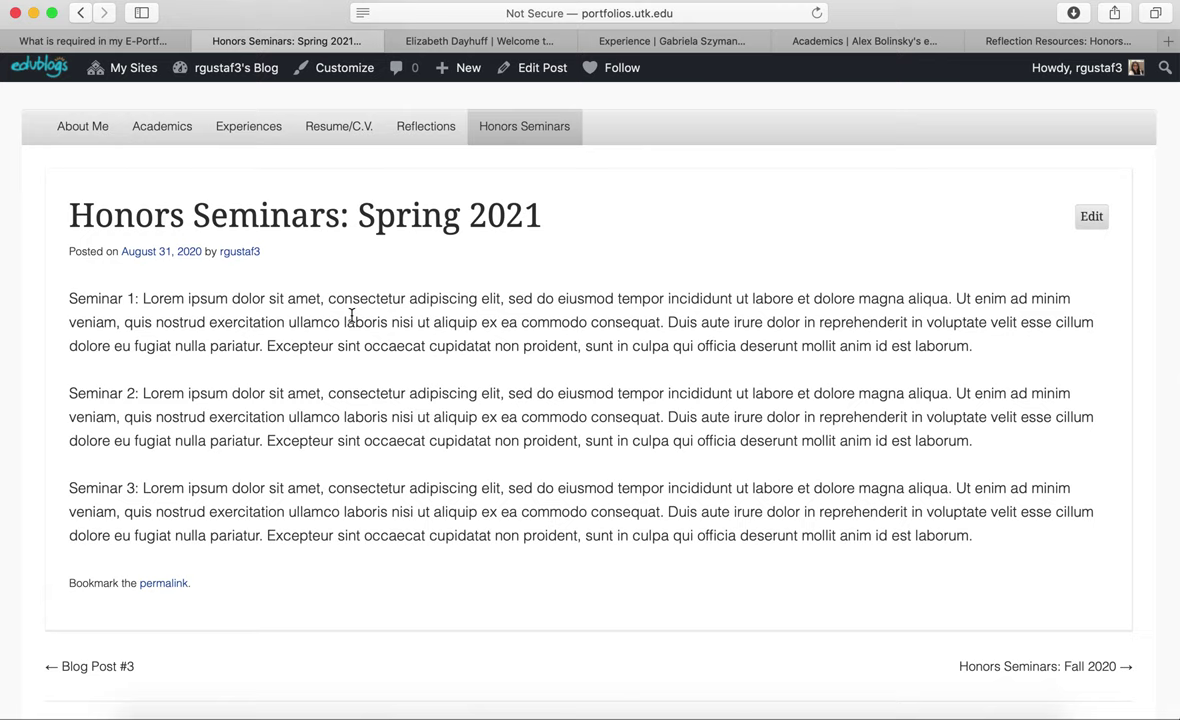
{"action": "scroll", "coordinate": [357, 327], "scroll_direction": "up", "scroll_amount": 1}
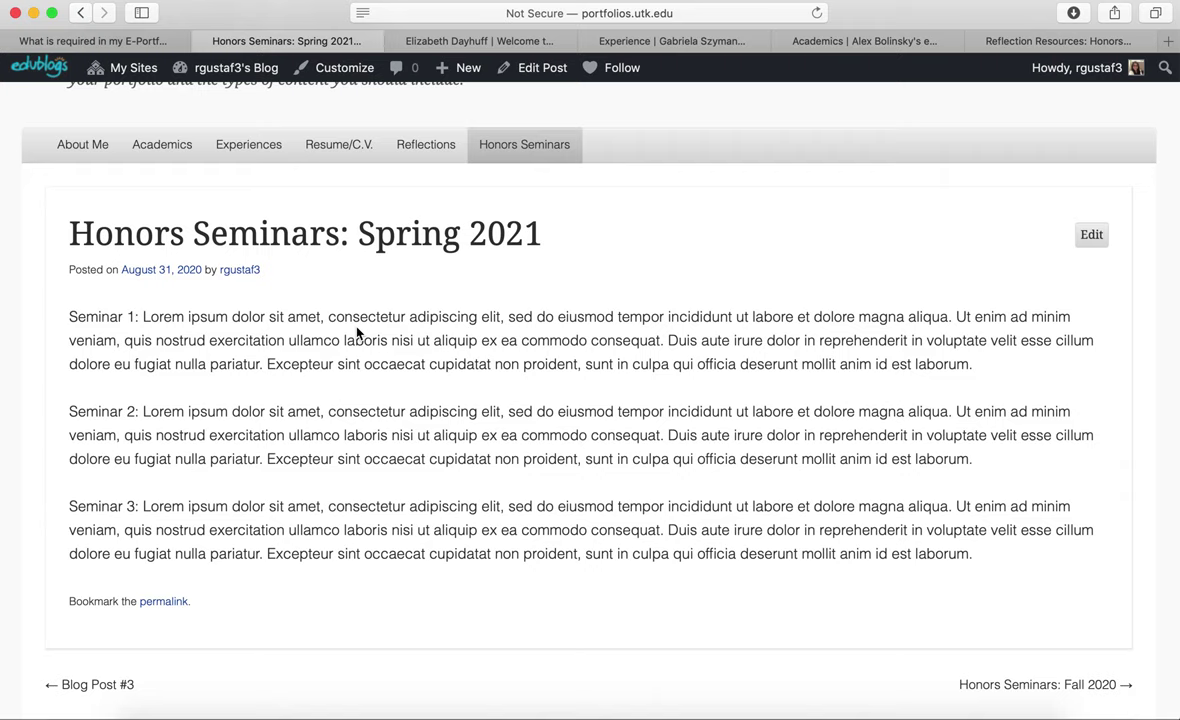
{"action": "scroll", "coordinate": [357, 333], "scroll_direction": "up", "scroll_amount": 3}
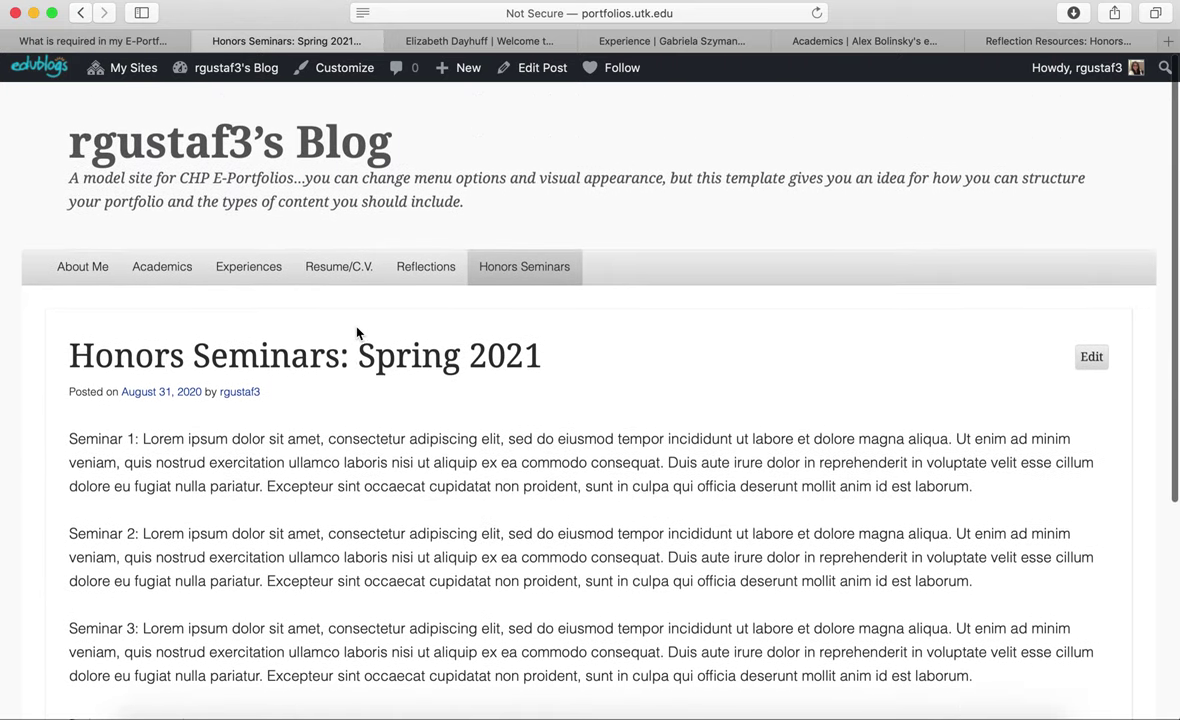
{"action": "scroll", "coordinate": [253, 405], "scroll_direction": "down", "scroll_amount": 3}
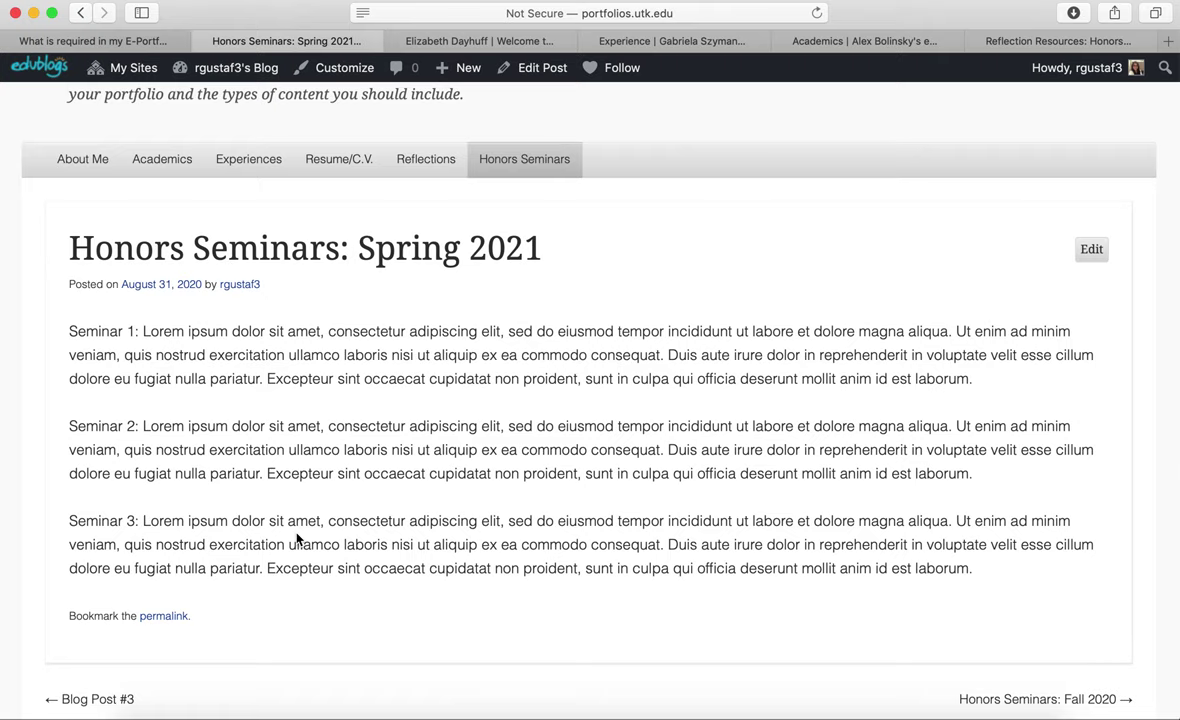
{"action": "scroll", "coordinate": [297, 540], "scroll_direction": "up", "scroll_amount": 3}
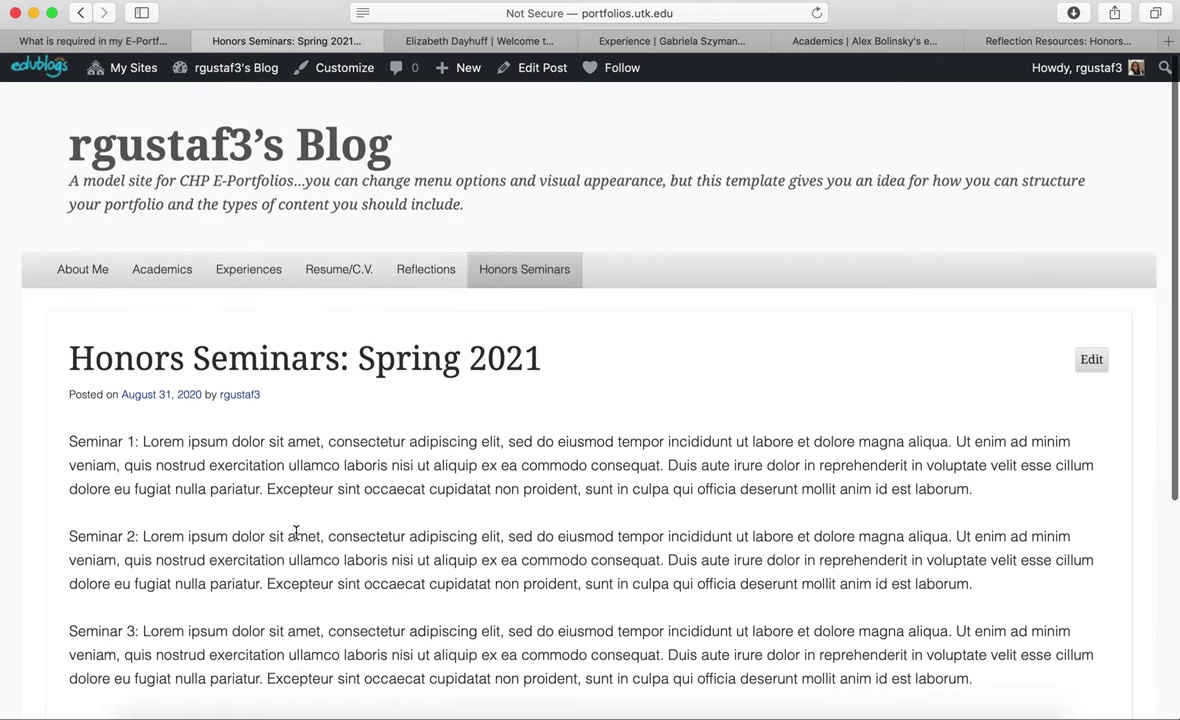
Go to the blog's dashboard and start a new post titled "TEST Semester".
{"action": "left_click", "coordinate": [249, 80]}
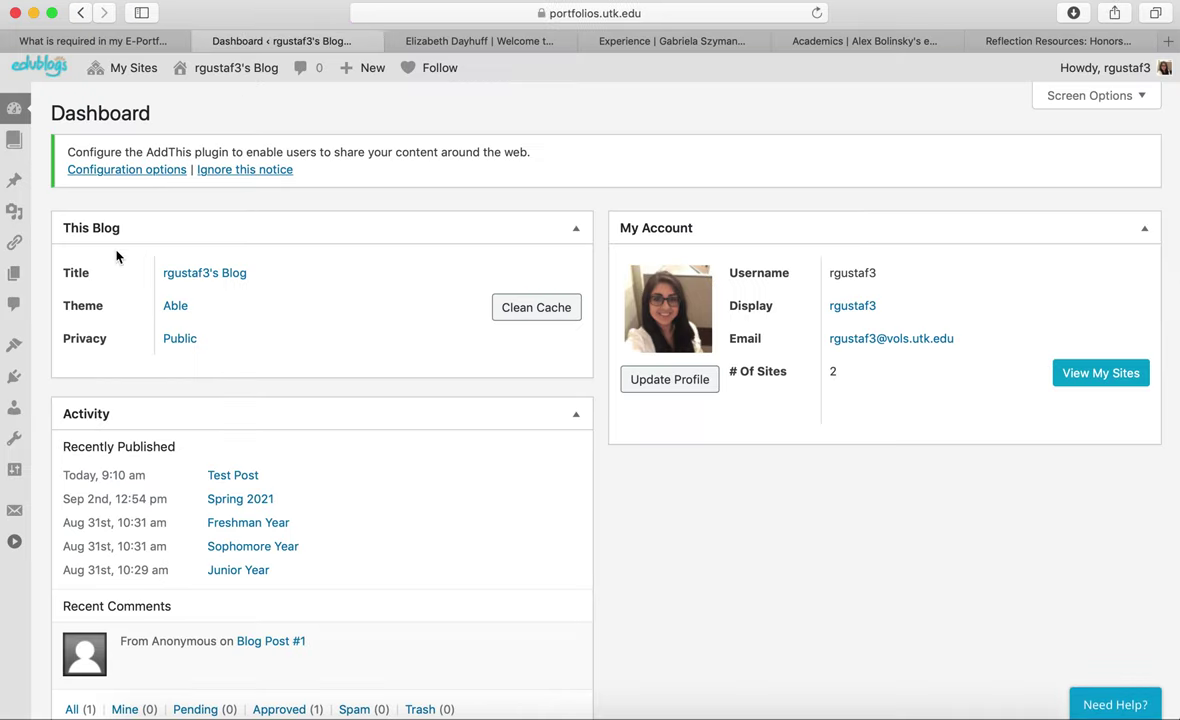
{"action": "mouse_move", "coordinate": [18, 188]}
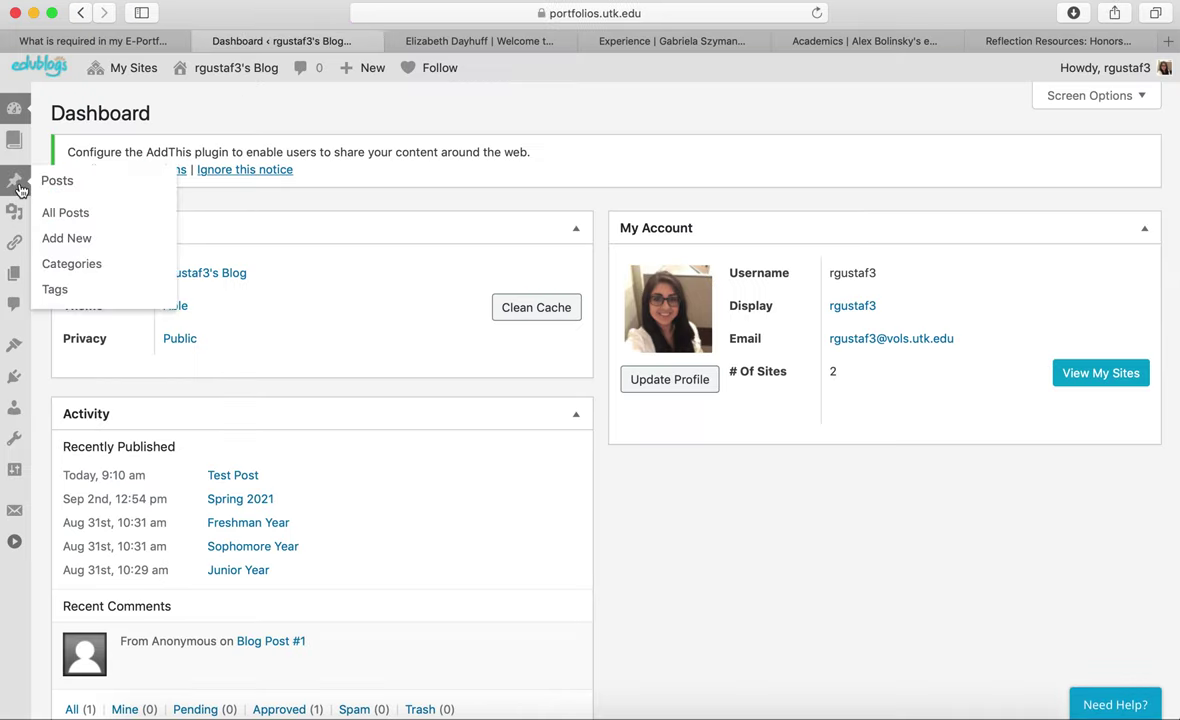
{"action": "left_click", "coordinate": [59, 240]}
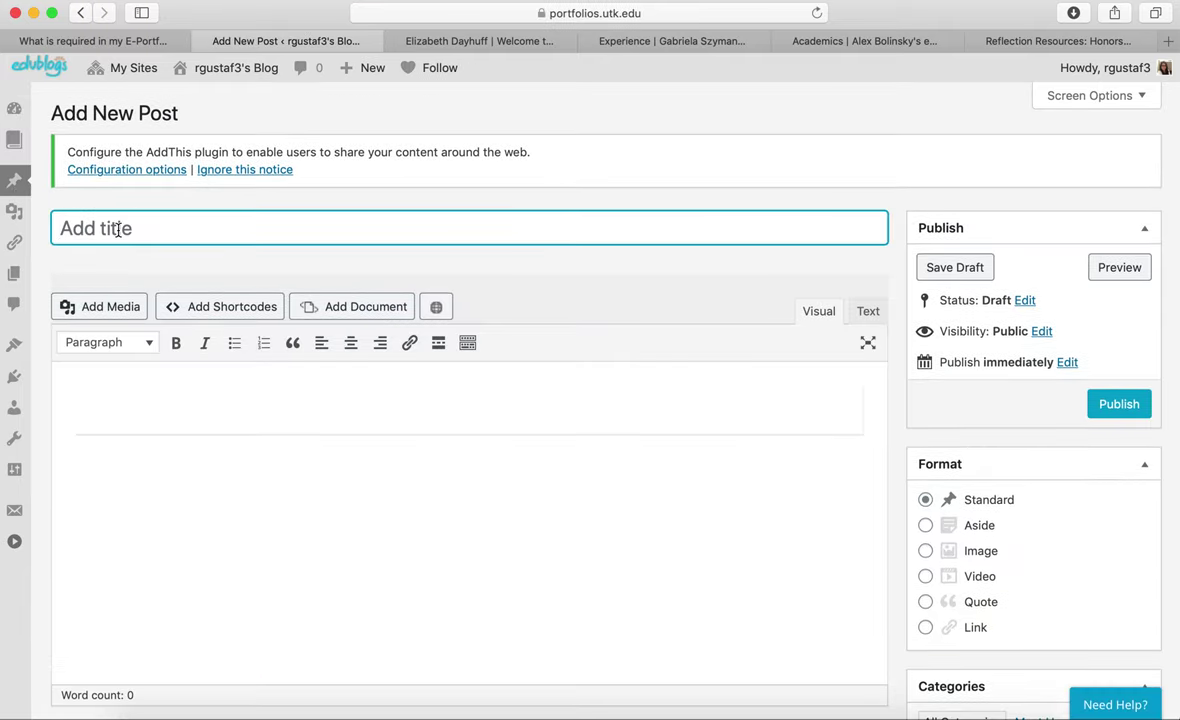
{"action": "type", "text": "TEST Semester"}
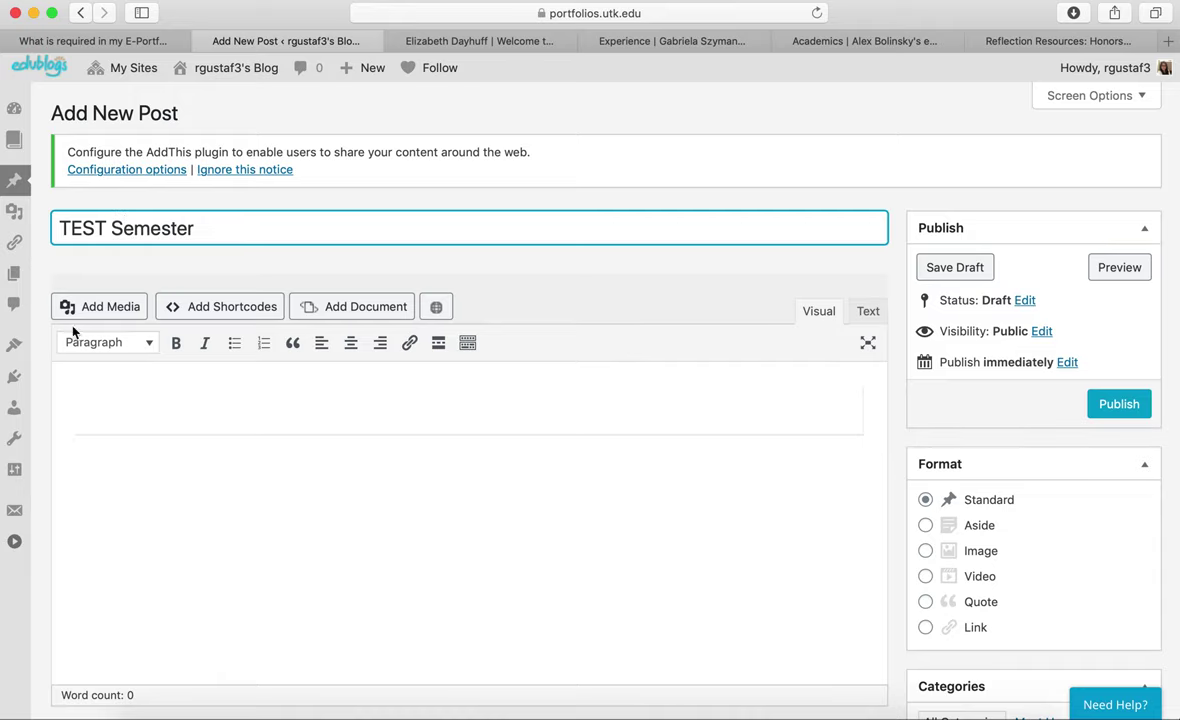
Write "Seminar 1: TEST REFLECTION" as the first line of the post body.
{"action": "left_click", "coordinate": [84, 391]}
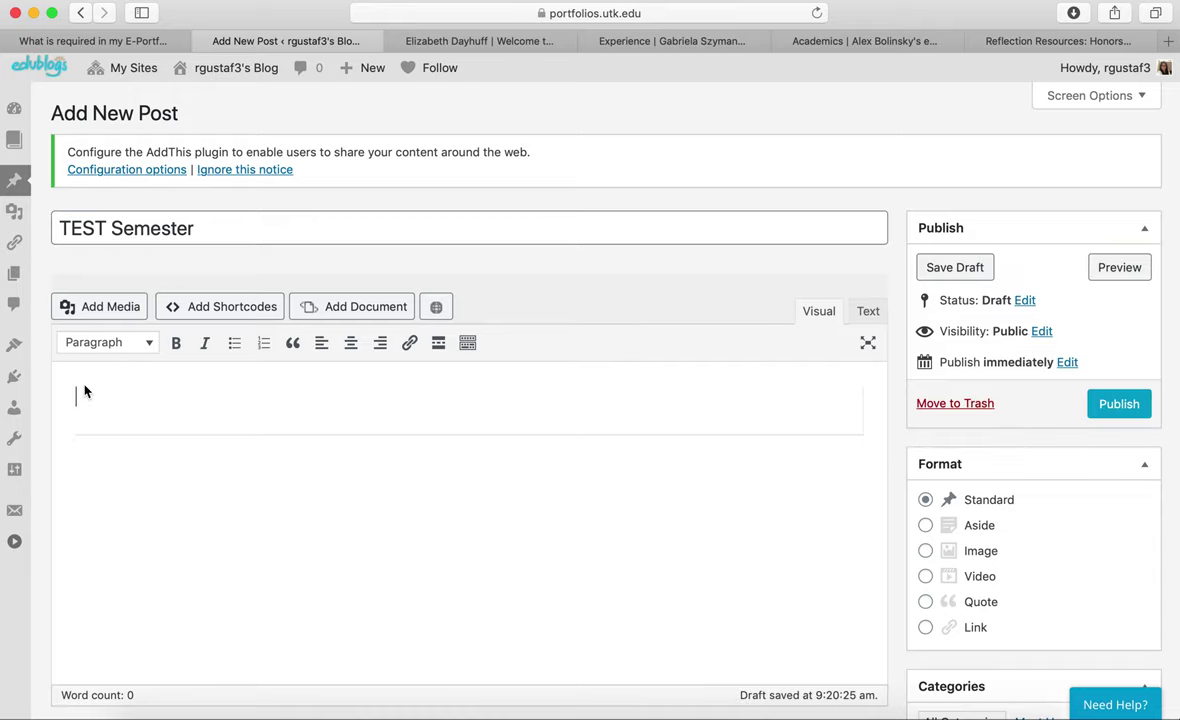
{"action": "type", "text": "Seminar 1"}
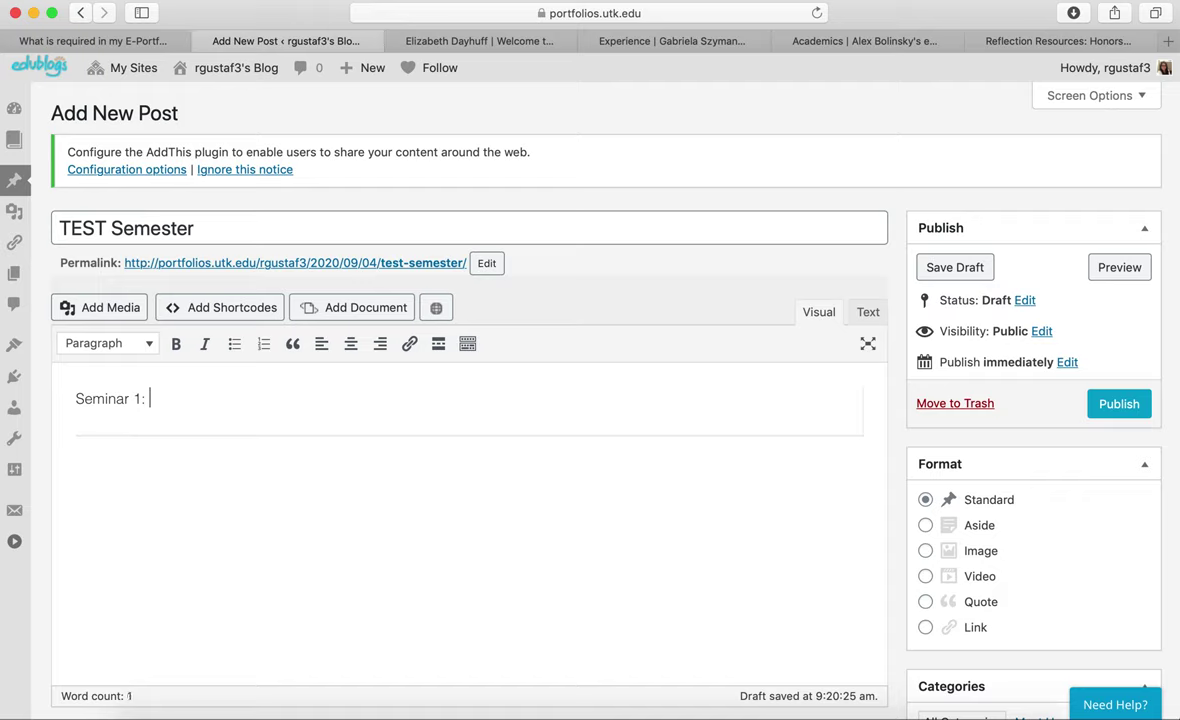
{"action": "type", "text": ": TEST REfle"}
{"action": "key", "text": "BackSpace"}
{"action": "key", "text": "BackSpace"}
{"action": "key", "text": "BackSpace"}
{"action": "type", "text": "FLECTION\\"}
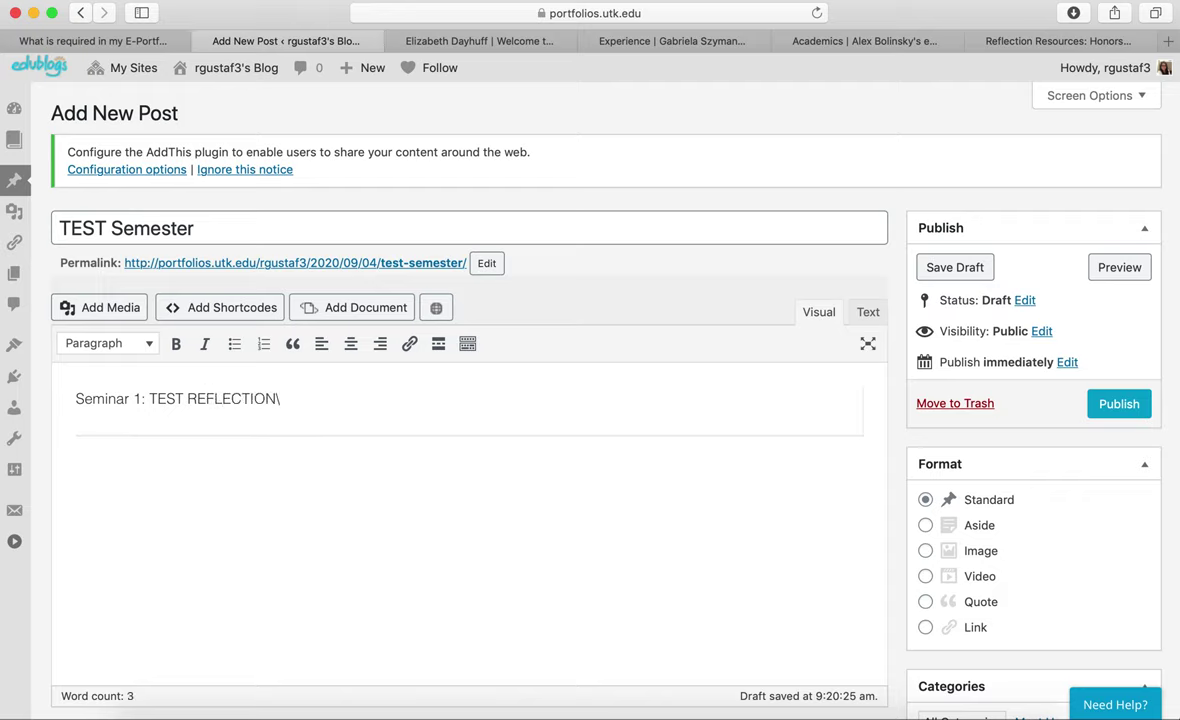
Add a "Seminar 2:" line below the first entry and remove the blank line between them.
{"action": "key", "text": "Return"}
{"action": "key", "text": "Return"}
{"action": "type", "text": "Se"}
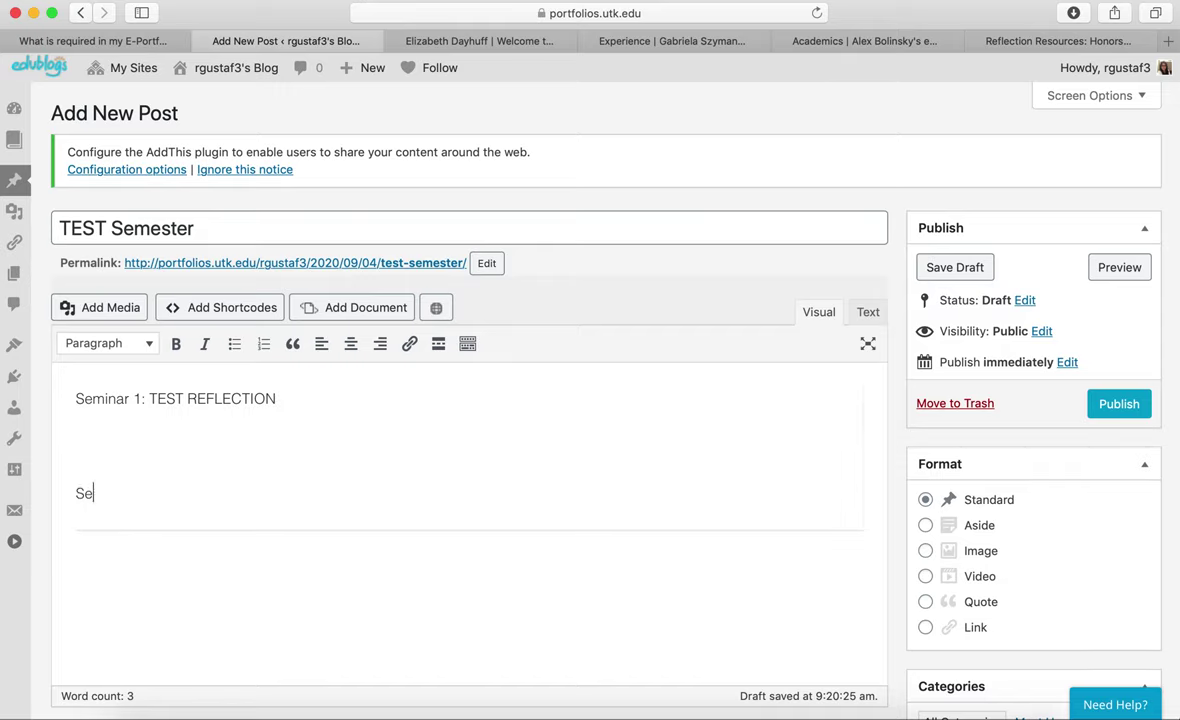
{"action": "type", "text": "minar 2:"}
{"action": "left_click", "coordinate": [75, 447]}
{"action": "key", "text": "BackSpace"}
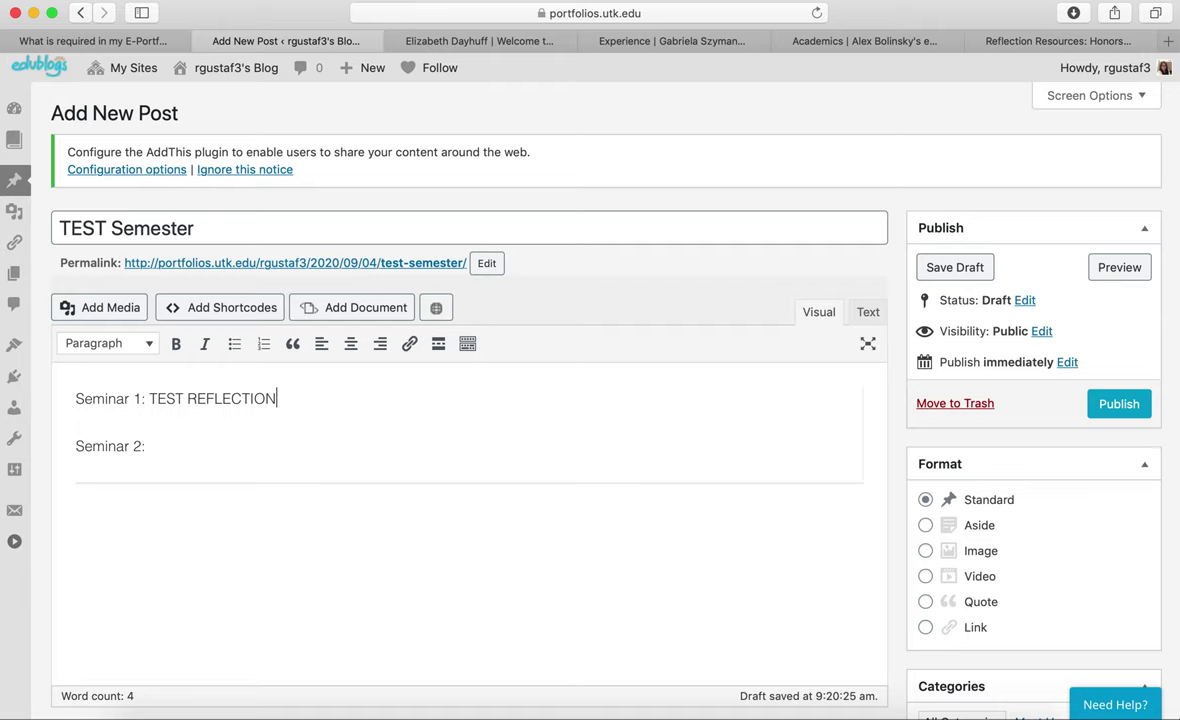
Insert Video1-1-1.mov from the media library after the "Seminar 2:" label.
{"action": "left_click", "coordinate": [202, 442]}
{"action": "left_click", "coordinate": [110, 309]}
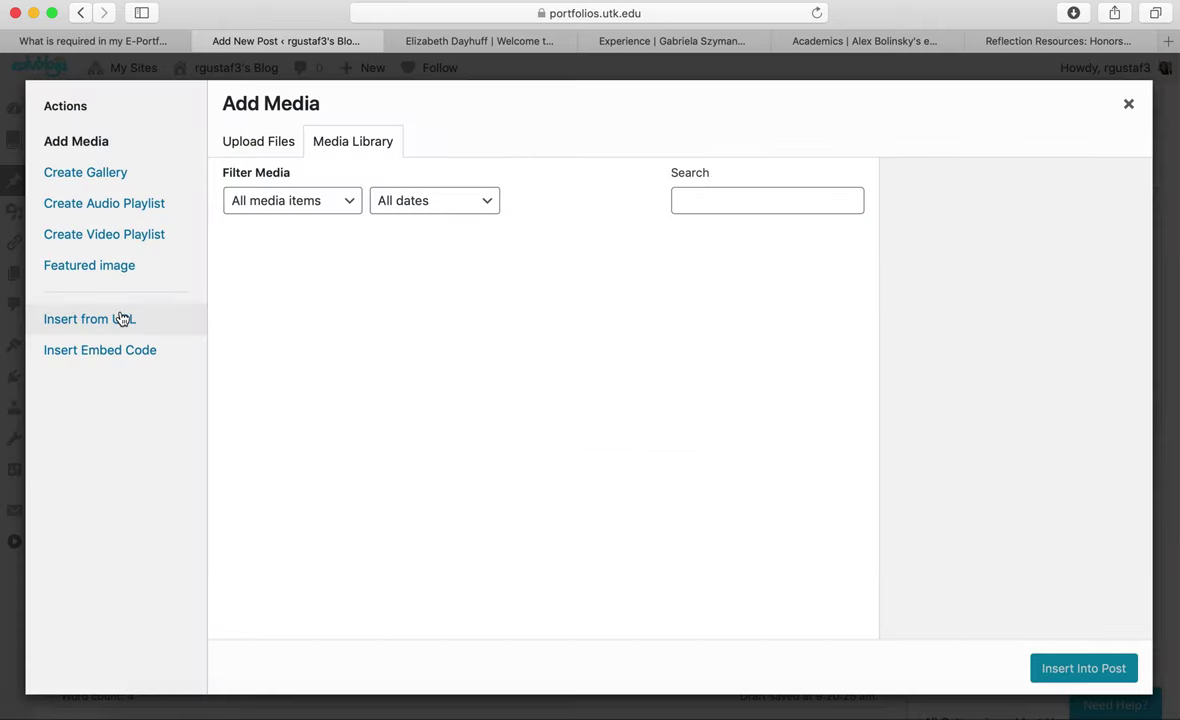
{"action": "left_click", "coordinate": [310, 286]}
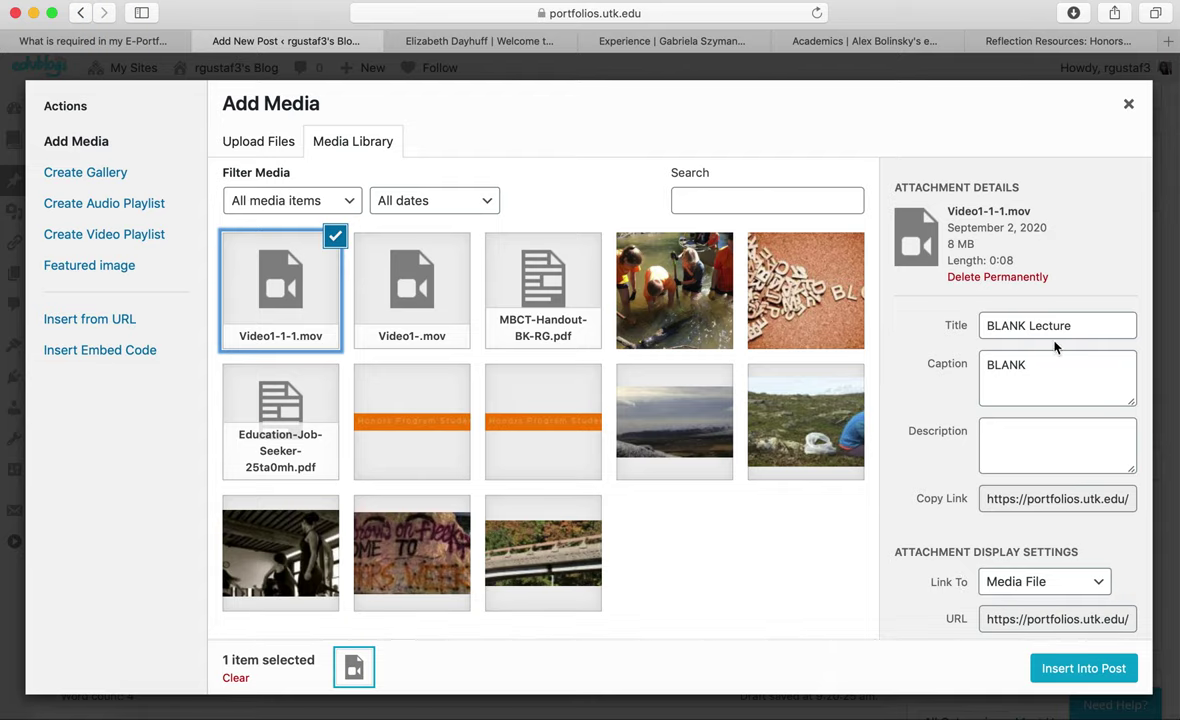
{"action": "scroll", "coordinate": [1034, 392], "scroll_direction": "down", "scroll_amount": 1}
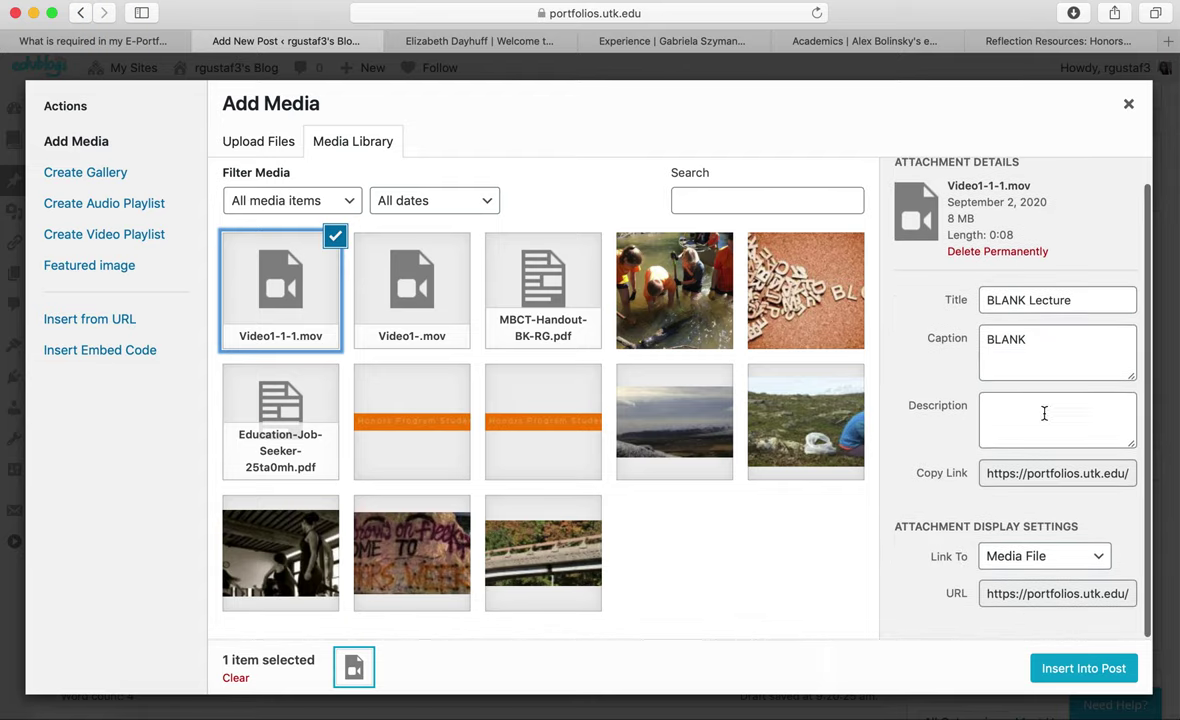
{"action": "left_click", "coordinate": [1092, 667]}
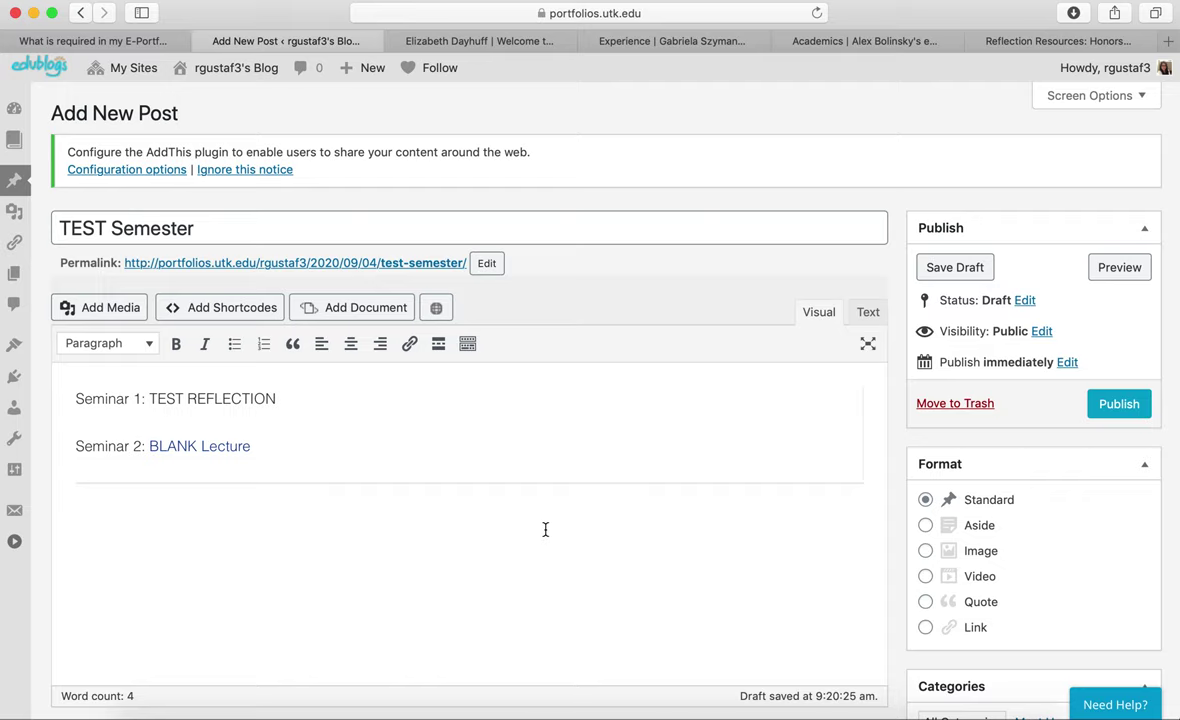
Add a "Seminar 3:" line and insert the media library photo of people working in a grassy field after it.
{"action": "key", "text": "Return"}
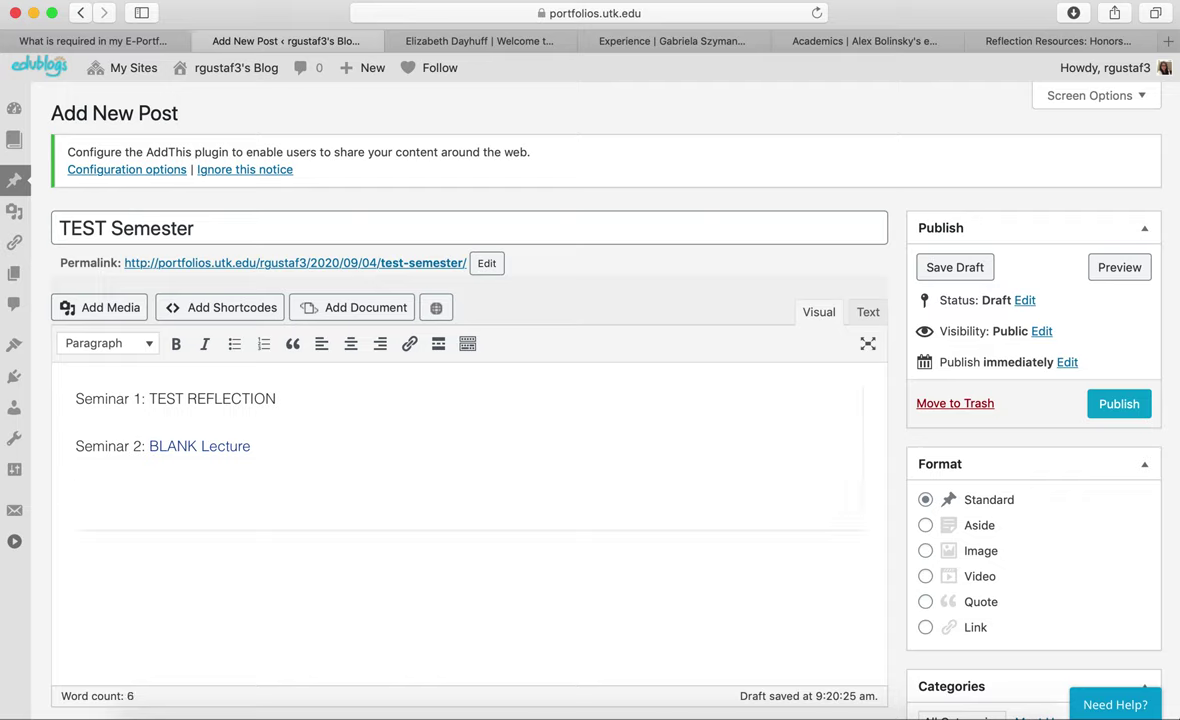
{"action": "type", "text": "Seminar 3:"}
{"action": "left_click", "coordinate": [110, 308]}
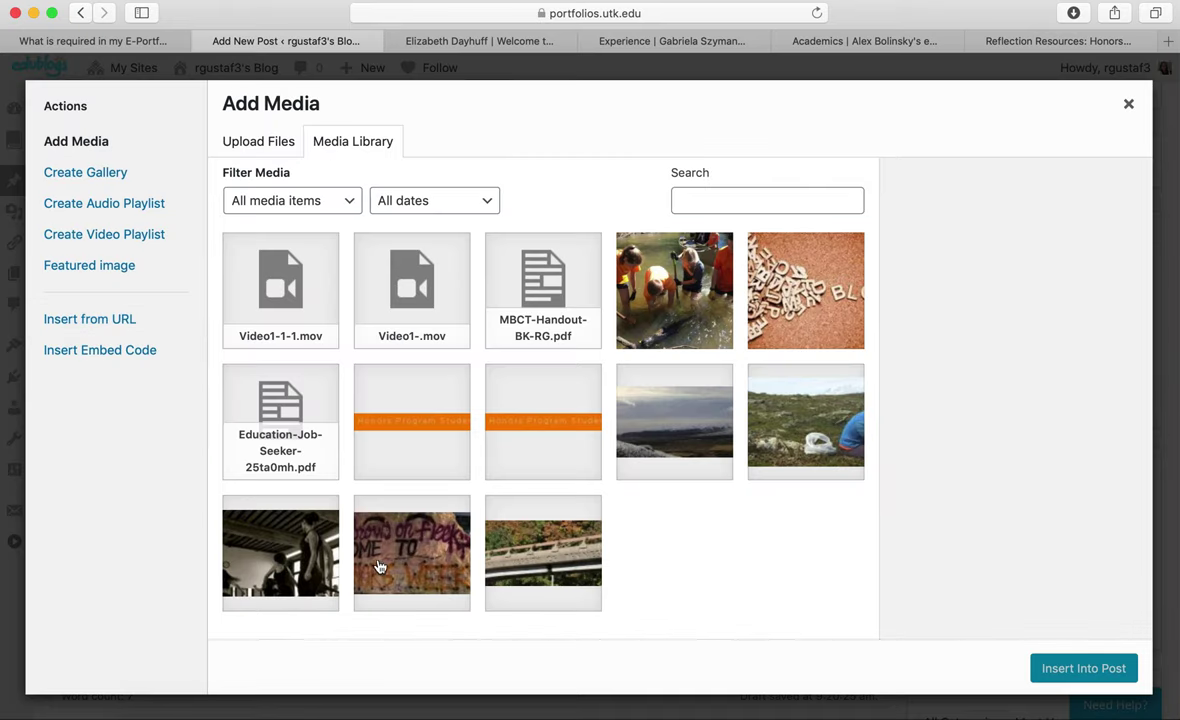
{"action": "left_click", "coordinate": [828, 442]}
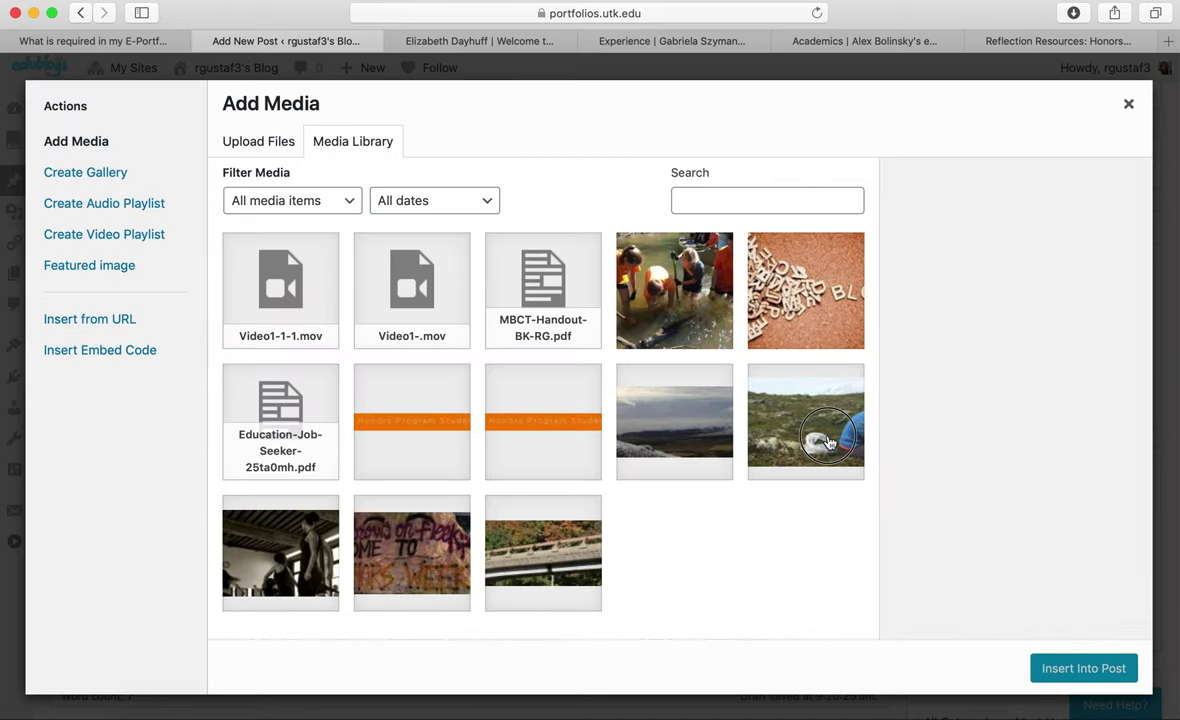
{"action": "left_click", "coordinate": [1073, 675]}
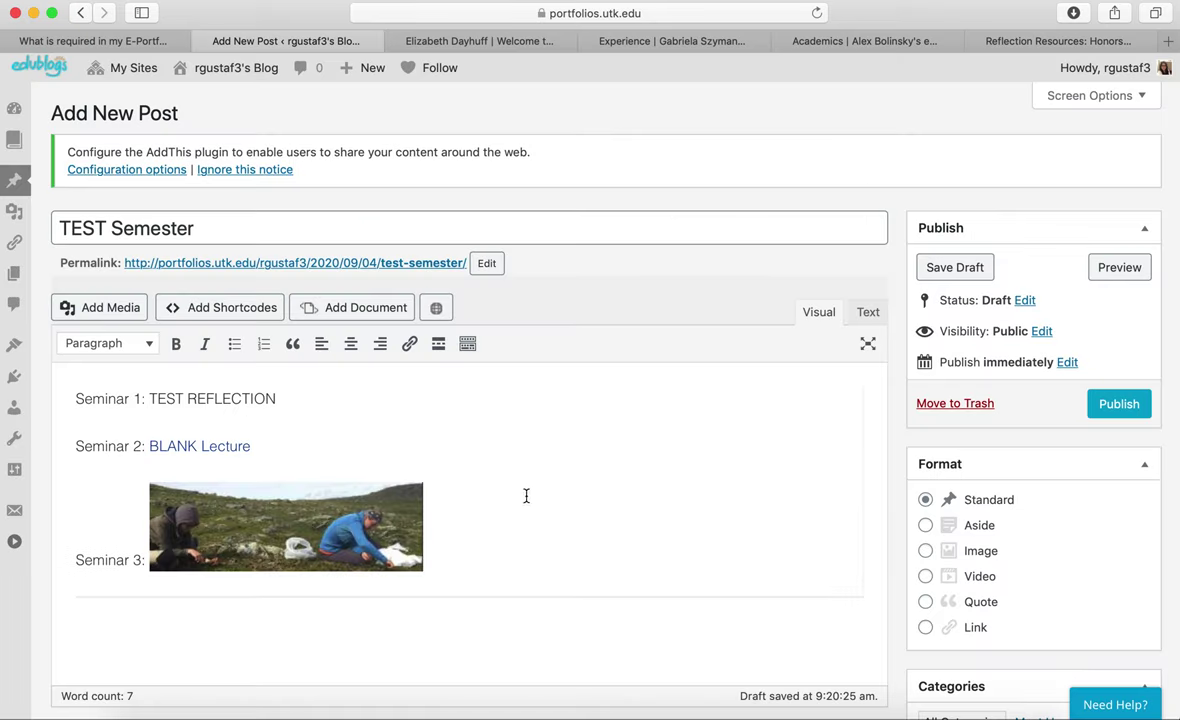
Publish the TEST Semester post.
{"action": "scroll", "coordinate": [608, 488], "scroll_direction": "down", "scroll_amount": 1}
{"action": "left_click", "coordinate": [1105, 362]}
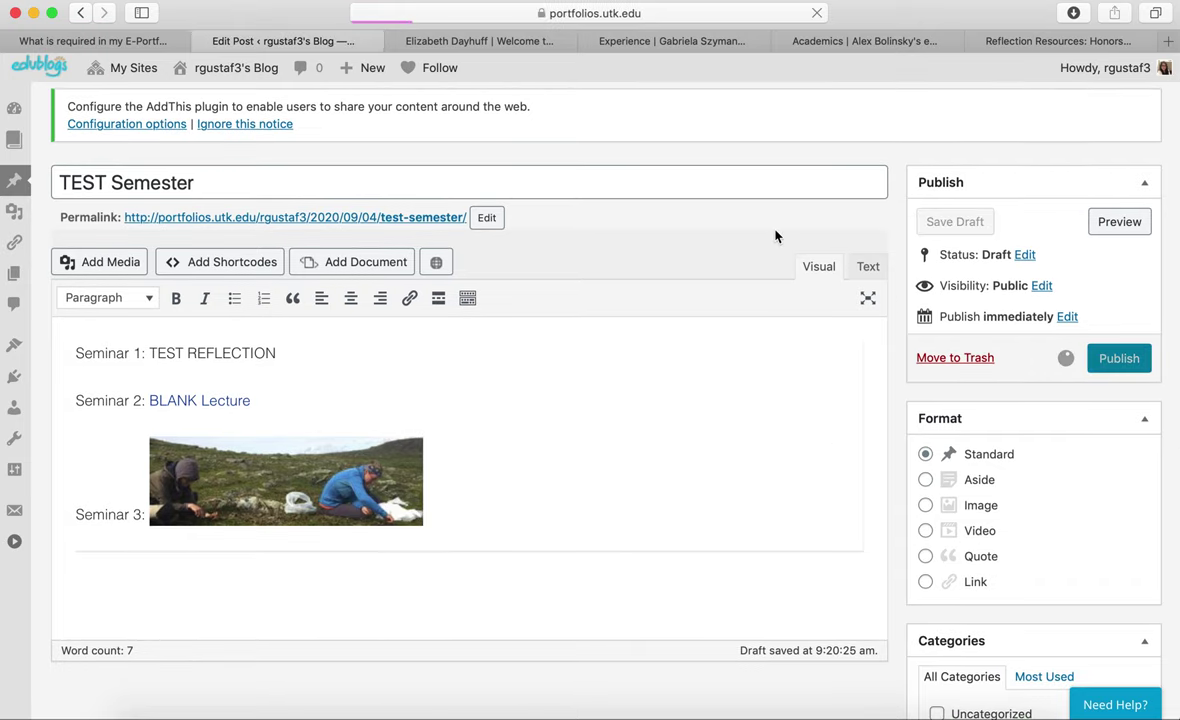
{"action": "scroll", "coordinate": [775, 236], "scroll_direction": "down", "scroll_amount": 3}
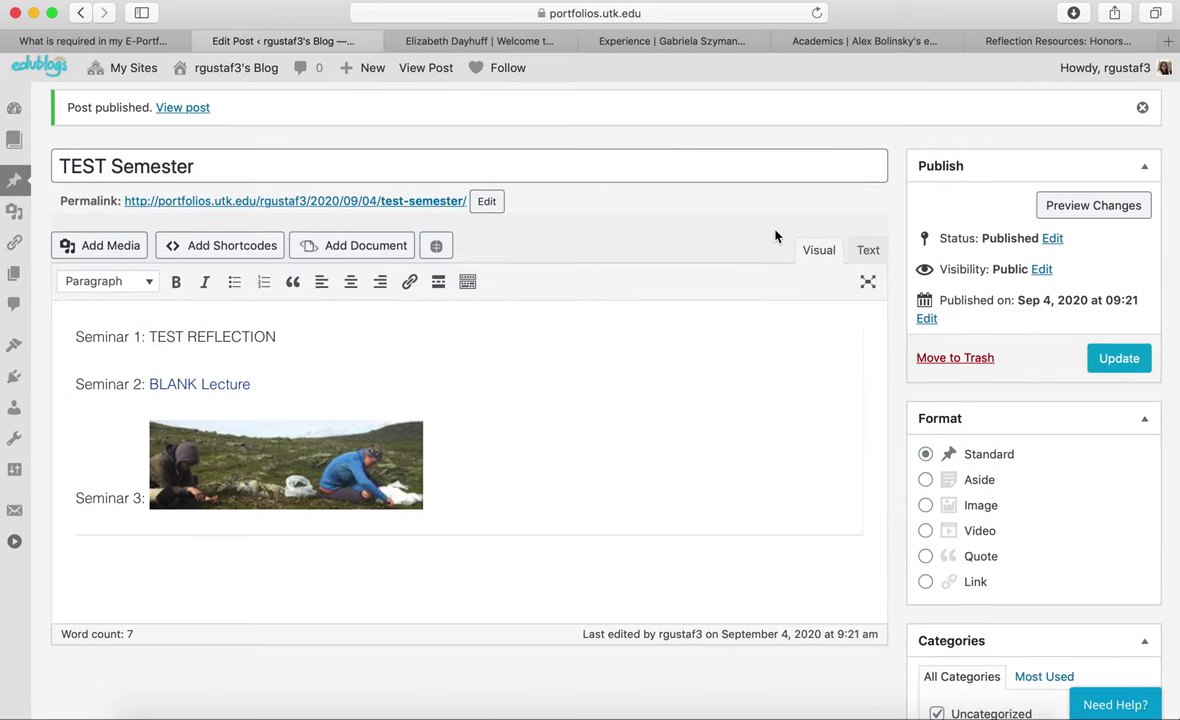
Open the site's menu settings and add the TEST Semester post to Menu 1.
{"action": "mouse_move", "coordinate": [14, 344]}
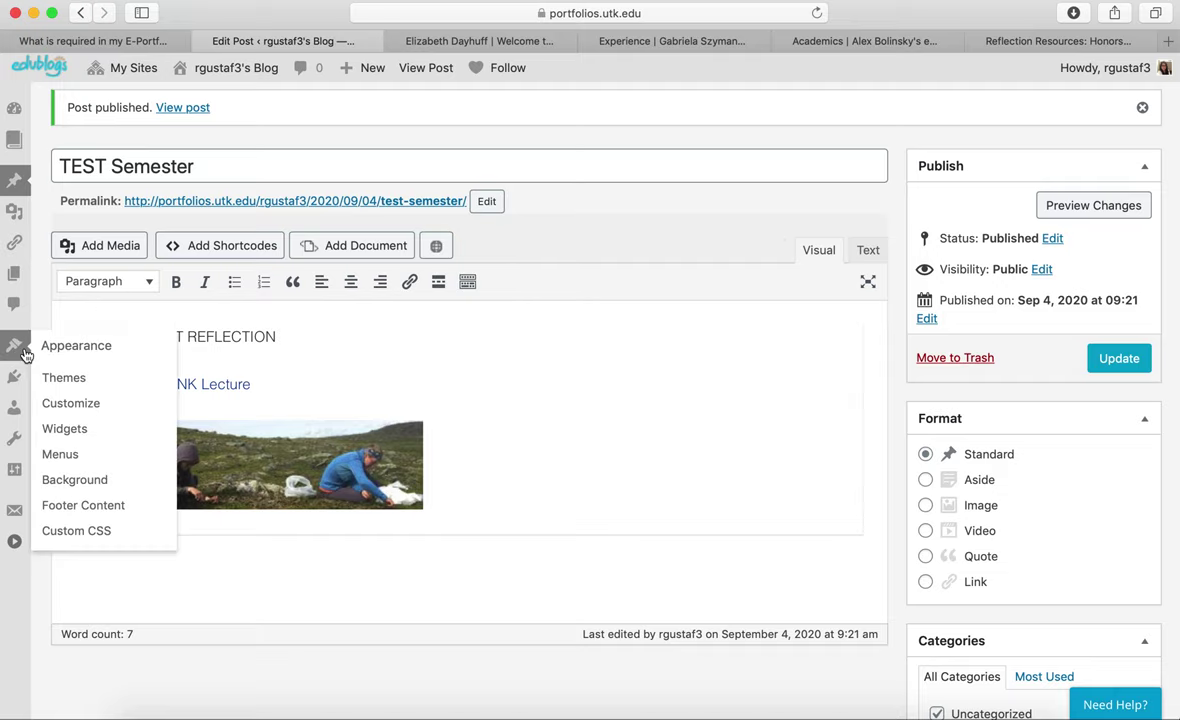
{"action": "left_click", "coordinate": [76, 456]}
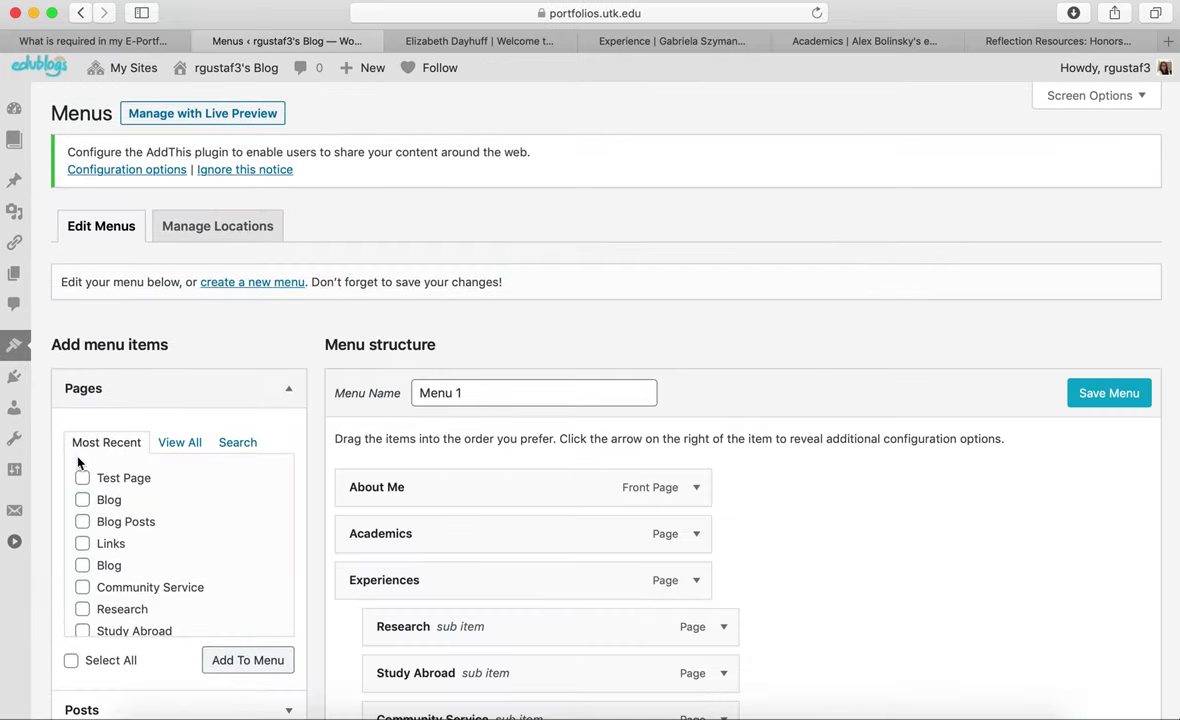
{"action": "scroll", "coordinate": [352, 343], "scroll_direction": "down", "scroll_amount": 5}
{"action": "scroll", "coordinate": [352, 343], "scroll_direction": "down", "scroll_amount": 1}
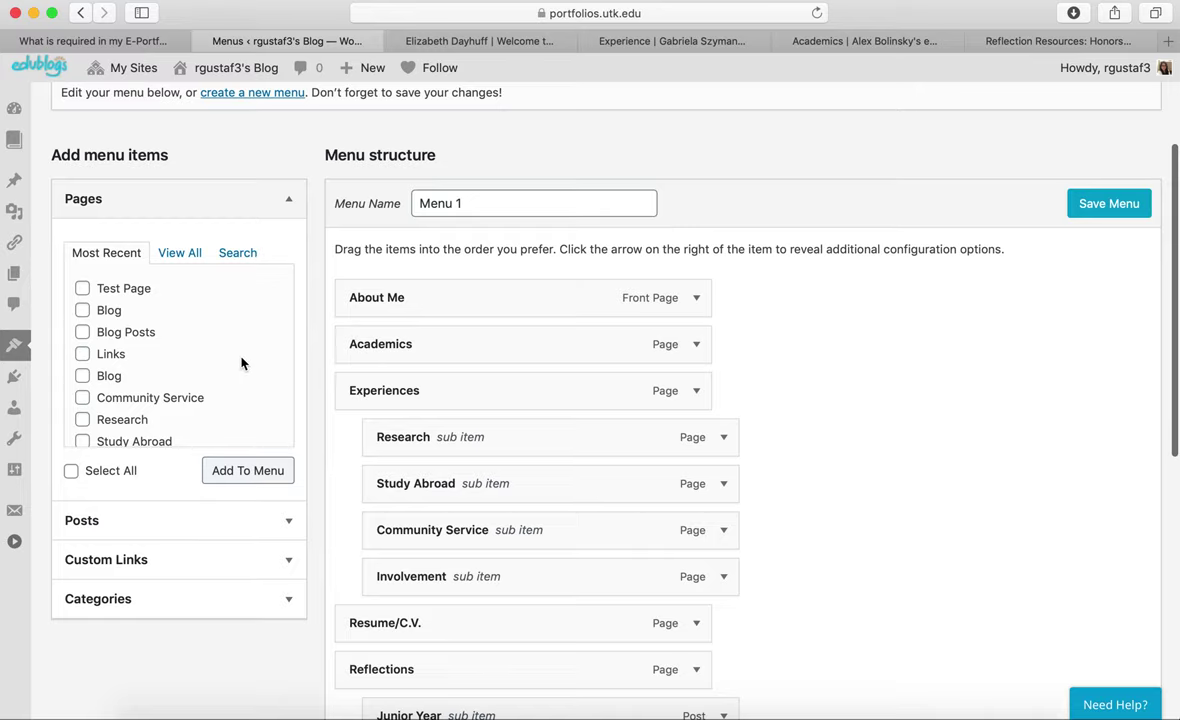
{"action": "scroll", "coordinate": [241, 363], "scroll_direction": "down", "scroll_amount": 5}
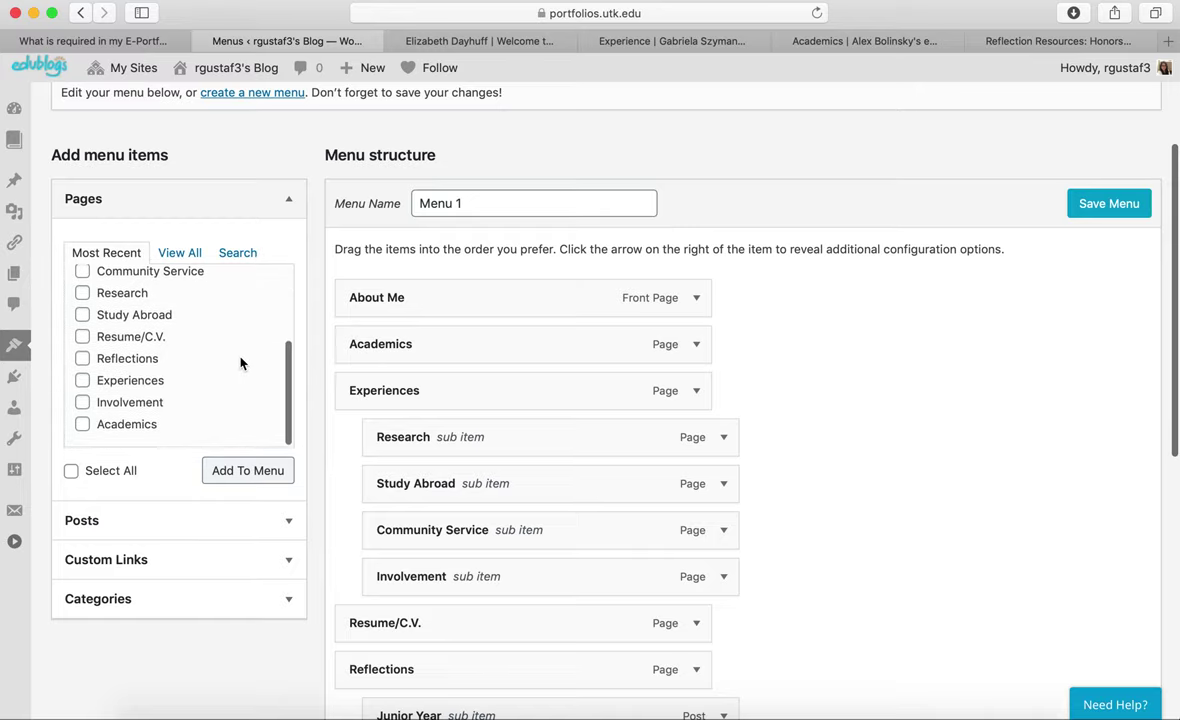
{"action": "left_click", "coordinate": [228, 518]}
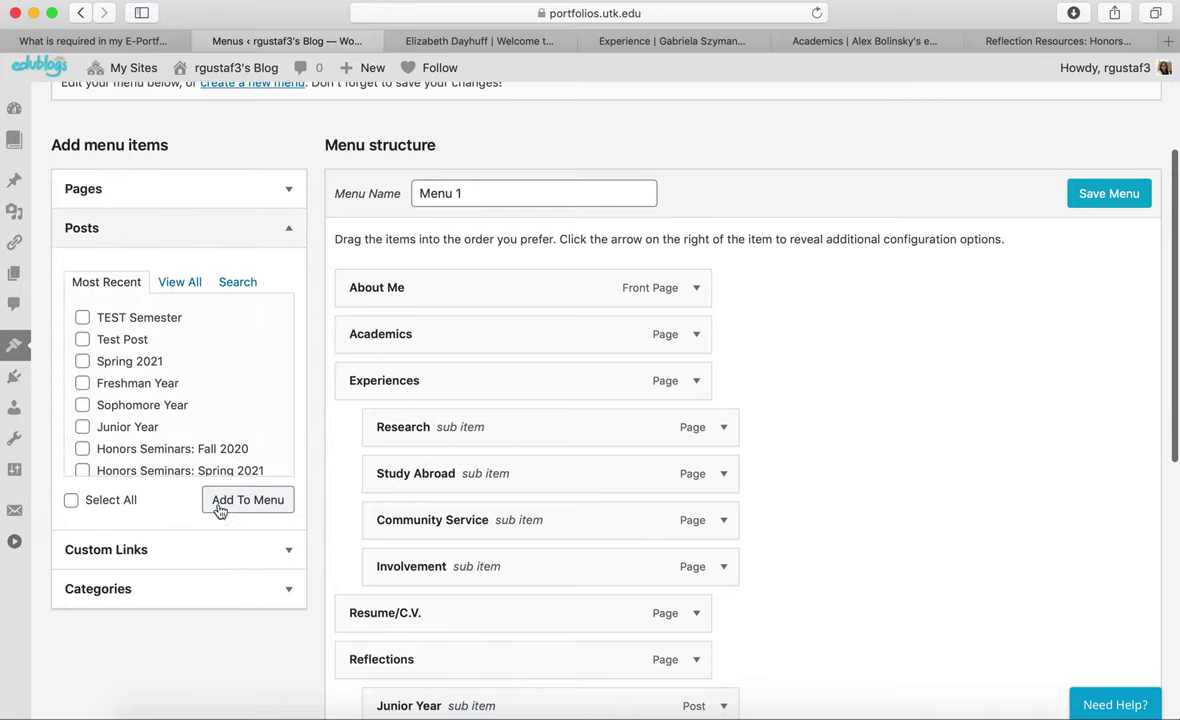
{"action": "left_click", "coordinate": [82, 317]}
{"action": "left_click", "coordinate": [242, 505]}
Nest TEST Semester as the first sub item under Honors Seminars, above Spring 2021, and save the menu.
{"action": "scroll", "coordinate": [982, 485], "scroll_direction": "down", "scroll_amount": 10}
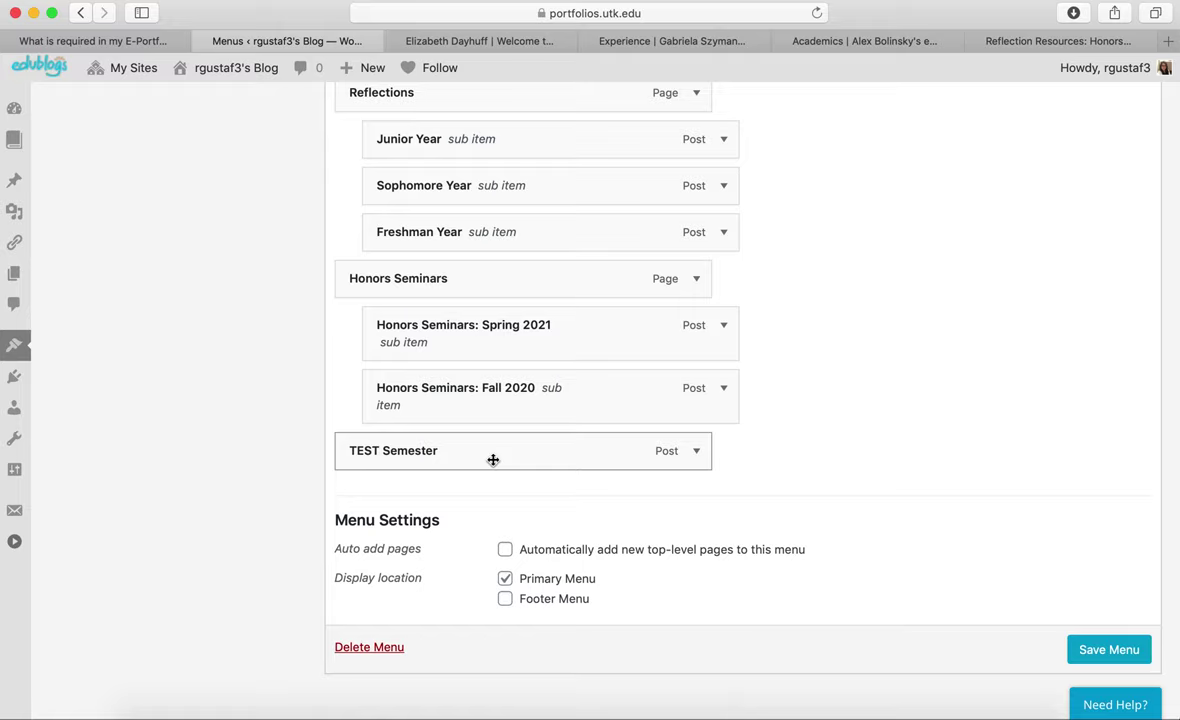
{"action": "left_click_drag", "start_coordinate": [493, 460], "coordinate": [519, 345]}
{"action": "left_click", "coordinate": [1093, 667]}
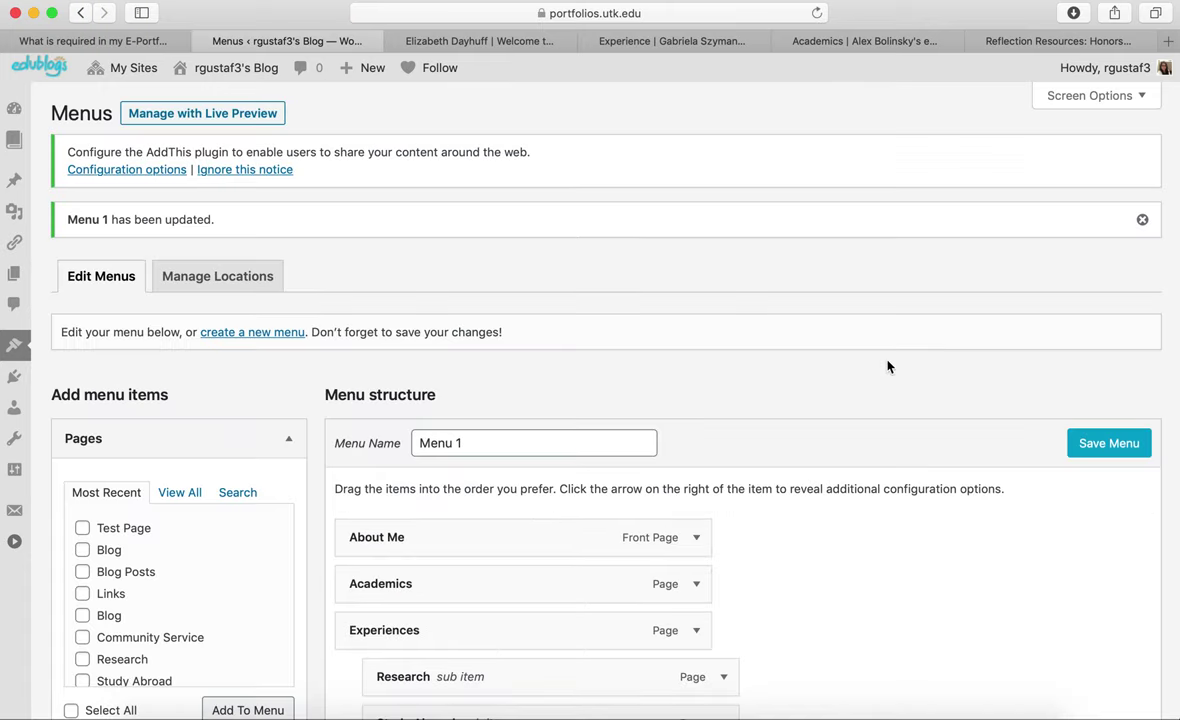
Visit the live site and open the TEST Semester entry under Honors Seminars to check it.
{"action": "left_click", "coordinate": [241, 80]}
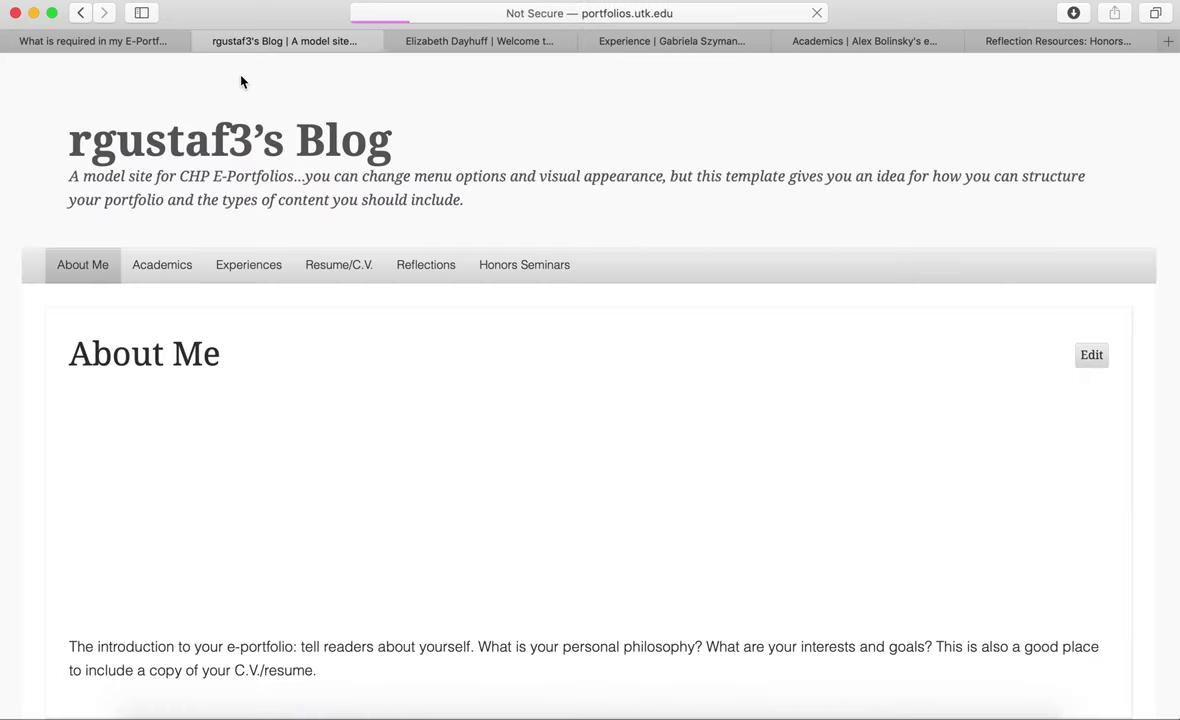
{"action": "mouse_move", "coordinate": [508, 275]}
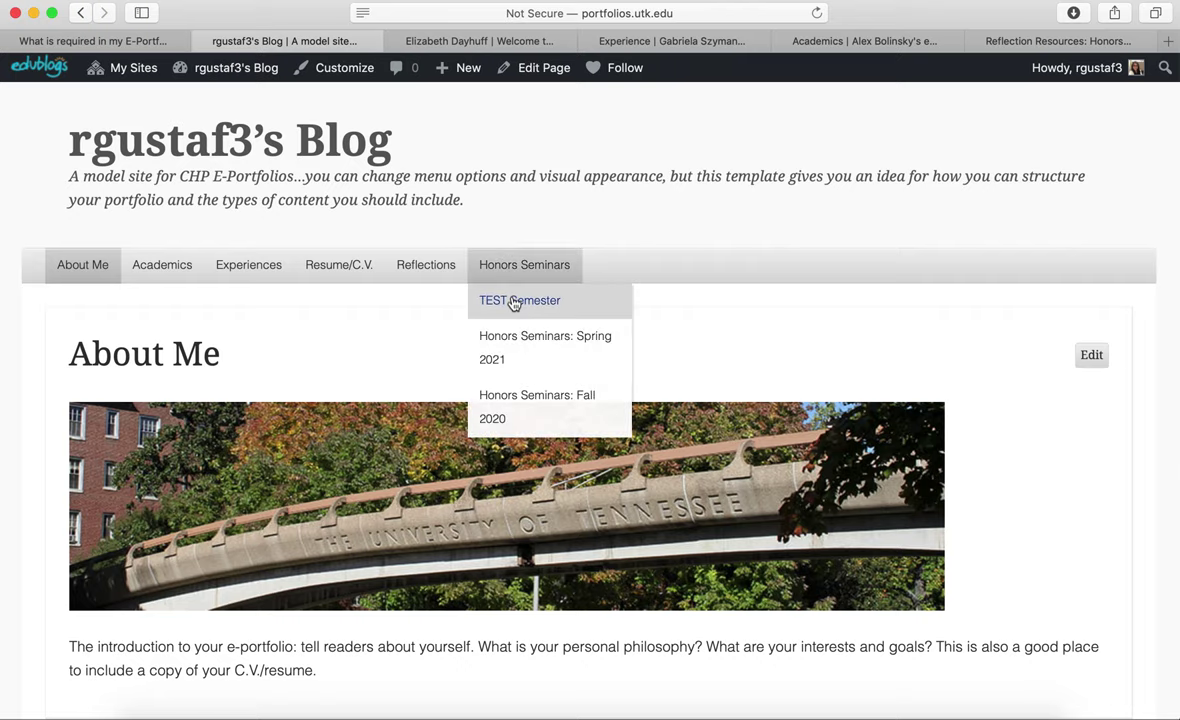
{"action": "left_click", "coordinate": [515, 312]}
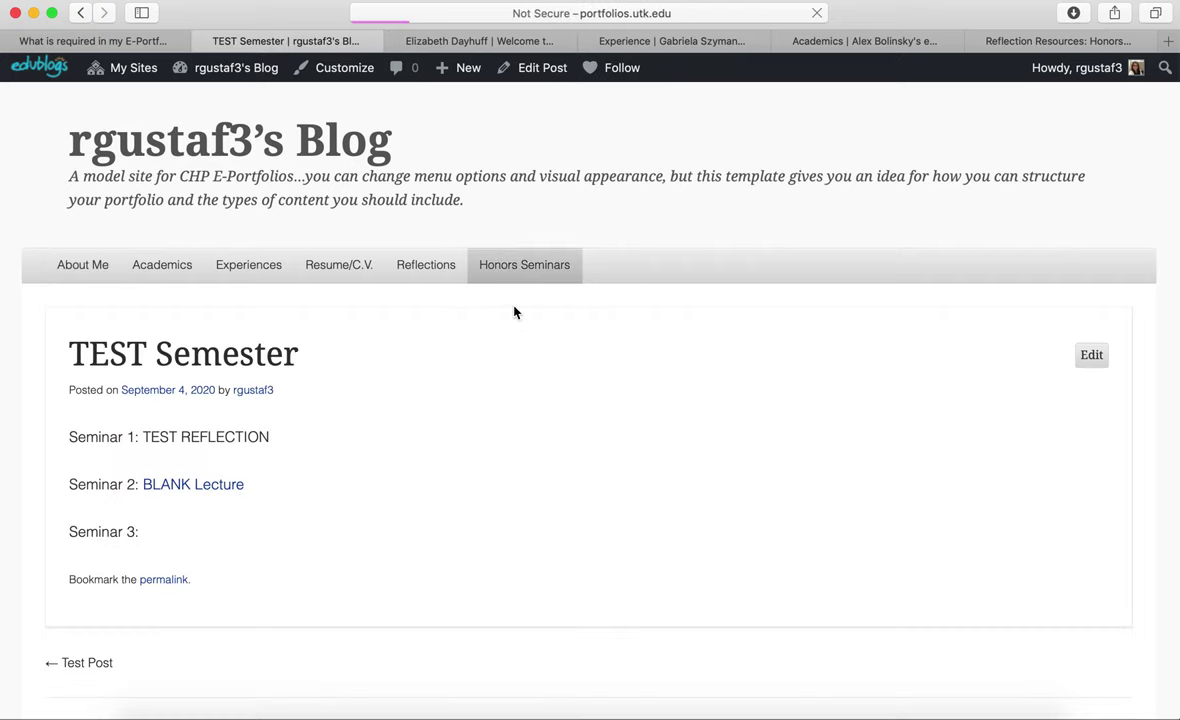
Review the published TEST Semester post on the live site and the Honors Seminars submenu entries.
{"action": "scroll", "coordinate": [595, 399], "scroll_direction": "down", "scroll_amount": 3}
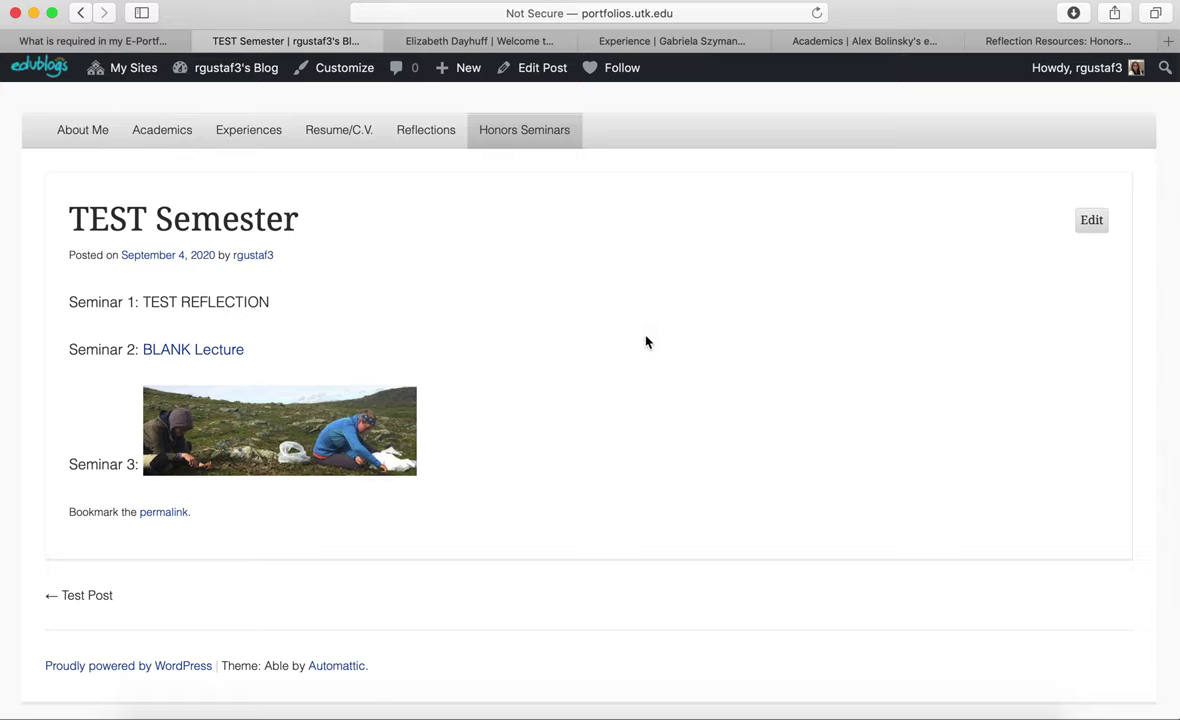
{"action": "scroll", "coordinate": [642, 338], "scroll_direction": "up", "scroll_amount": 3}
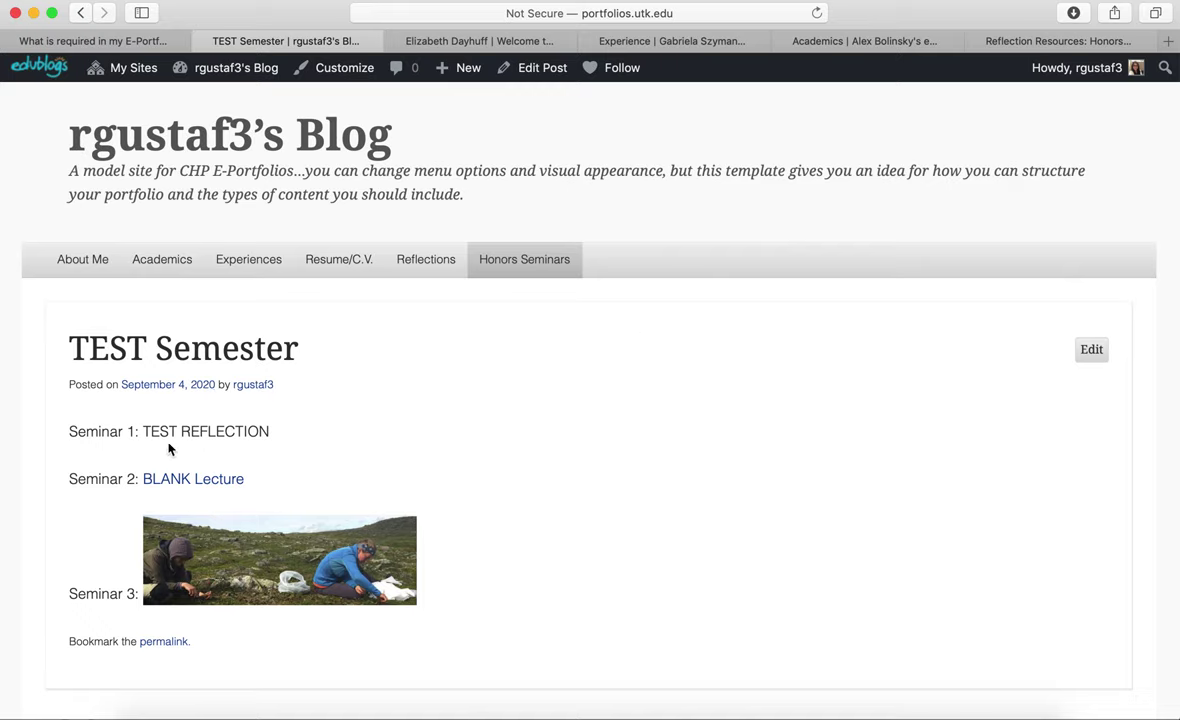
{"action": "mouse_move", "coordinate": [538, 266]}
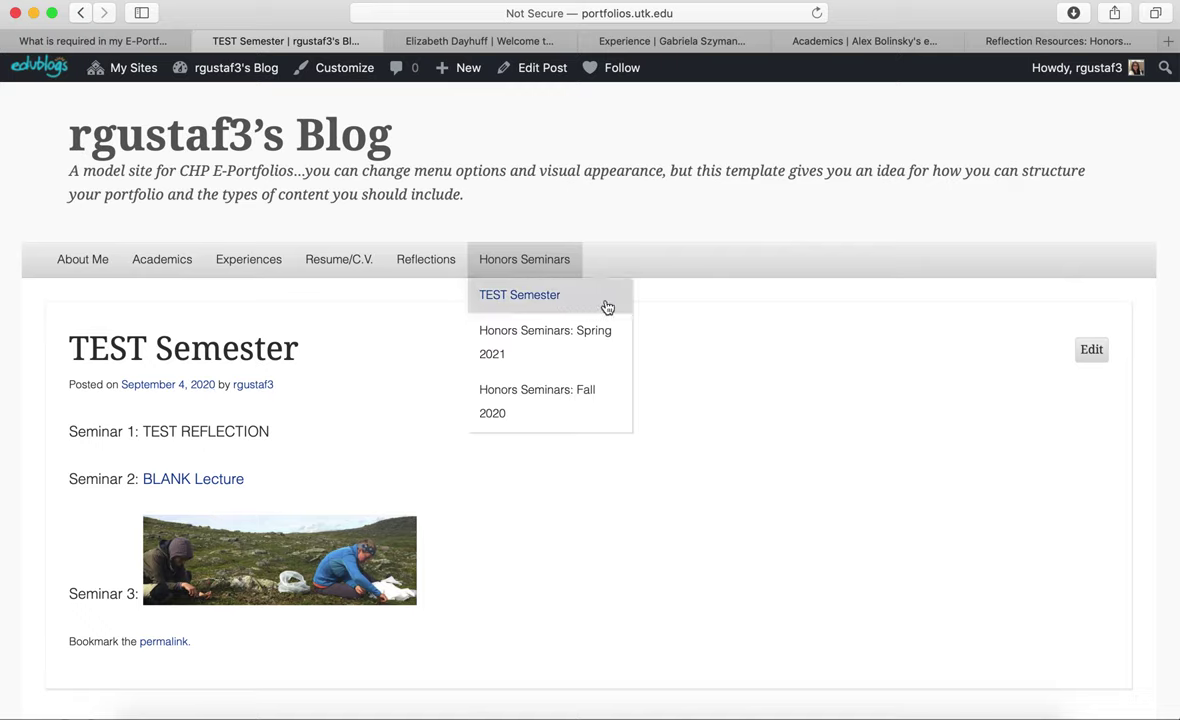
In the site's menu settings, nest Honors Seminars: Spring 2021 and Honors Seminars: Fall 2020 as sub items under TEST Semester.
{"action": "left_click", "coordinate": [246, 67]}
{"action": "scroll", "coordinate": [167, 390], "scroll_direction": "down", "scroll_amount": 1}
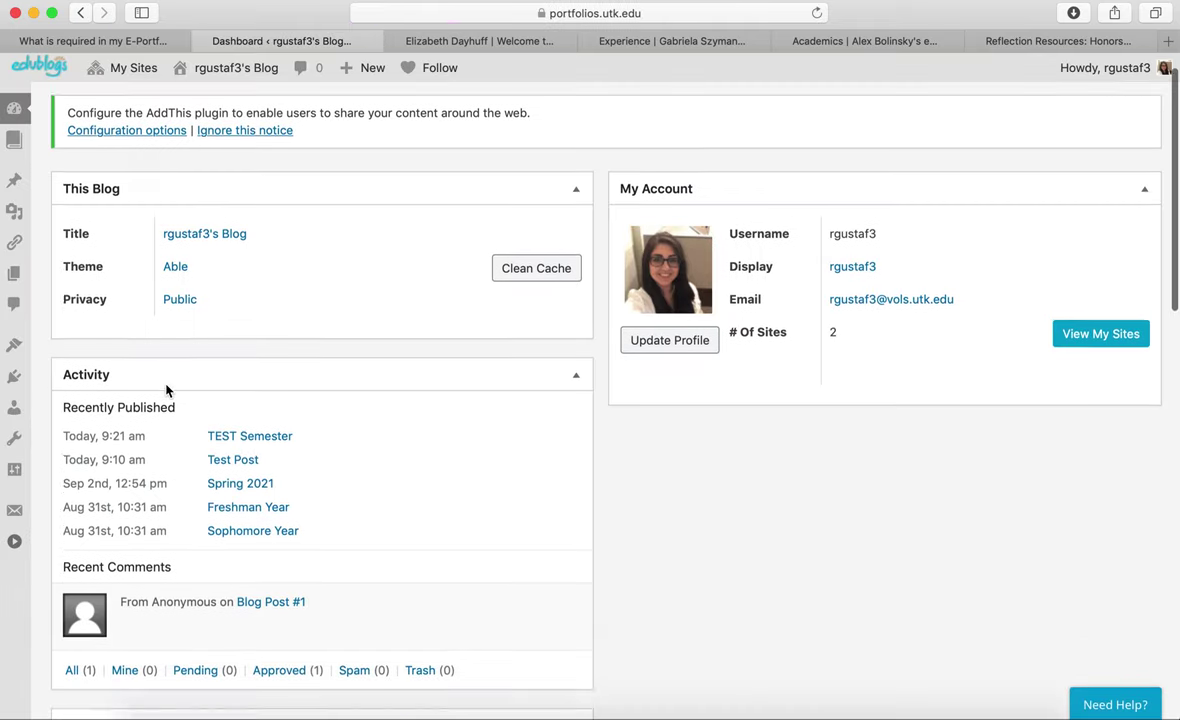
{"action": "mouse_move", "coordinate": [18, 352]}
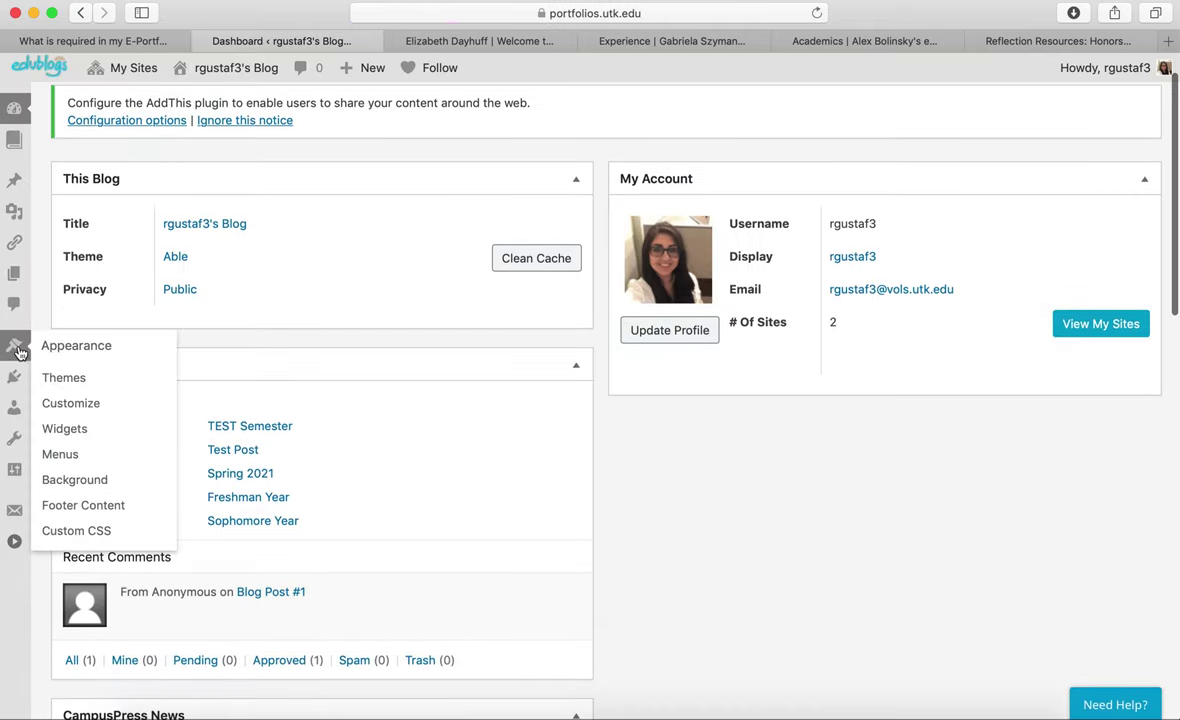
{"action": "left_click", "coordinate": [72, 454]}
{"action": "scroll", "coordinate": [548, 499], "scroll_direction": "down", "scroll_amount": 10}
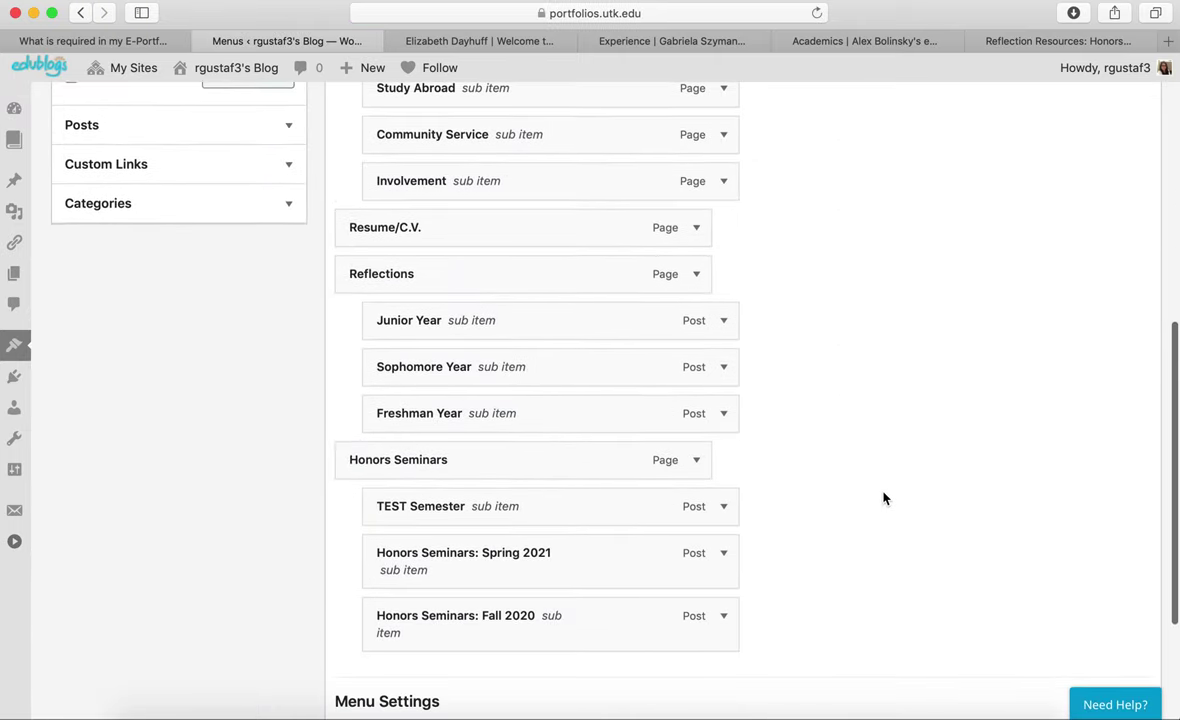
{"action": "scroll", "coordinate": [882, 495], "scroll_direction": "down", "scroll_amount": 2}
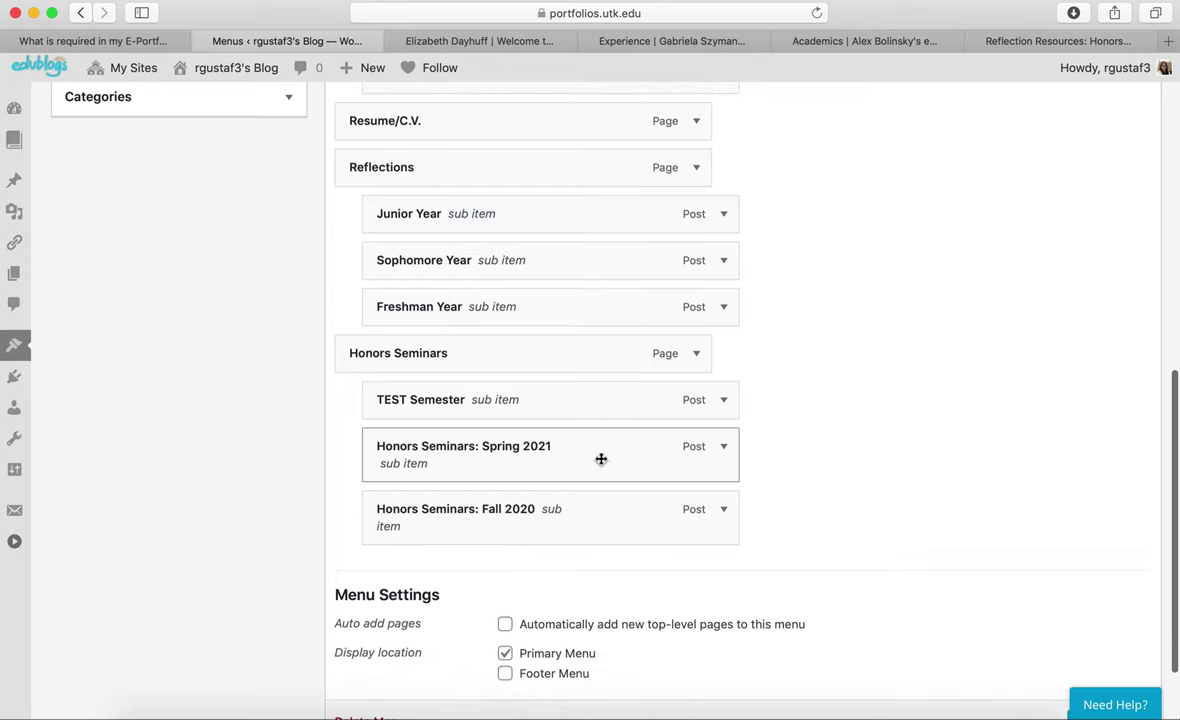
{"action": "left_click_drag", "start_coordinate": [601, 459], "coordinate": [656, 456]}
{"action": "left_click_drag", "start_coordinate": [579, 531], "coordinate": [603, 530]}
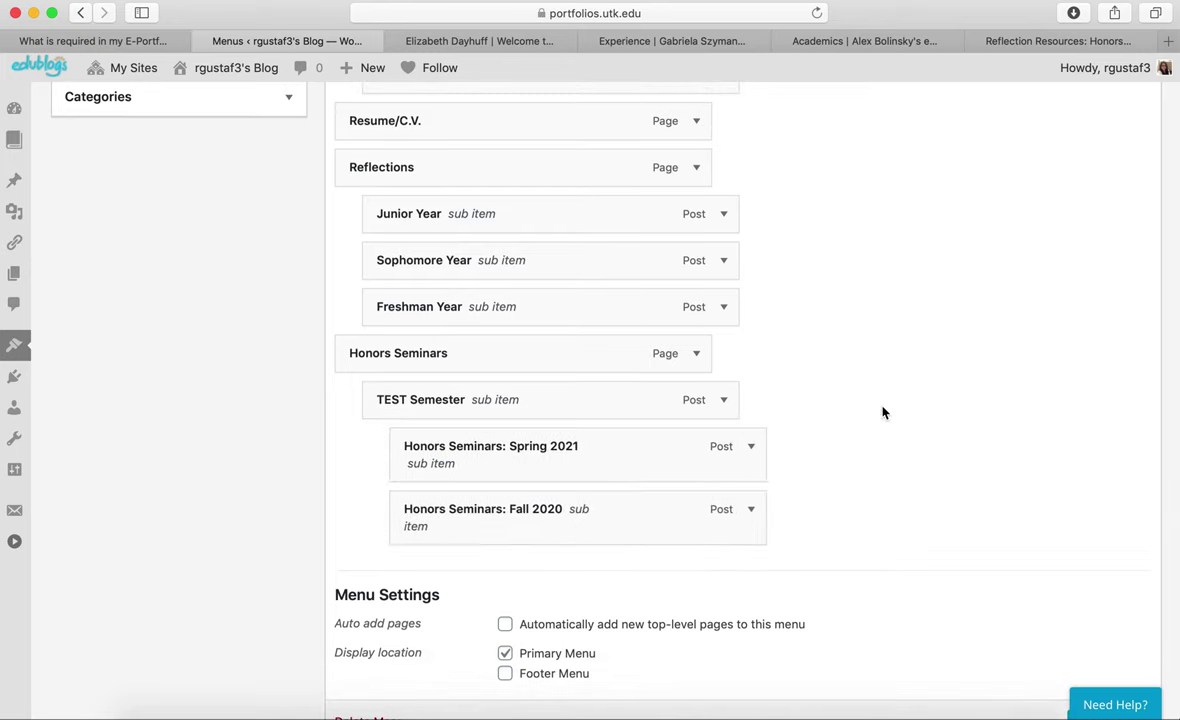
Save Menu 1 and check the nested Honors Seminars entries on the live site.
{"action": "scroll", "coordinate": [882, 411], "scroll_direction": "down", "scroll_amount": 2}
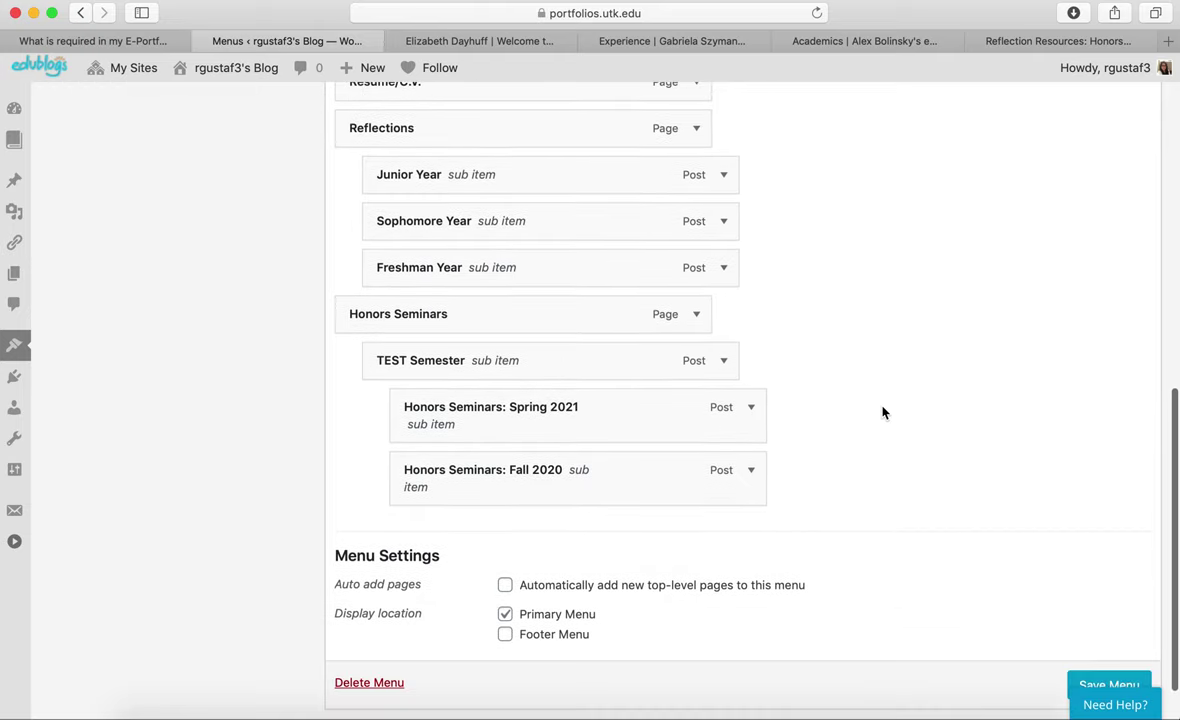
{"action": "left_click", "coordinate": [1089, 681]}
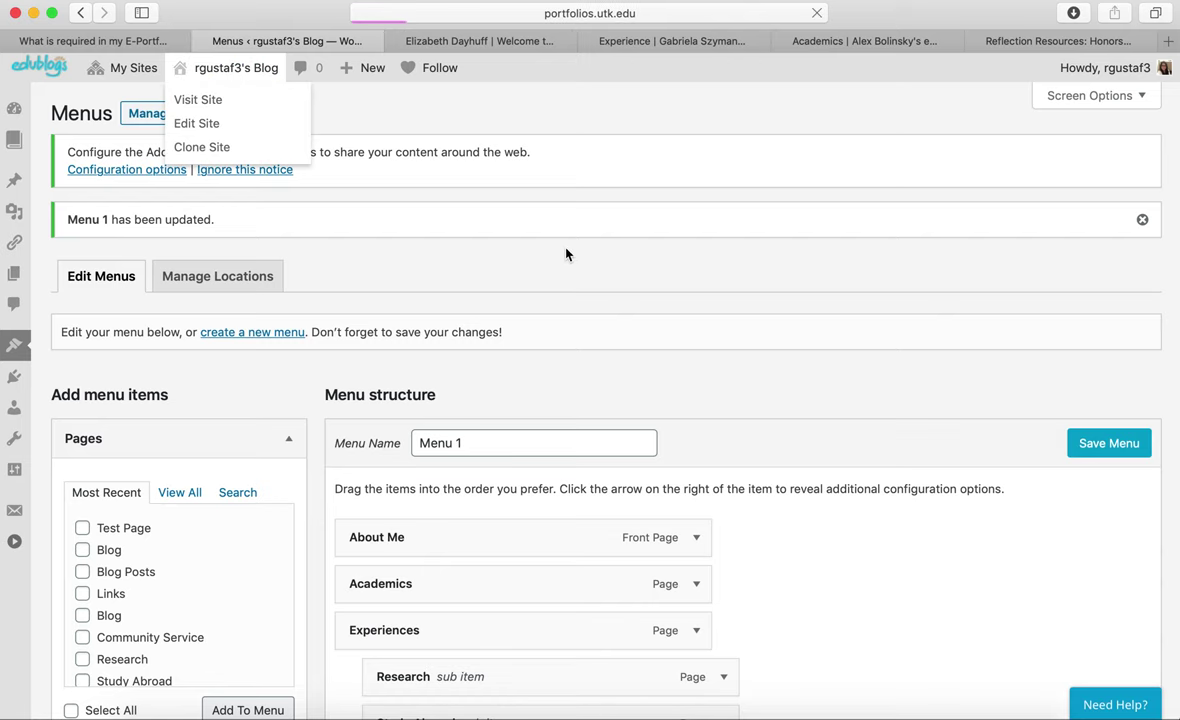
{"action": "mouse_move", "coordinate": [545, 312]}
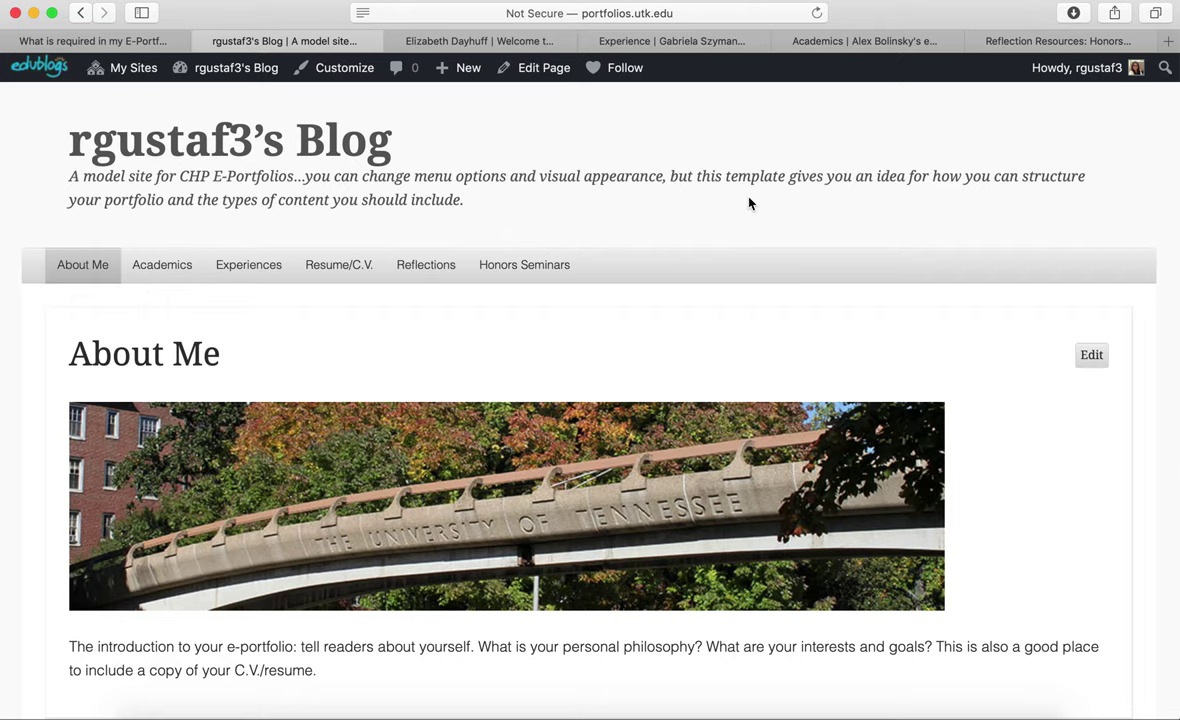
Switch to the Reflection Resources page in Canvas and review the DEAL, Gibbs and What? So What? Now What? reflection models.
{"action": "left_click", "coordinate": [1030, 42]}
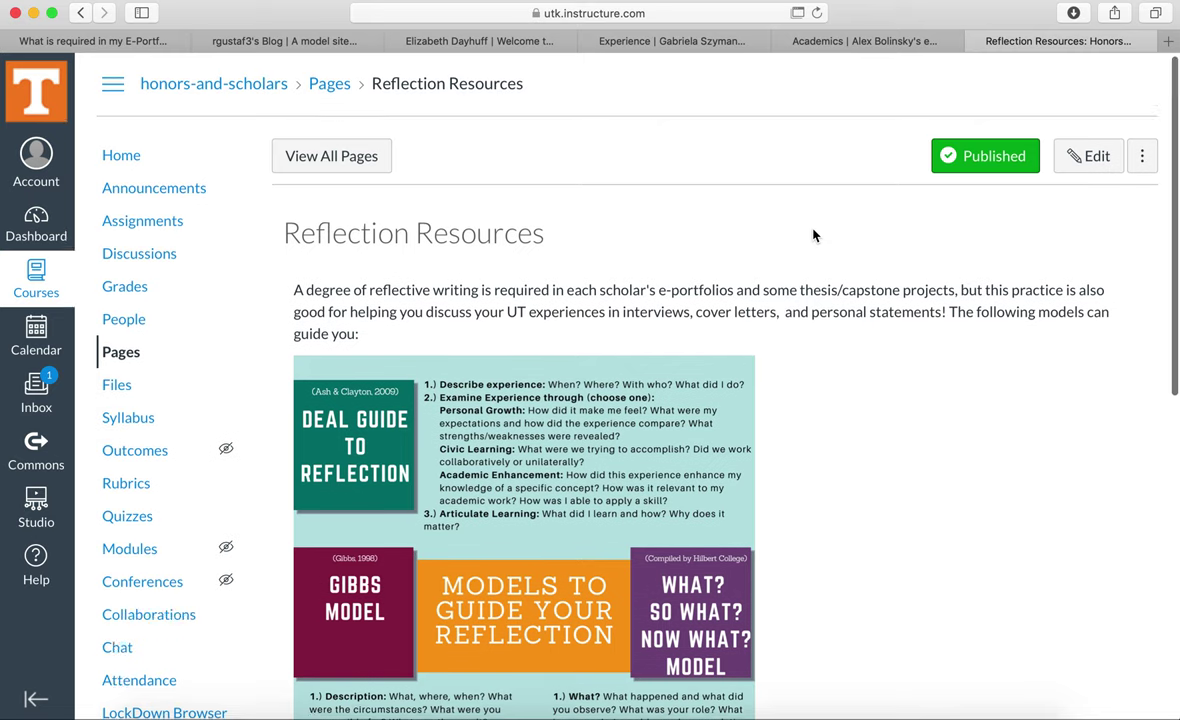
{"action": "scroll", "coordinate": [813, 235], "scroll_direction": "down", "scroll_amount": 3}
{"action": "scroll", "coordinate": [813, 235], "scroll_direction": "down", "scroll_amount": 1}
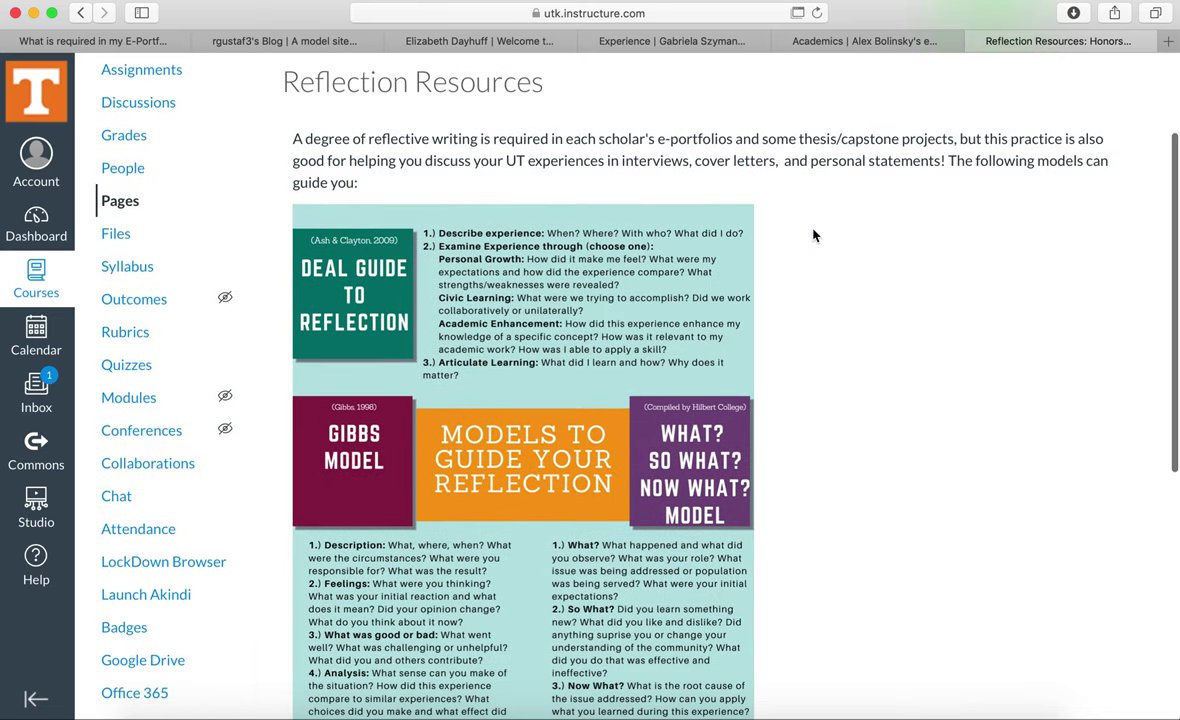
{"action": "scroll", "coordinate": [813, 235], "scroll_direction": "down", "scroll_amount": 2}
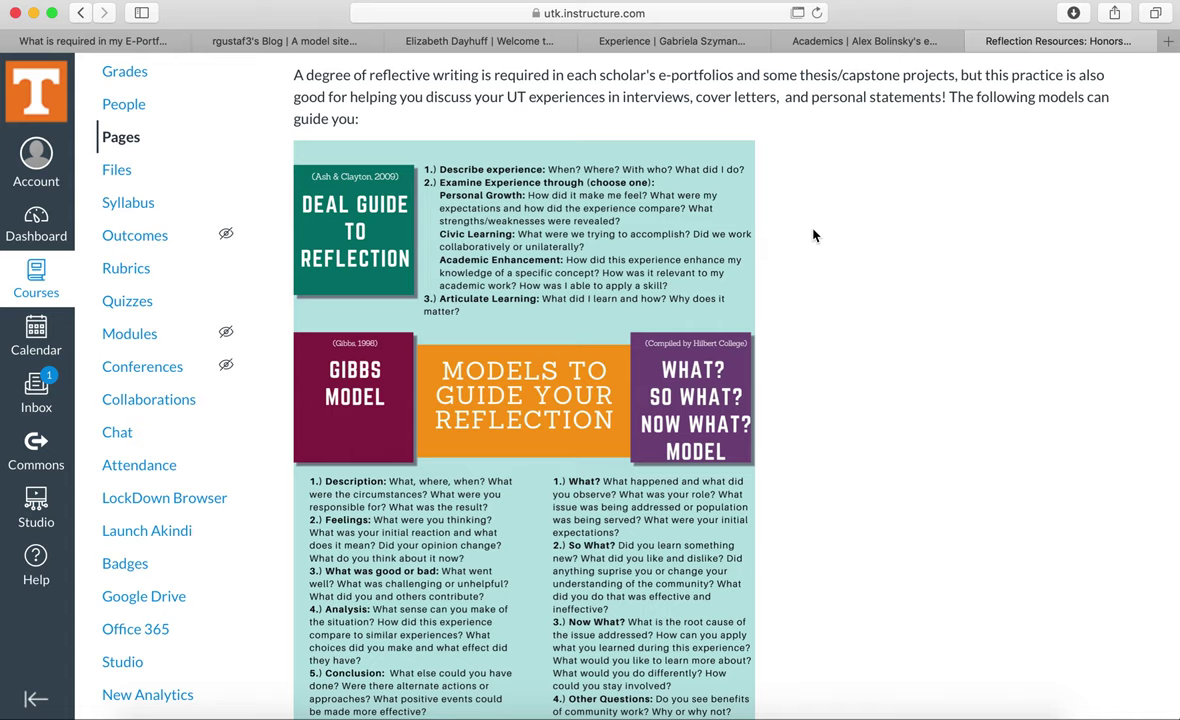
{"action": "scroll", "coordinate": [813, 235], "scroll_direction": "down", "scroll_amount": 2}
{"action": "scroll", "coordinate": [813, 235], "scroll_direction": "up", "scroll_amount": 5}
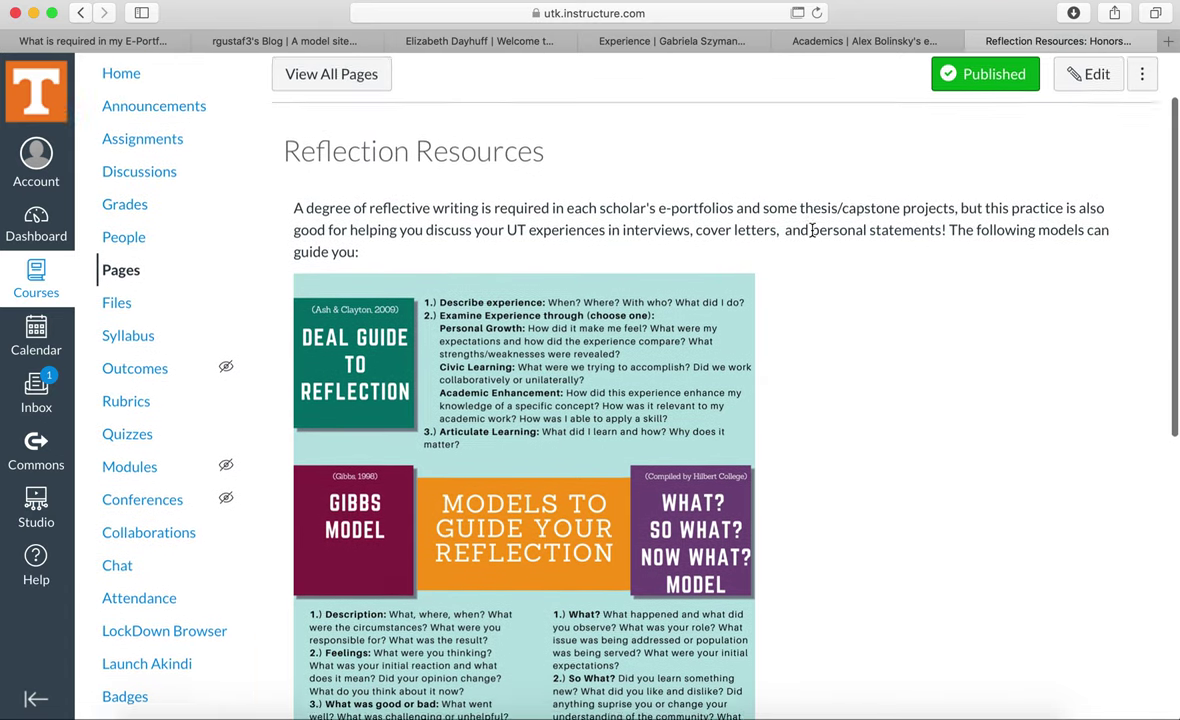
{"action": "scroll", "coordinate": [813, 233], "scroll_direction": "down", "scroll_amount": 2}
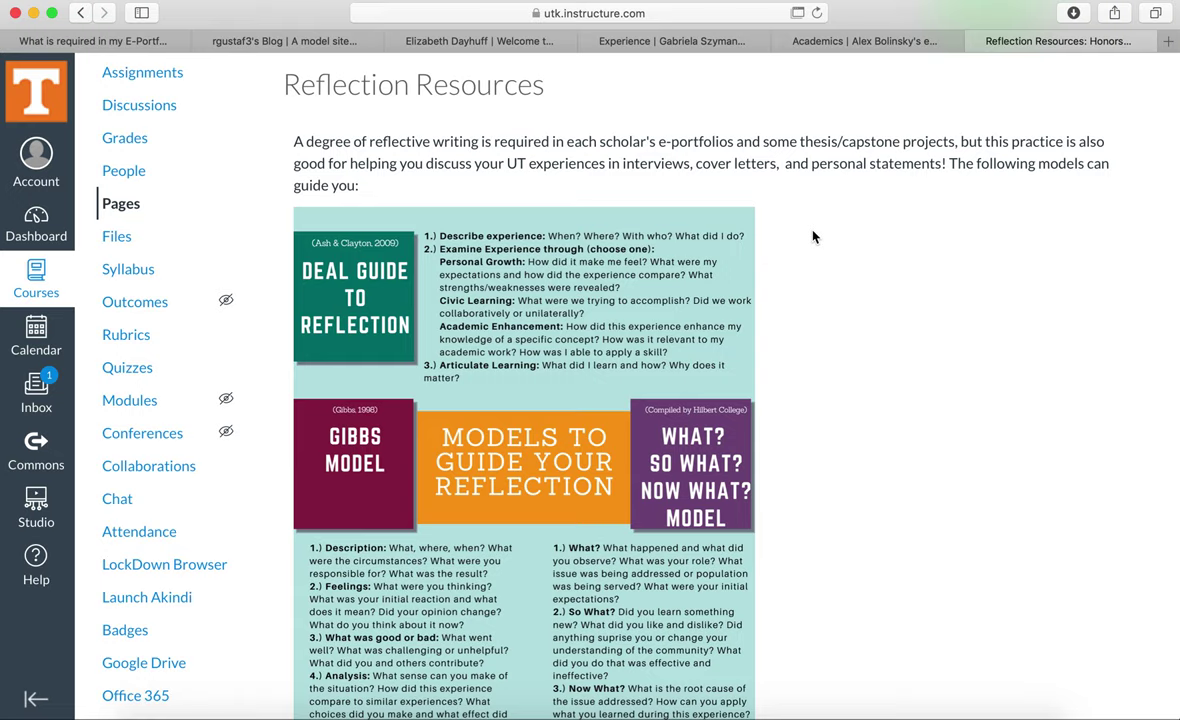
{"action": "scroll", "coordinate": [813, 236], "scroll_direction": "down", "scroll_amount": 2}
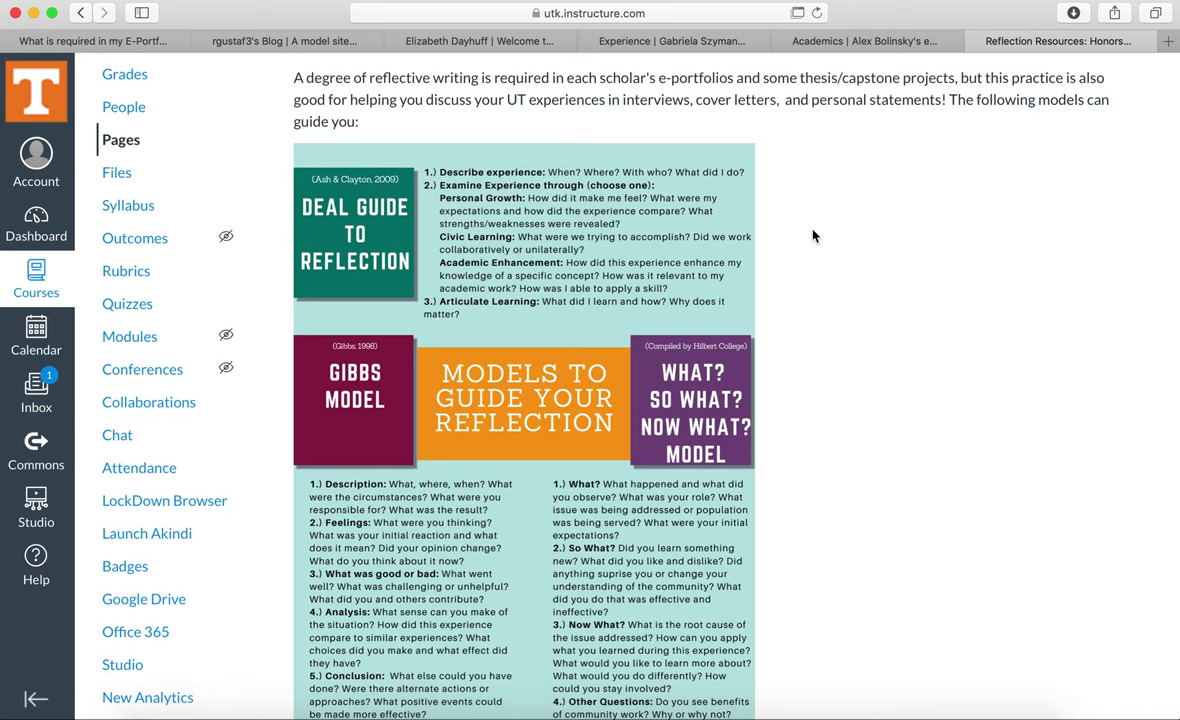
Read the preparatory questions for writing reflections below the models, and return to the beginning of the page.
{"action": "scroll", "coordinate": [813, 236], "scroll_direction": "down", "scroll_amount": 4}
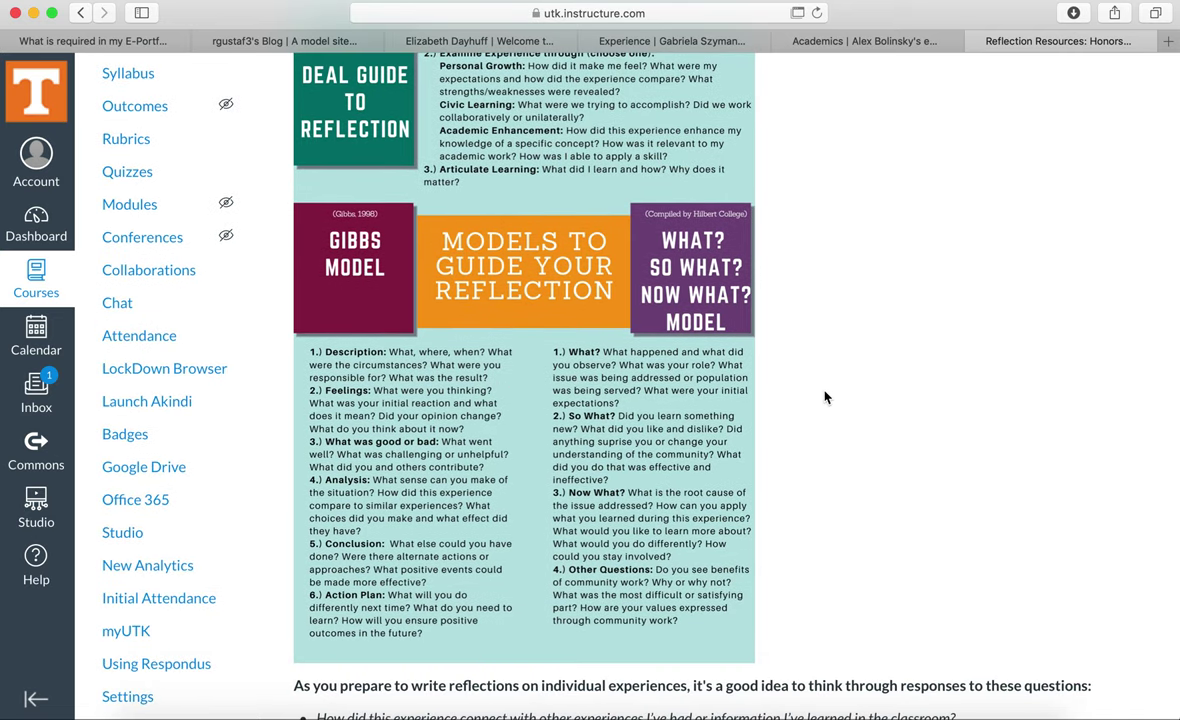
{"action": "scroll", "coordinate": [825, 397], "scroll_direction": "down", "scroll_amount": 8}
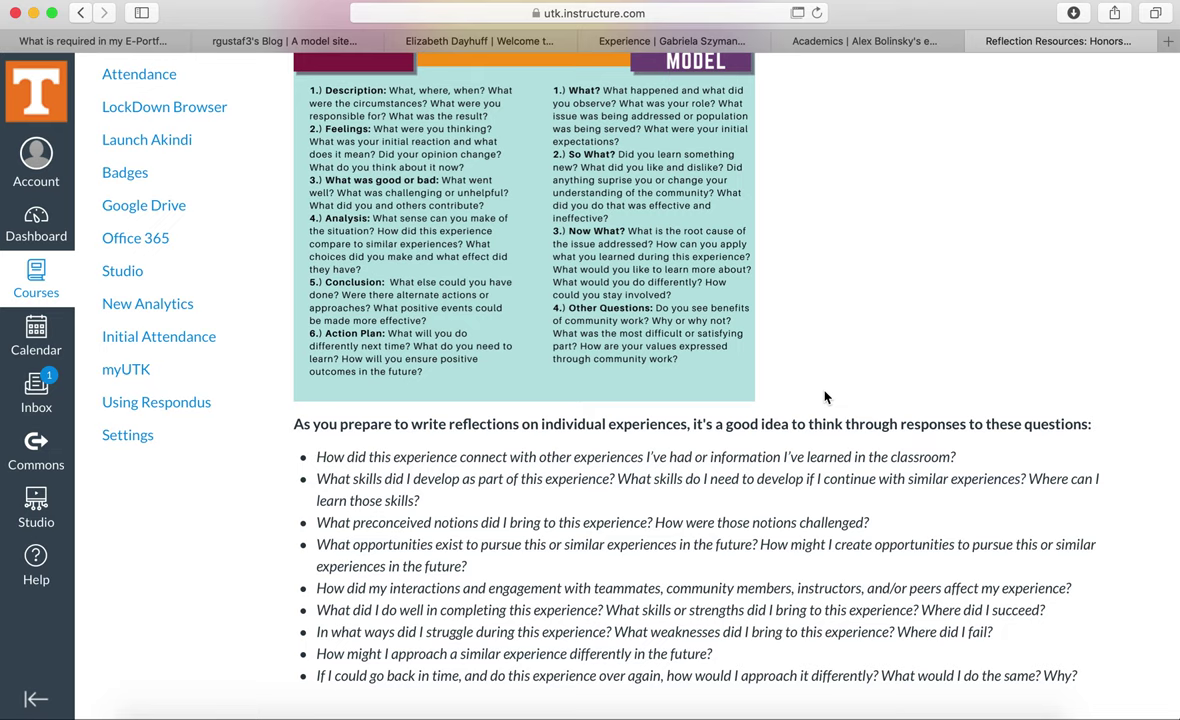
{"action": "scroll", "coordinate": [825, 397], "scroll_direction": "down", "scroll_amount": 1}
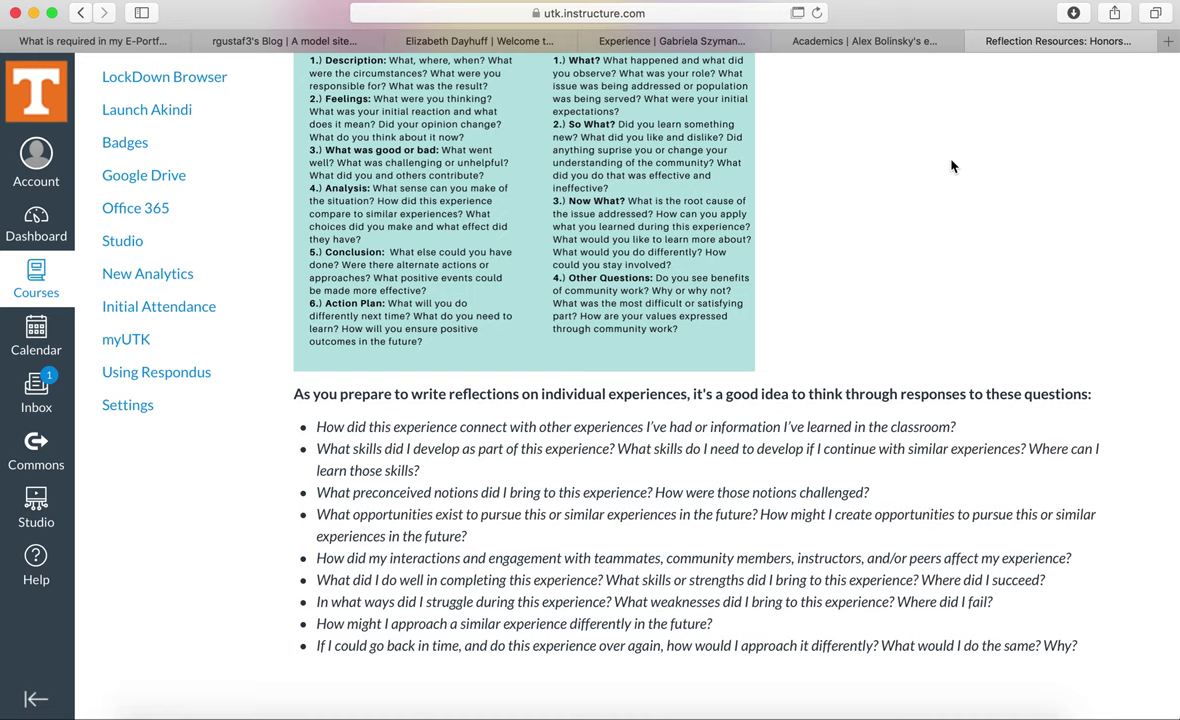
{"action": "scroll", "coordinate": [951, 166], "scroll_direction": "up", "scroll_amount": 5}
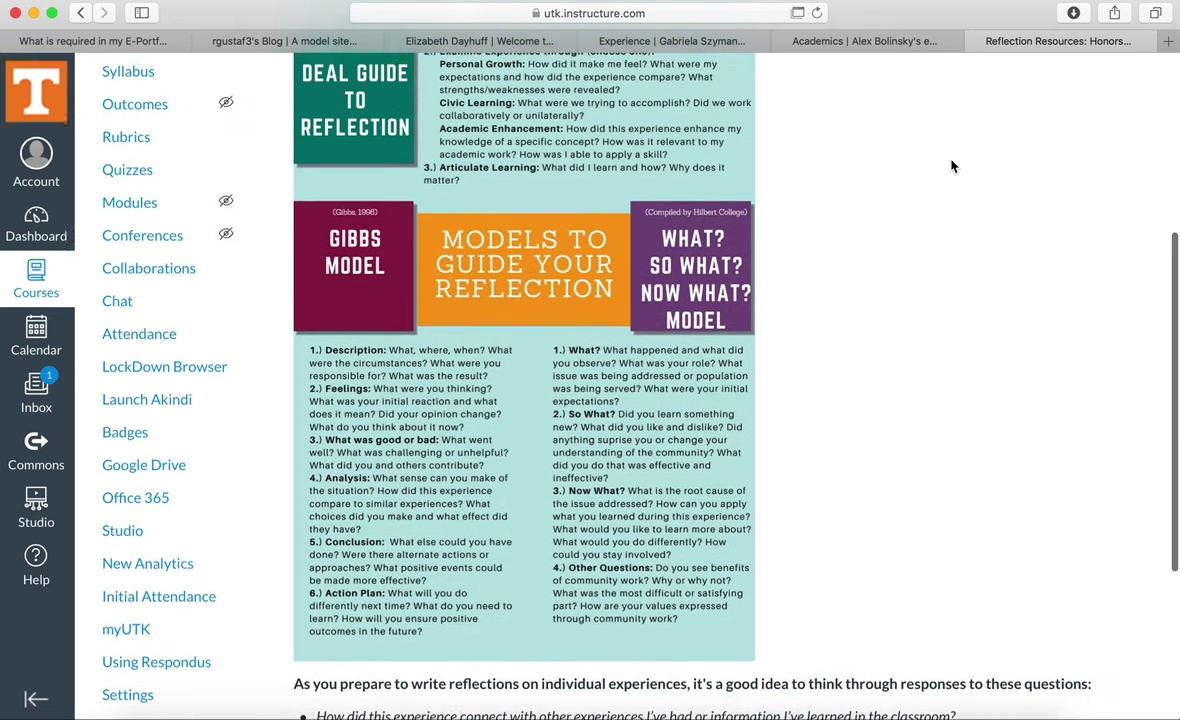
{"action": "scroll", "coordinate": [951, 166], "scroll_direction": "up", "scroll_amount": 3}
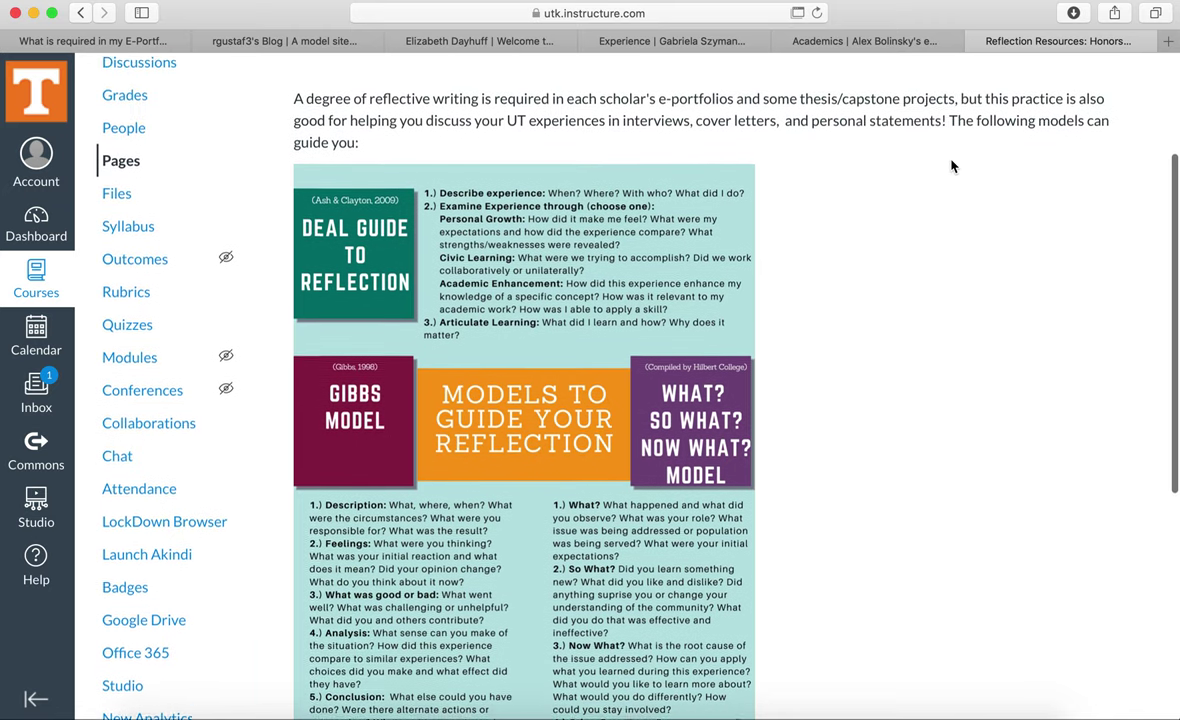
{"action": "scroll", "coordinate": [951, 166], "scroll_direction": "up", "scroll_amount": 3}
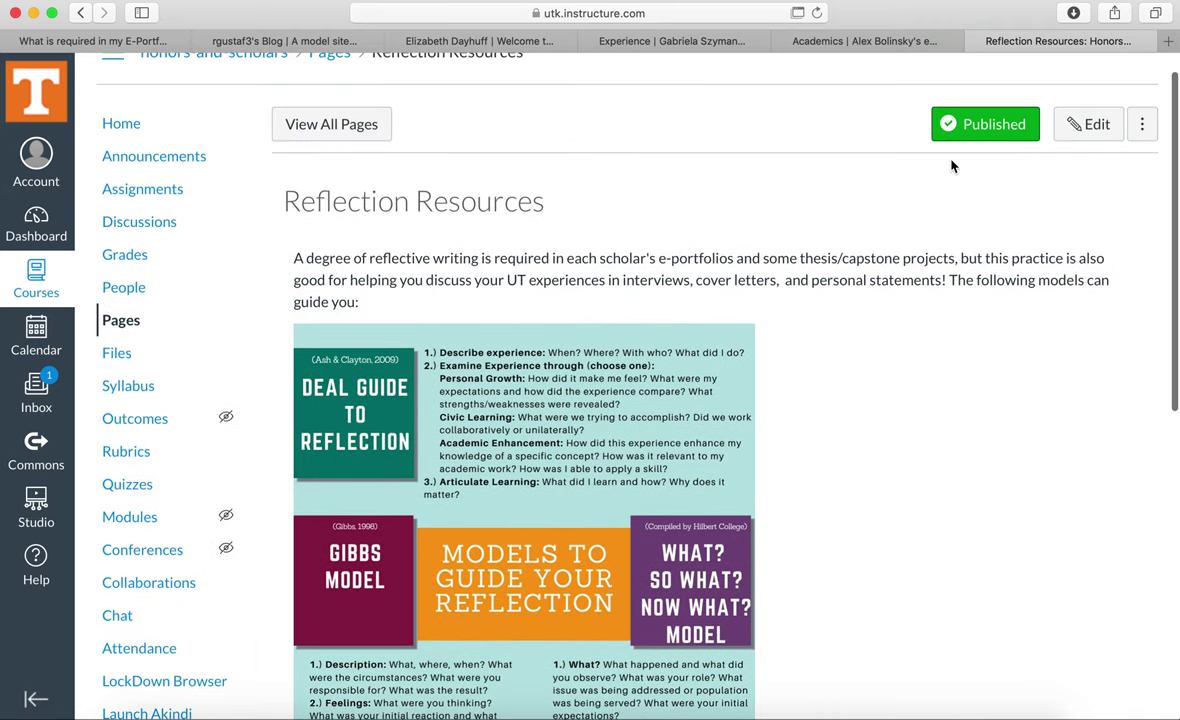
{"action": "scroll", "coordinate": [951, 166], "scroll_direction": "up", "scroll_amount": 1}
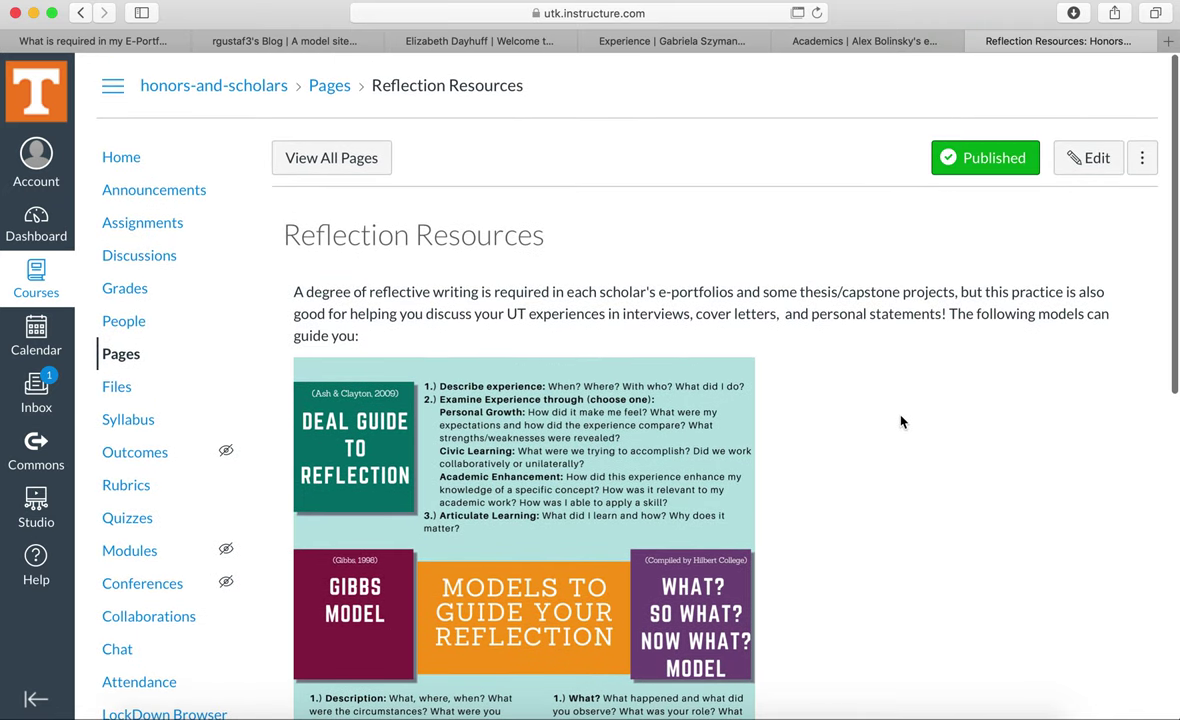